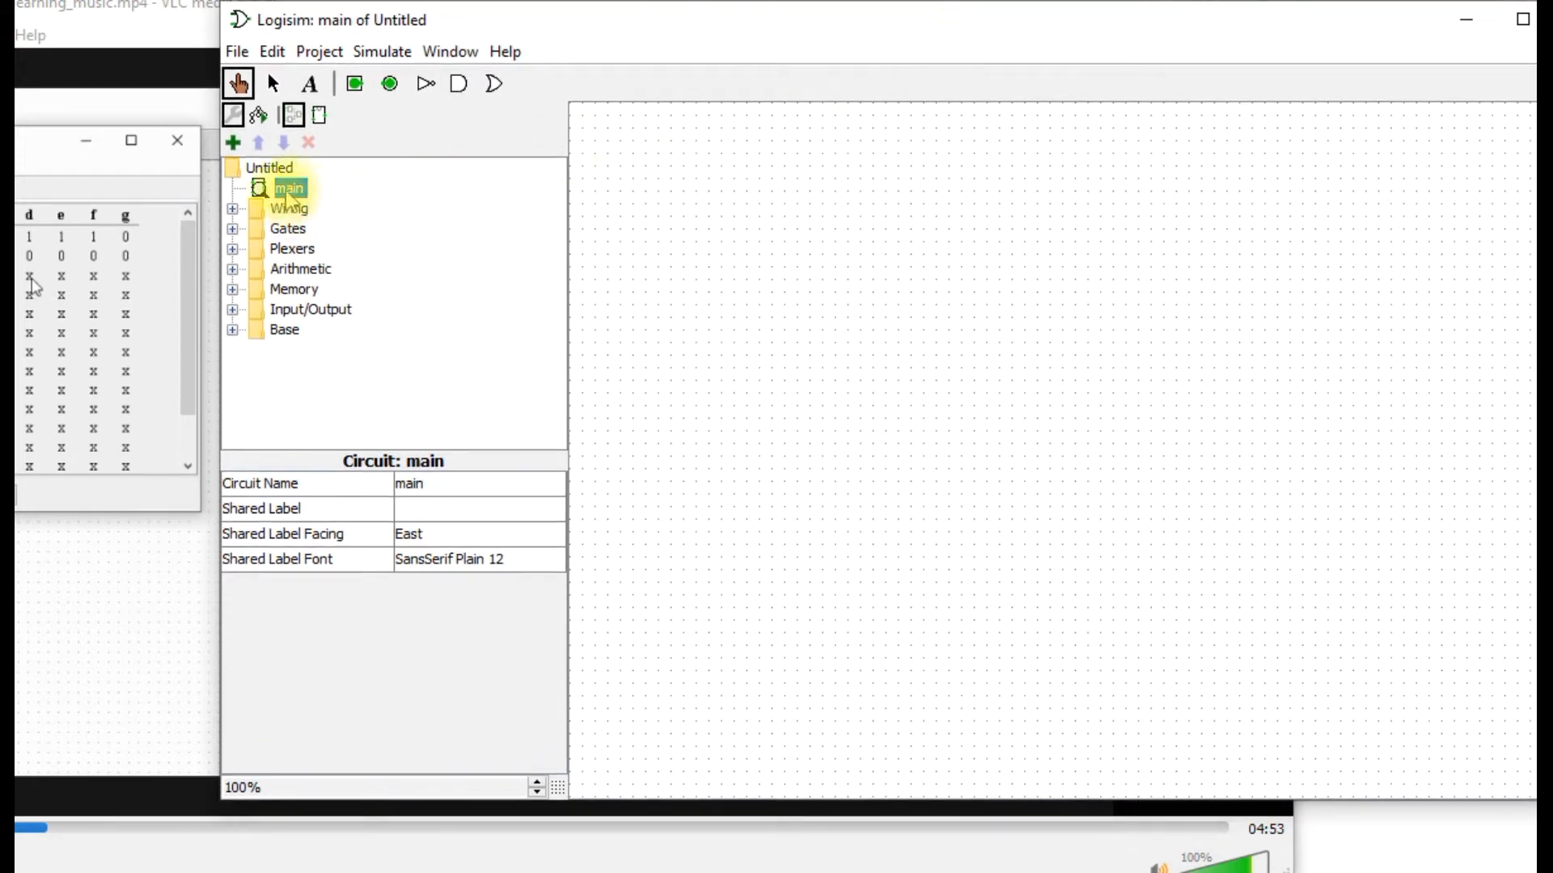
Open the combinational analysis of the main circuit and add the input variables W and X.
right_click(289, 188)
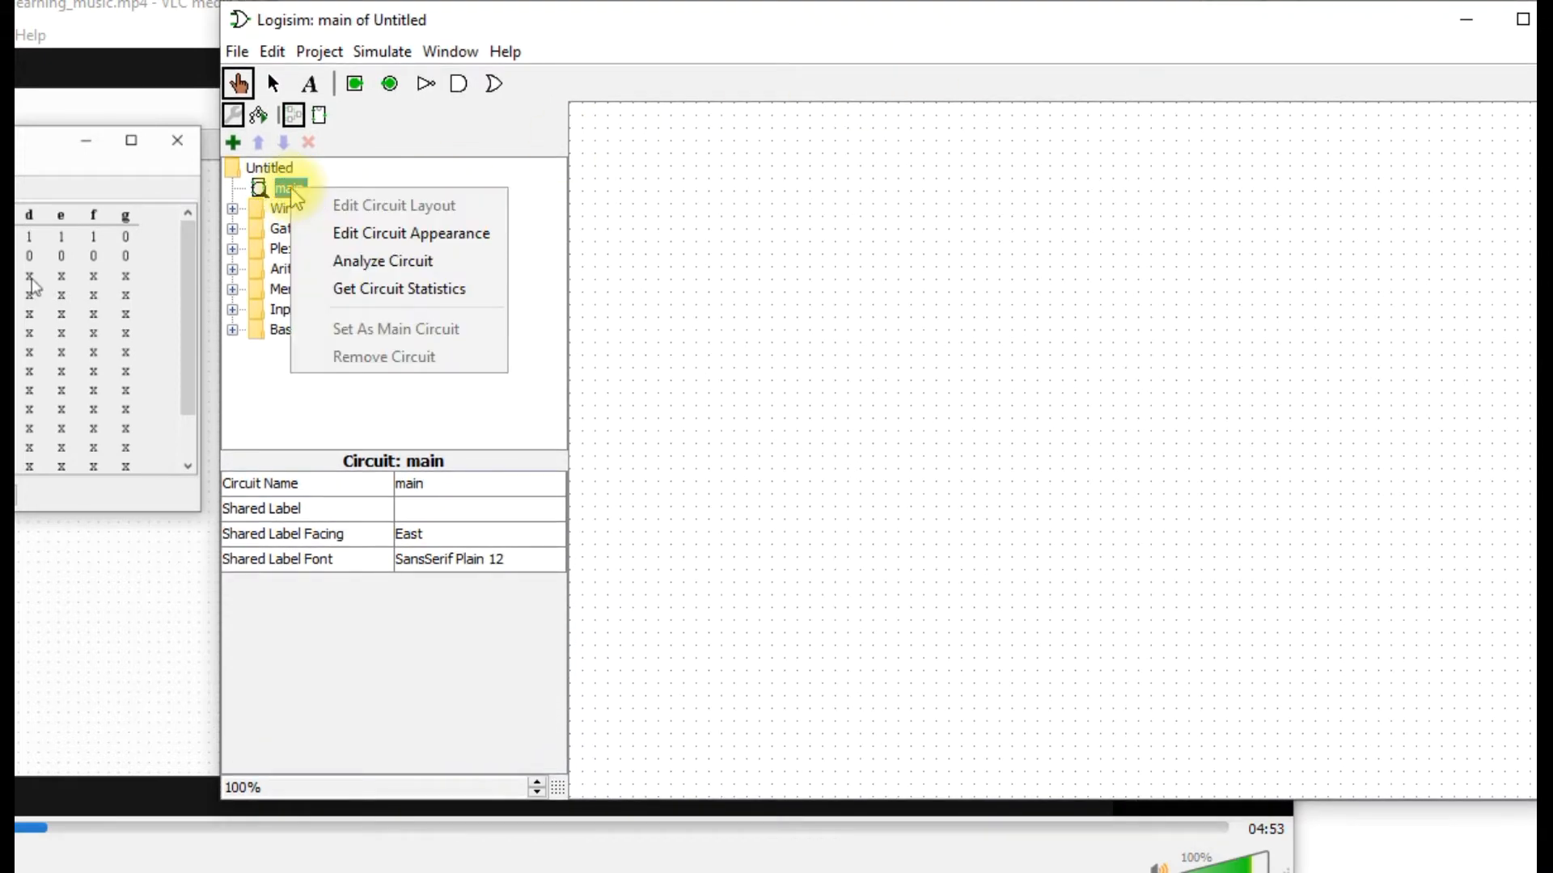
click(385, 263)
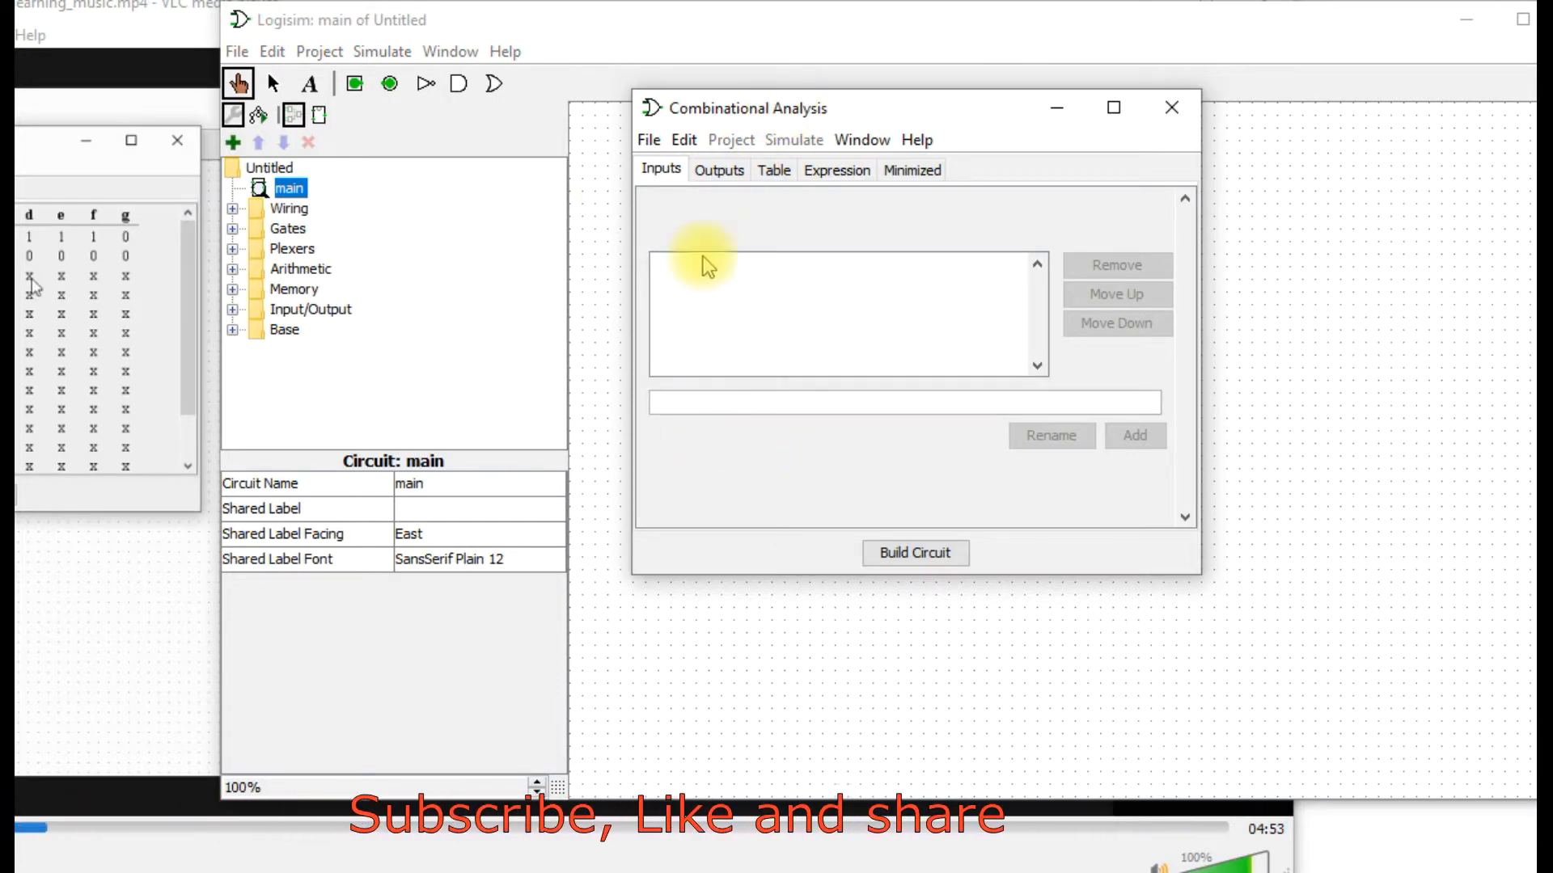
text(W)
key(Return)
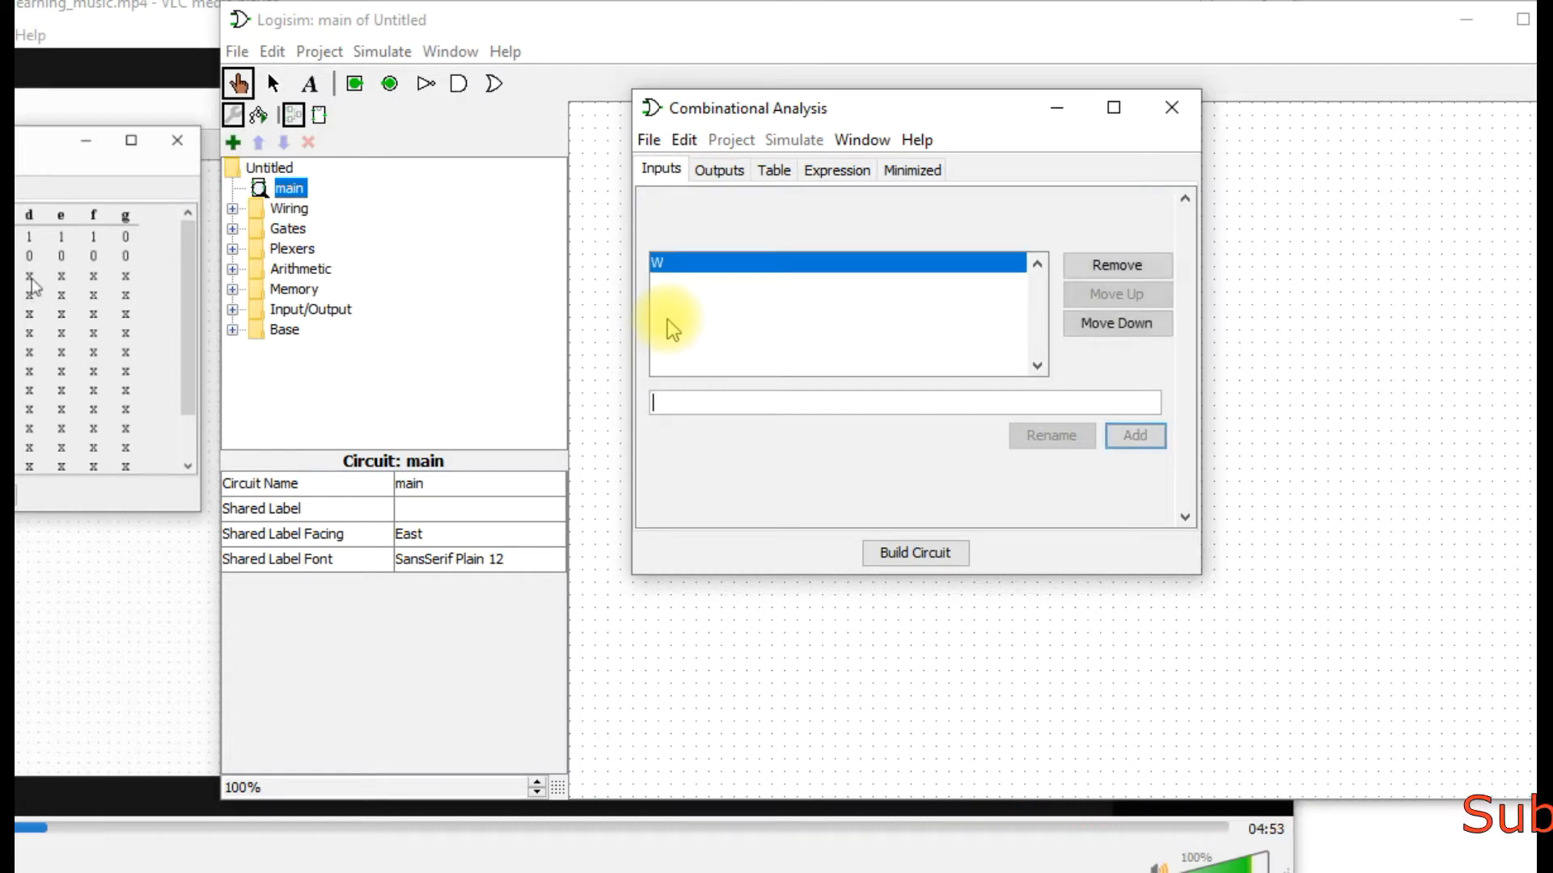
text(X)
key(Return)
Add Y and Z as further input variables for the circuit analysis.
text(Y)
key(BackSpace)
text(Y)
key(BackSpace)
text(Y)
key(Return)
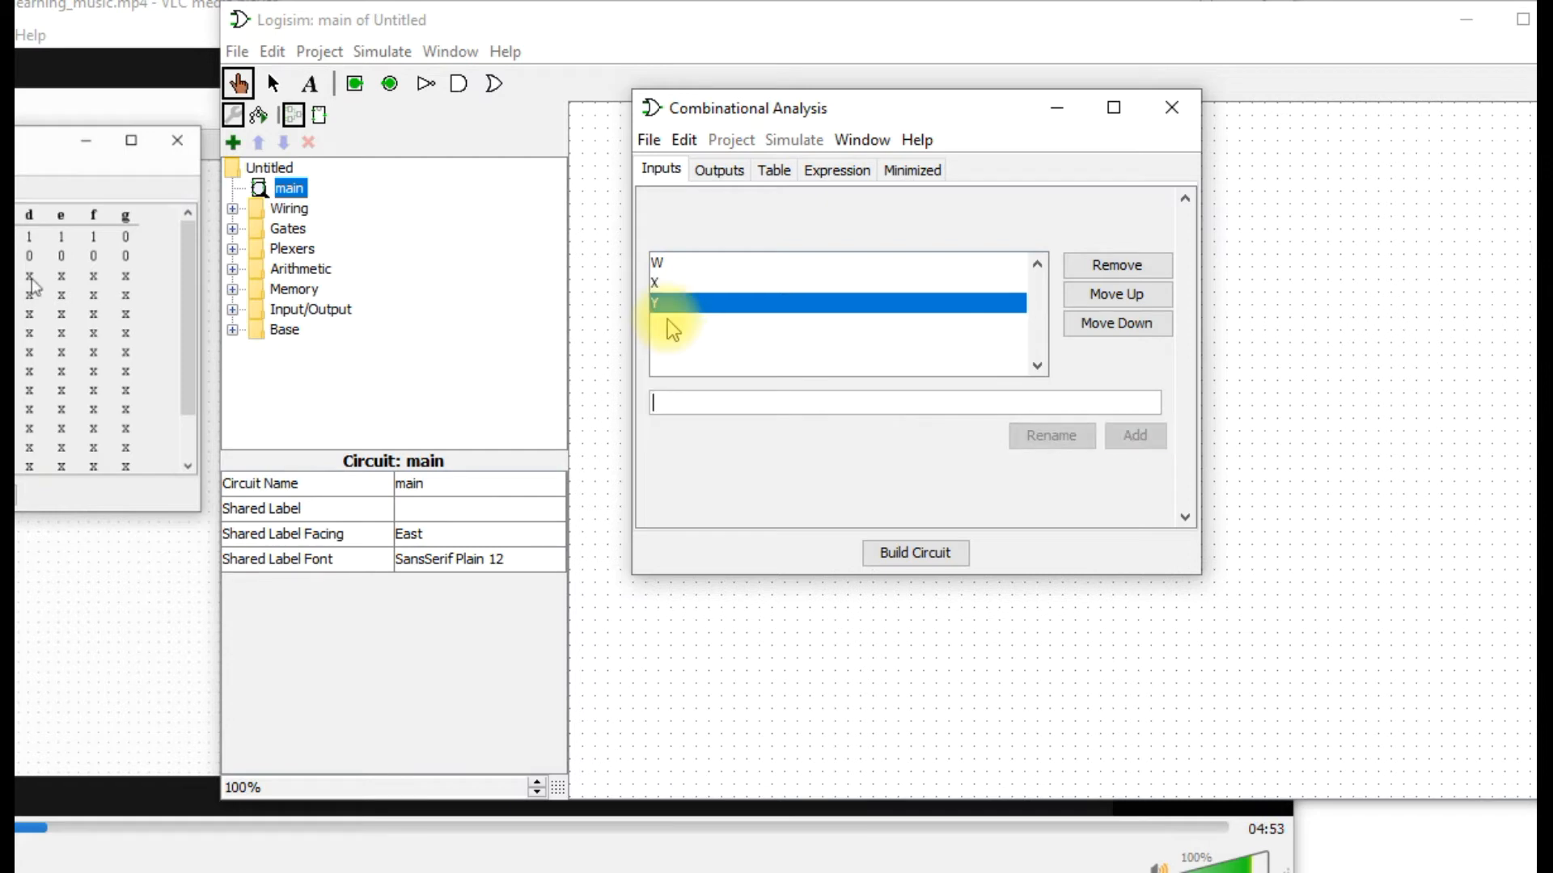
text(Z)
key(Return)
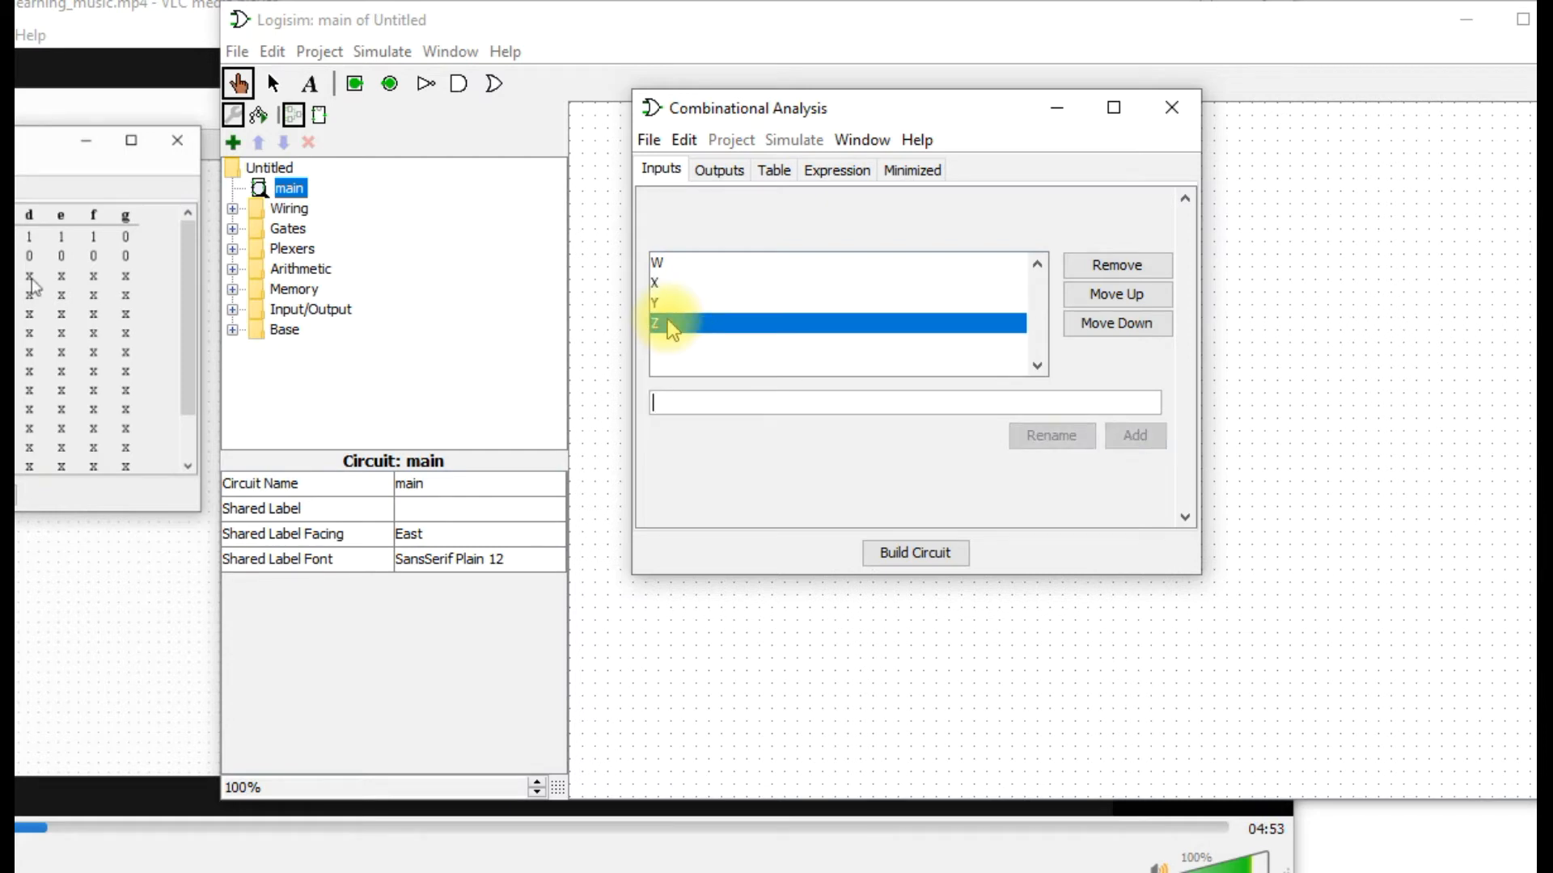
Define the first three output variables of the circuit analysis as a, b and c.
click(720, 170)
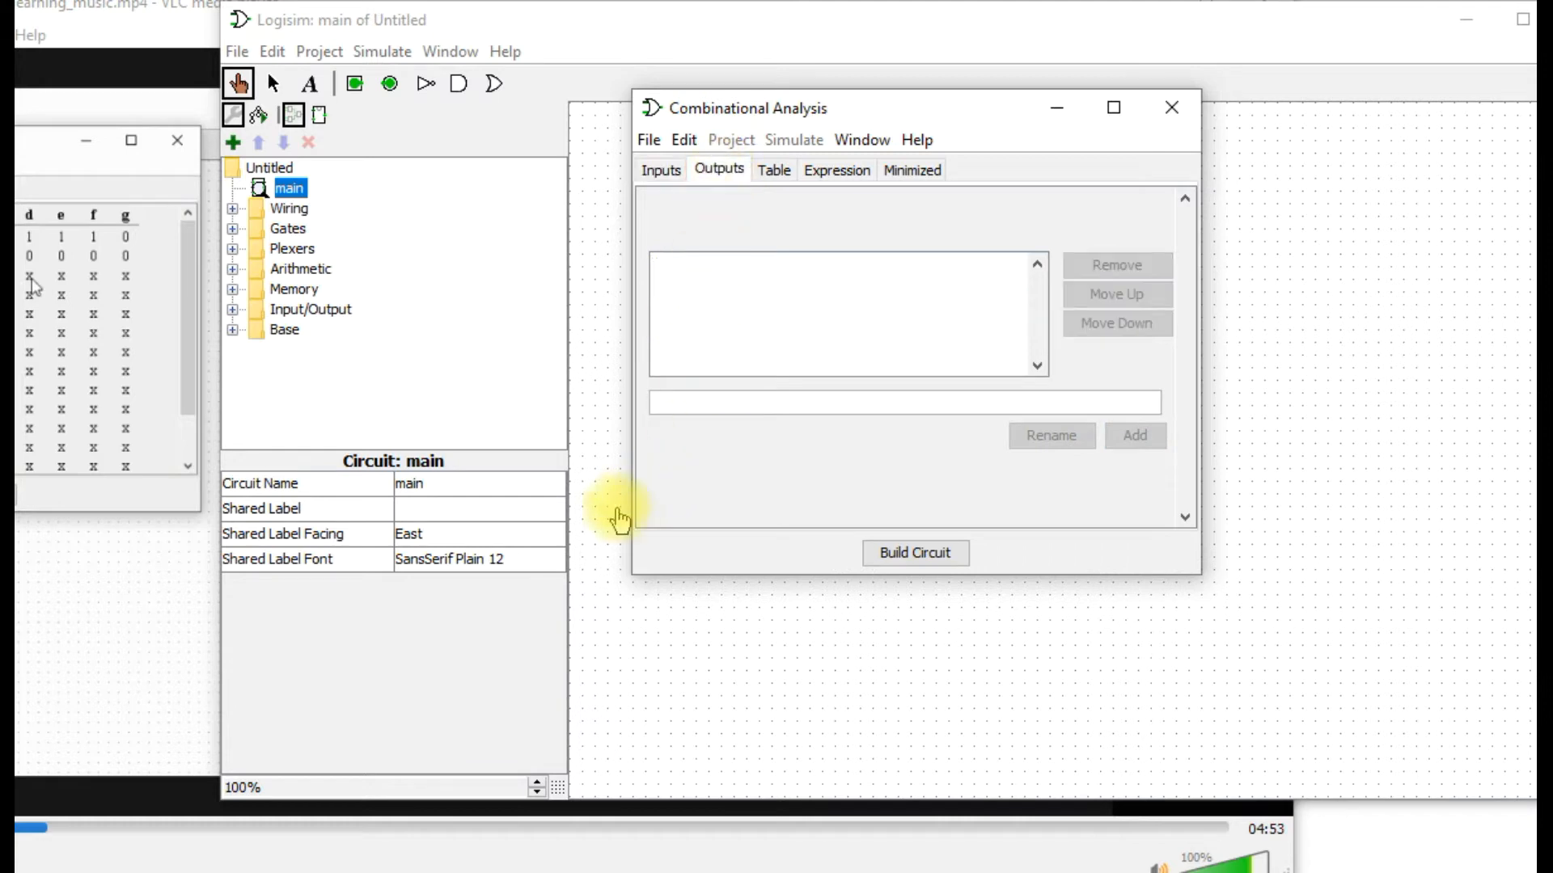
click(707, 400)
text(a)
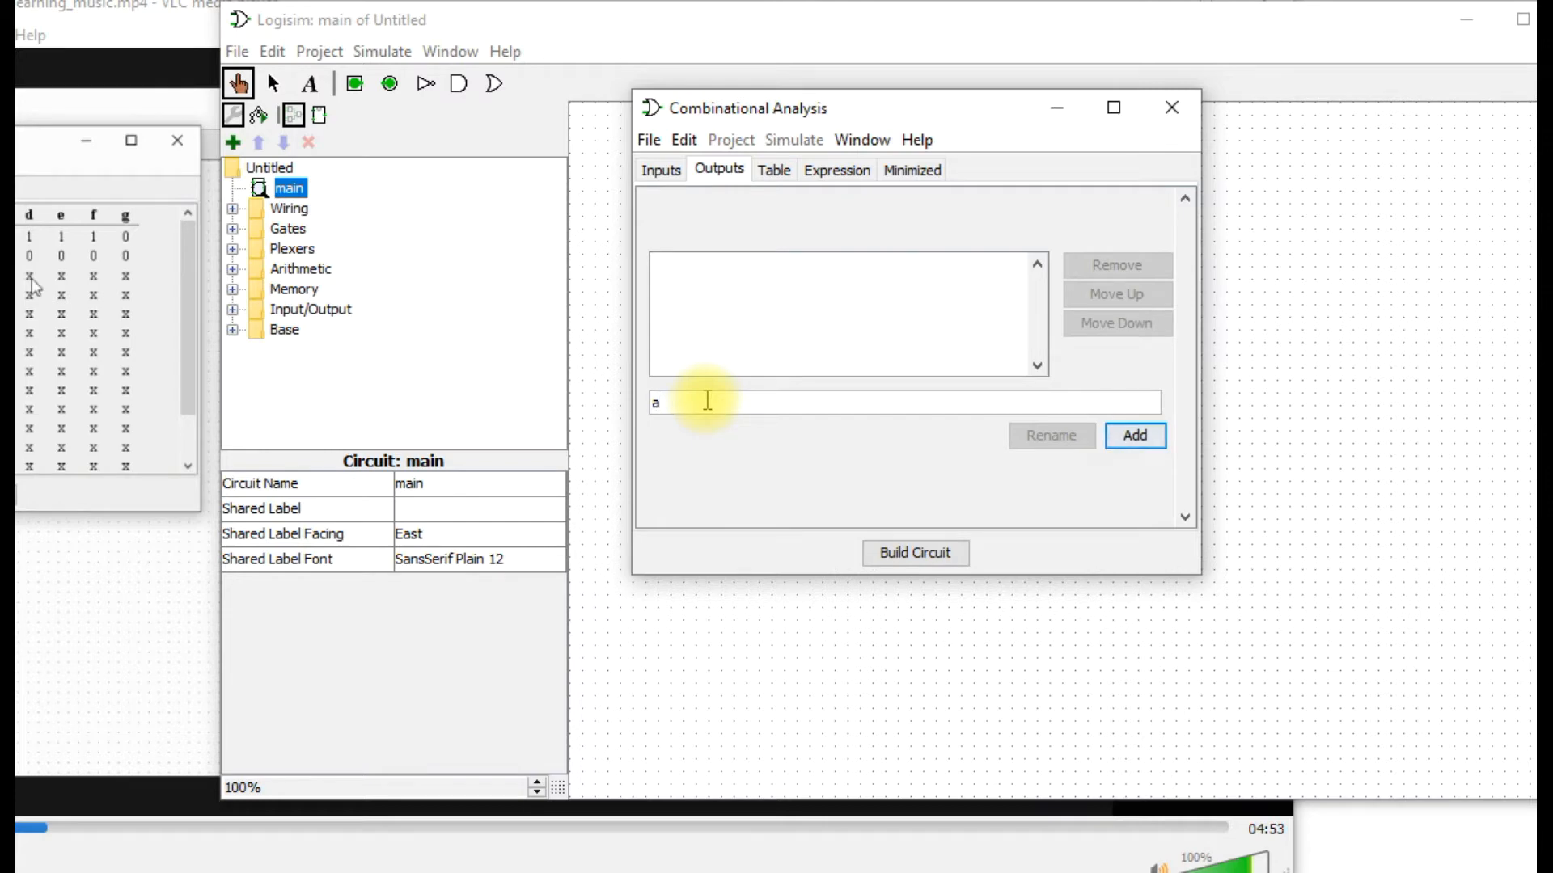
key(Return)
text(v)
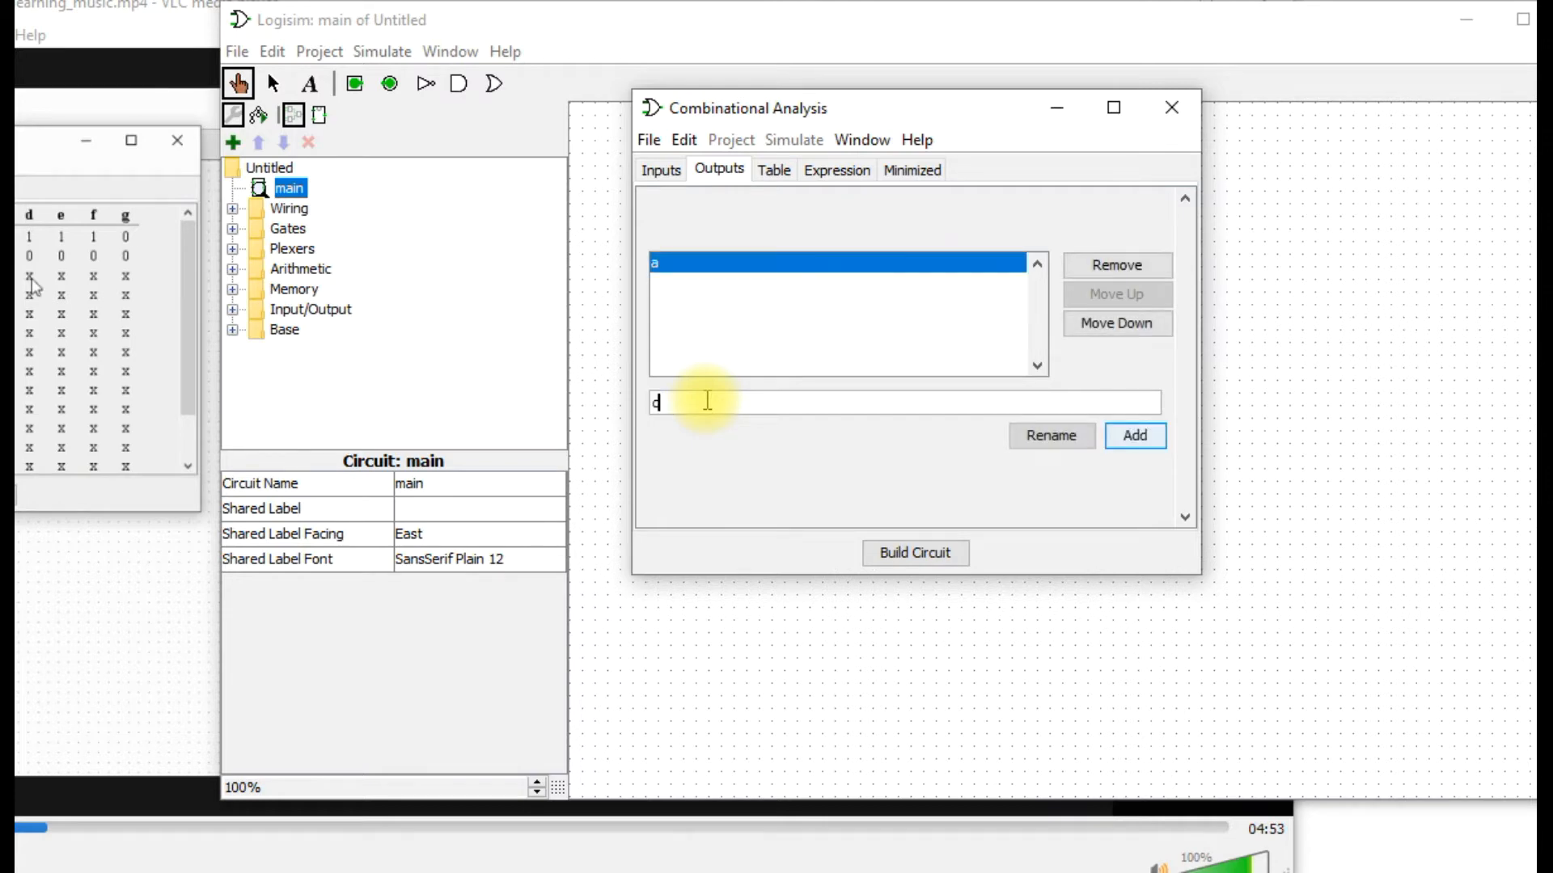
key(BackSpace)
text(b)
key(Return)
text(c)
key(Return)
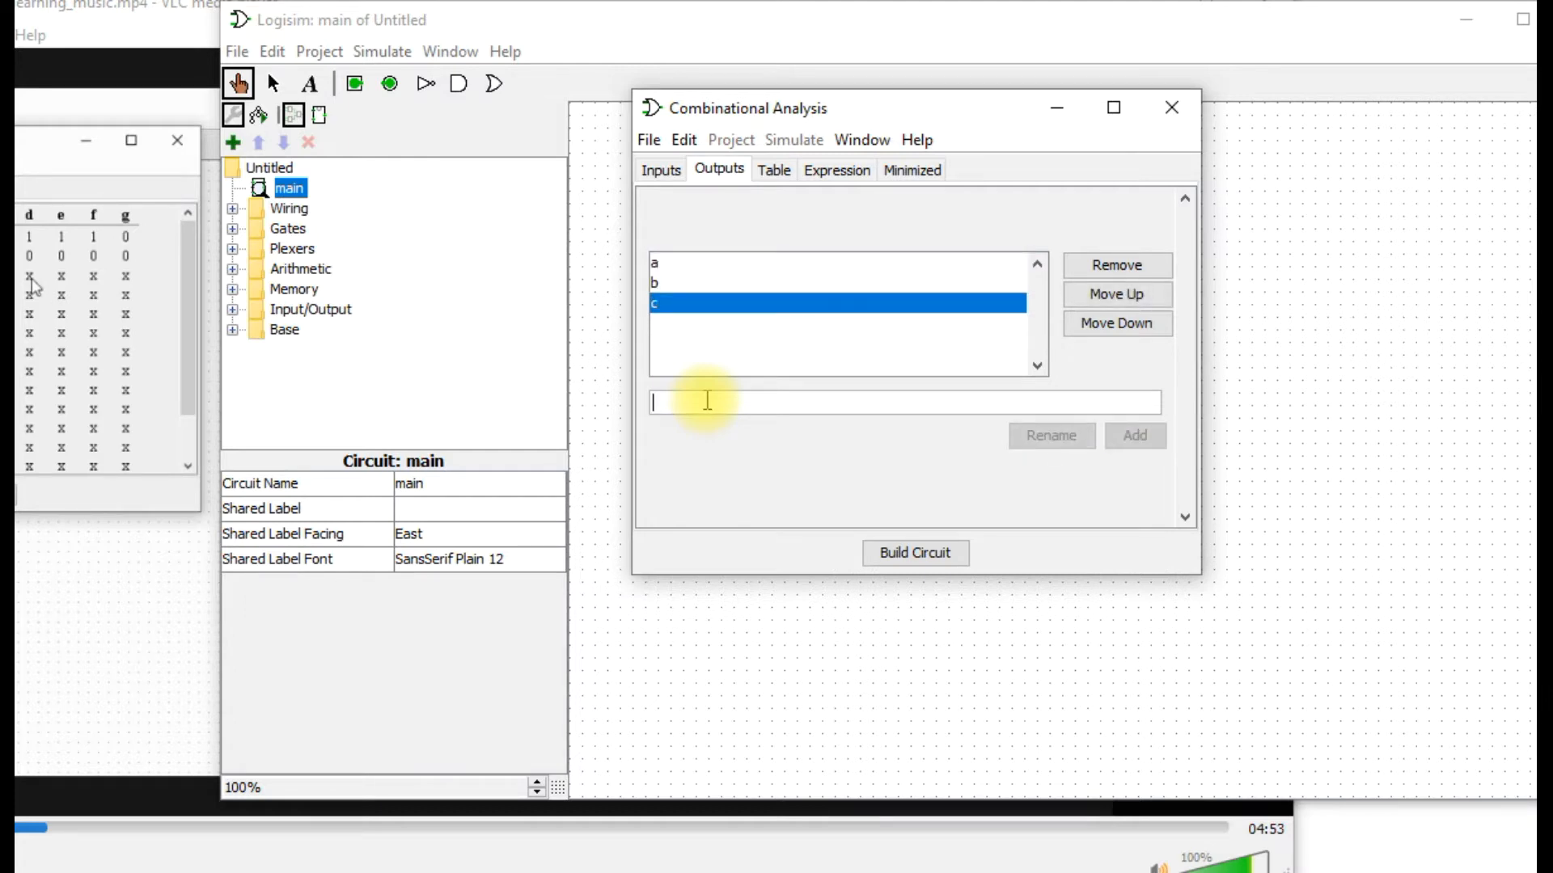
Add the remaining output variables d, e, f and g.
text(d)
key(Return)
text(e)
key(Return)
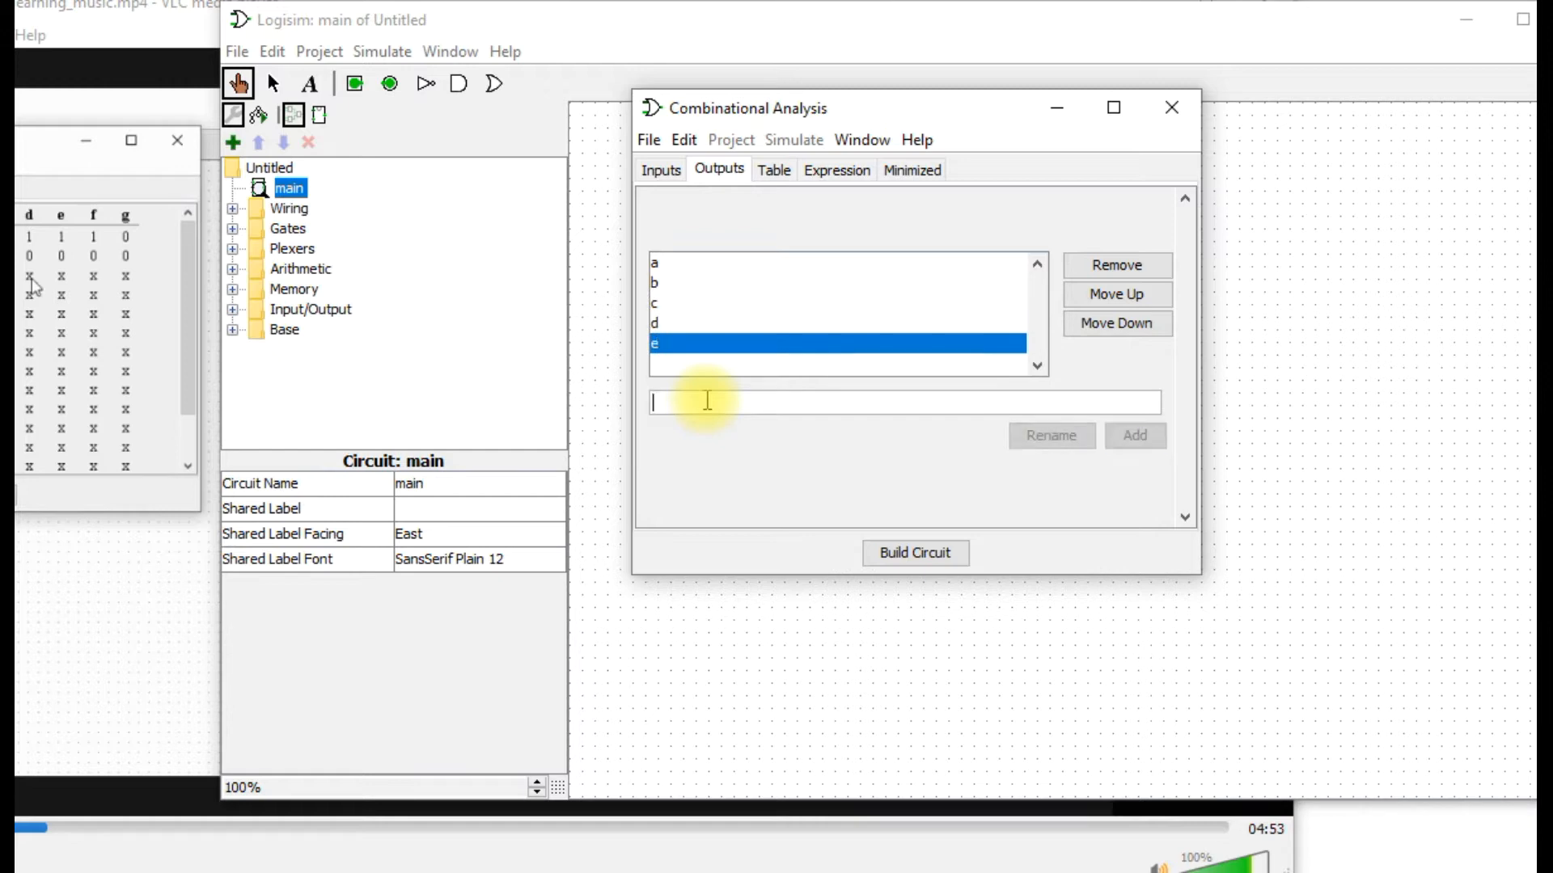
text(f)
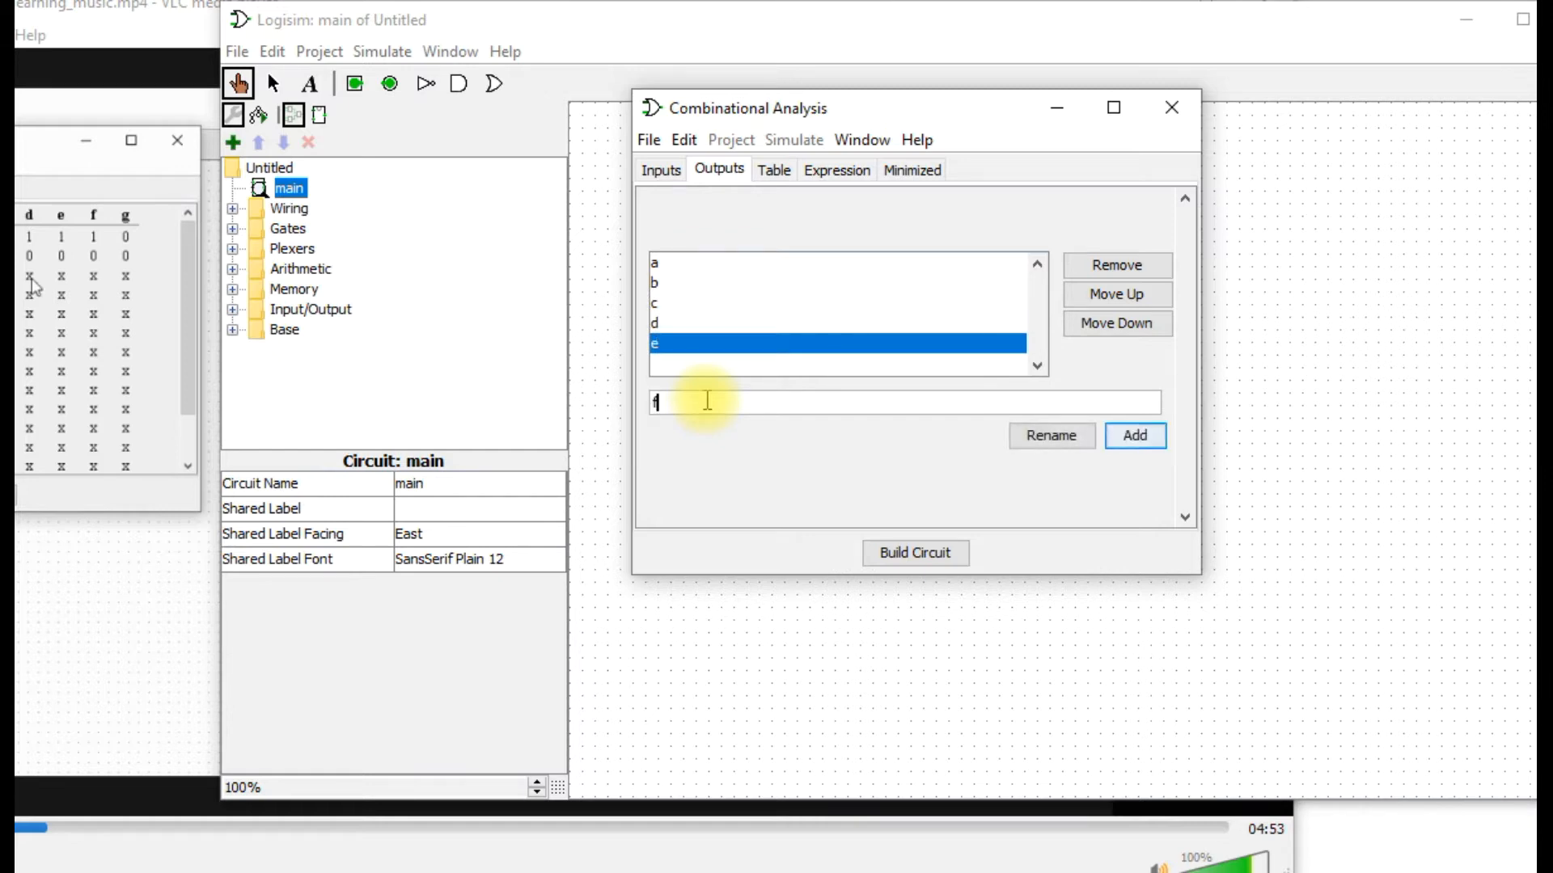
key(Return)
text(g)
key(Return)
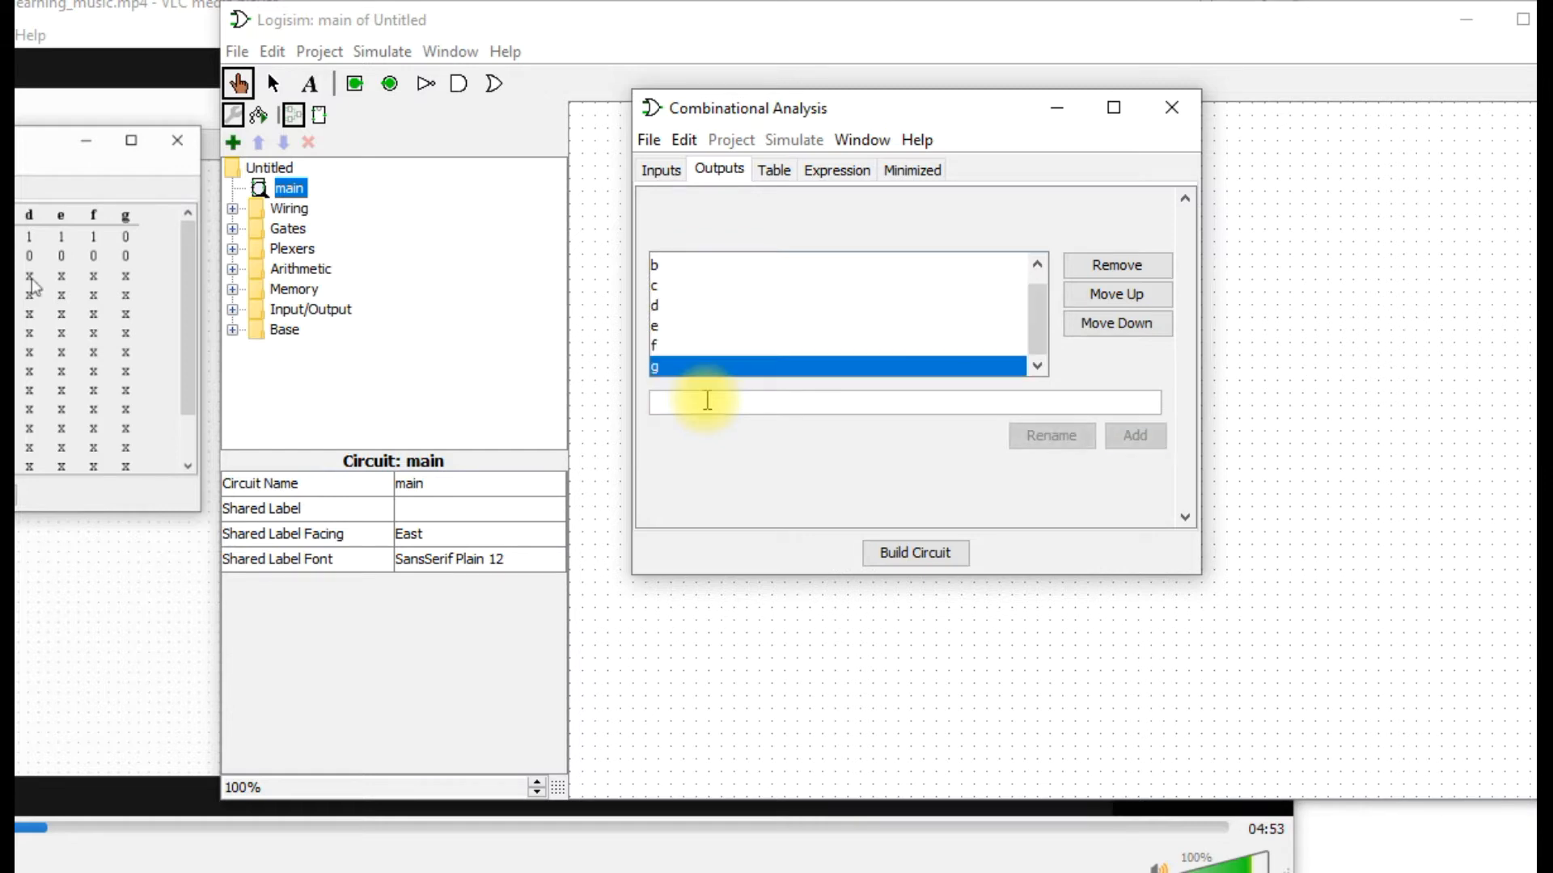
Open the truth table and set outputs a, b and c to 1 for input row 0000.
click(785, 178)
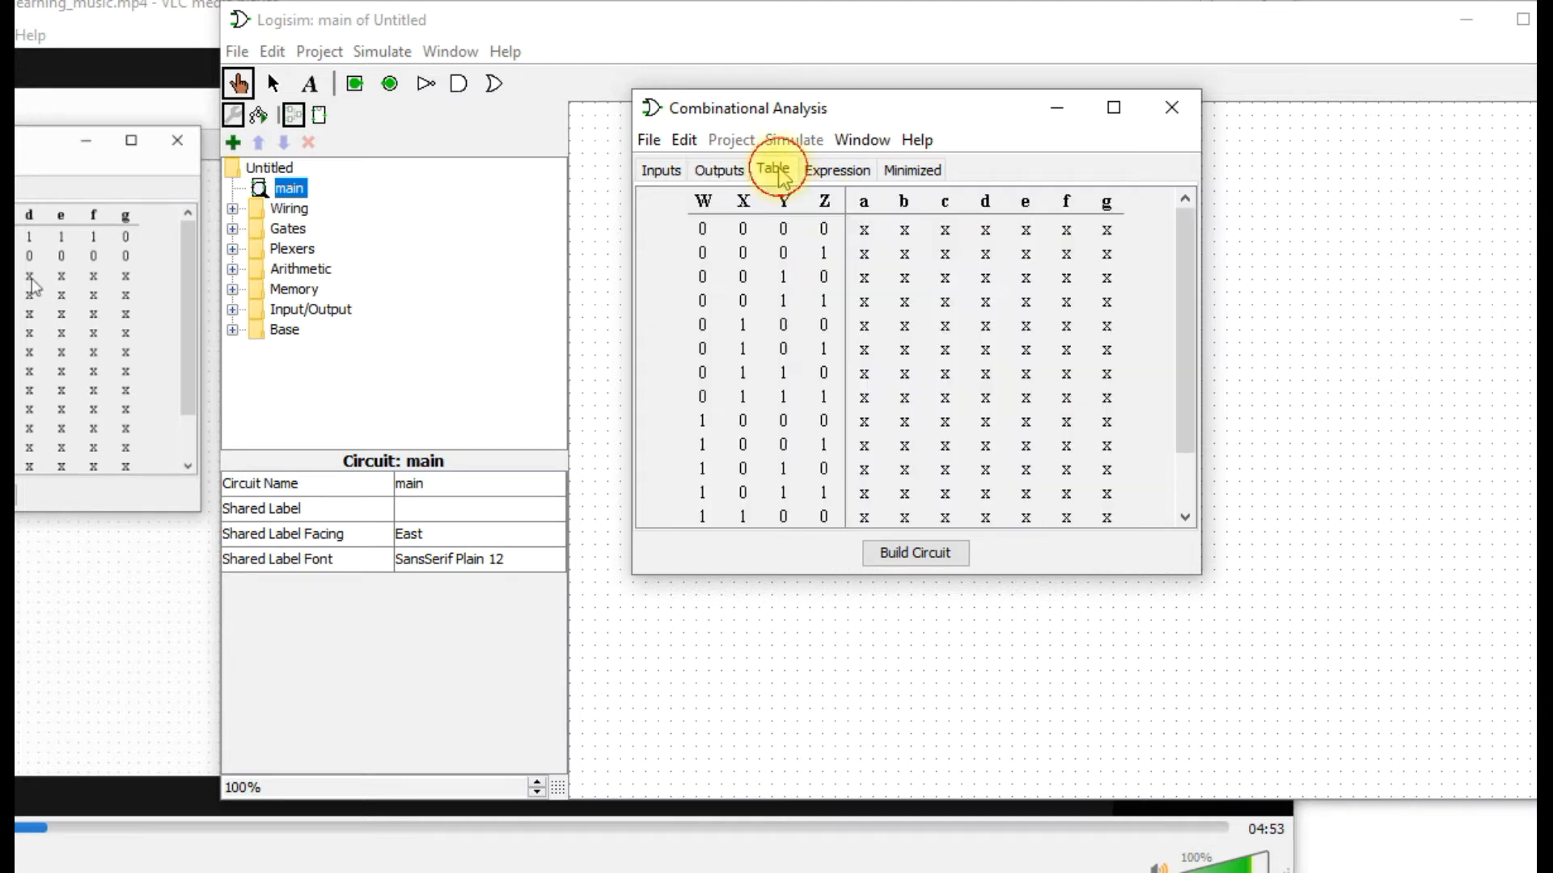
click(866, 234)
click(867, 234)
click(907, 232)
click(906, 235)
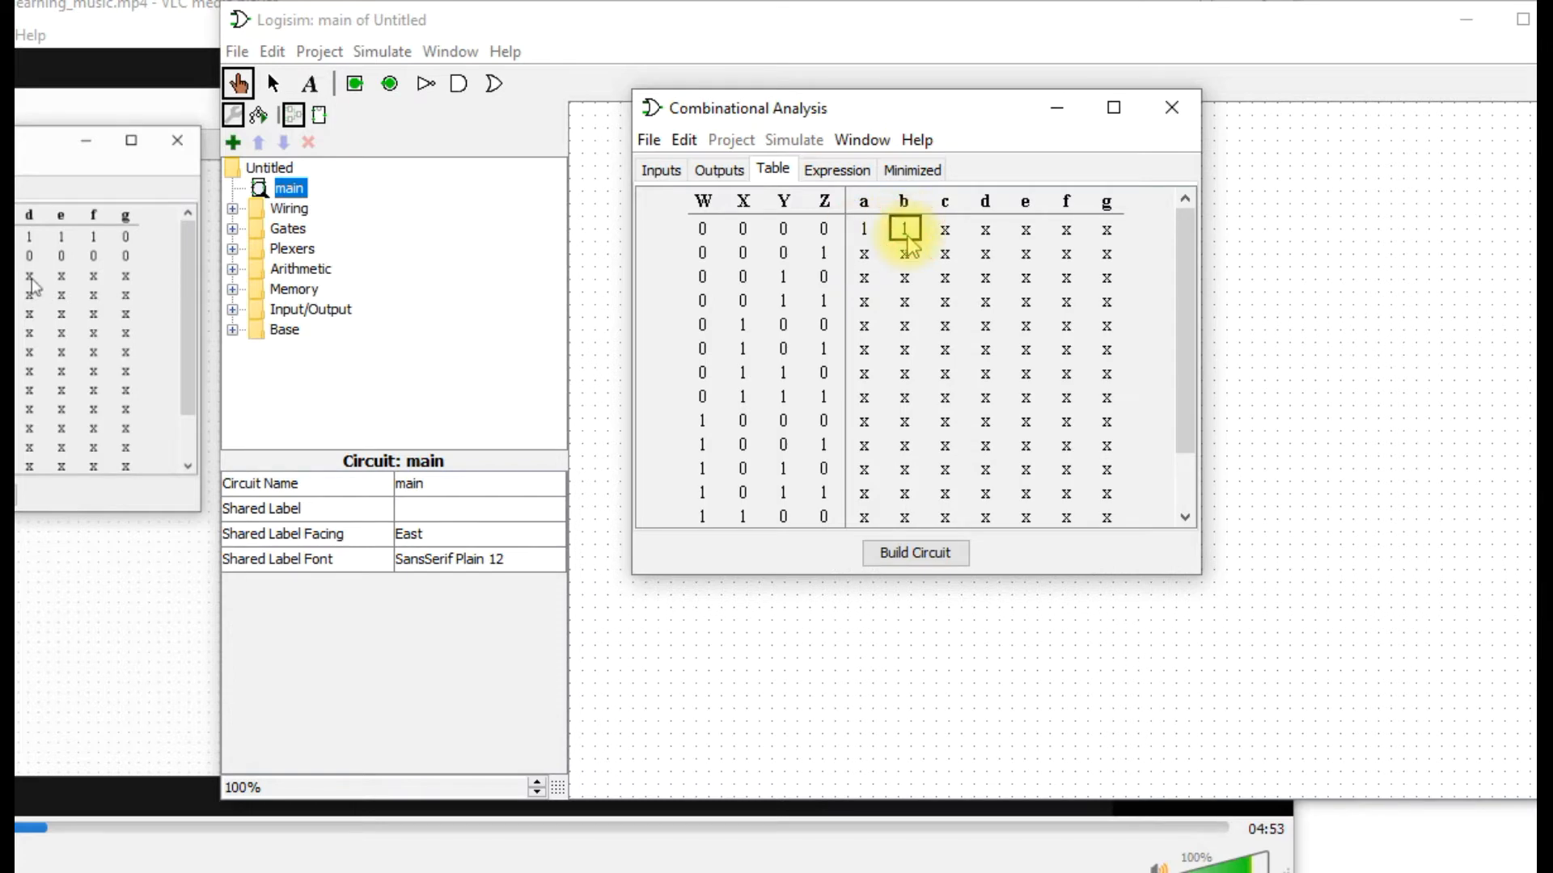
click(944, 233)
click(945, 235)
key(Right)
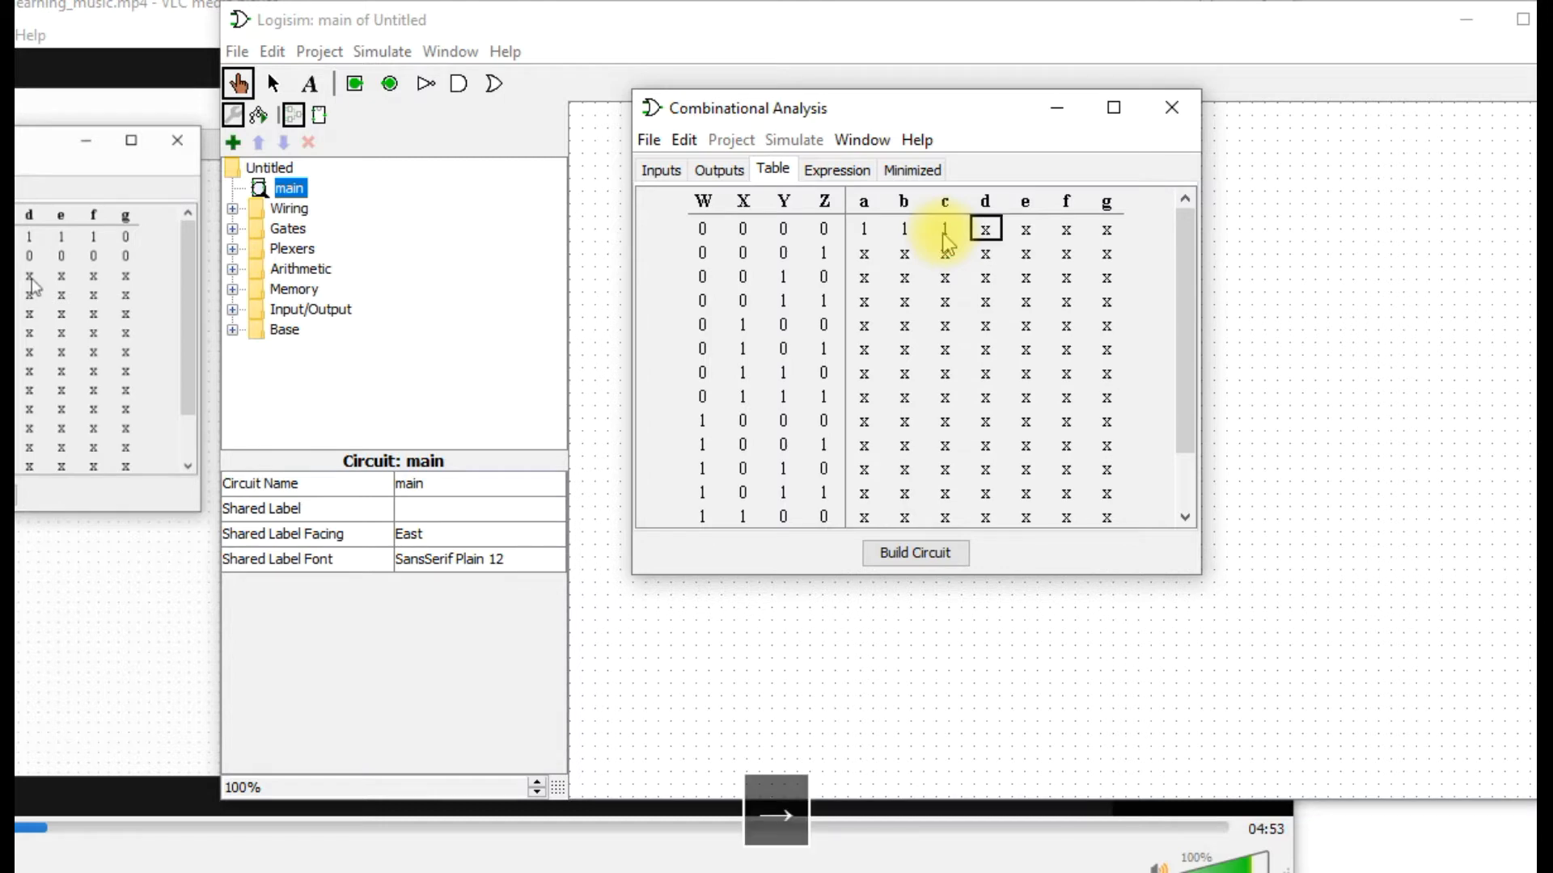
key(Down)
key(Up)
key(Return)
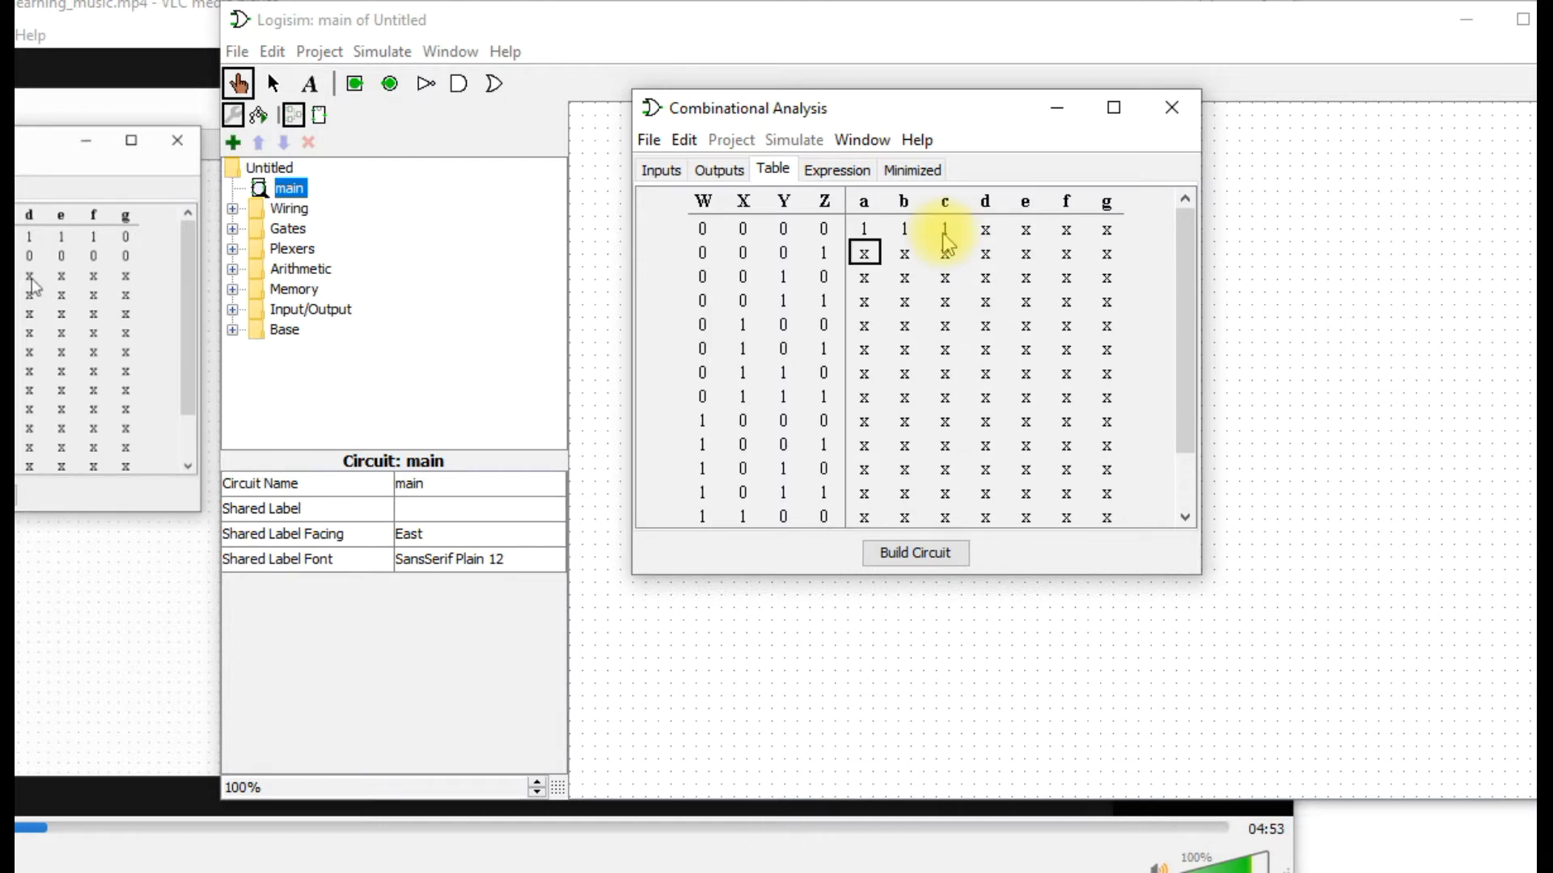
key(Left)
Set outputs d, e, f and g to 1 for input row 0000 in the truth table.
click(985, 230)
text(1)
click(1024, 231)
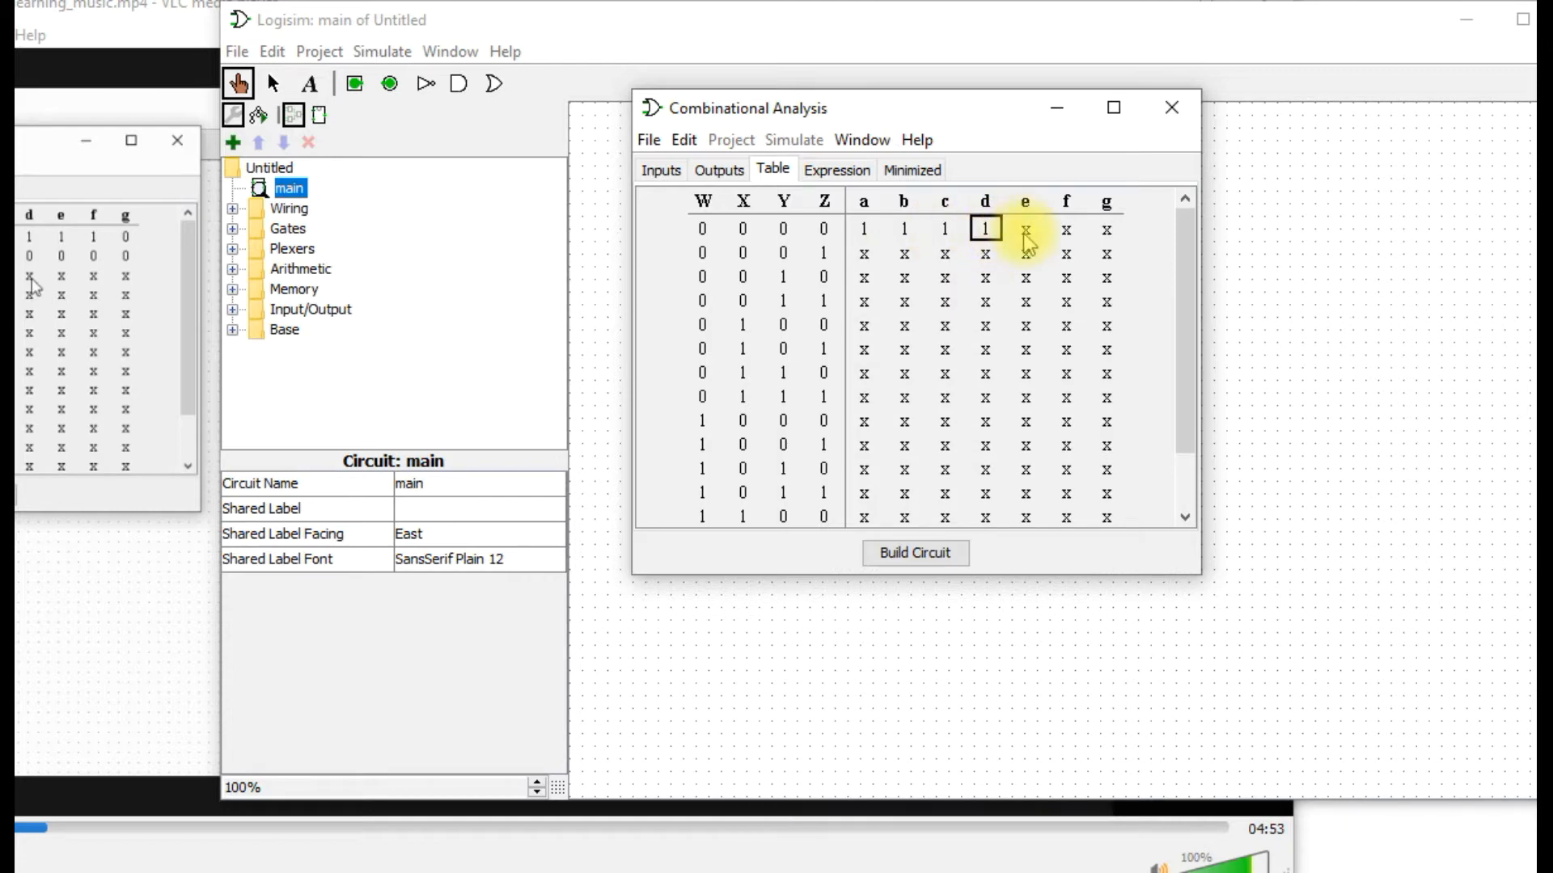
text(1)
click(1067, 231)
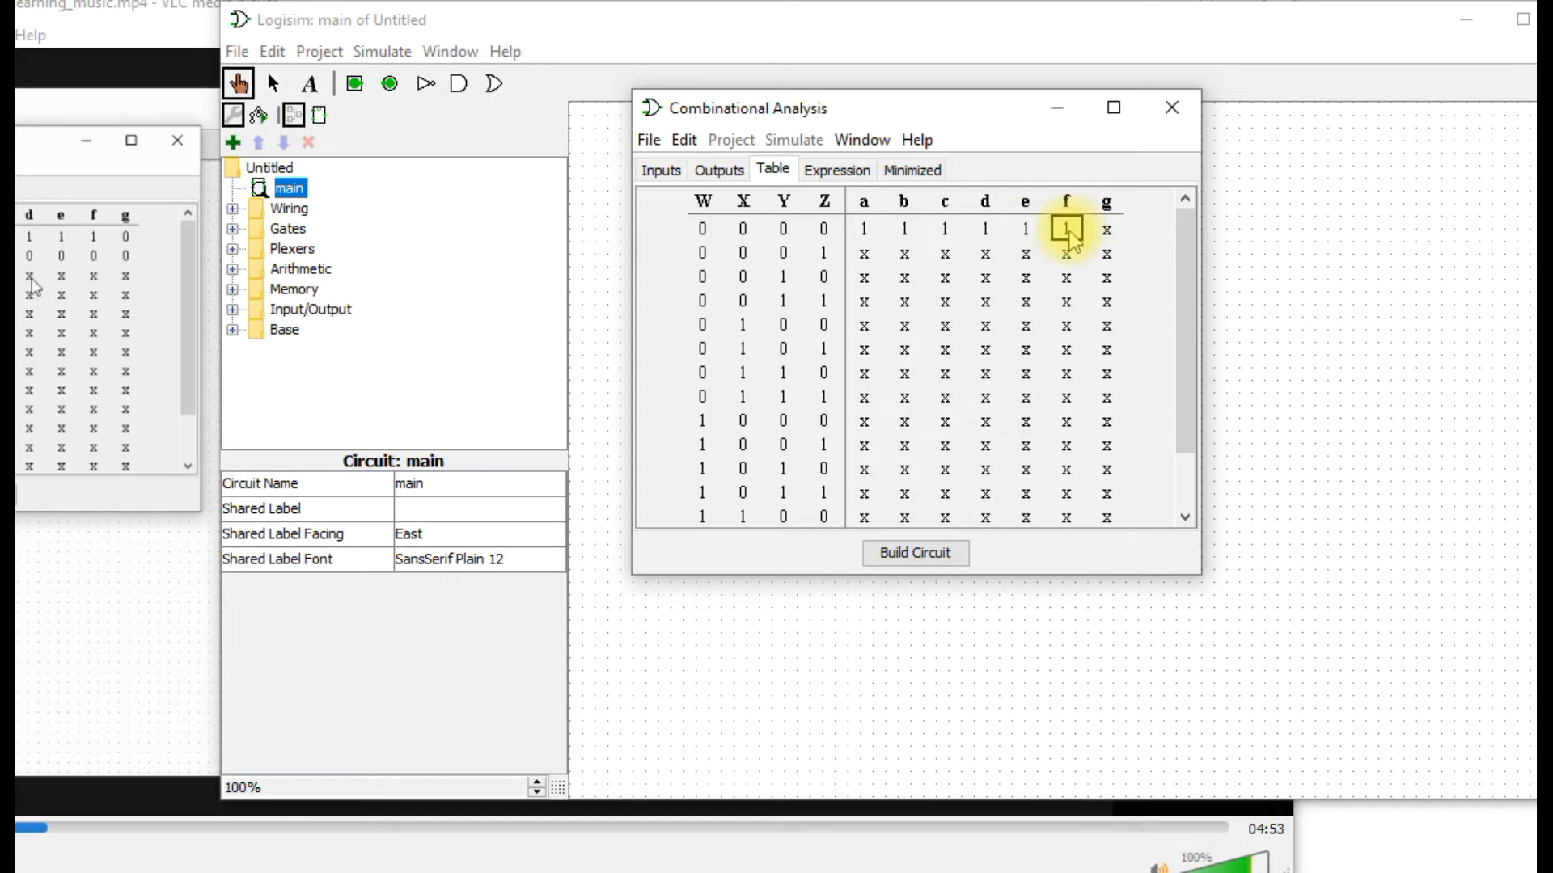
click(1119, 236)
text(1)
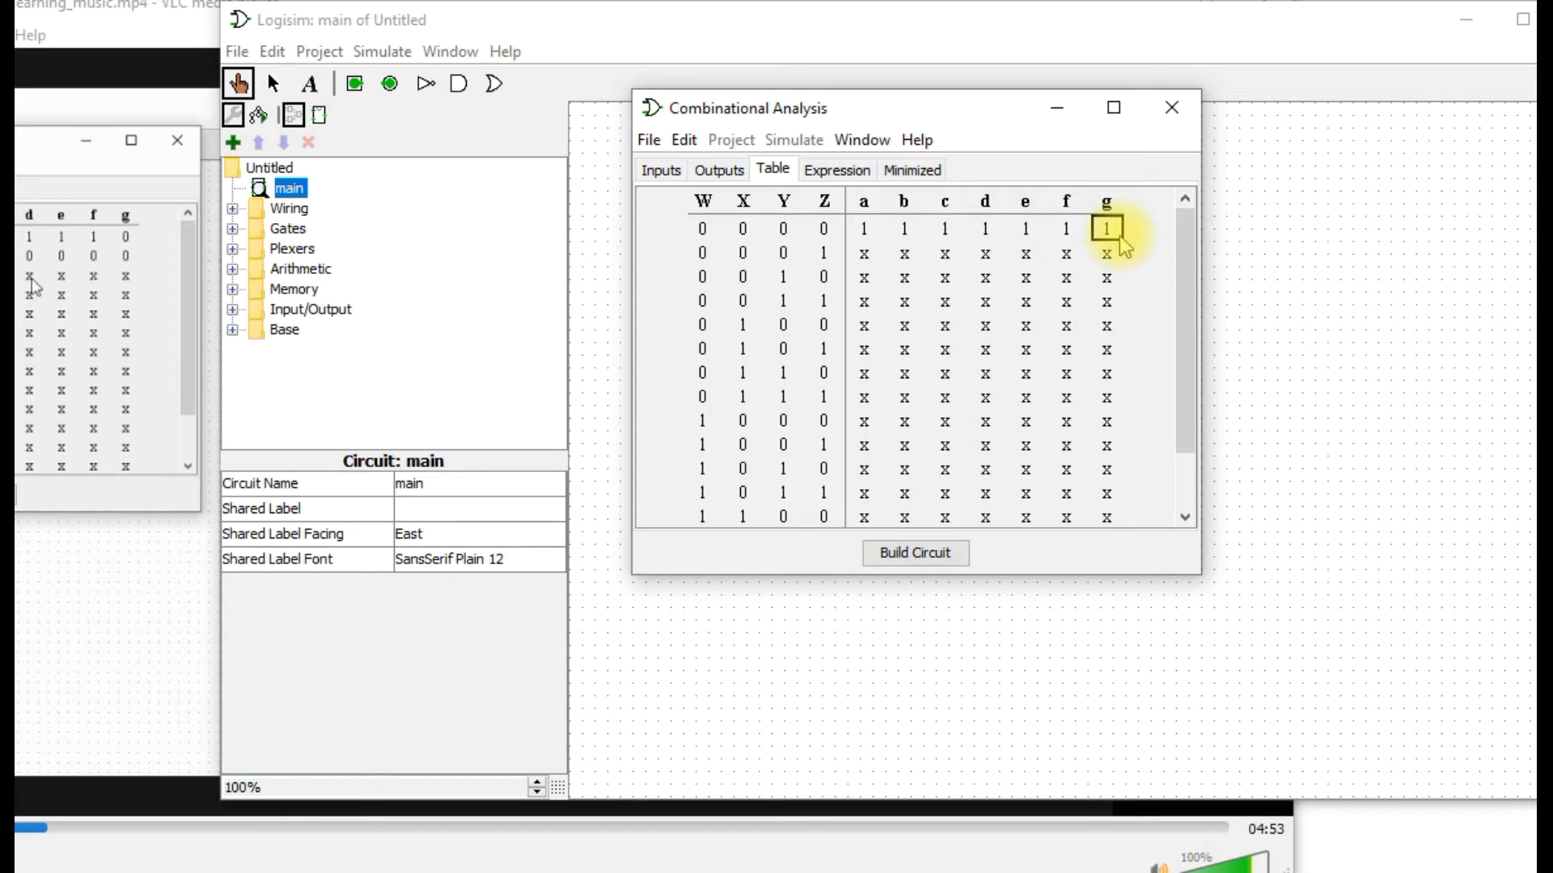
For input row 0001, set output a to 0 and outputs b and c to 1.
click(865, 254)
text(0)
click(904, 260)
text(0)
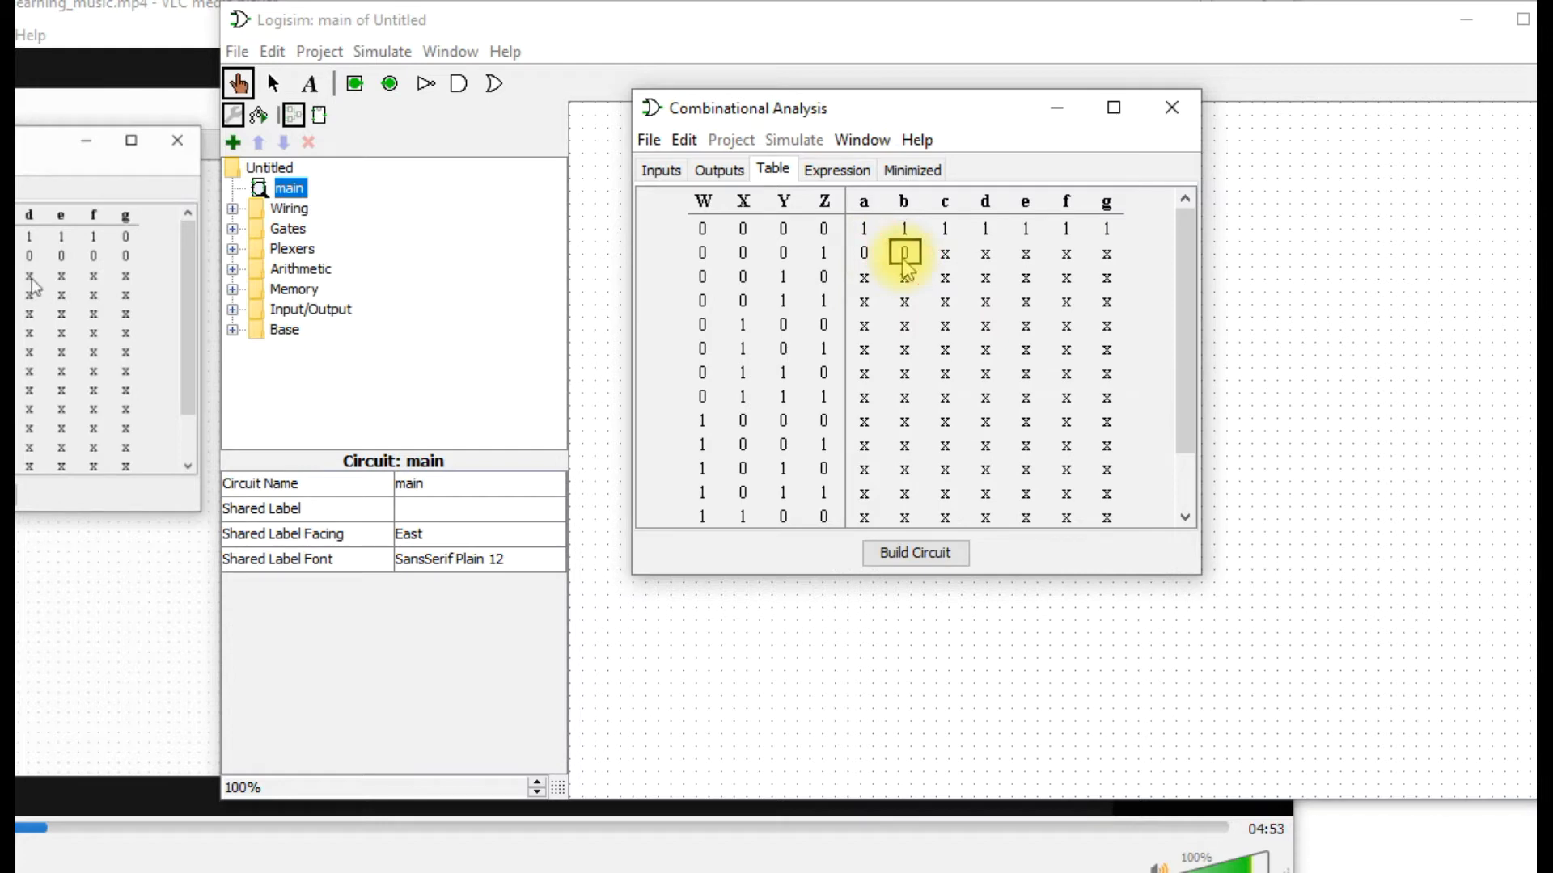
click(945, 257)
text(1)
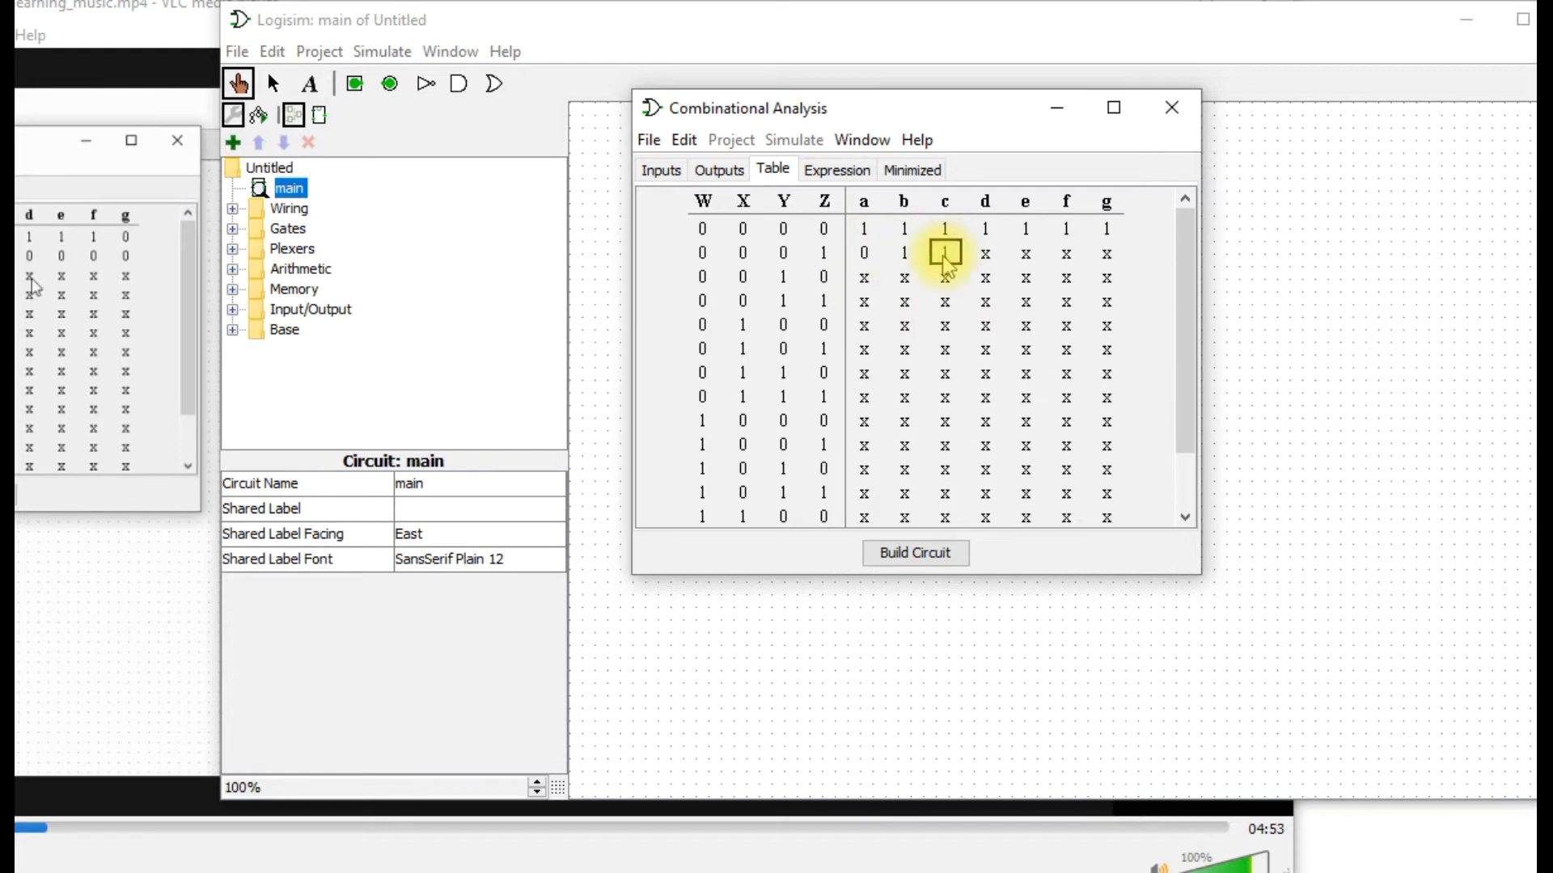
Set outputs d, e, f and g to 0 for input row 0001.
click(986, 255)
text(1)
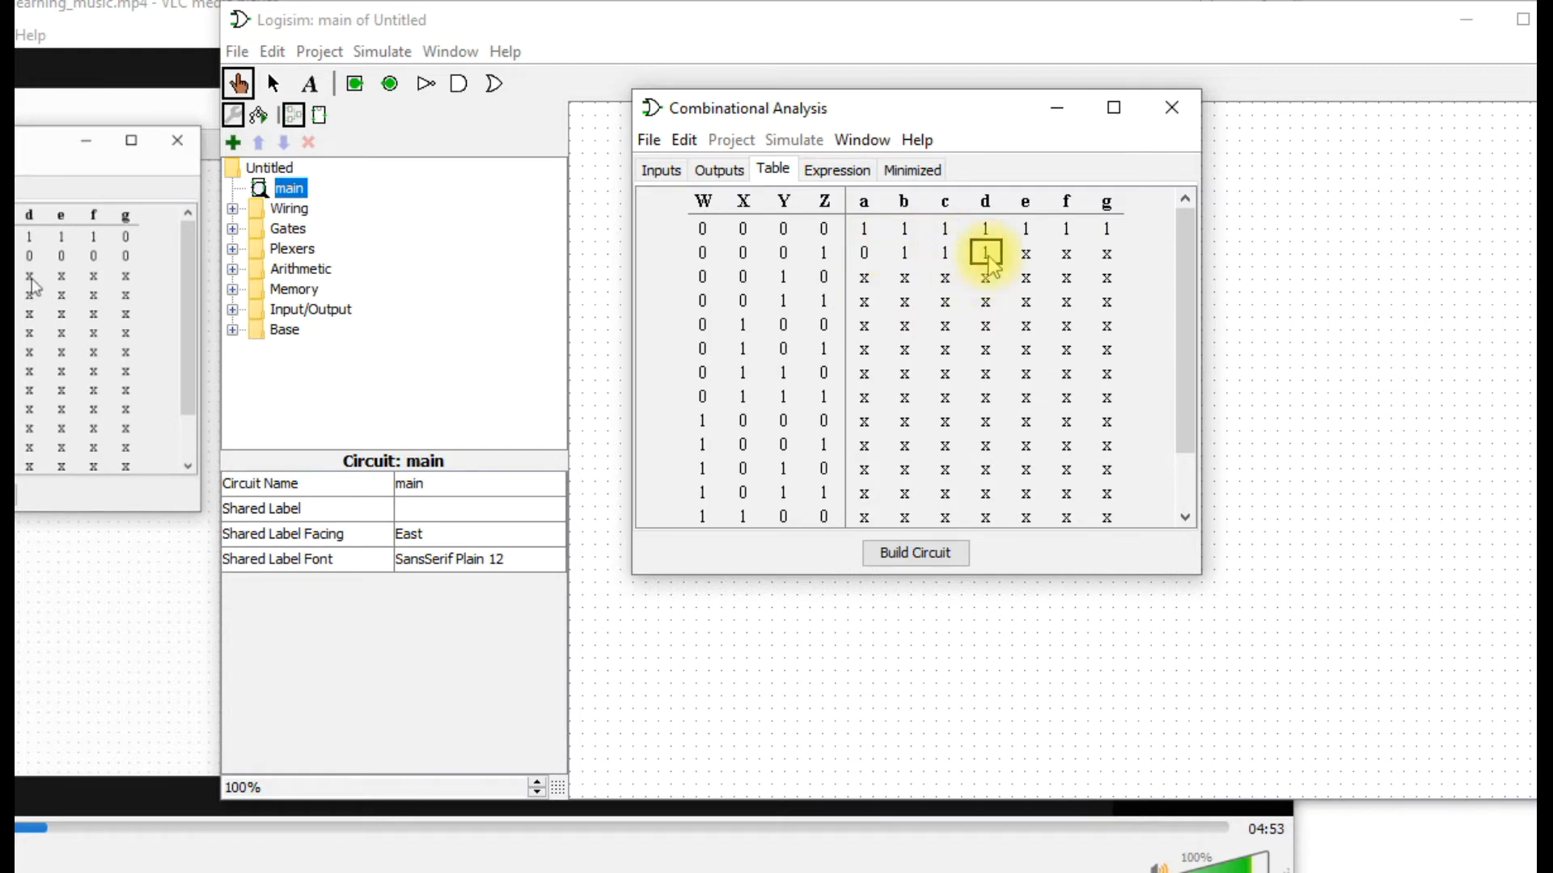
click(986, 258)
click(988, 254)
click(1027, 255)
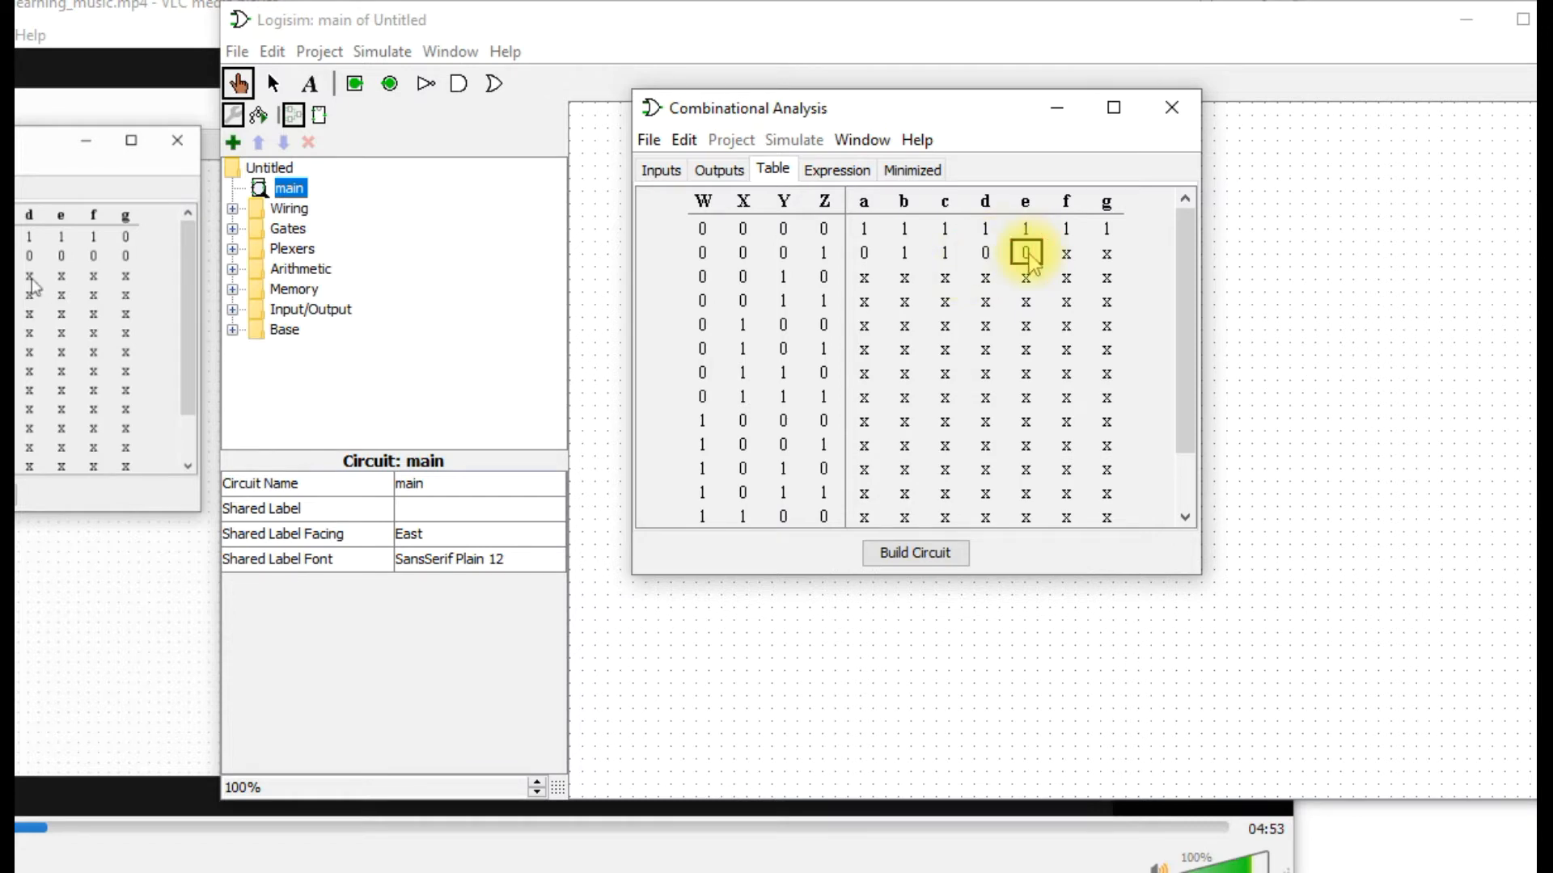
click(1067, 254)
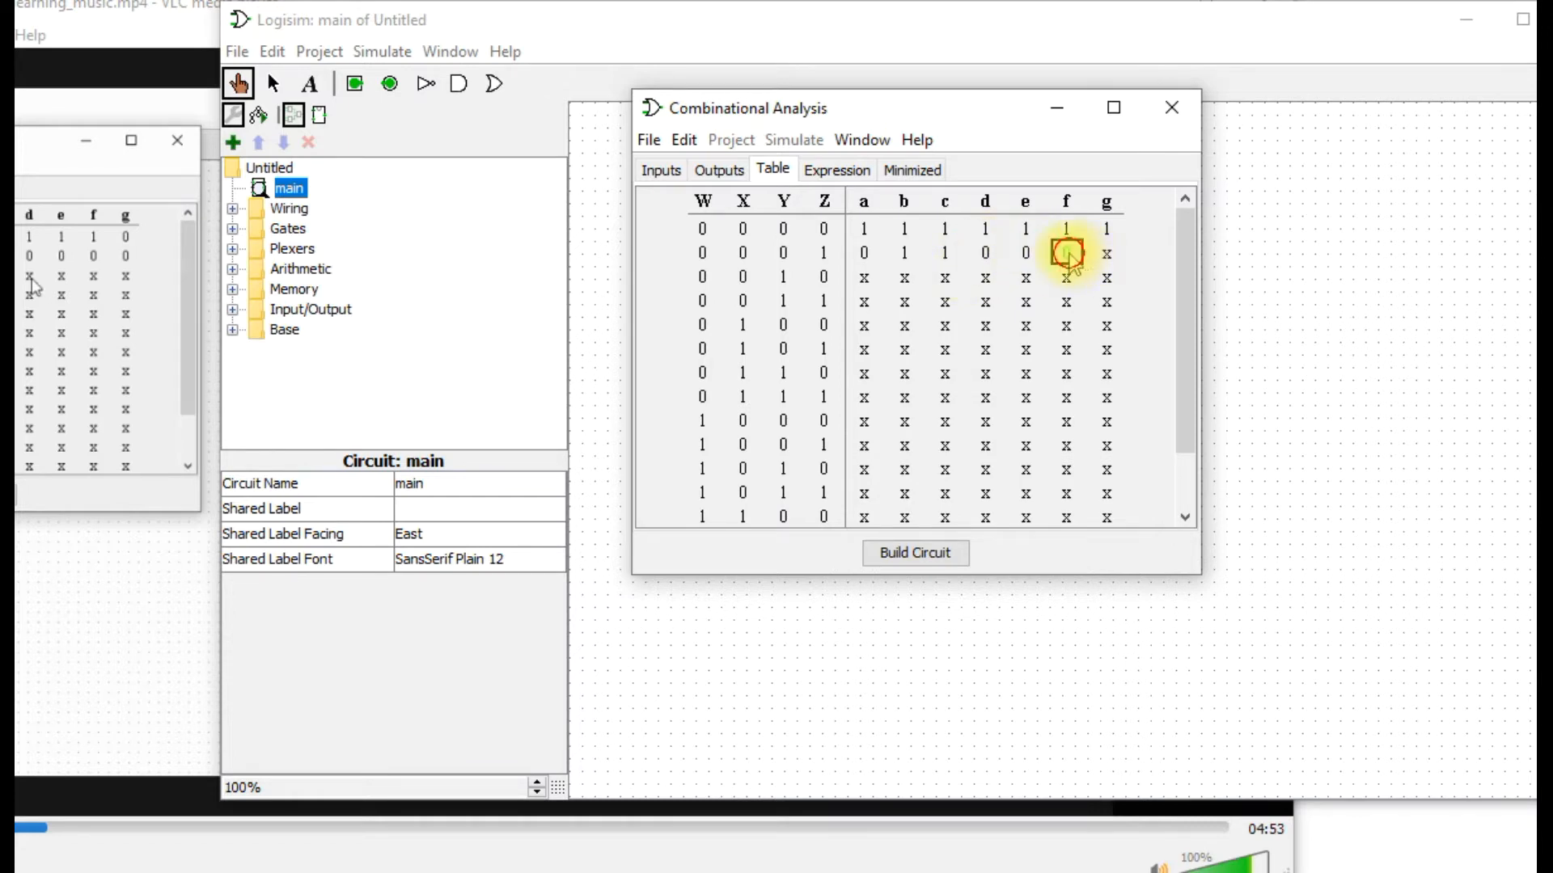
click(1115, 256)
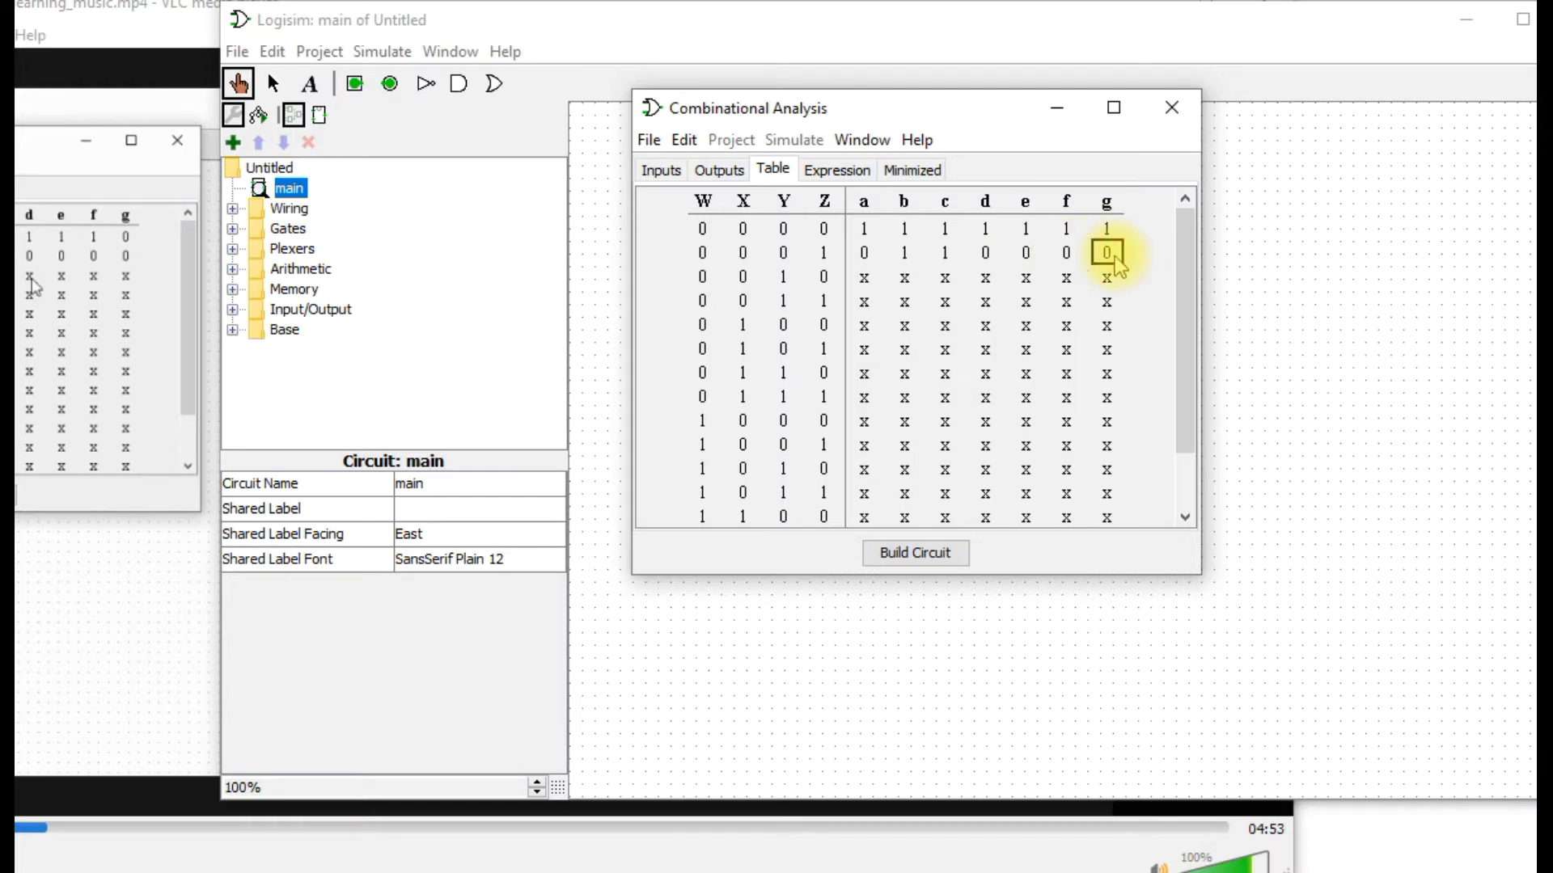
For input row 0010, set outputs a and b to 1 and output c to 0.
click(863, 279)
click(864, 279)
click(904, 279)
click(904, 281)
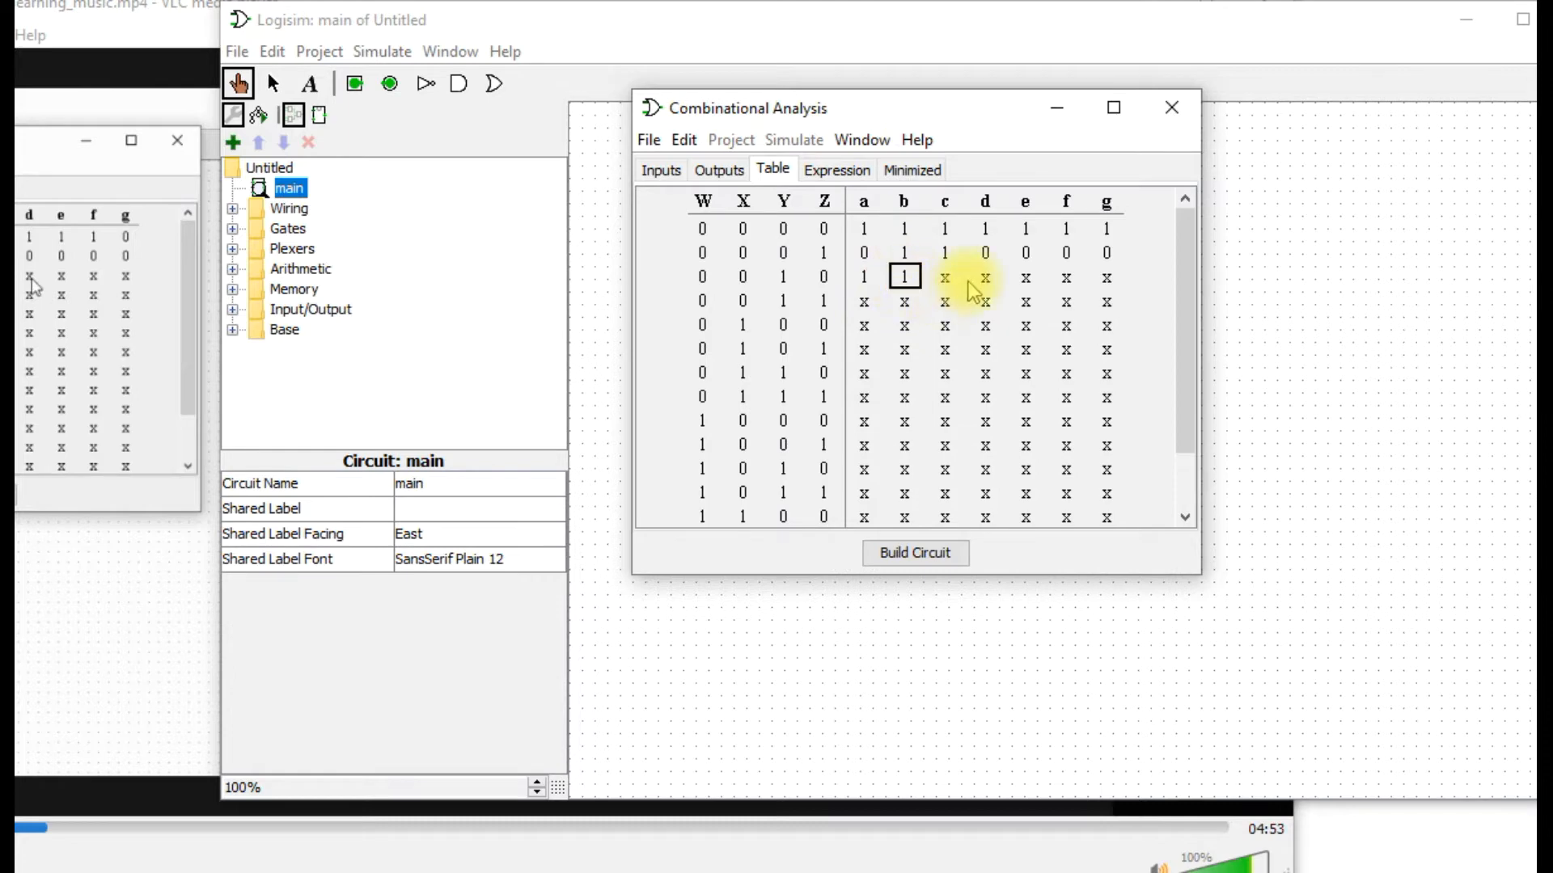
click(948, 279)
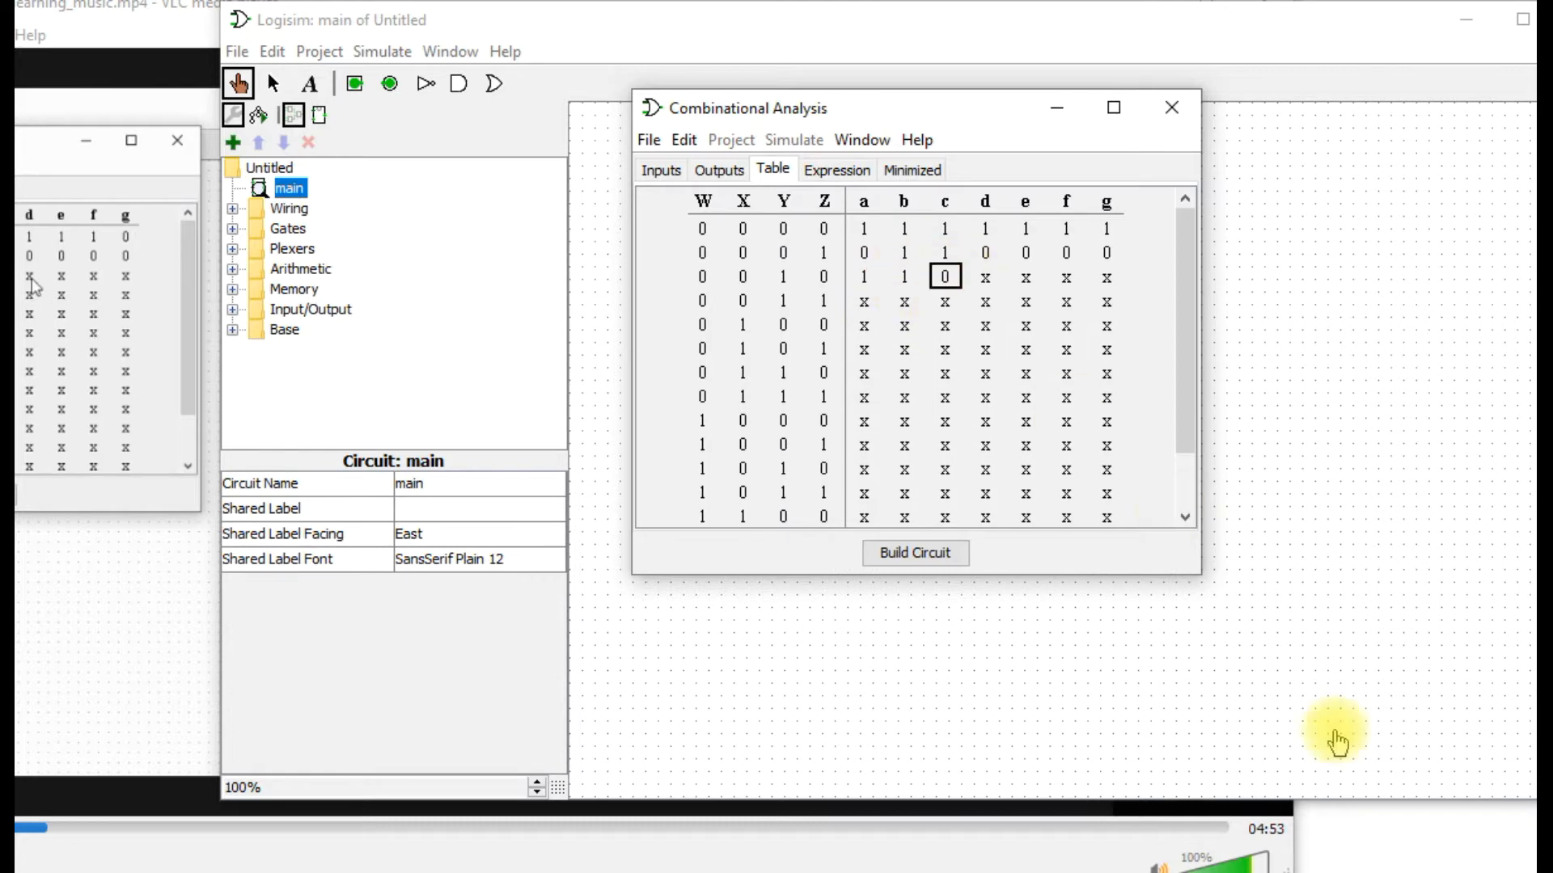
click(1454, 849)
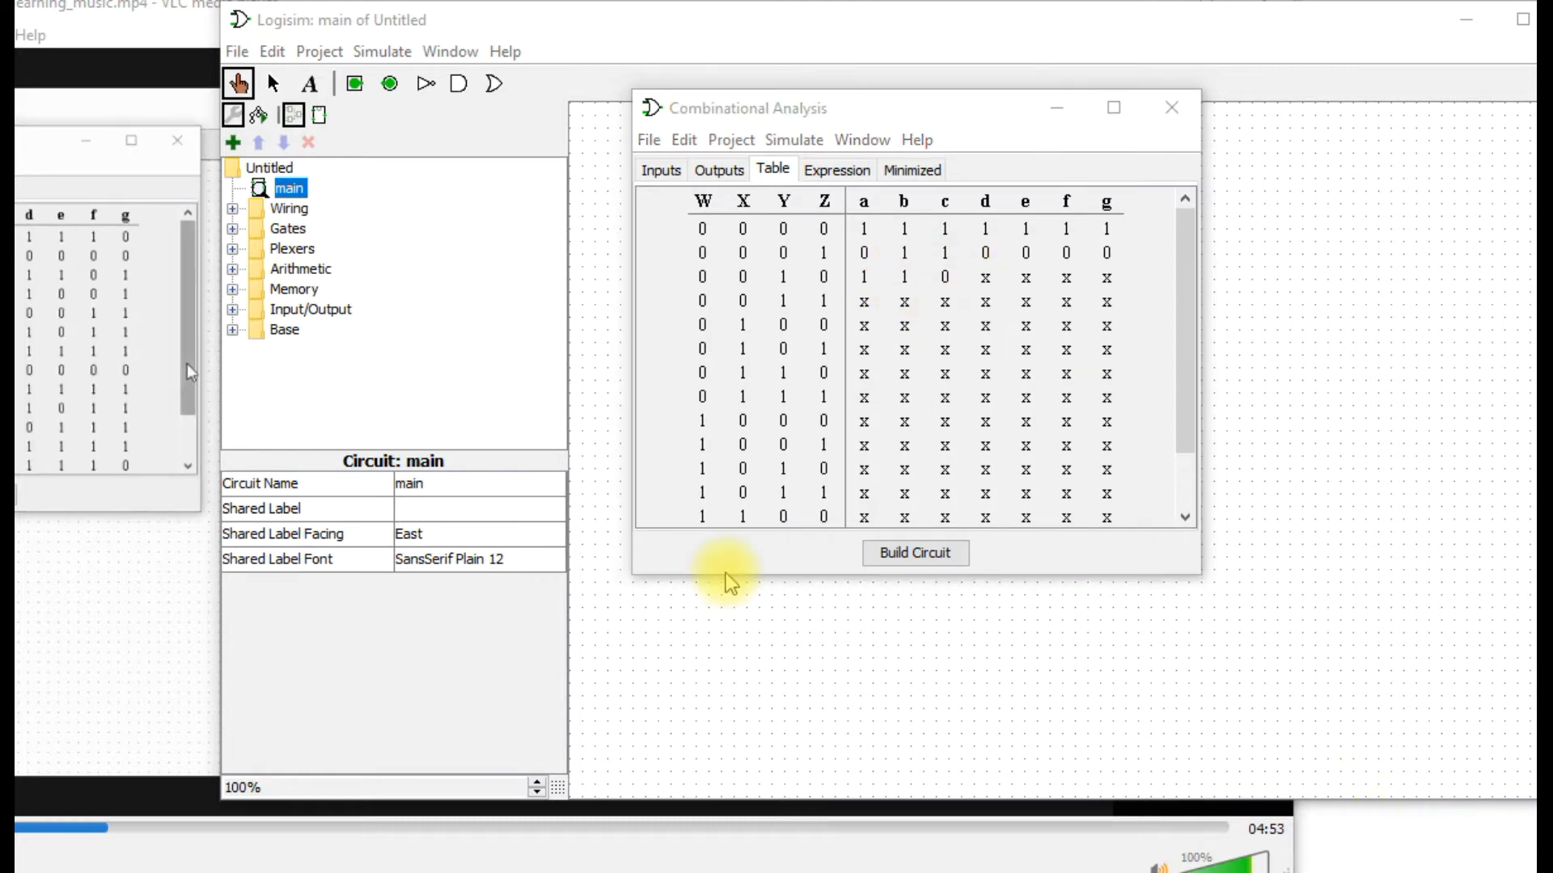
For input row 0010, set outputs d, e and g to 1 and output f to 0.
double_click(979, 278)
click(1026, 285)
click(1026, 285)
click(1066, 280)
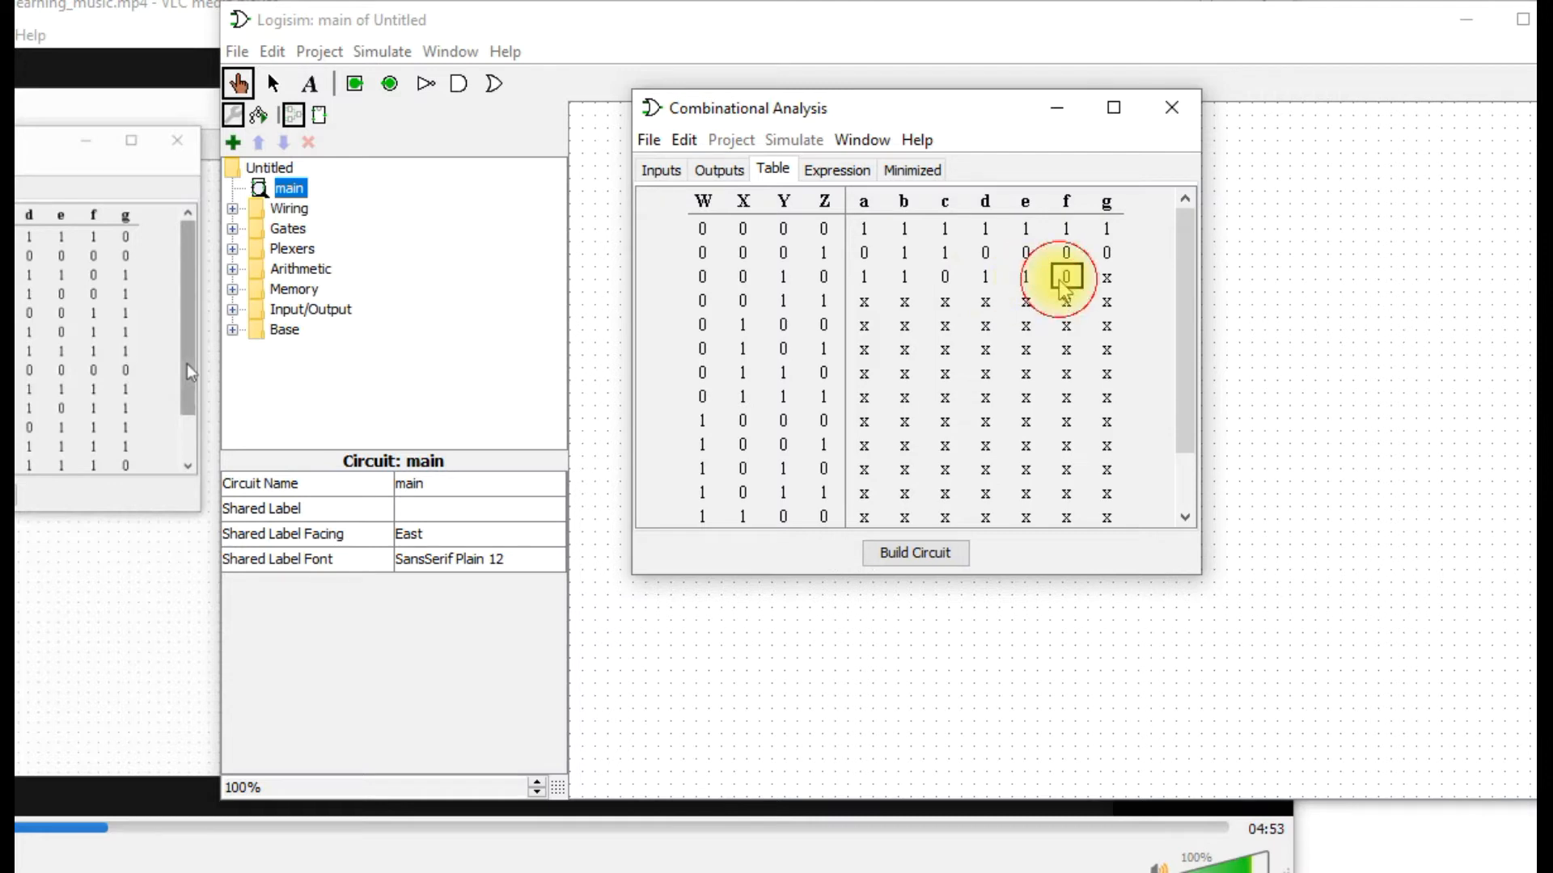
click(1110, 277)
click(1111, 277)
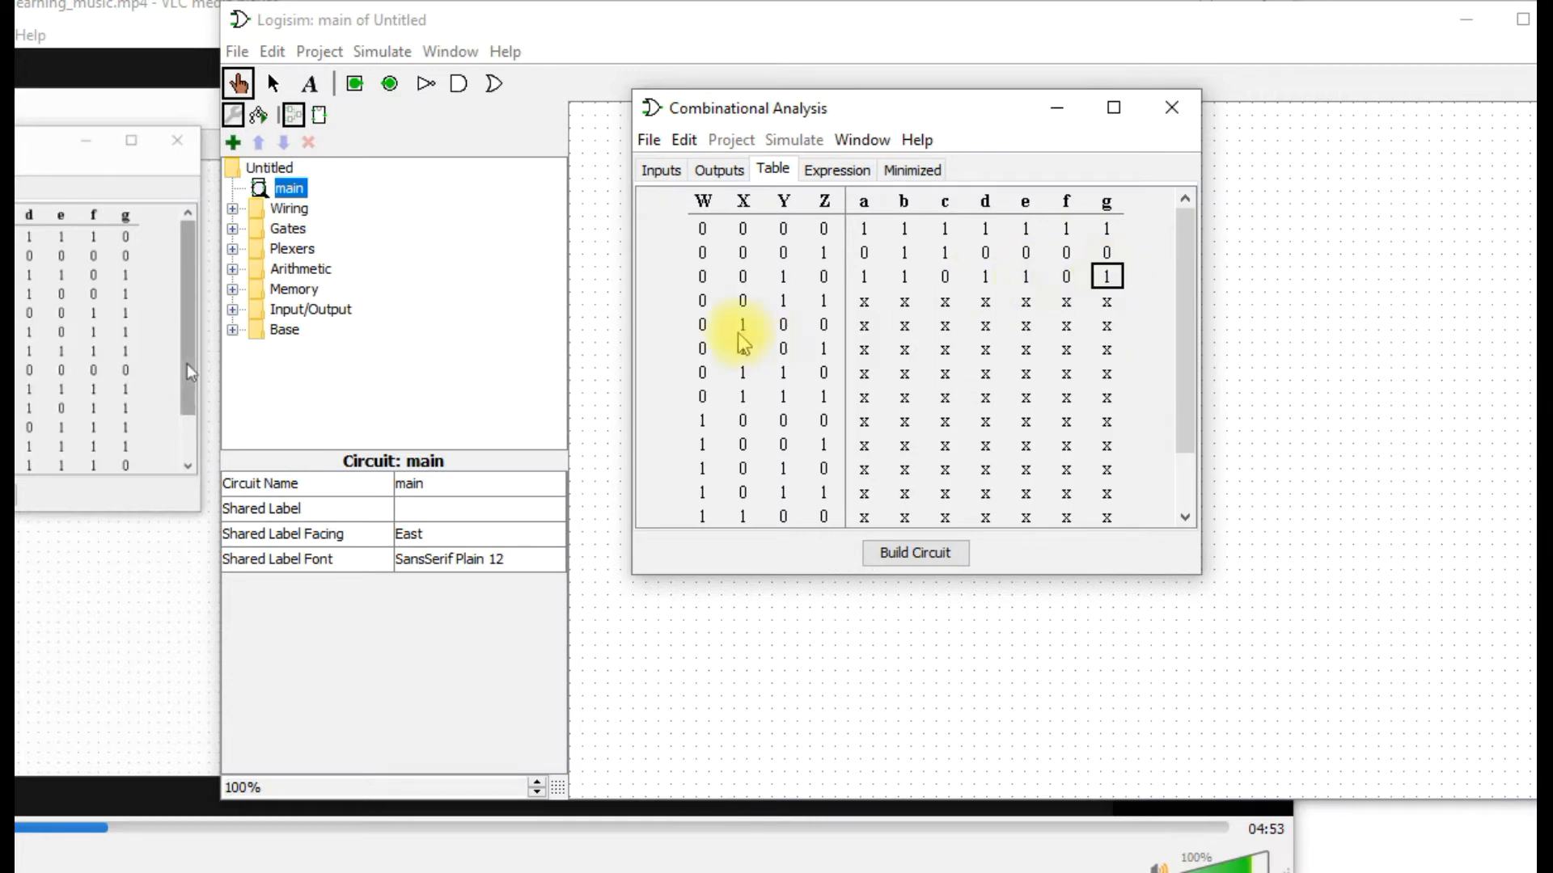
Set outputs a and b to 1 for input row 0011, and a to 0 and b to 1 for row 0100.
click(867, 308)
click(867, 309)
click(906, 324)
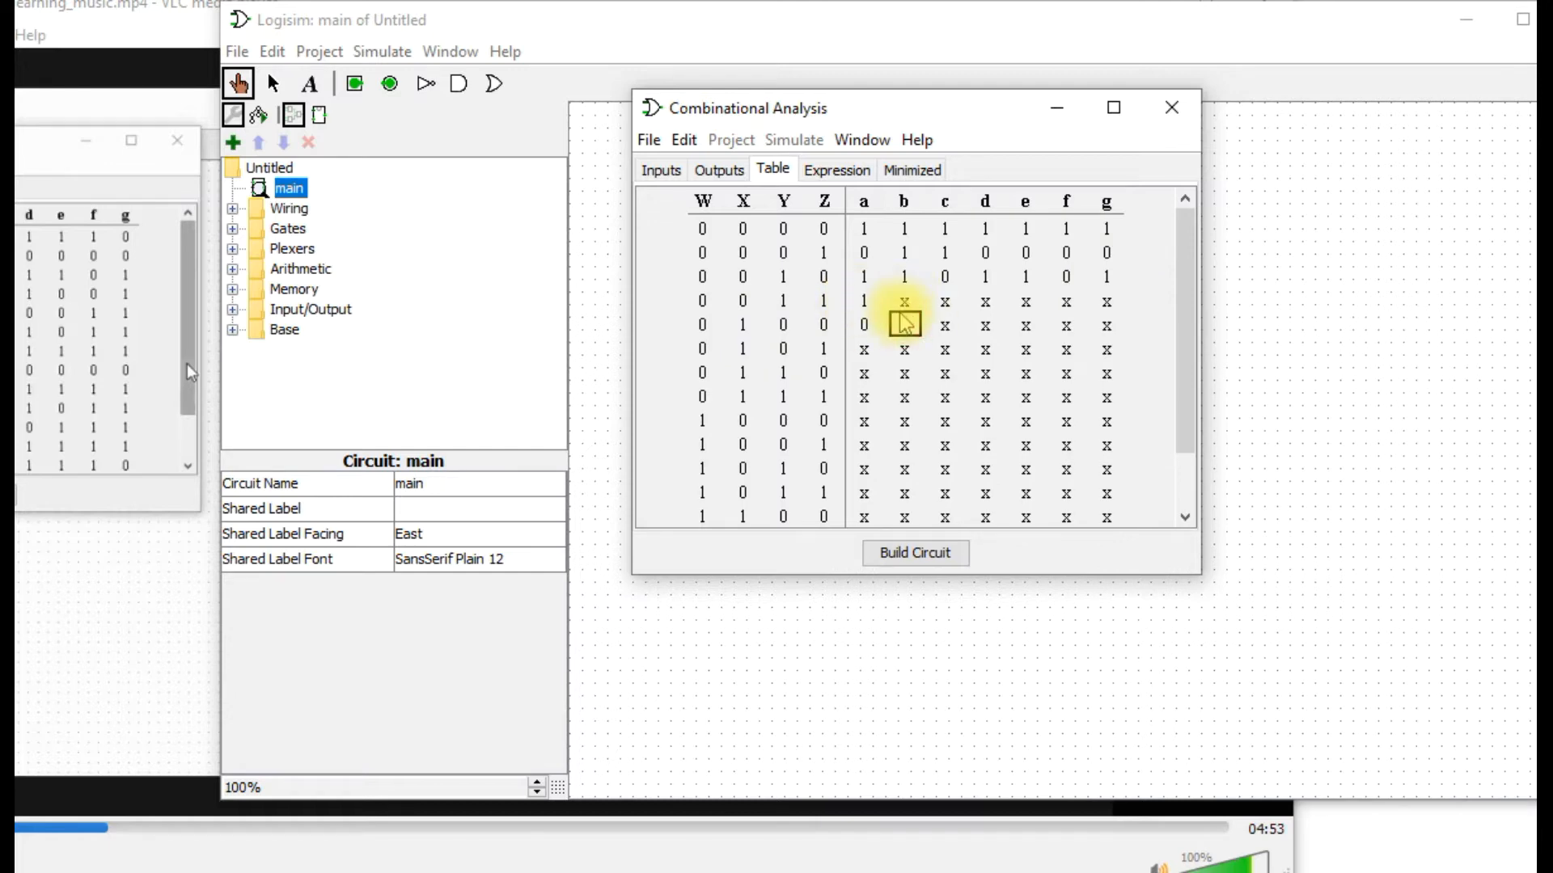
double_click(911, 307)
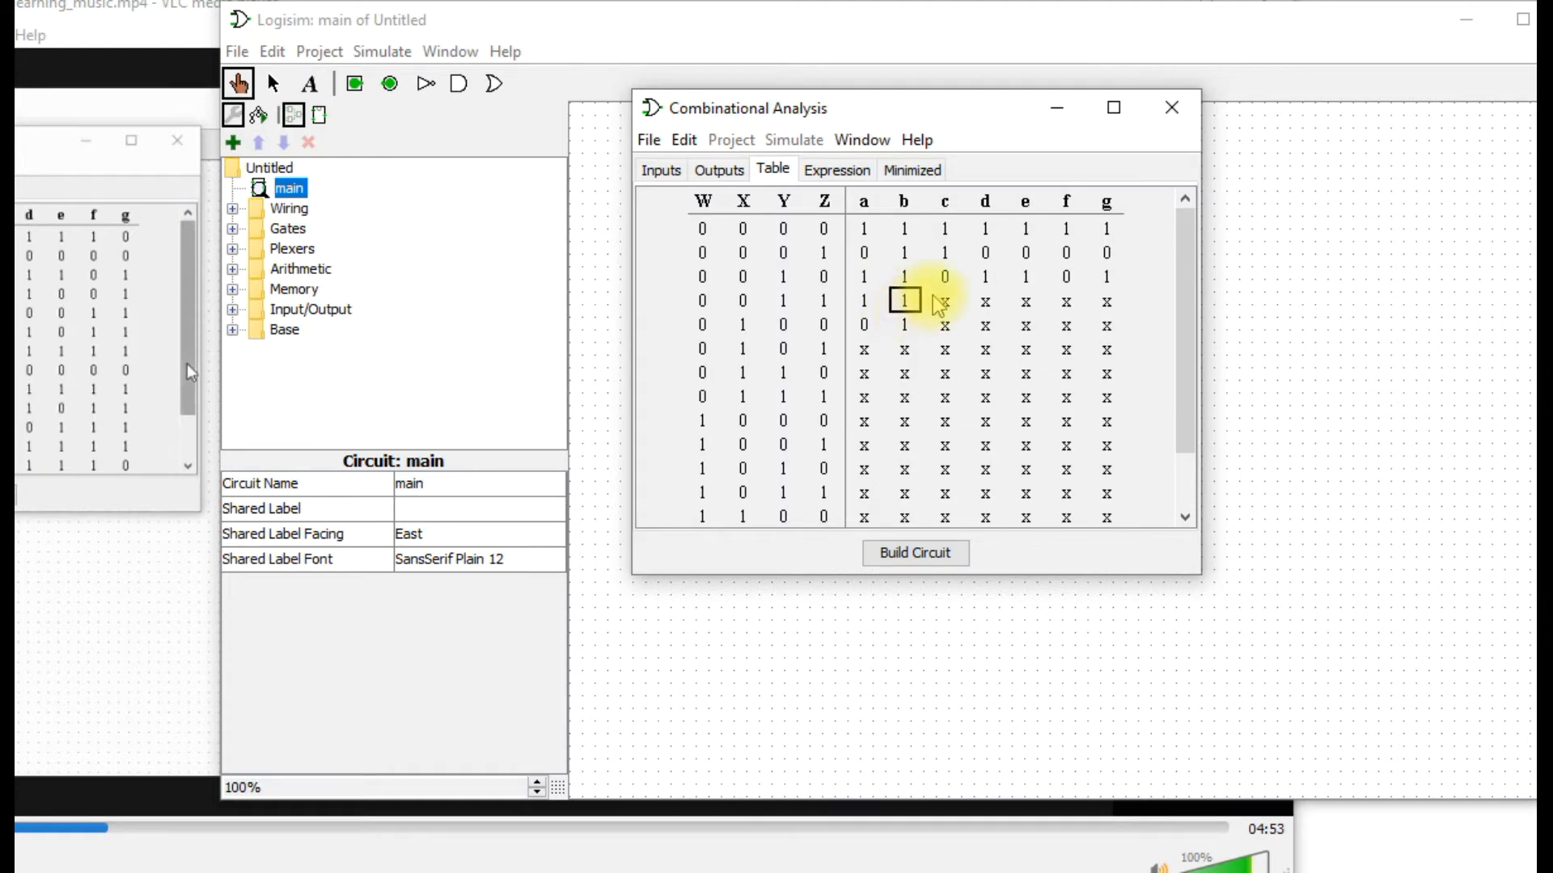
Set outputs c, d and e to 1 for input row 0011, and output e to 0 for row 0100.
click(973, 305)
double_click(947, 303)
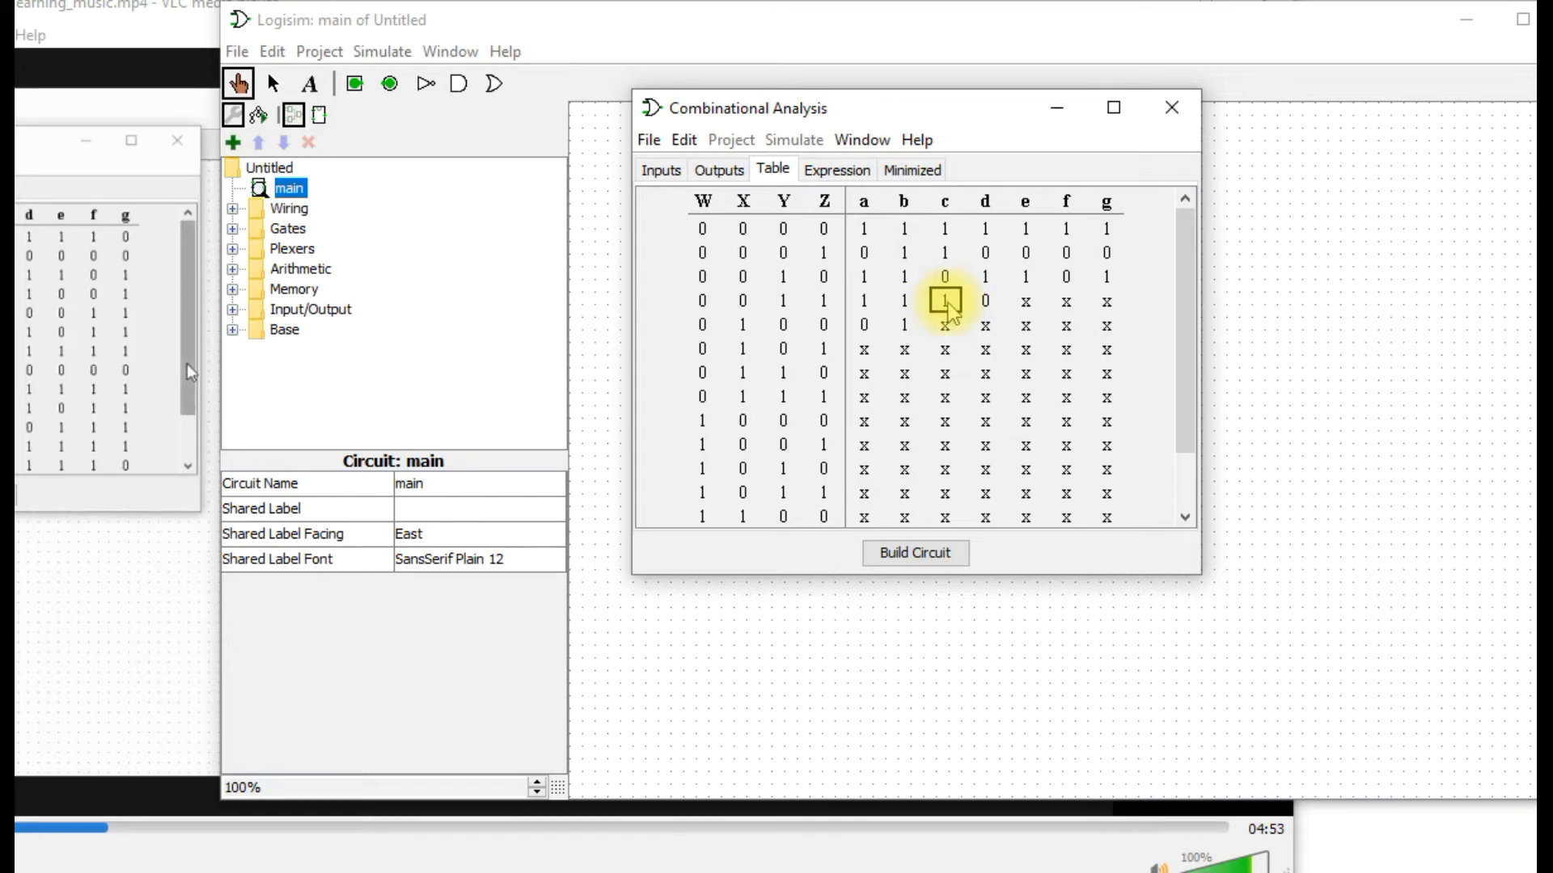
click(984, 304)
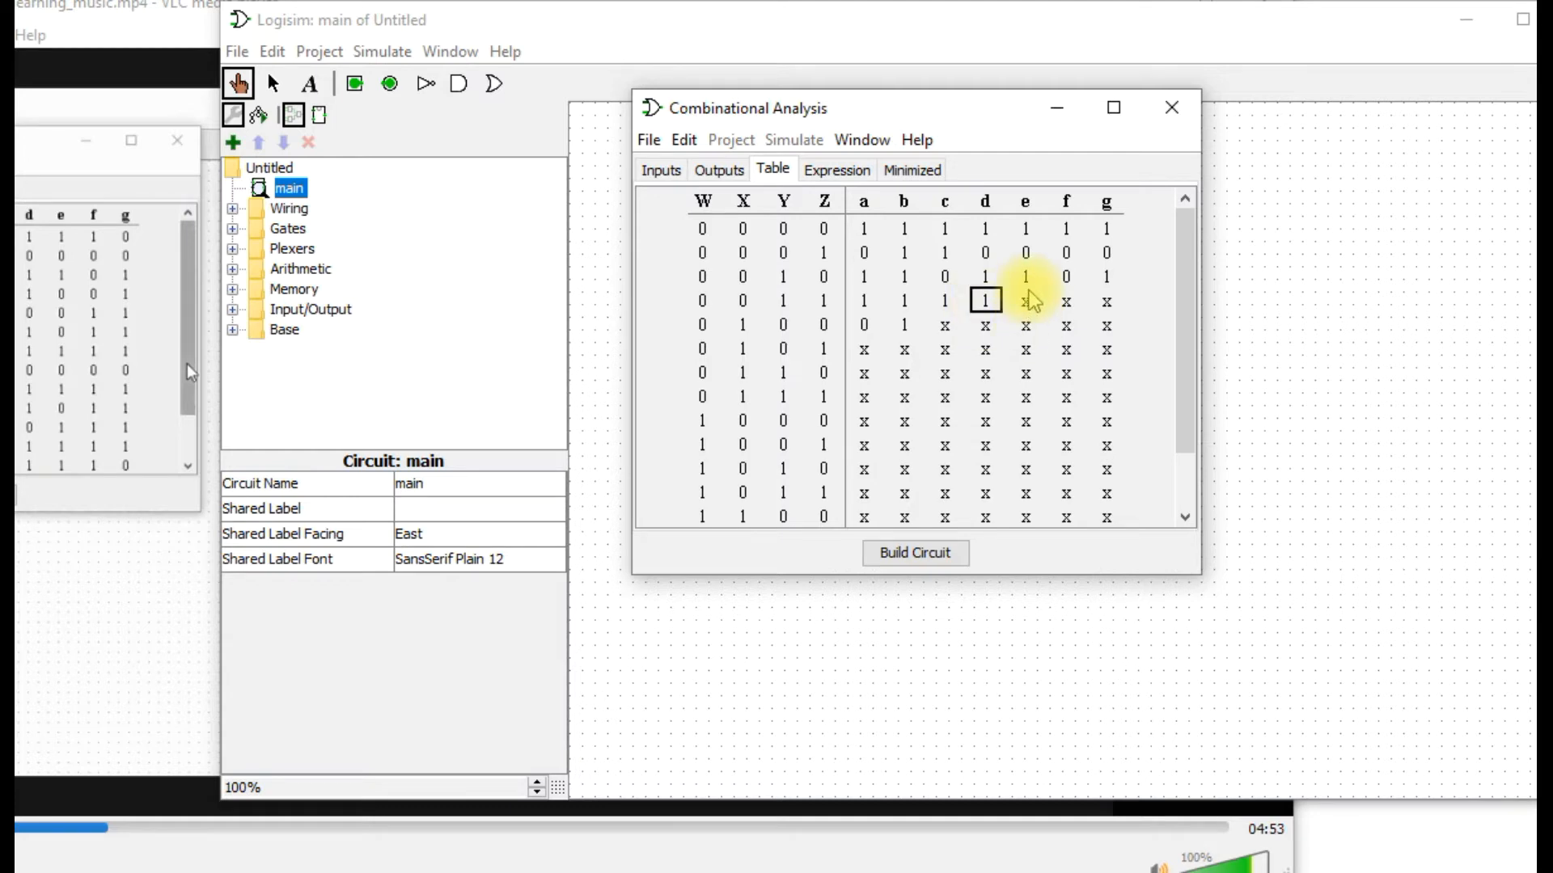
click(1026, 304)
click(1025, 317)
click(1026, 302)
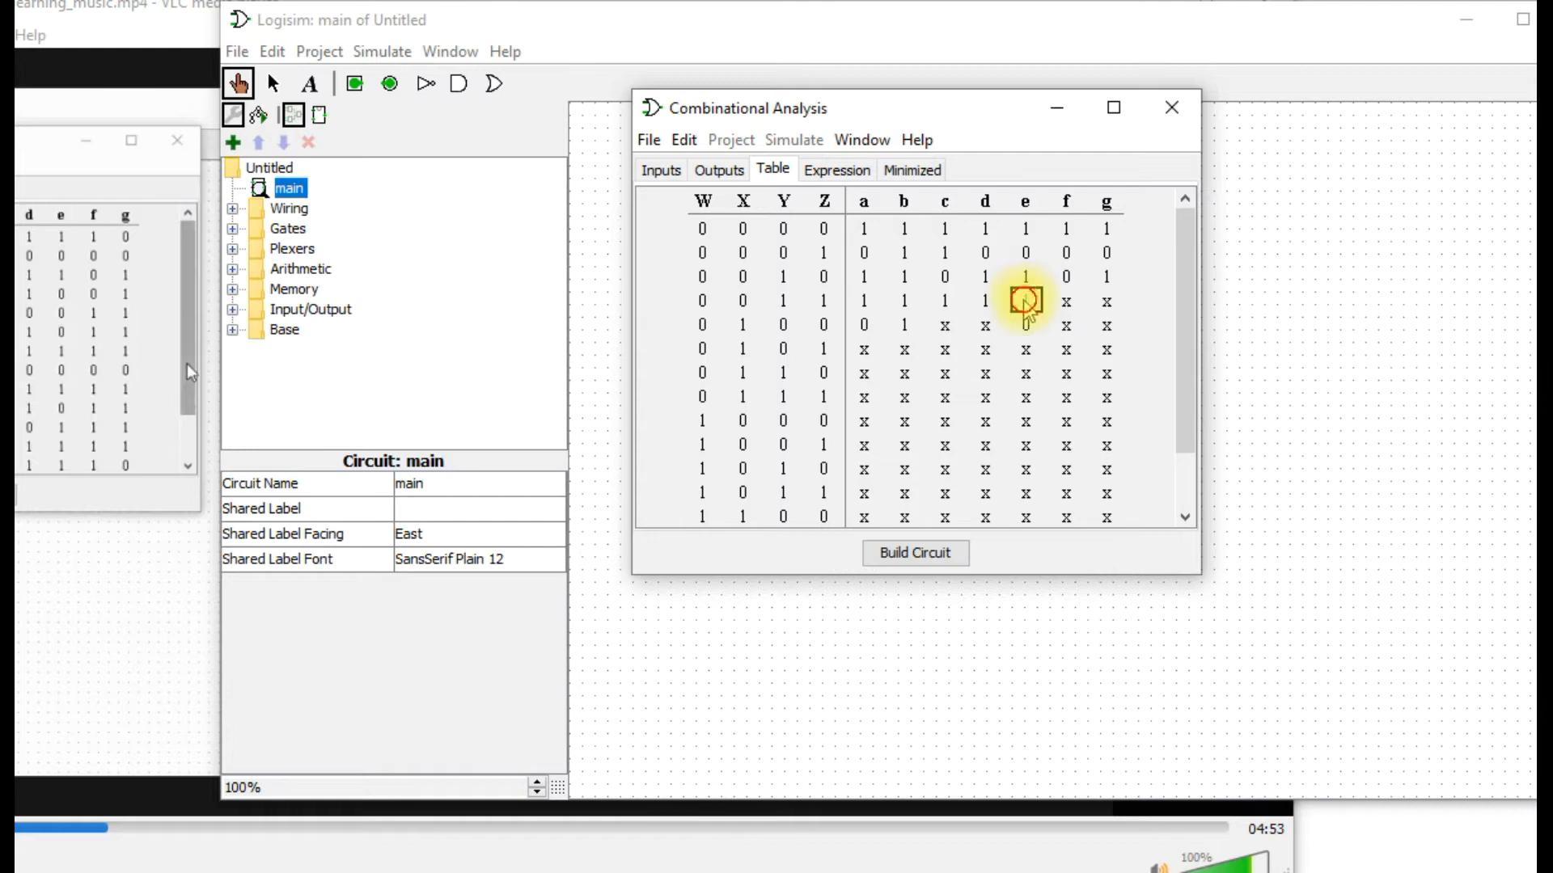
For input row 0011, set outputs e and f to 0.
click(1068, 304)
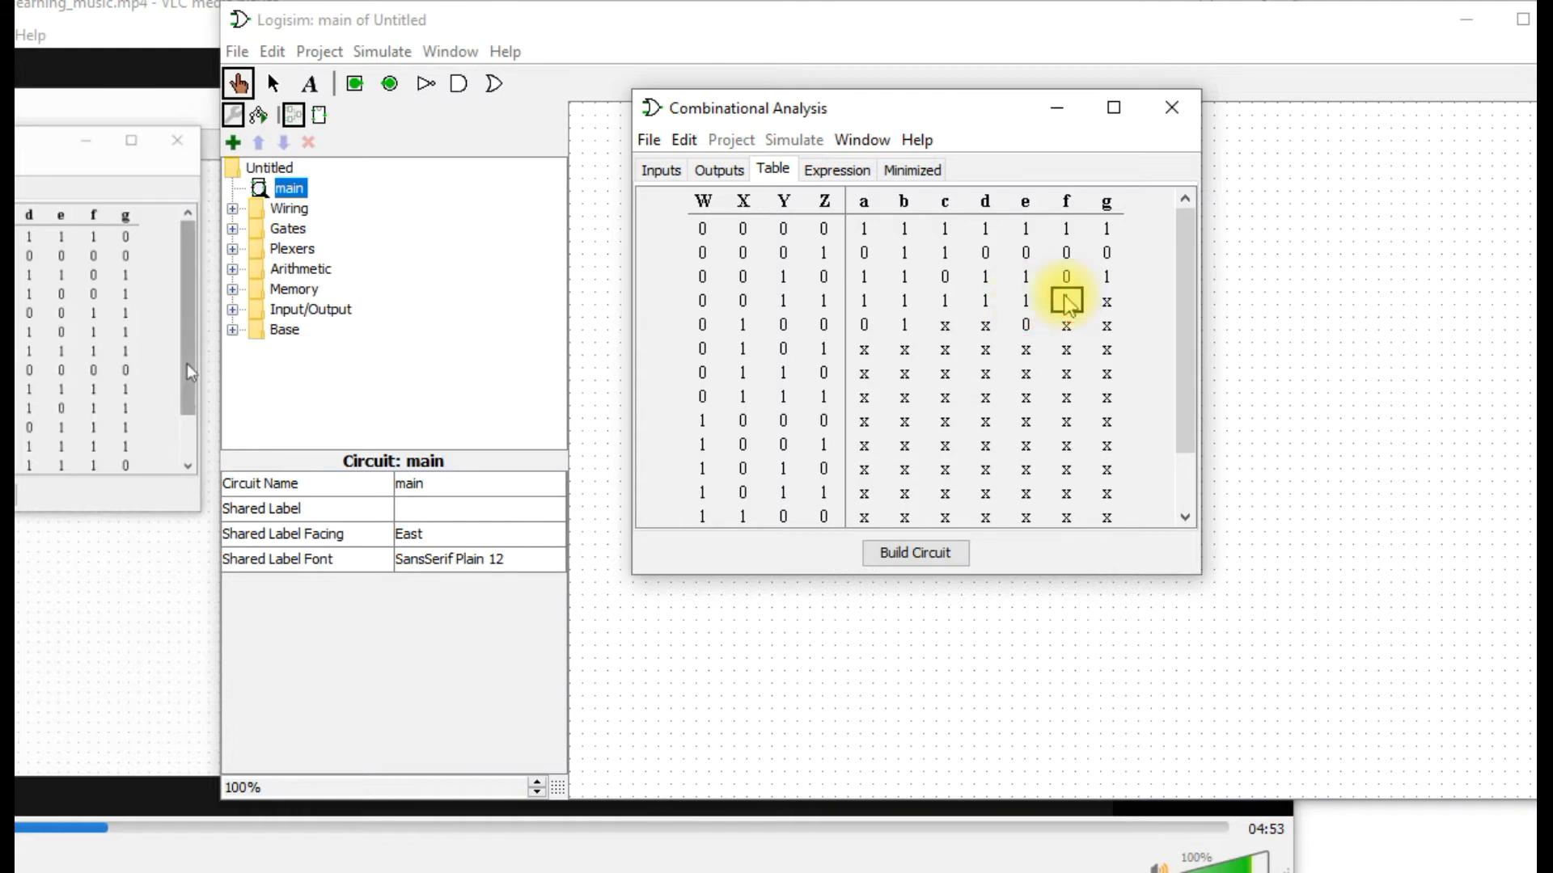
click(1034, 302)
text(0)
click(1068, 304)
text(1)
click(1068, 304)
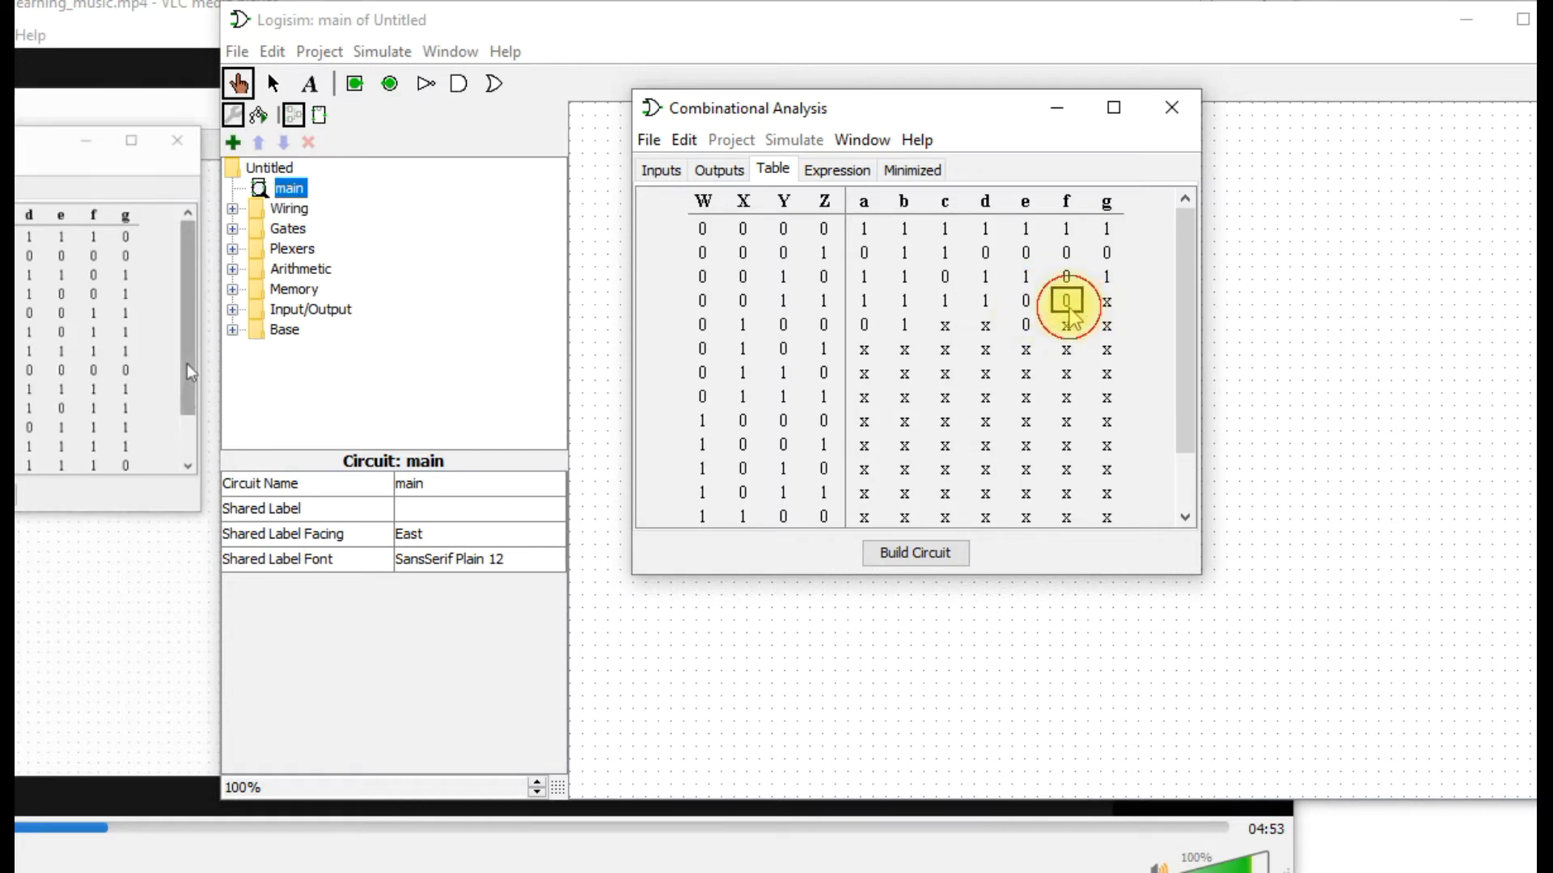
Set output g to 1 for input row 0011 and to 0 for input row 0000.
click(1111, 299)
click(1110, 303)
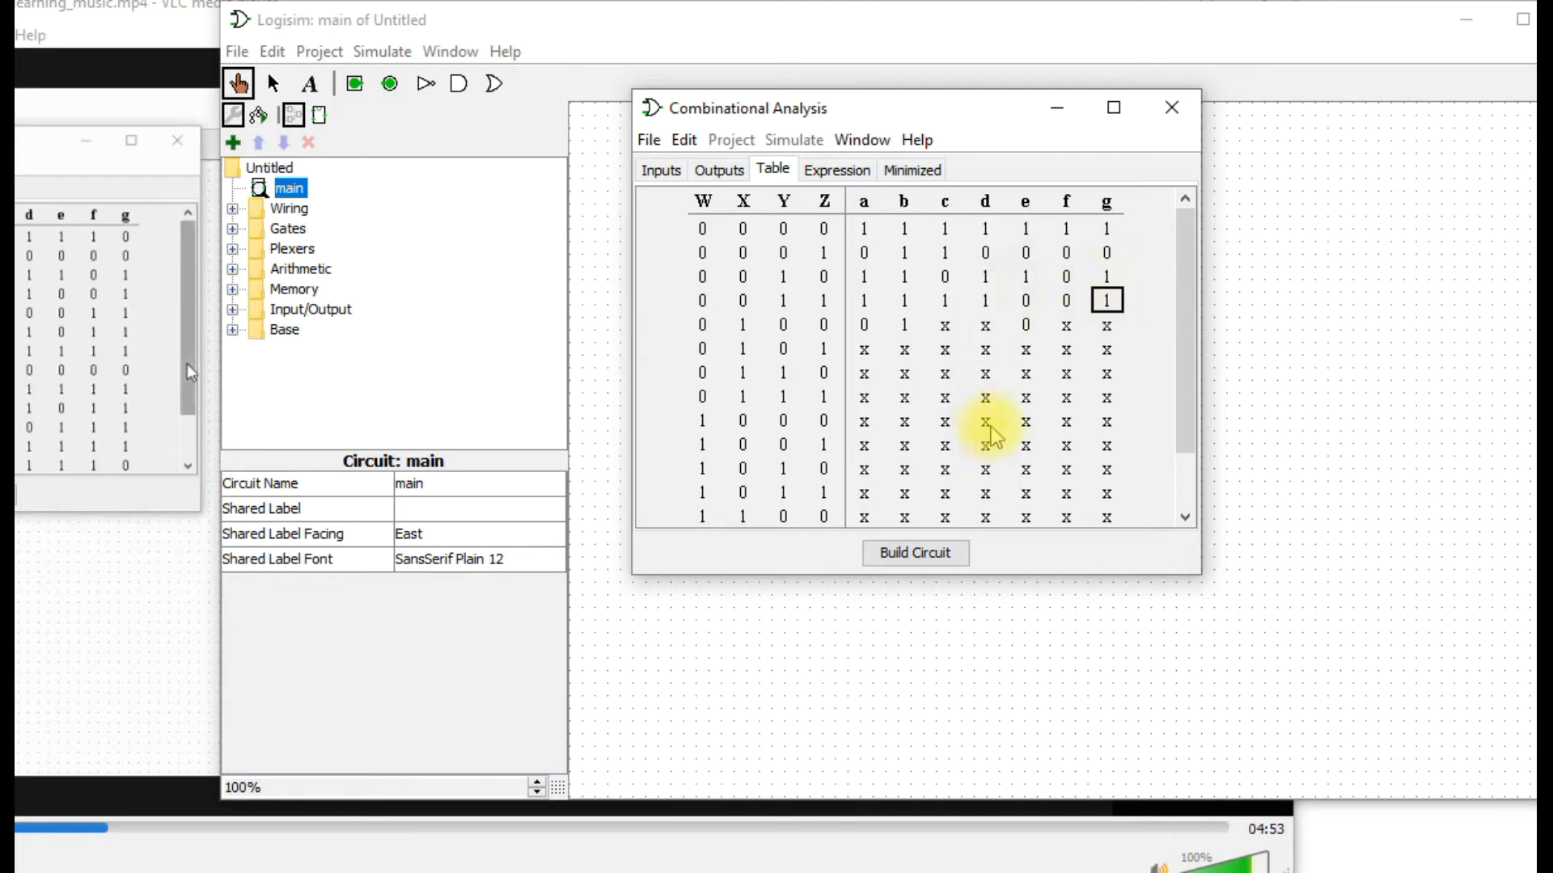
click(1107, 231)
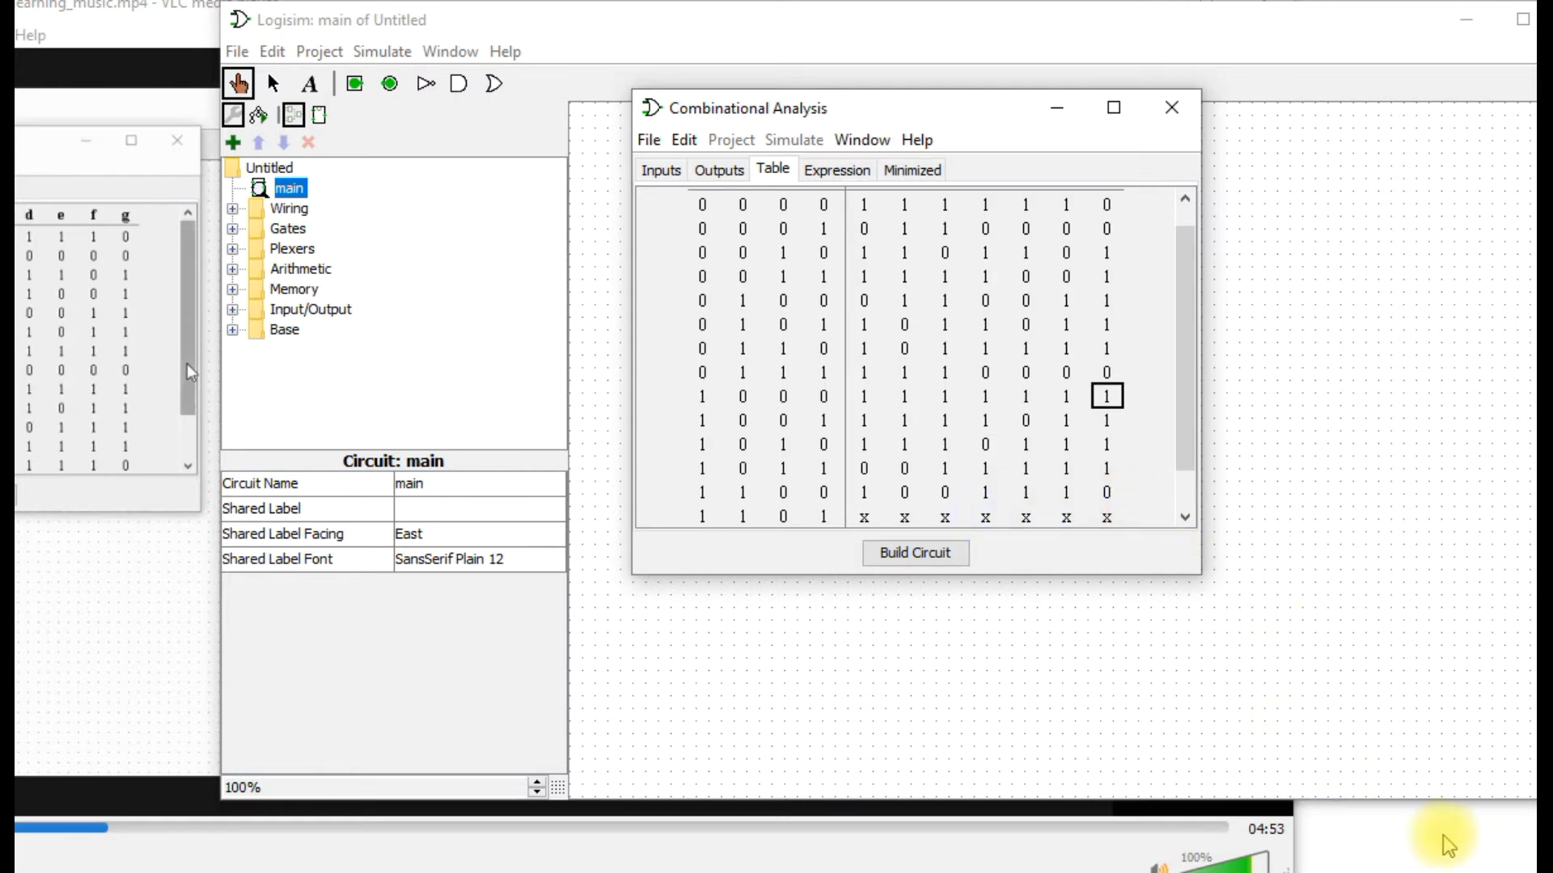
Check the truth table rows through 1111 against the reference table and bring the combinational analysis window back up.
drag(186, 364, 183, 428)
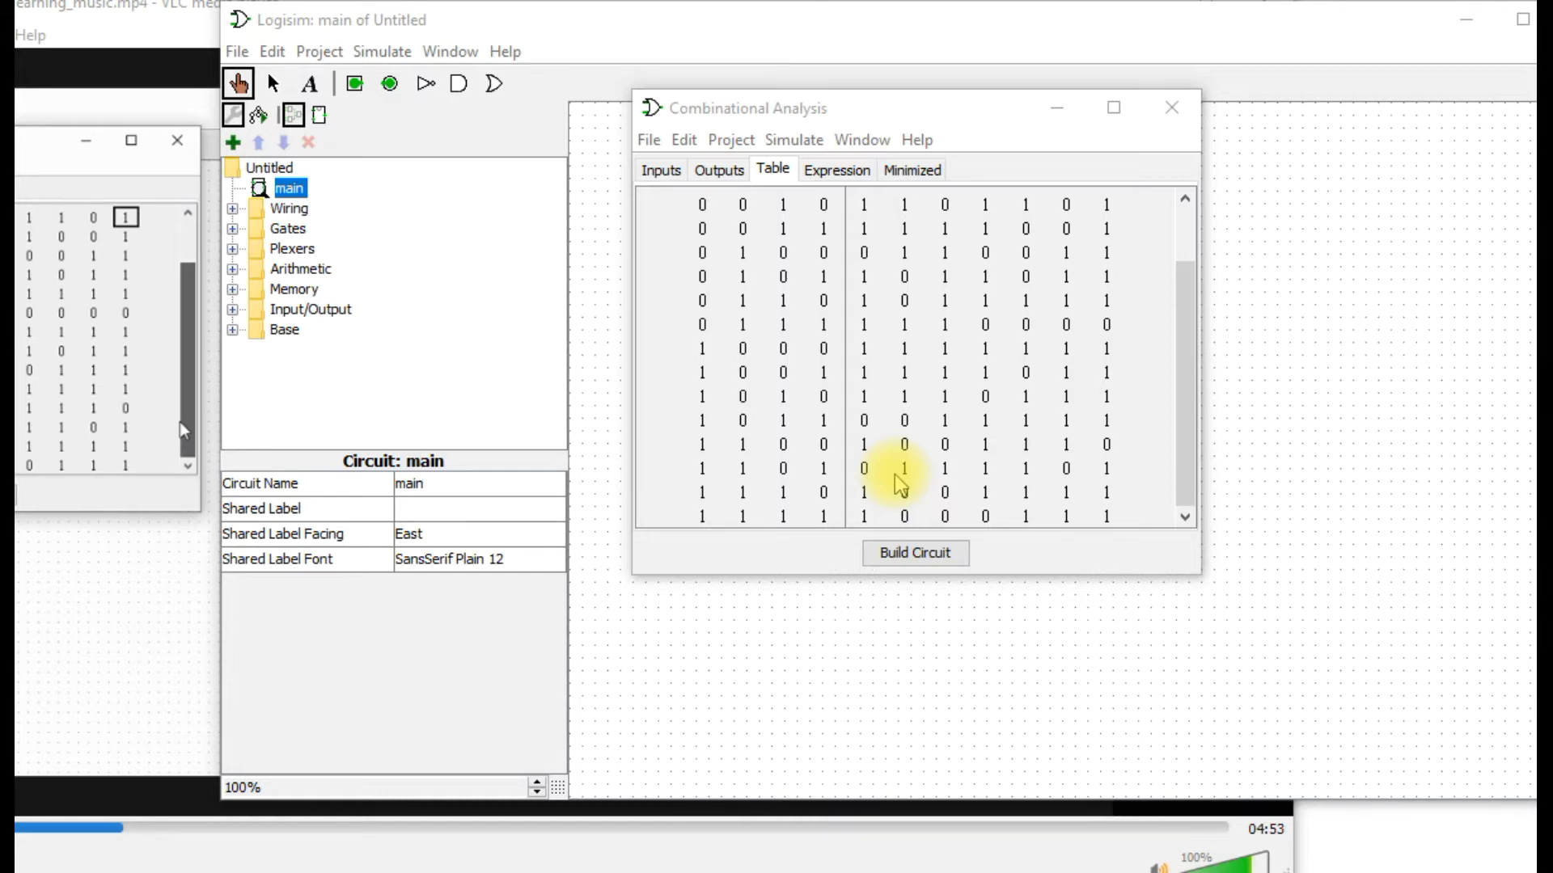
drag(1187, 376, 1184, 287)
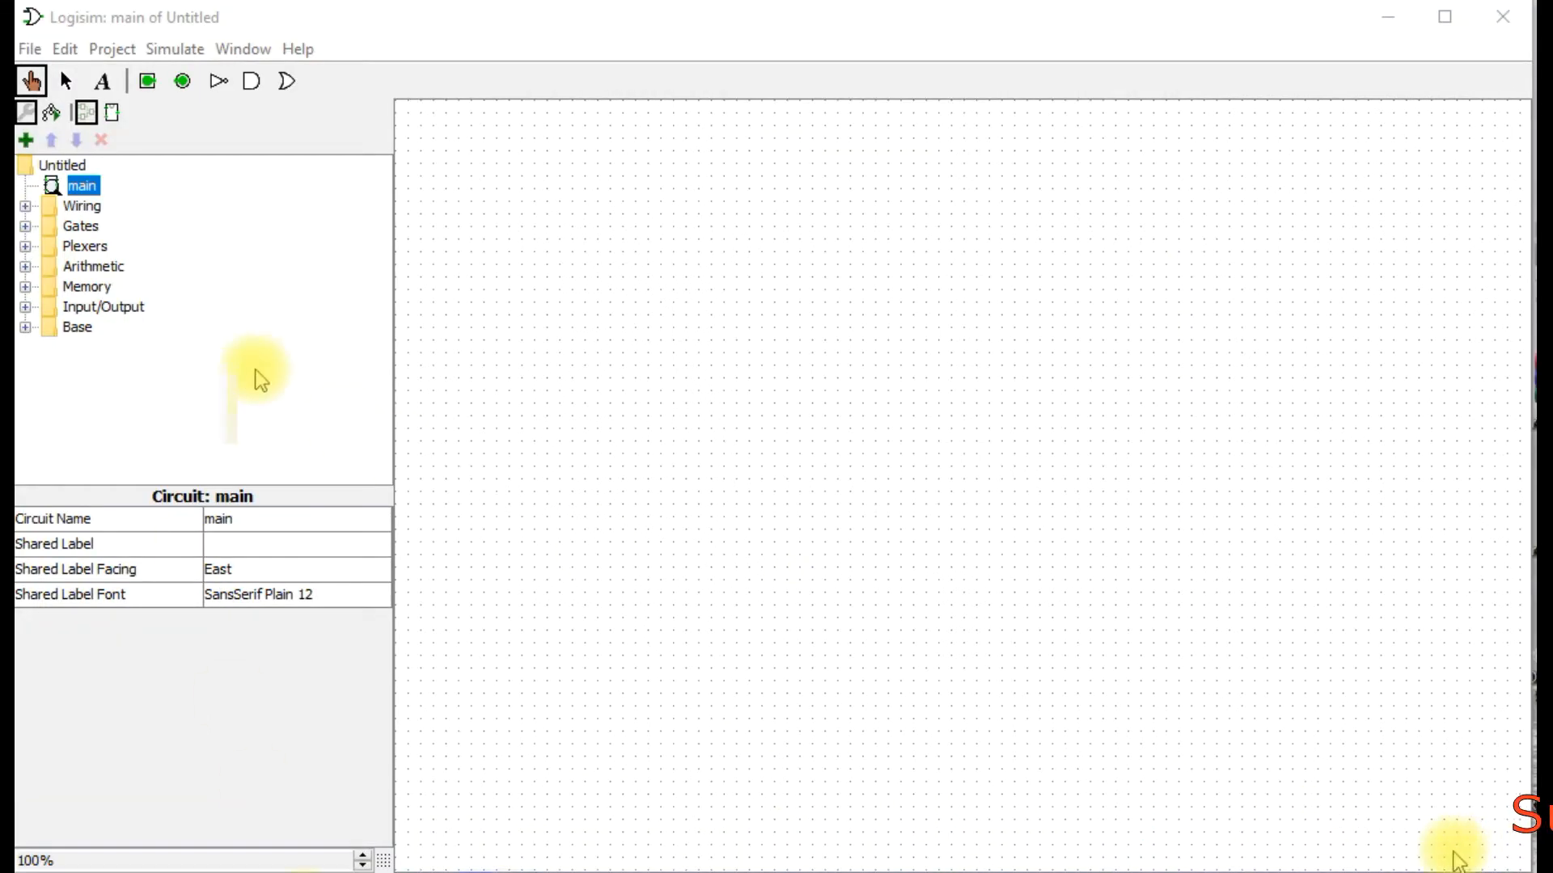
click(618, 829)
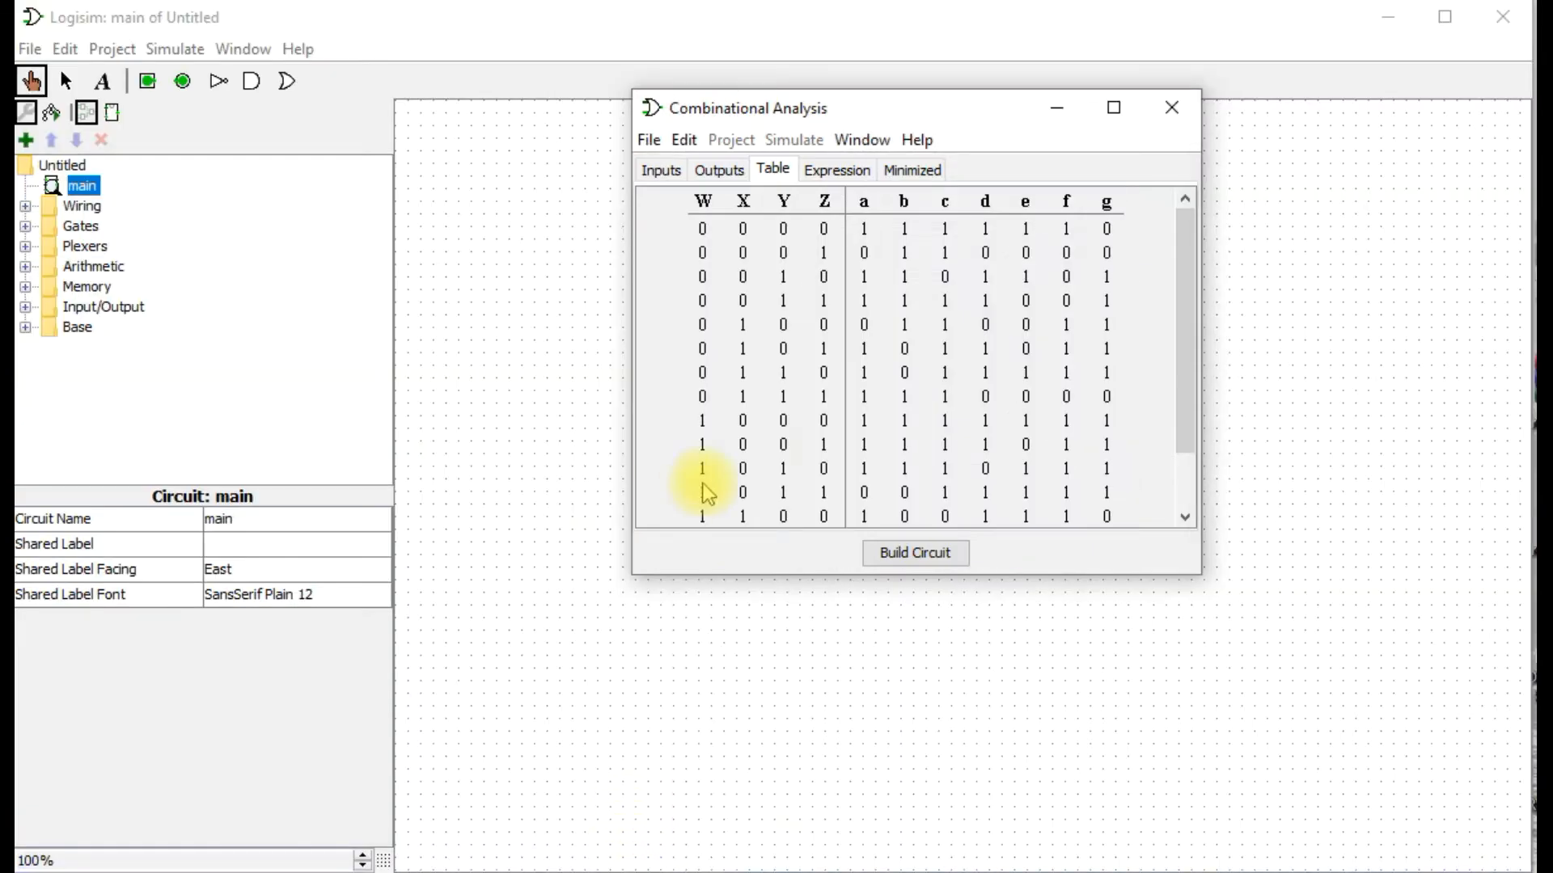
Examine the Boolean expressions derived for outputs a, b, d and f.
click(857, 175)
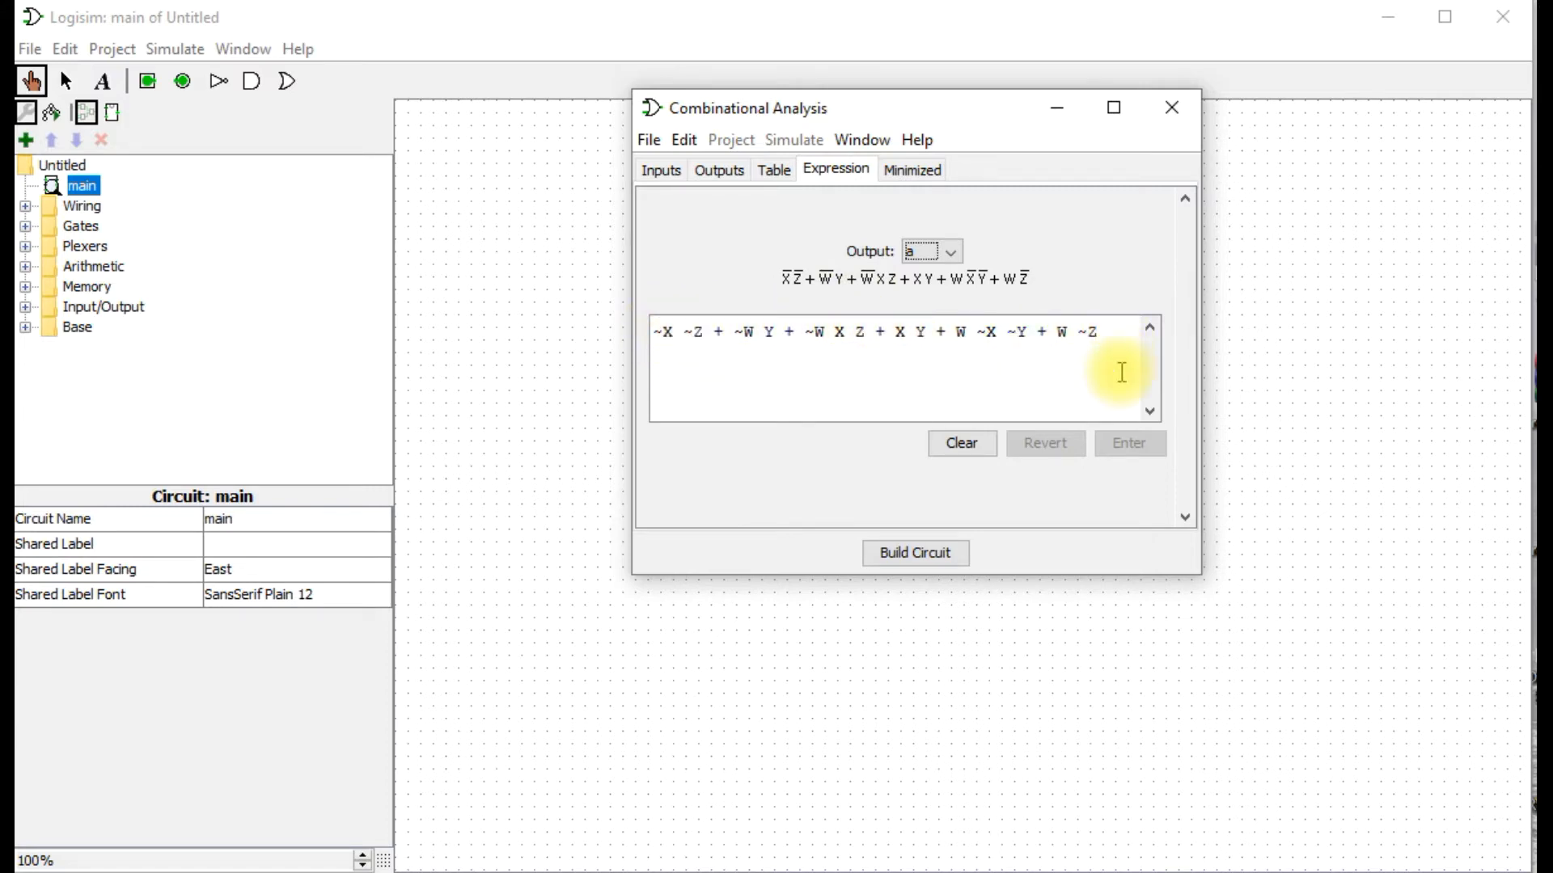
click(1445, 849)
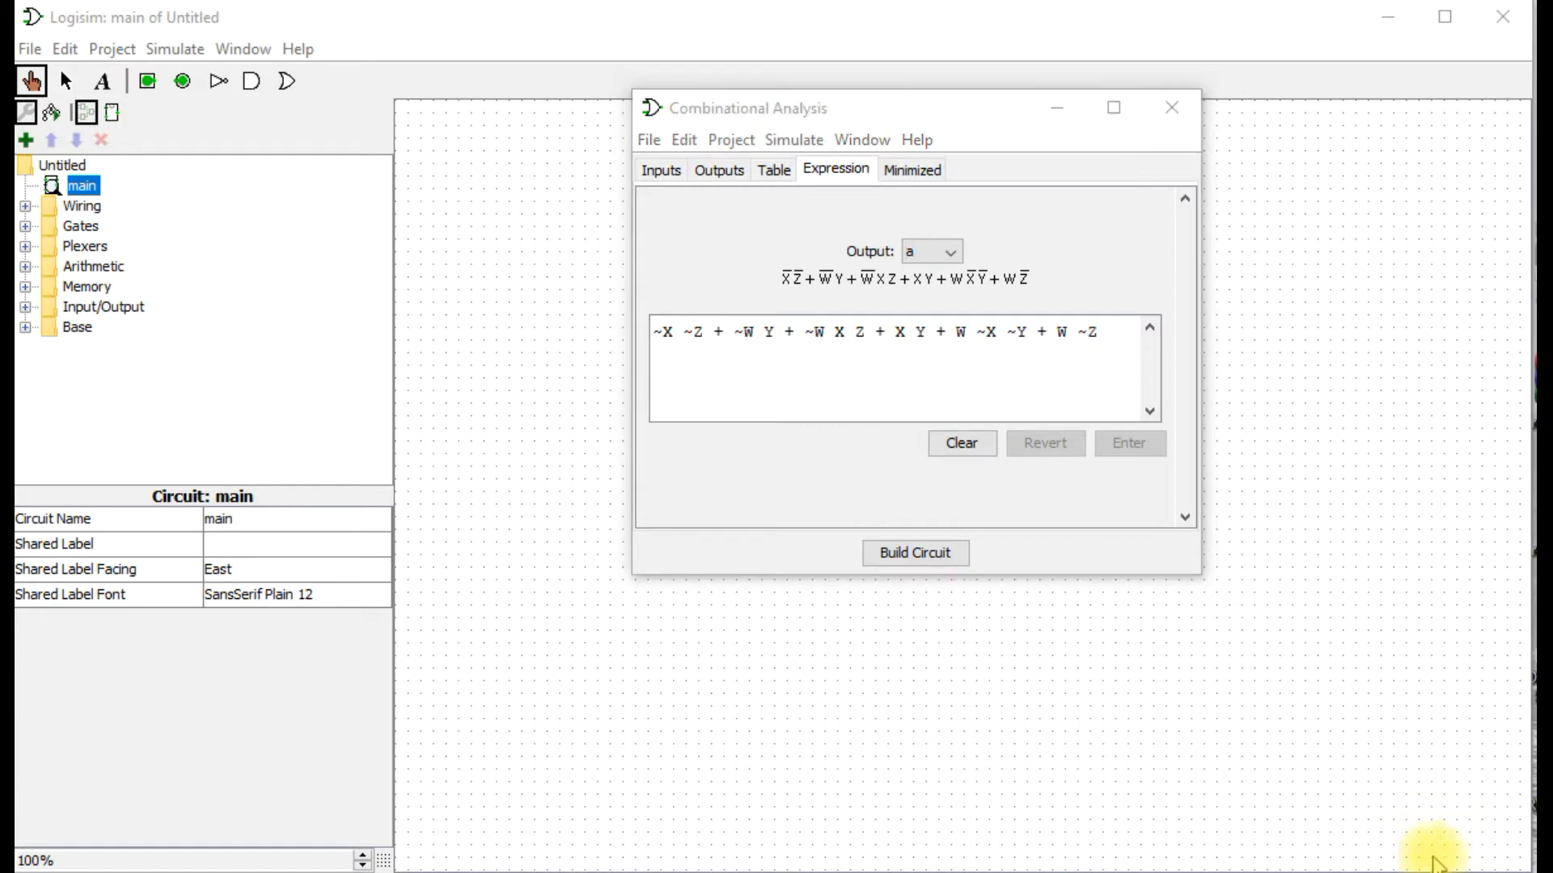
click(949, 259)
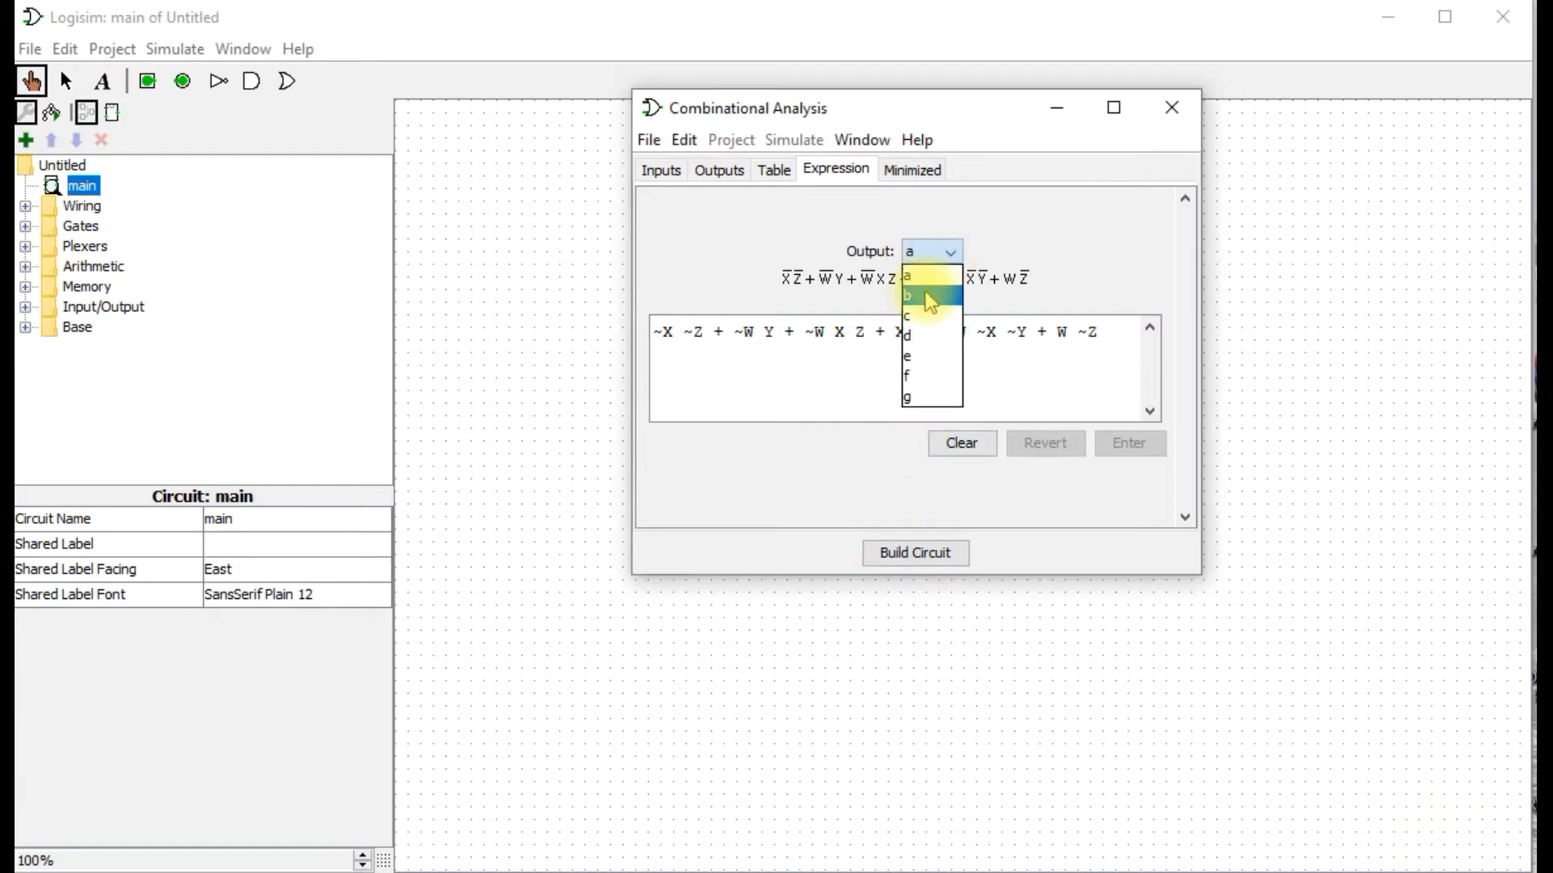
click(930, 299)
click(929, 251)
click(912, 332)
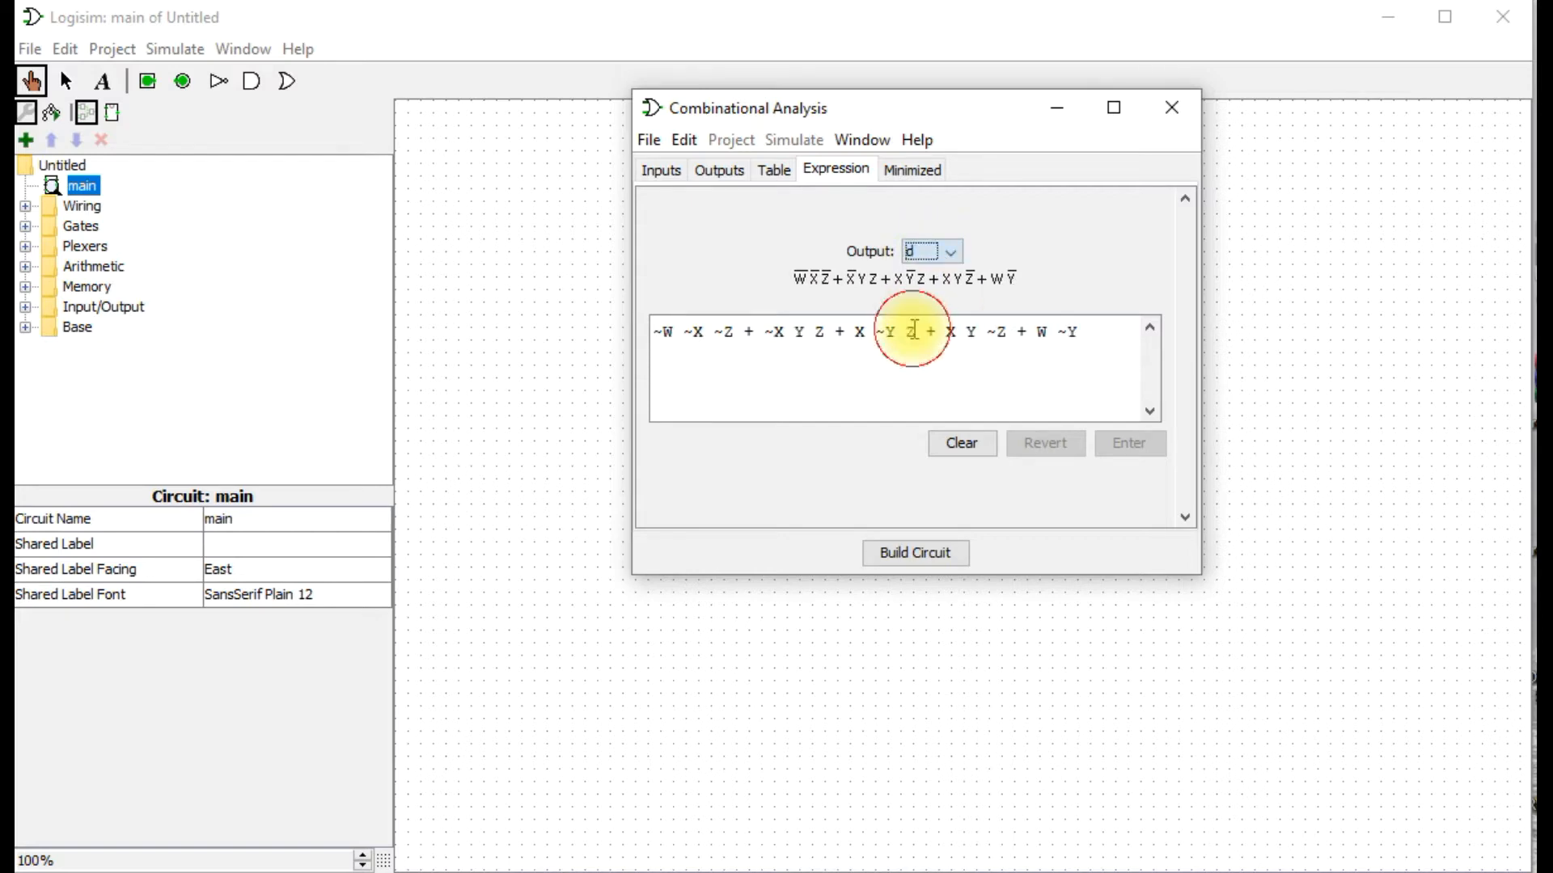
click(930, 248)
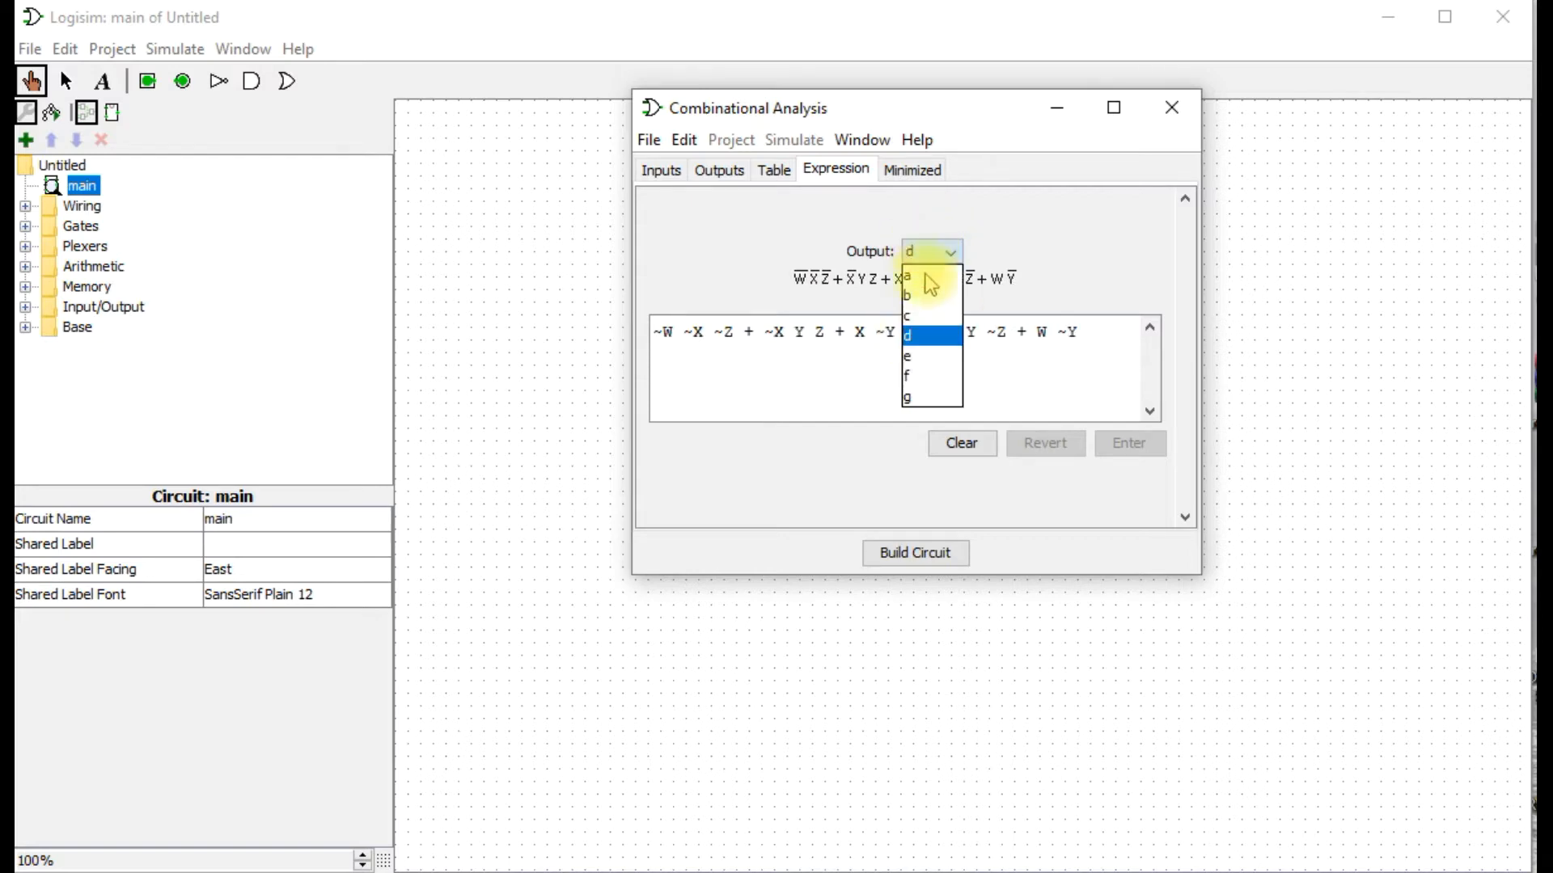
click(922, 376)
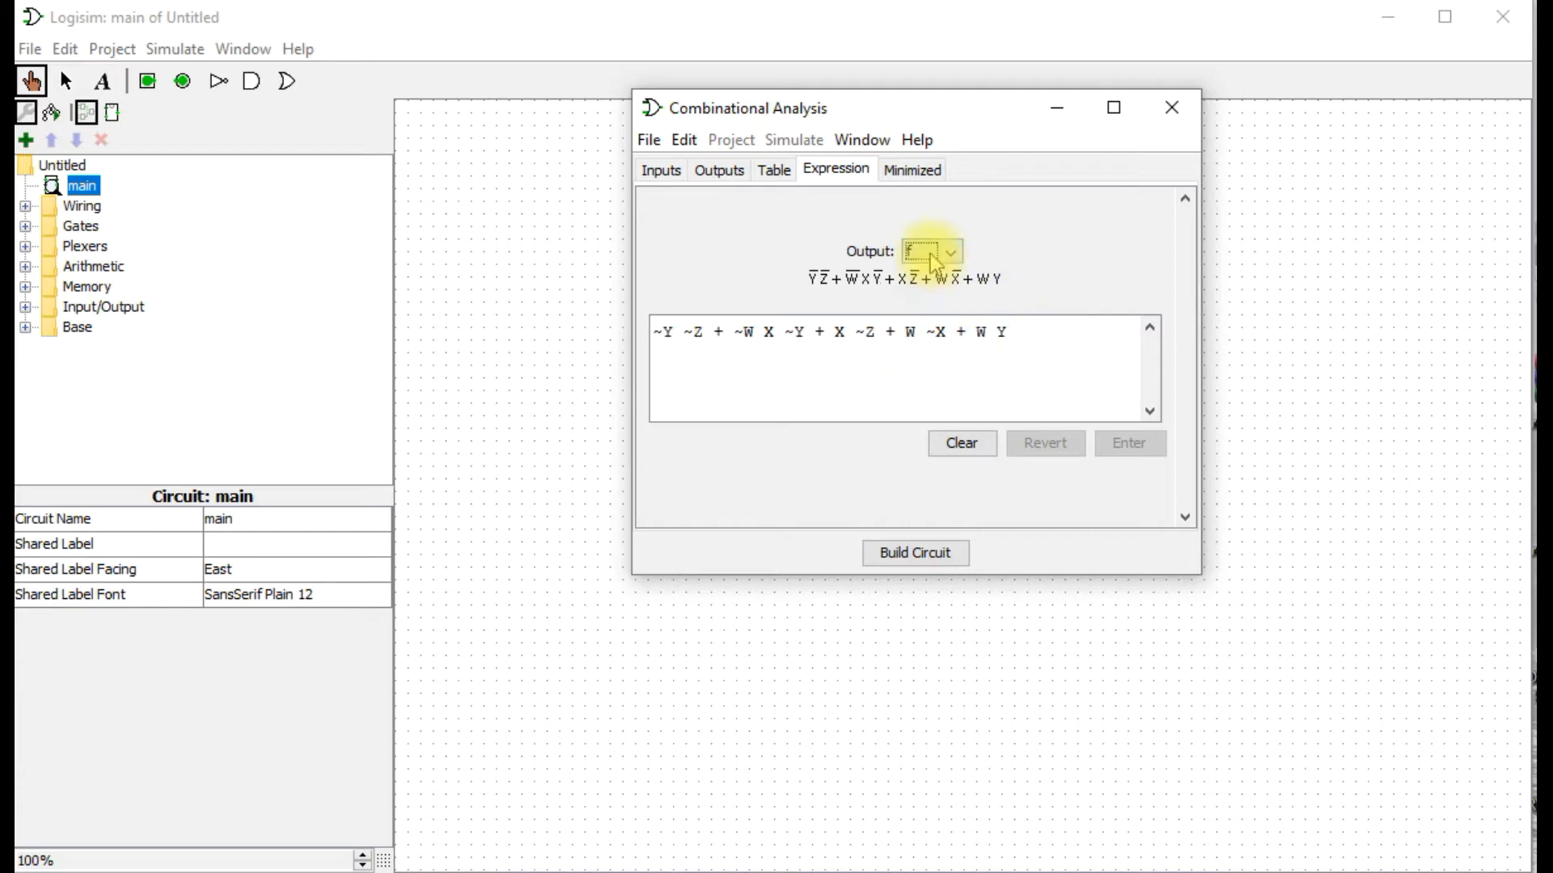
Examine the minimized sum-of-products Karnaugh maps for outputs a, d, f, g and b.
click(902, 169)
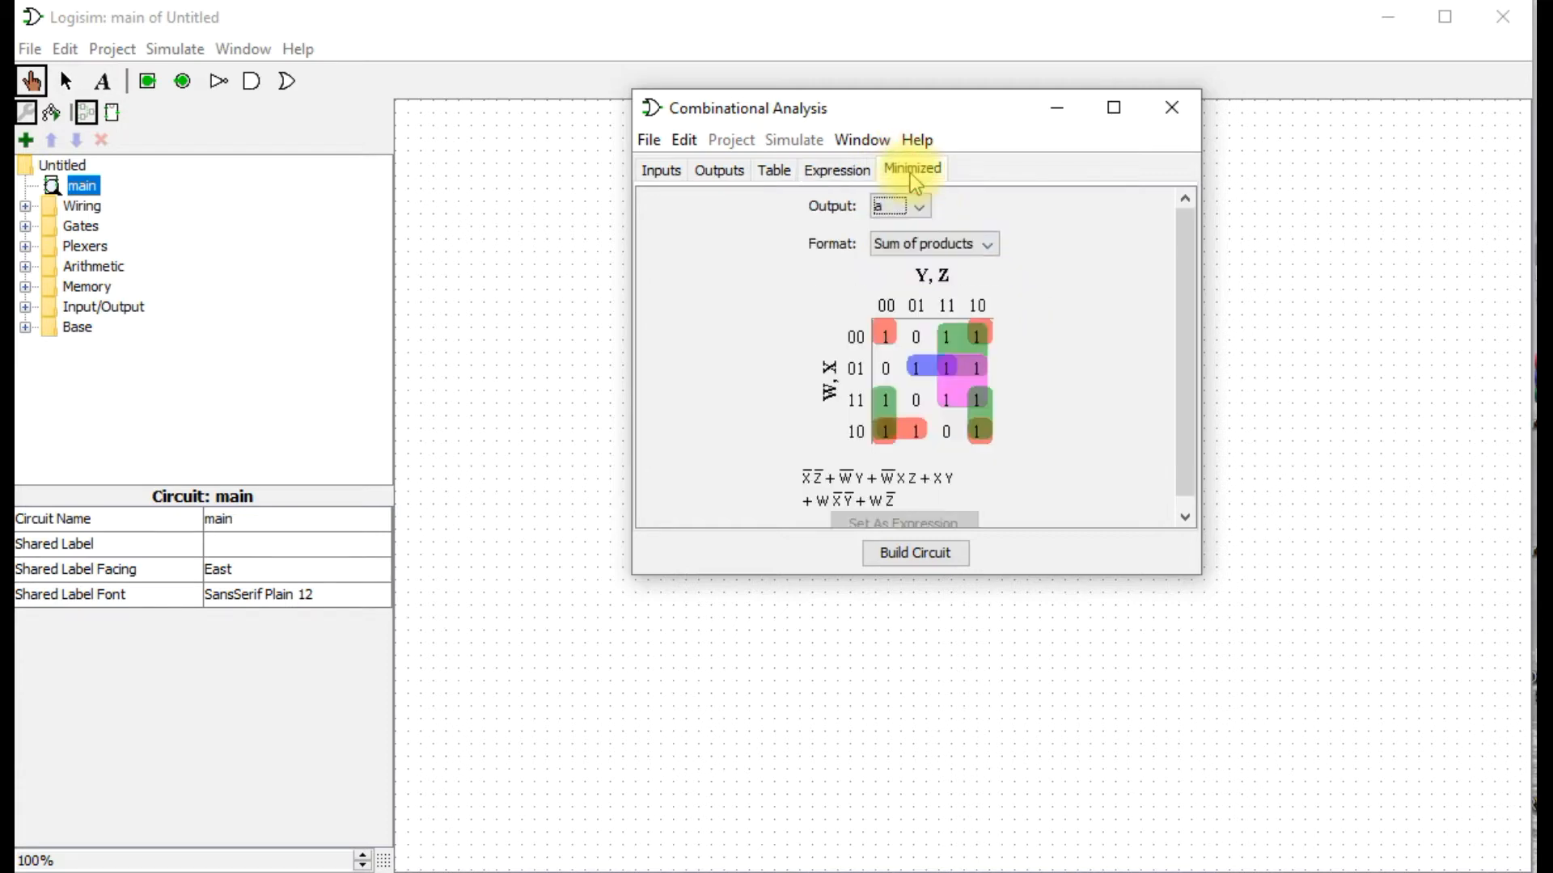
click(927, 214)
click(894, 289)
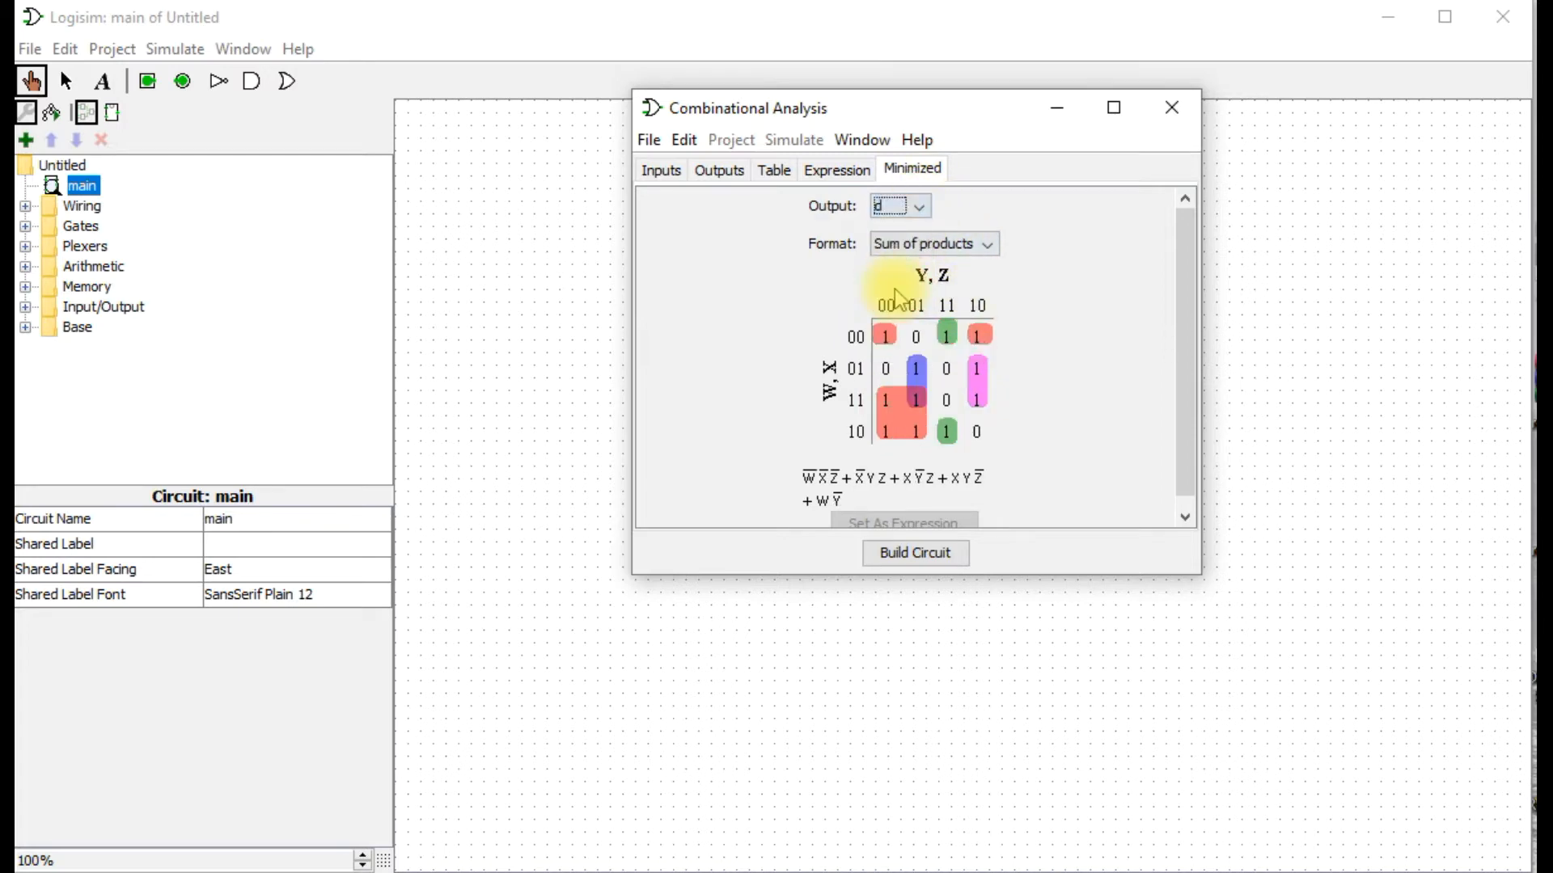
click(922, 207)
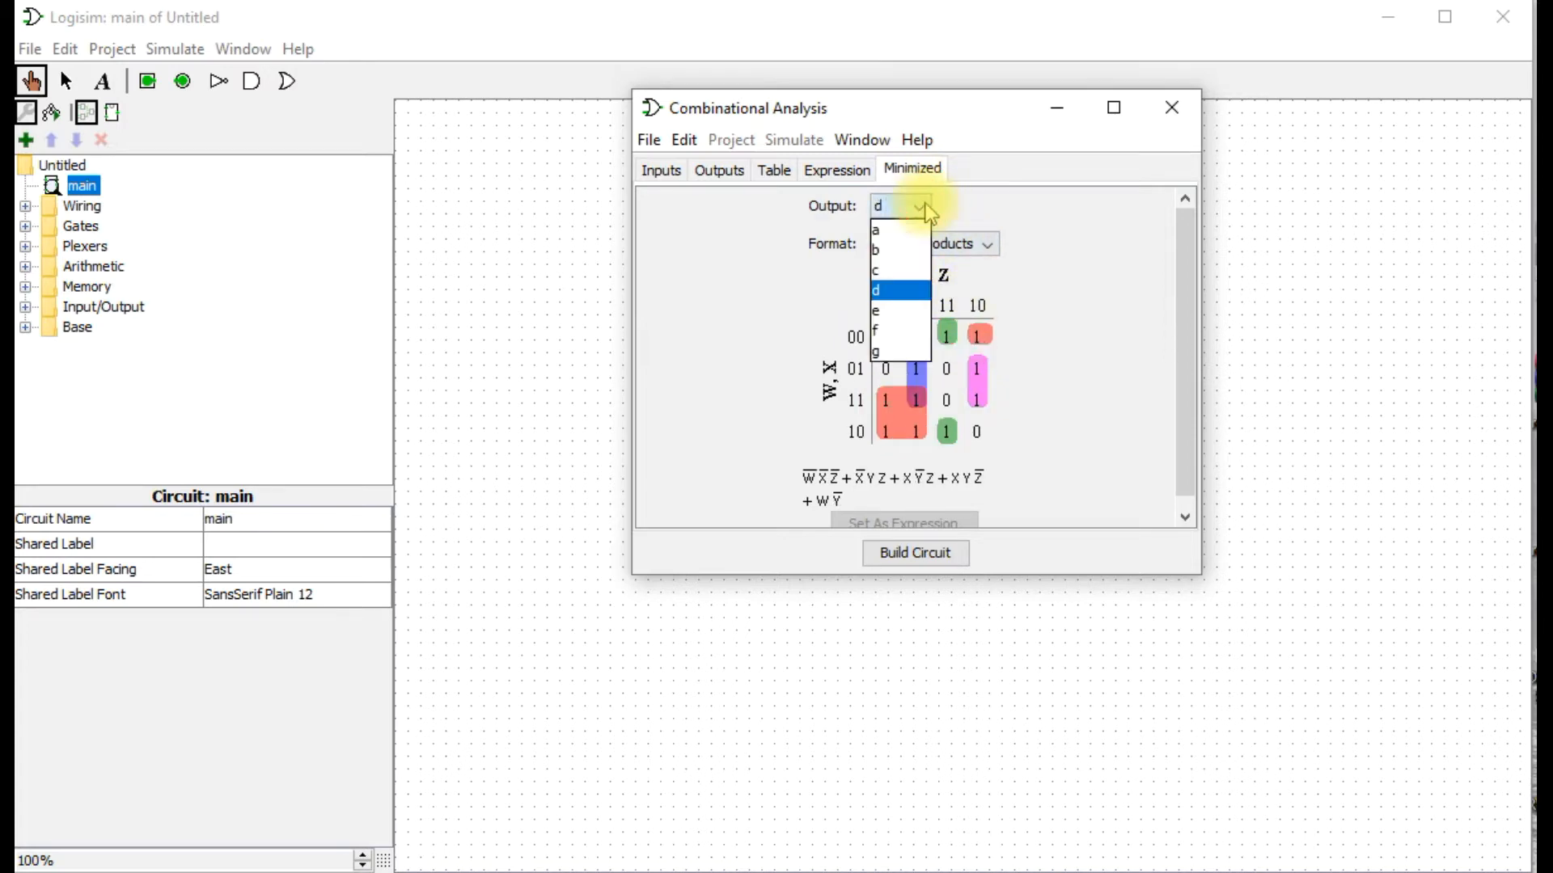
click(889, 332)
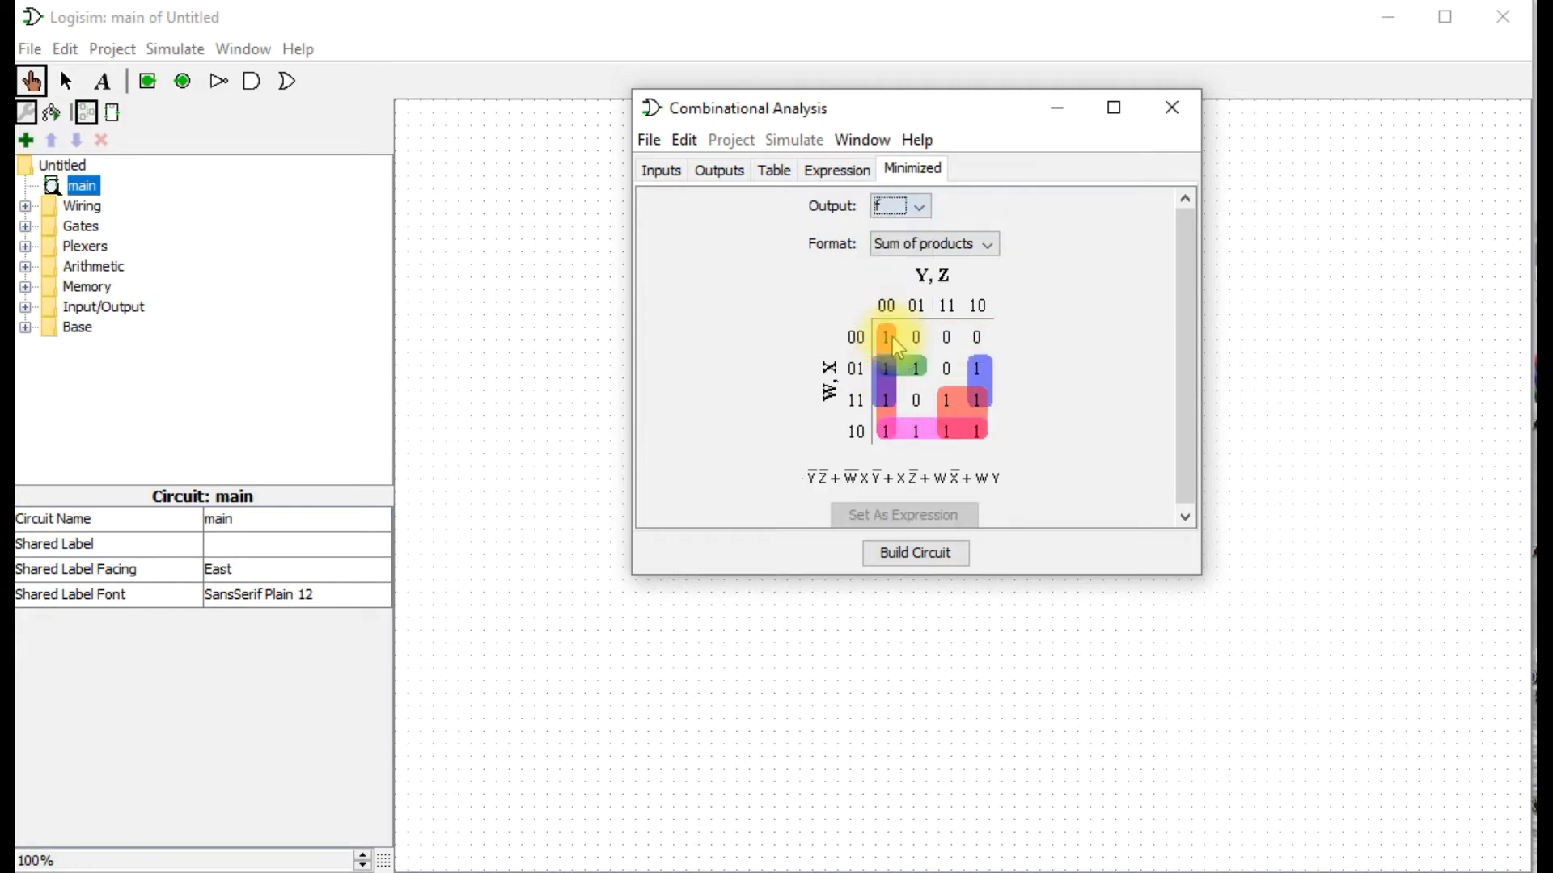
click(916, 203)
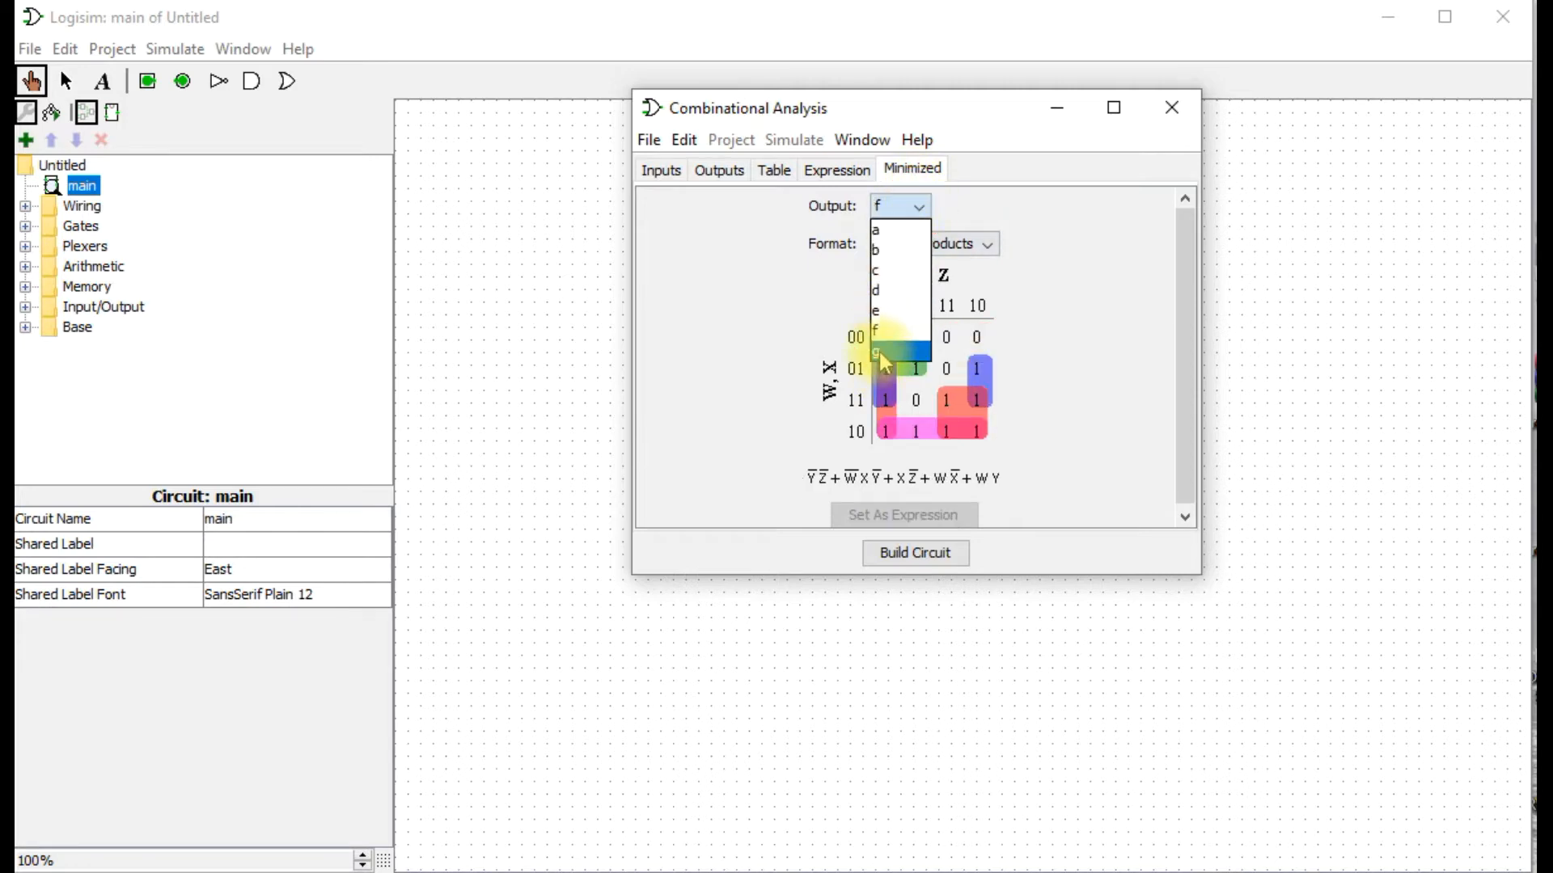
click(883, 353)
click(926, 555)
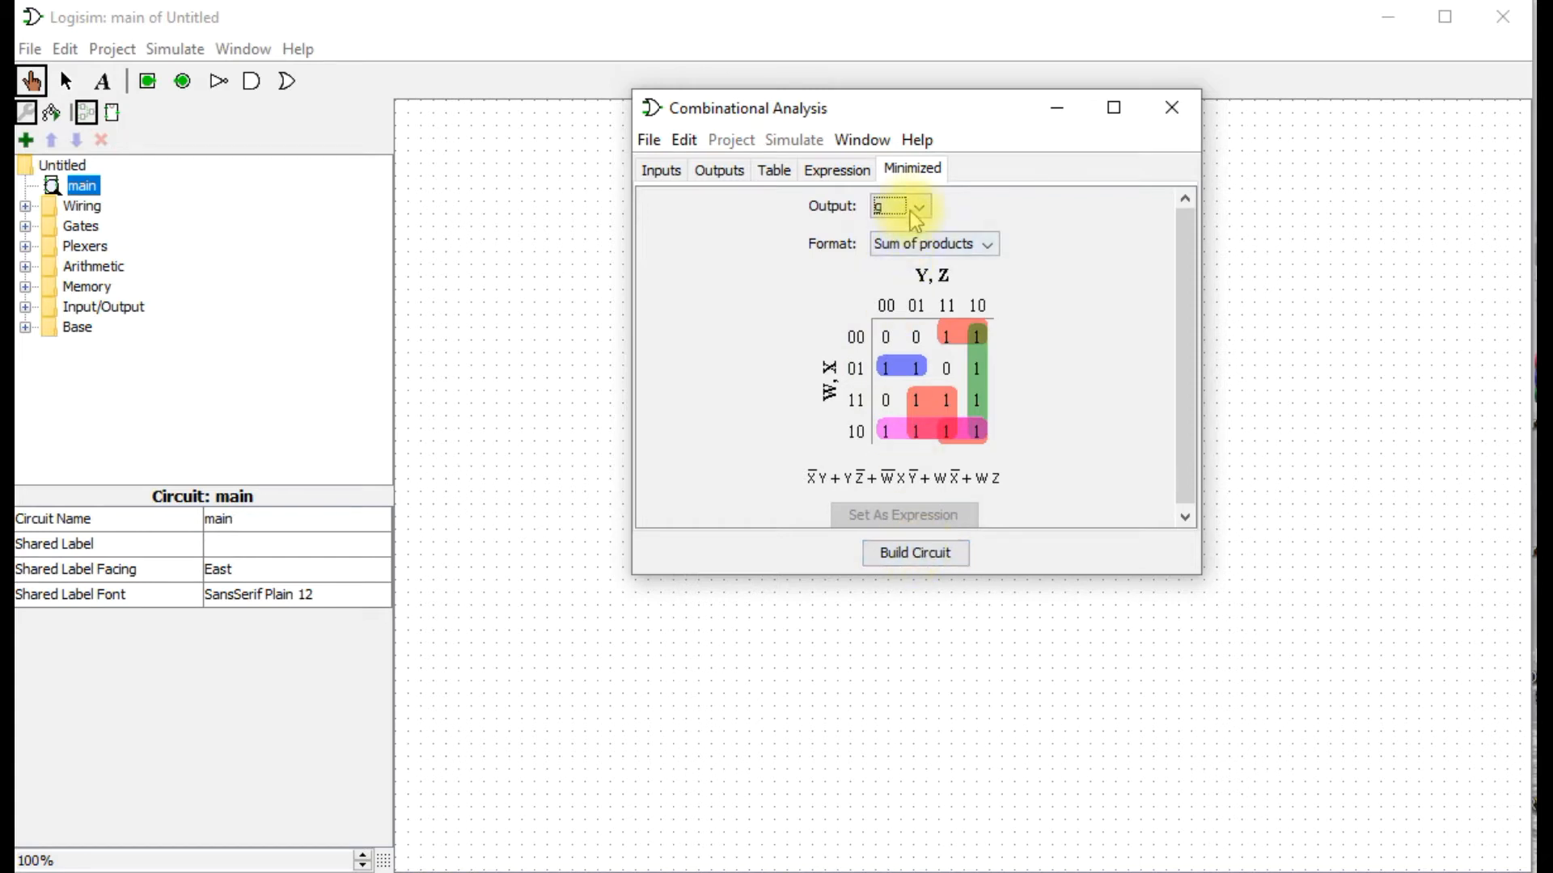
click(899, 206)
click(886, 255)
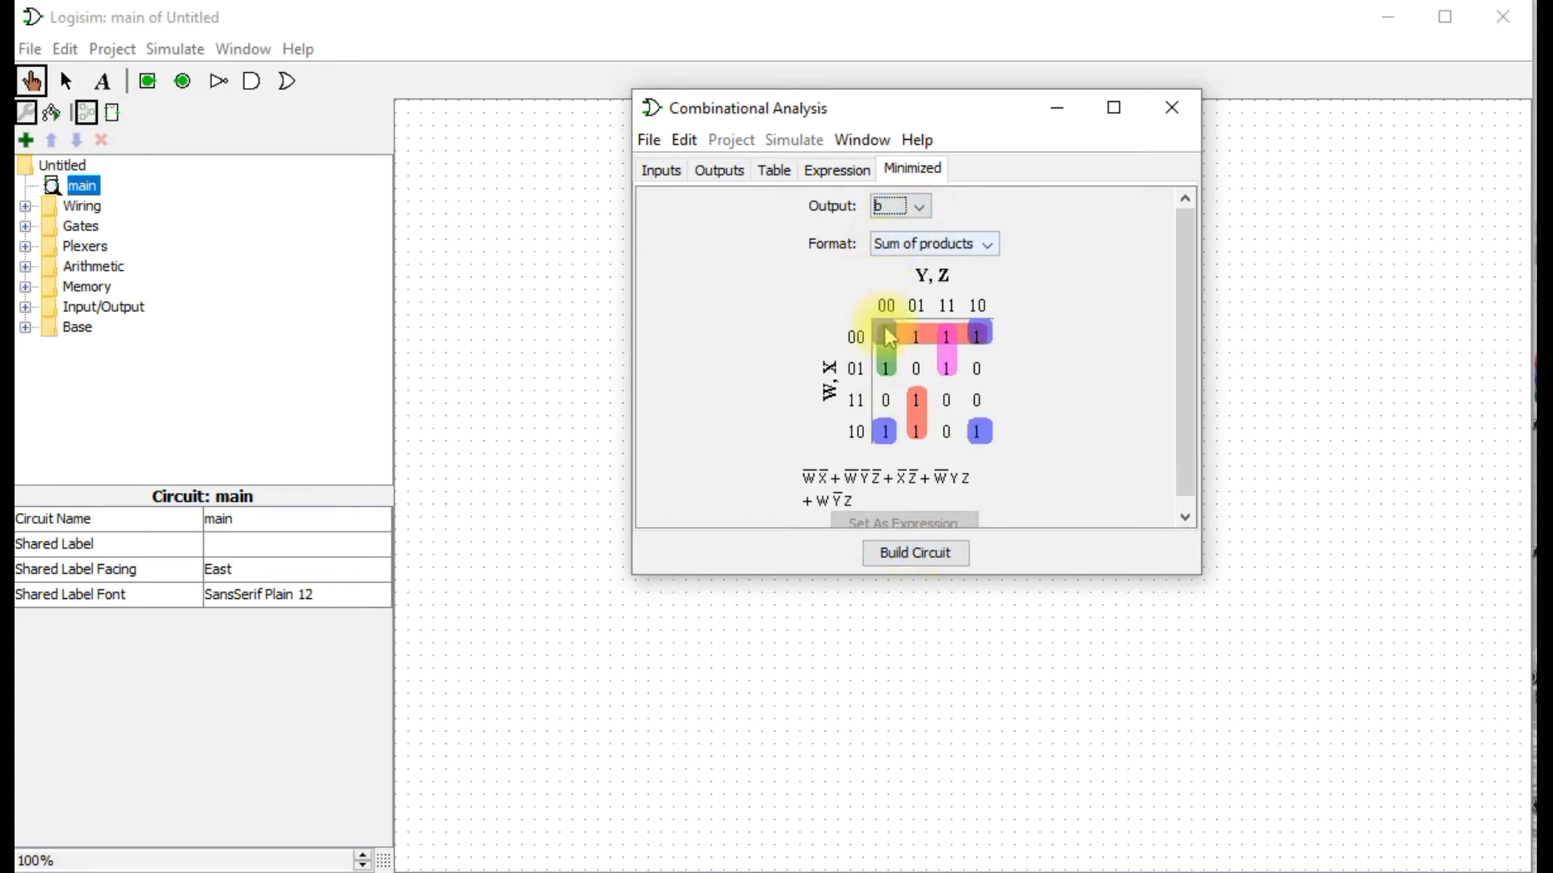
Try to build the circuit main with NAND gates only.
click(902, 553)
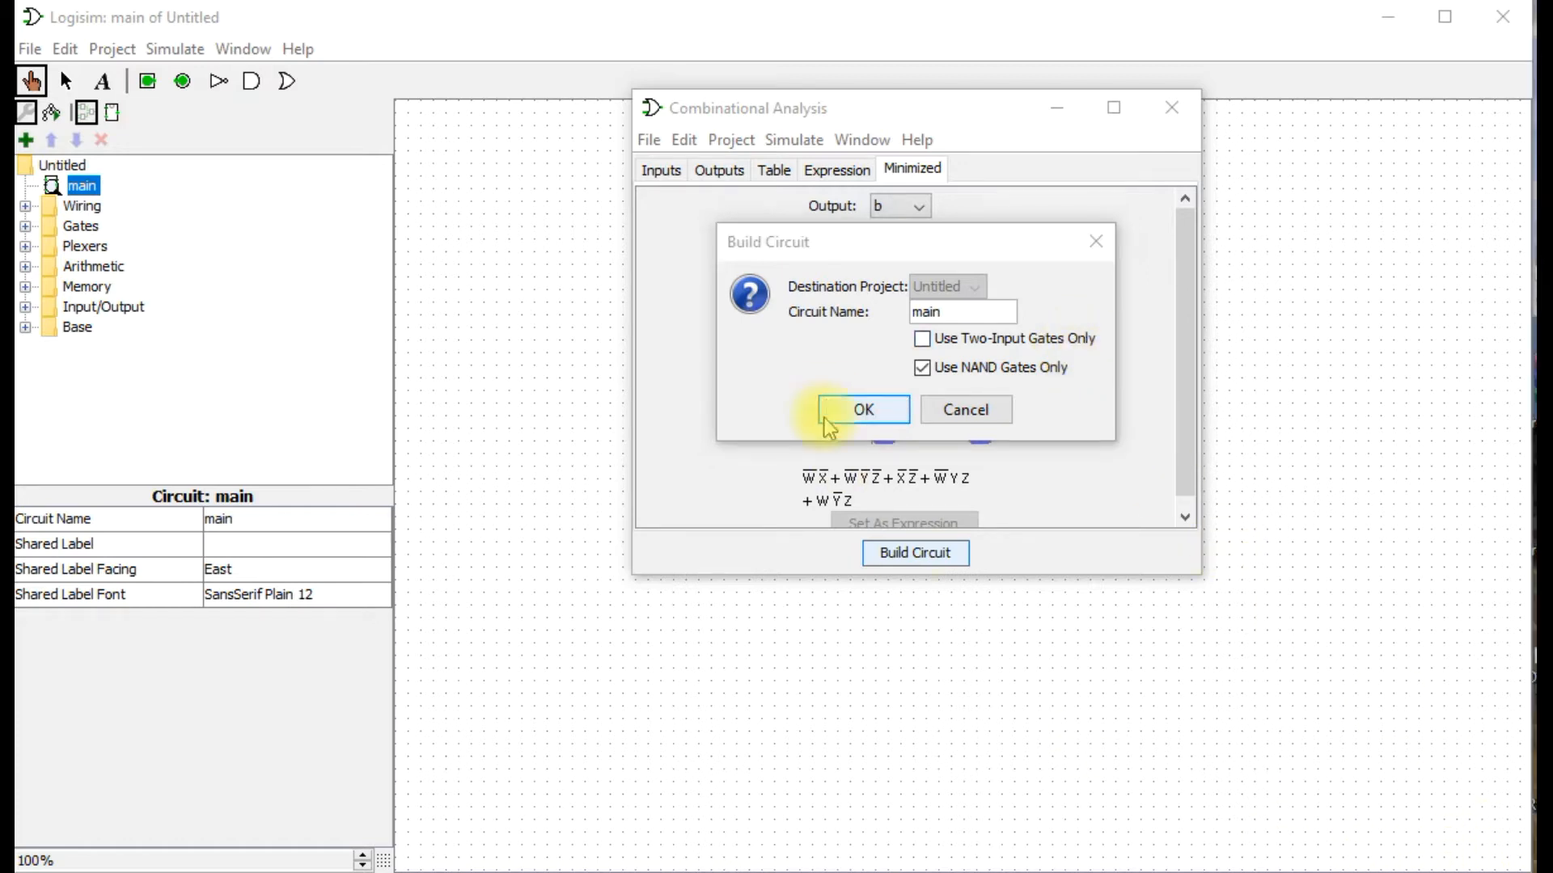
click(938, 373)
click(944, 375)
click(849, 411)
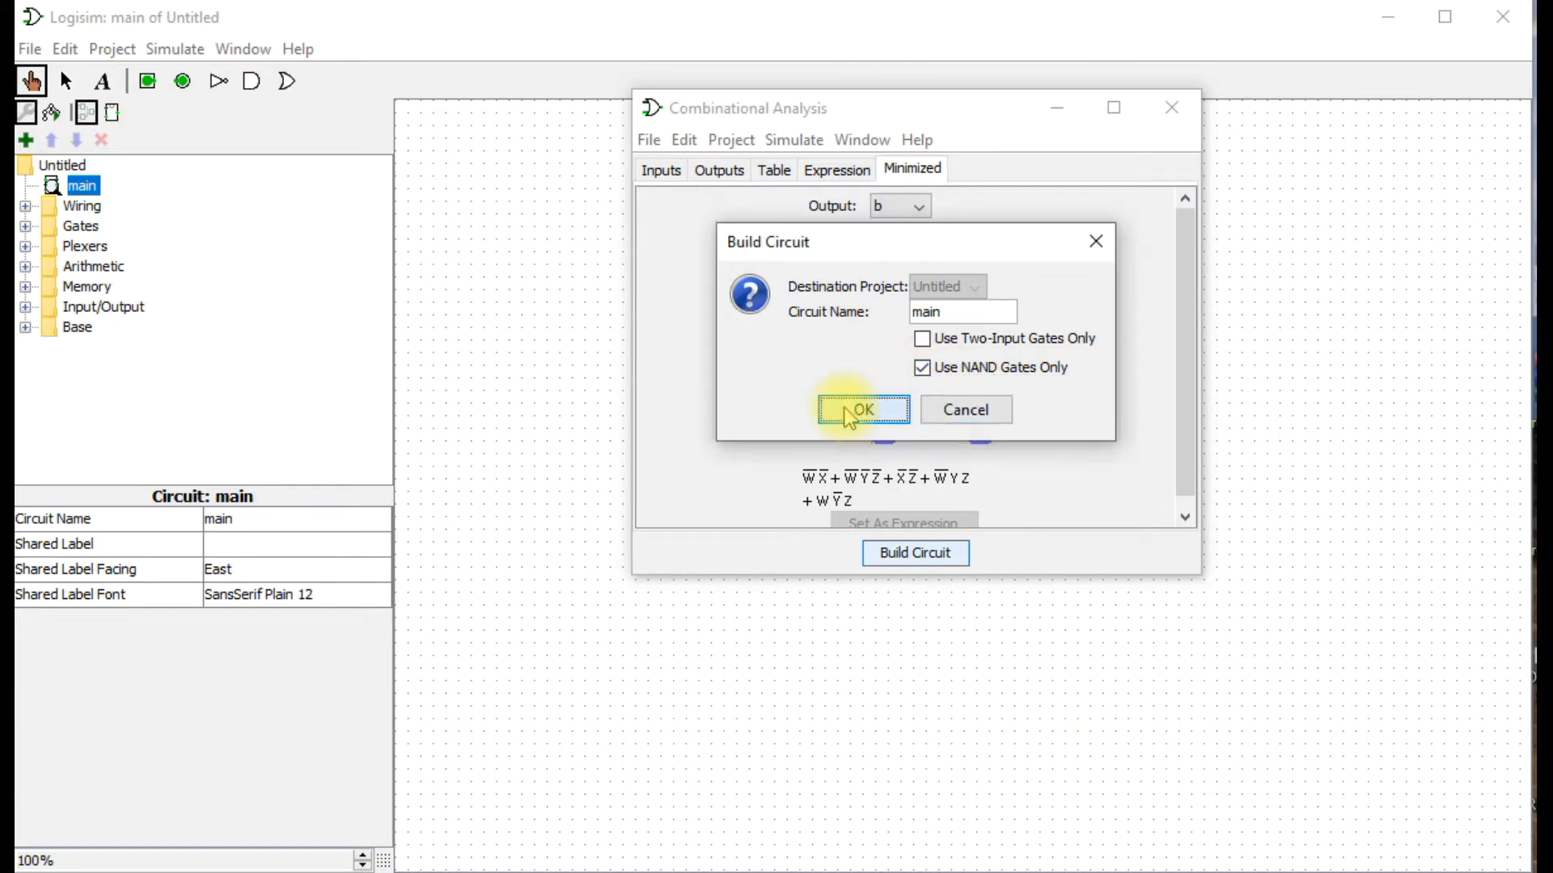
click(847, 412)
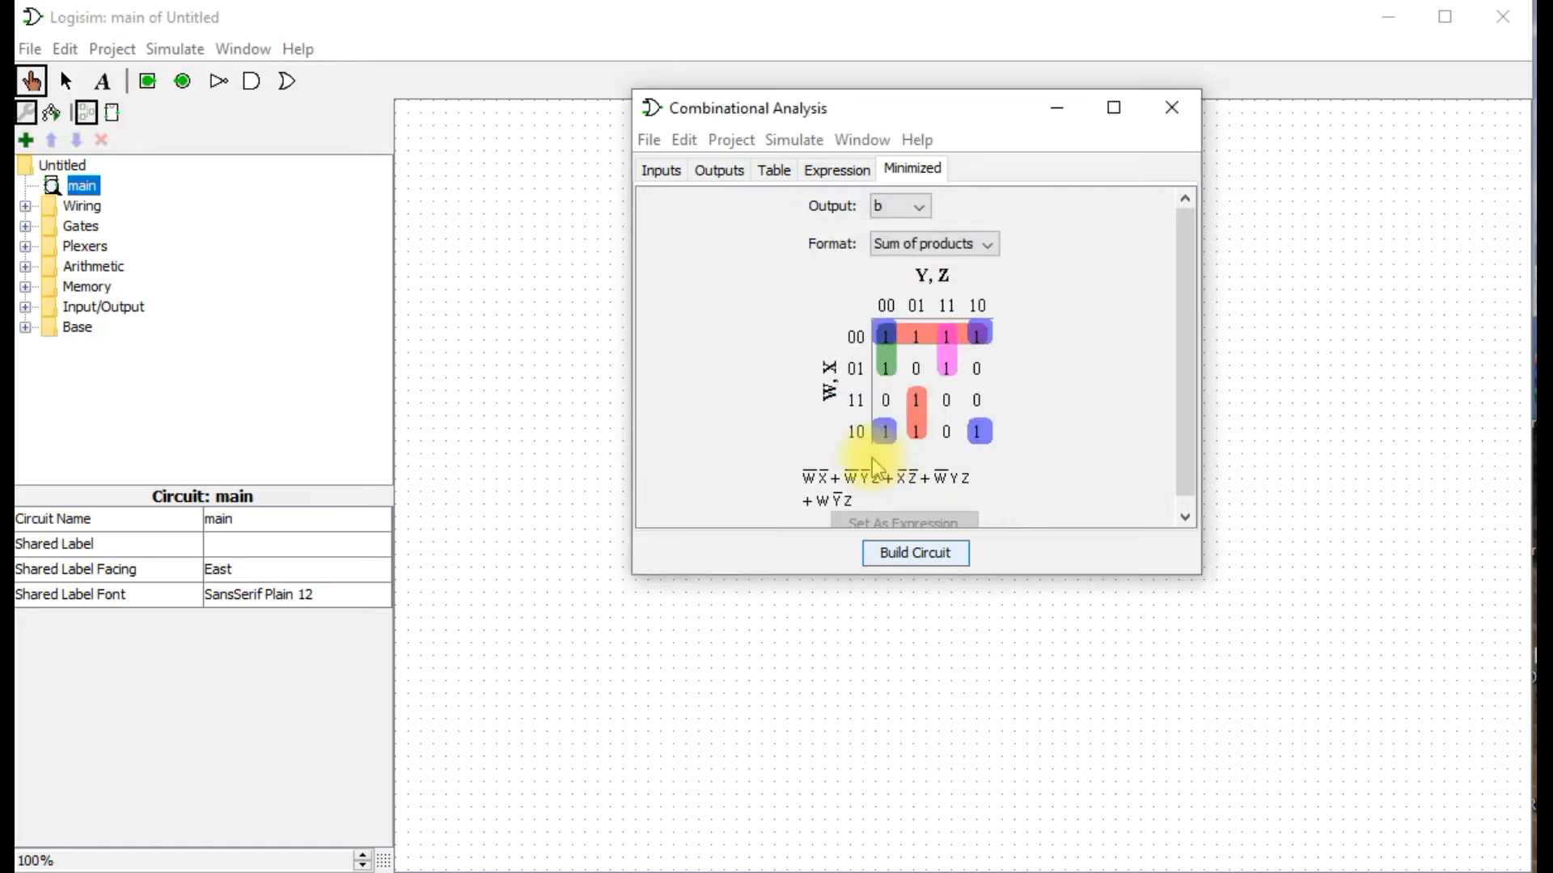
Build the circuit main with two-input gates, replacing the existing circuit, and close the combinational analysis.
click(890, 554)
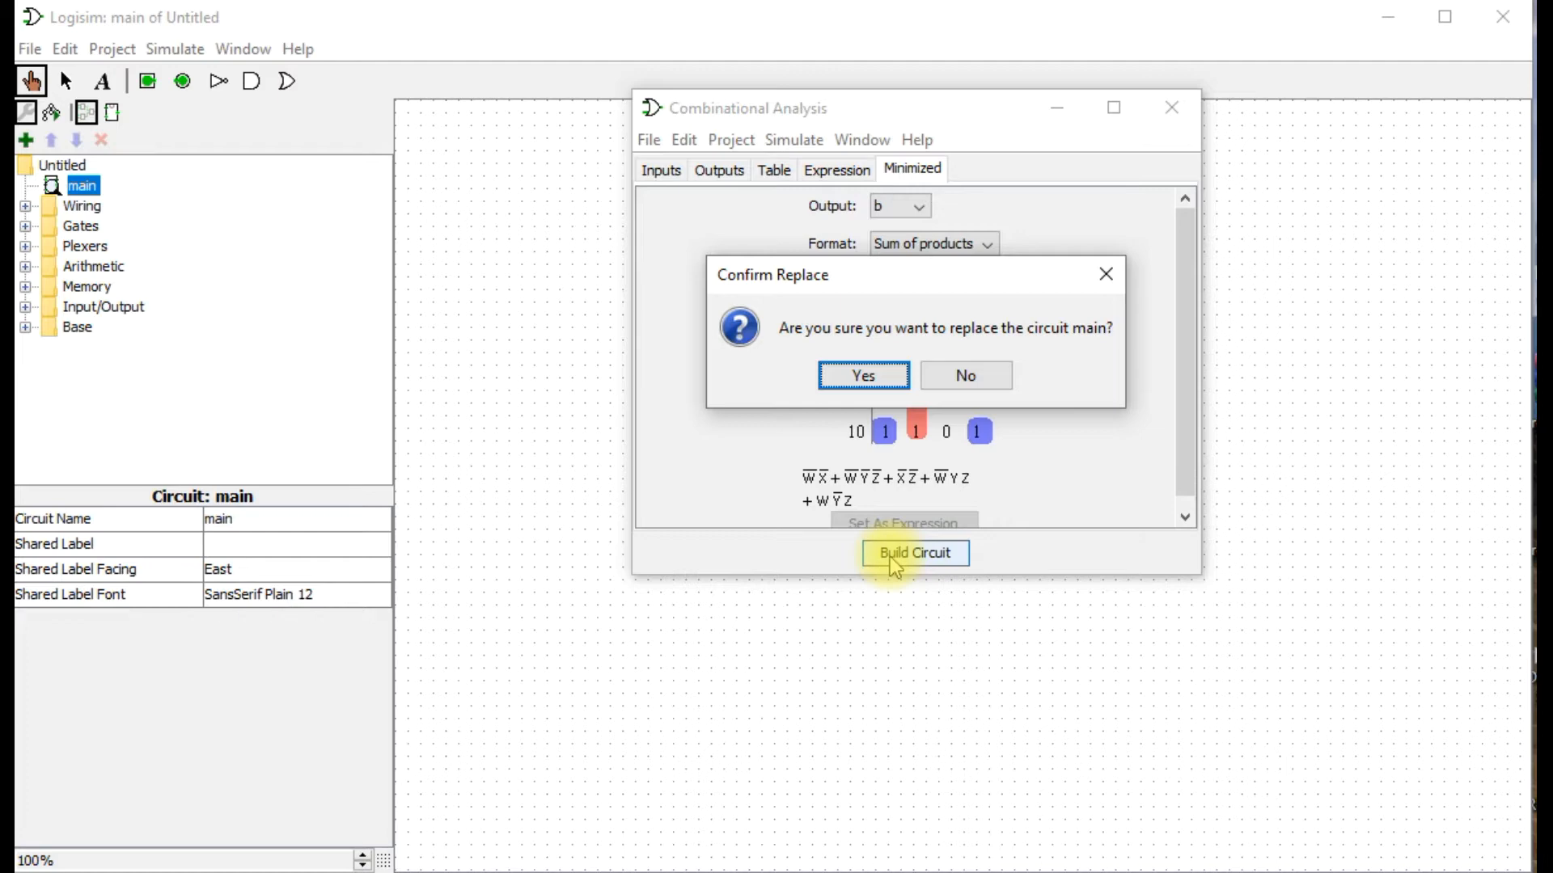
click(888, 385)
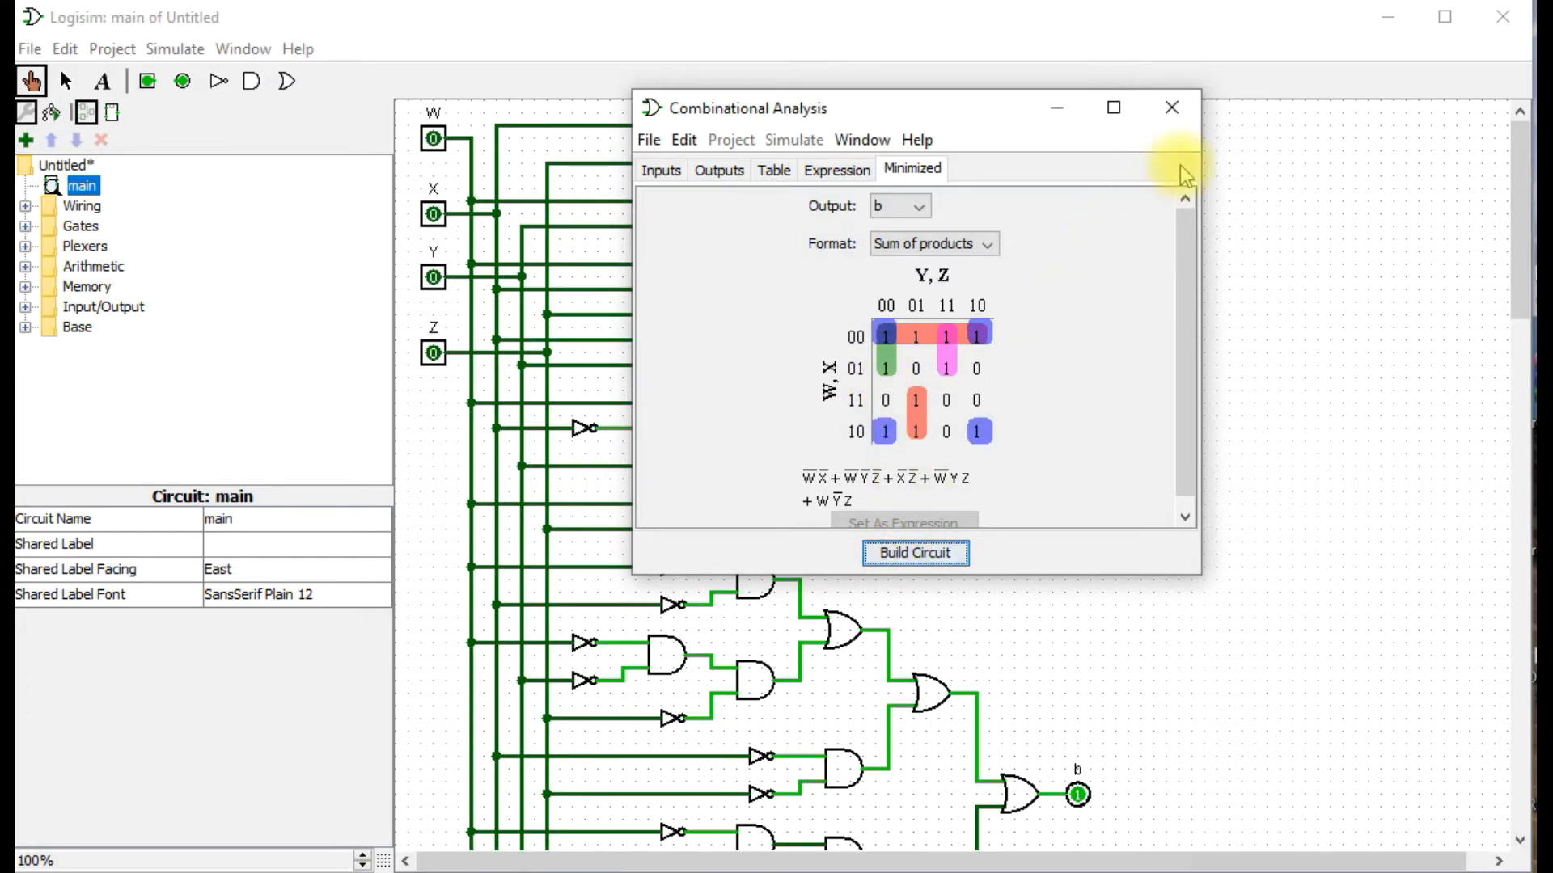
click(1171, 107)
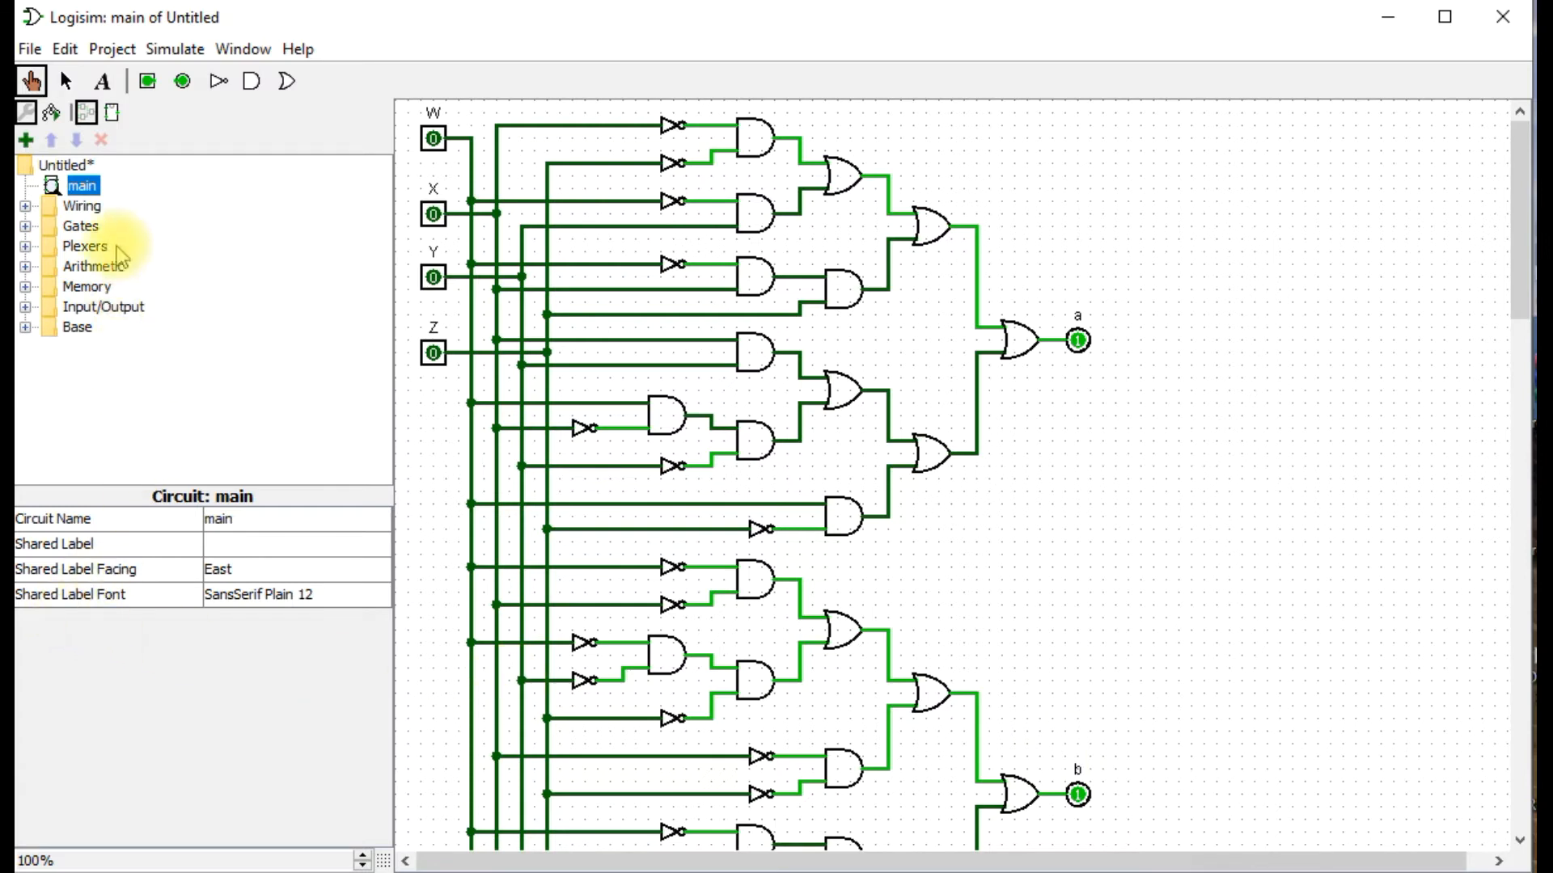
Browse the Wiring, Gates, Plexers and Arithmetic component libraries in an enlarged component list.
click(26, 207)
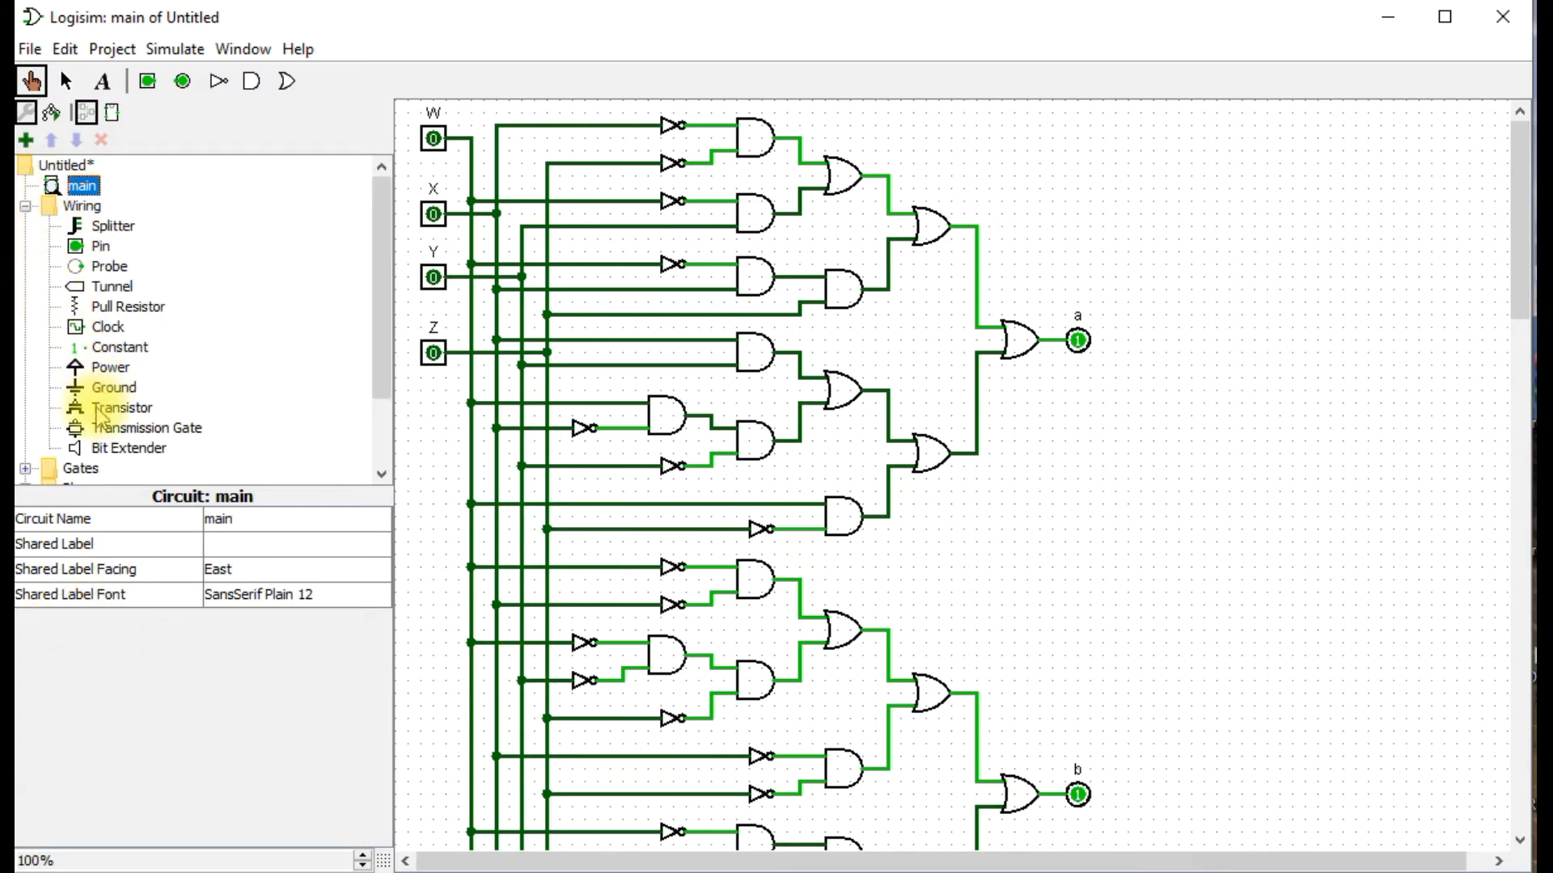
click(26, 468)
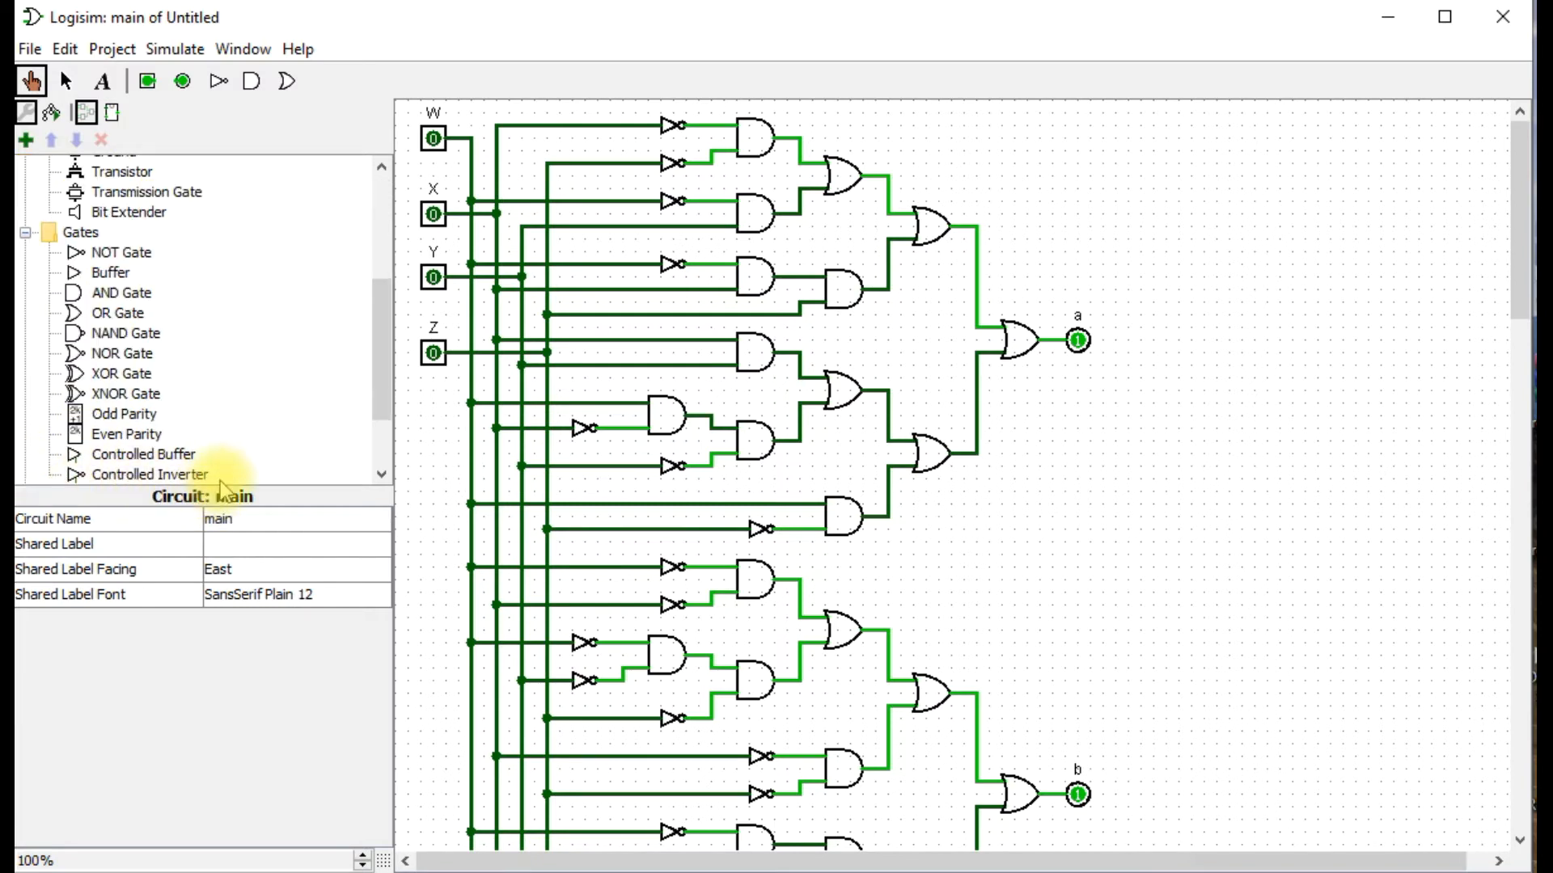
drag(217, 485, 224, 703)
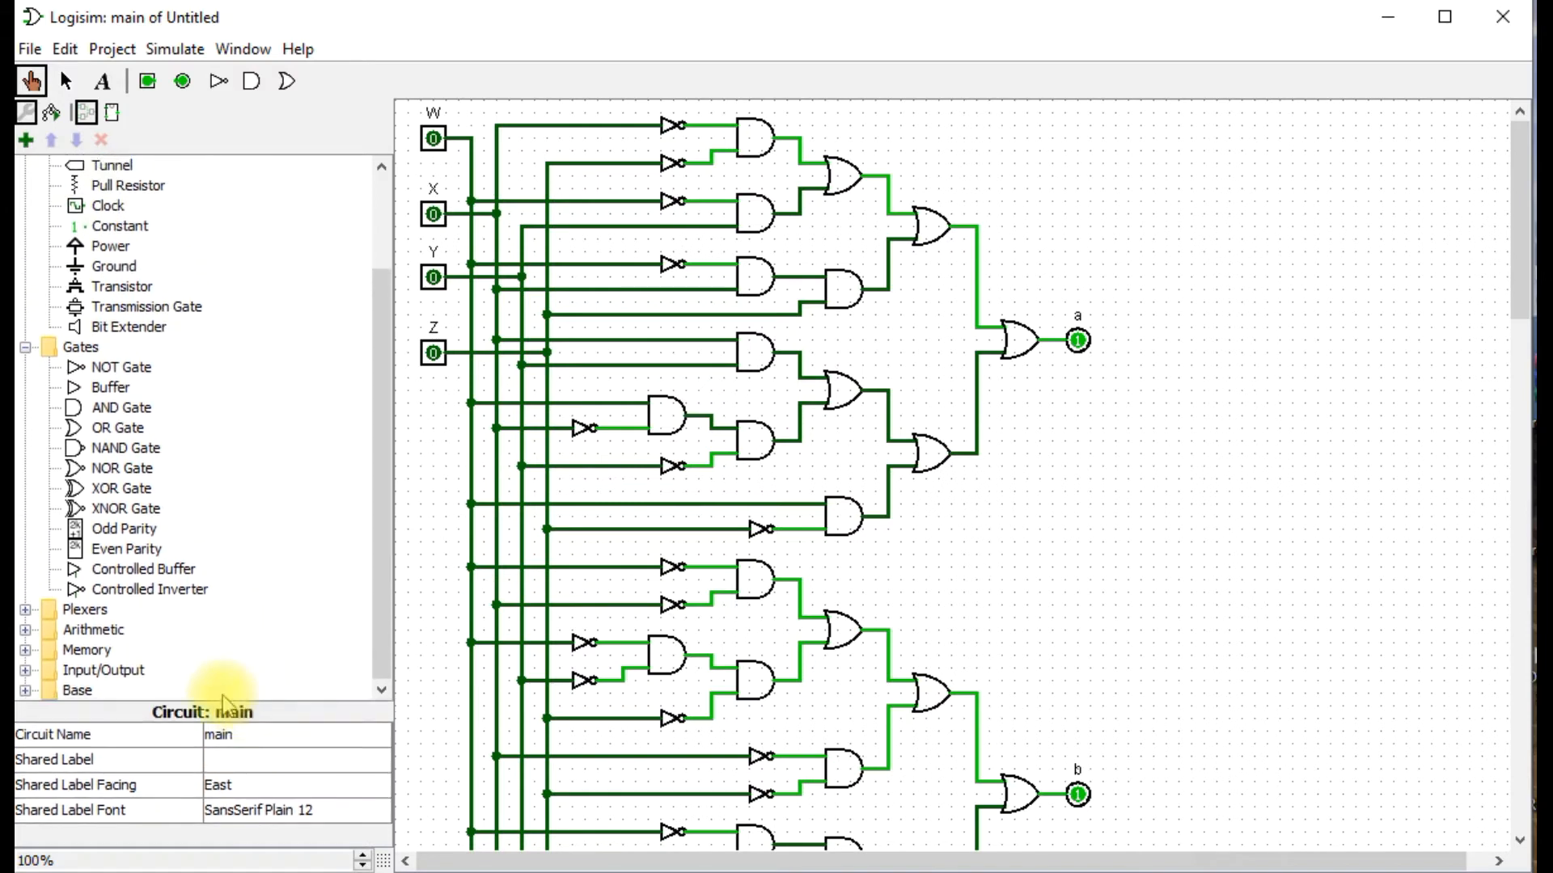
click(26, 611)
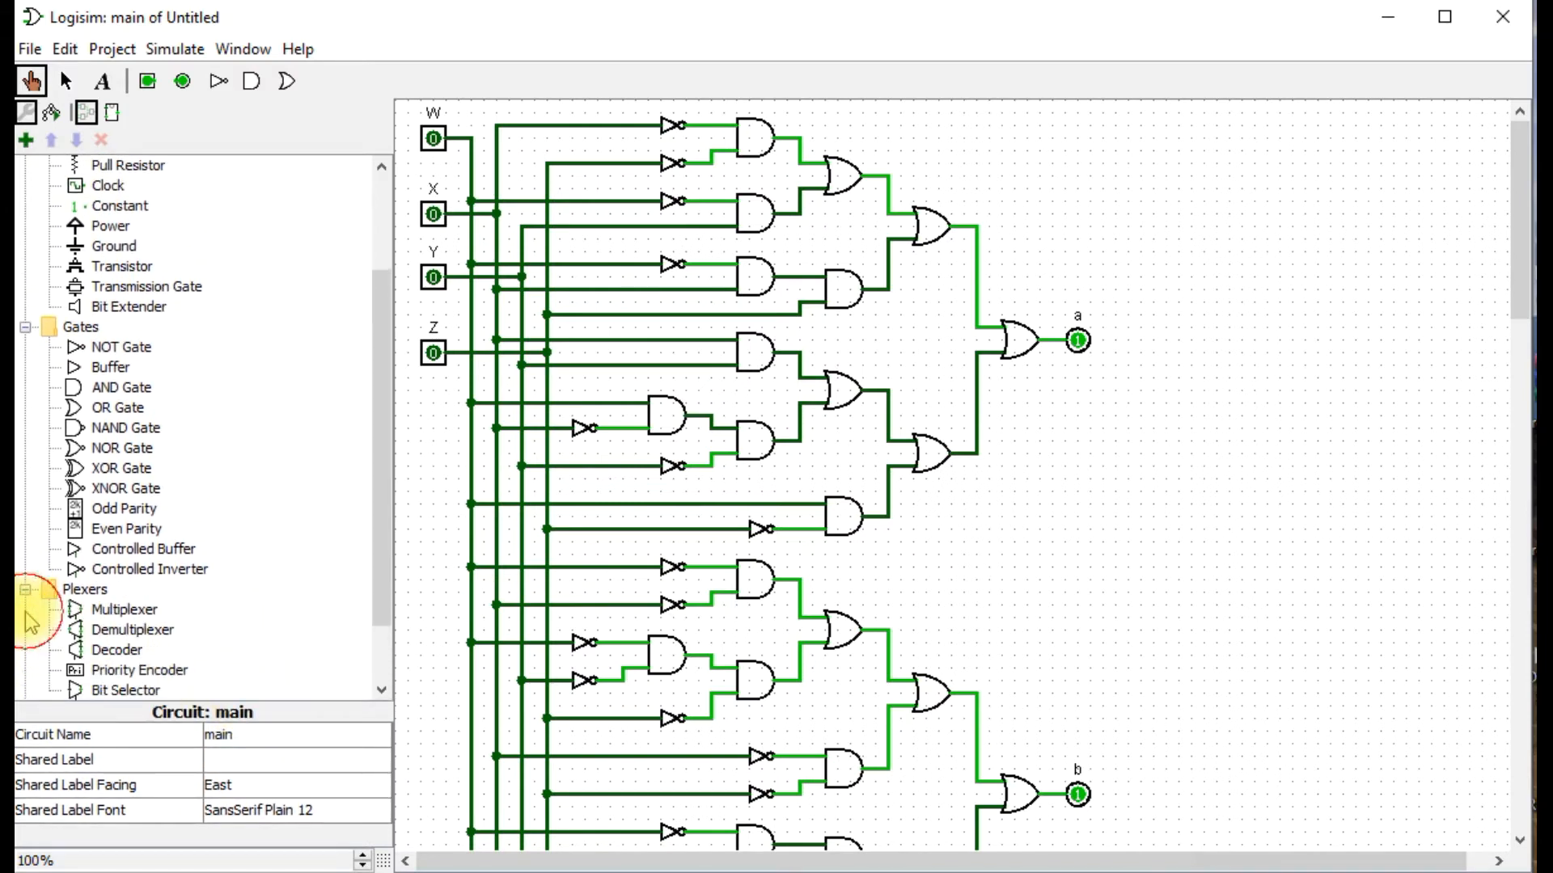
scroll(45, 618, down, 2)
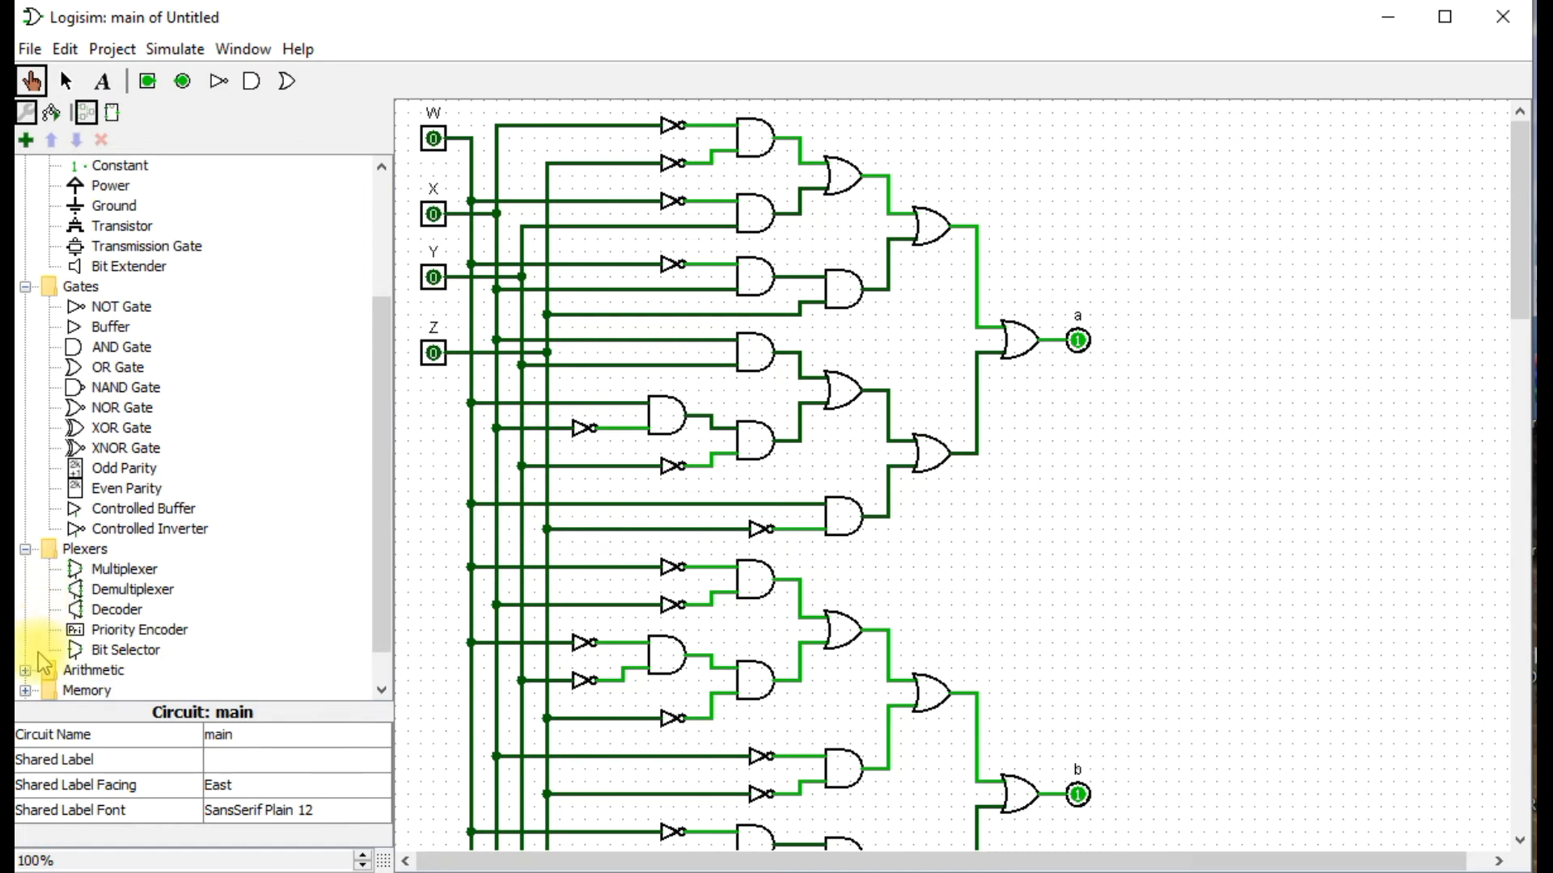
click(26, 674)
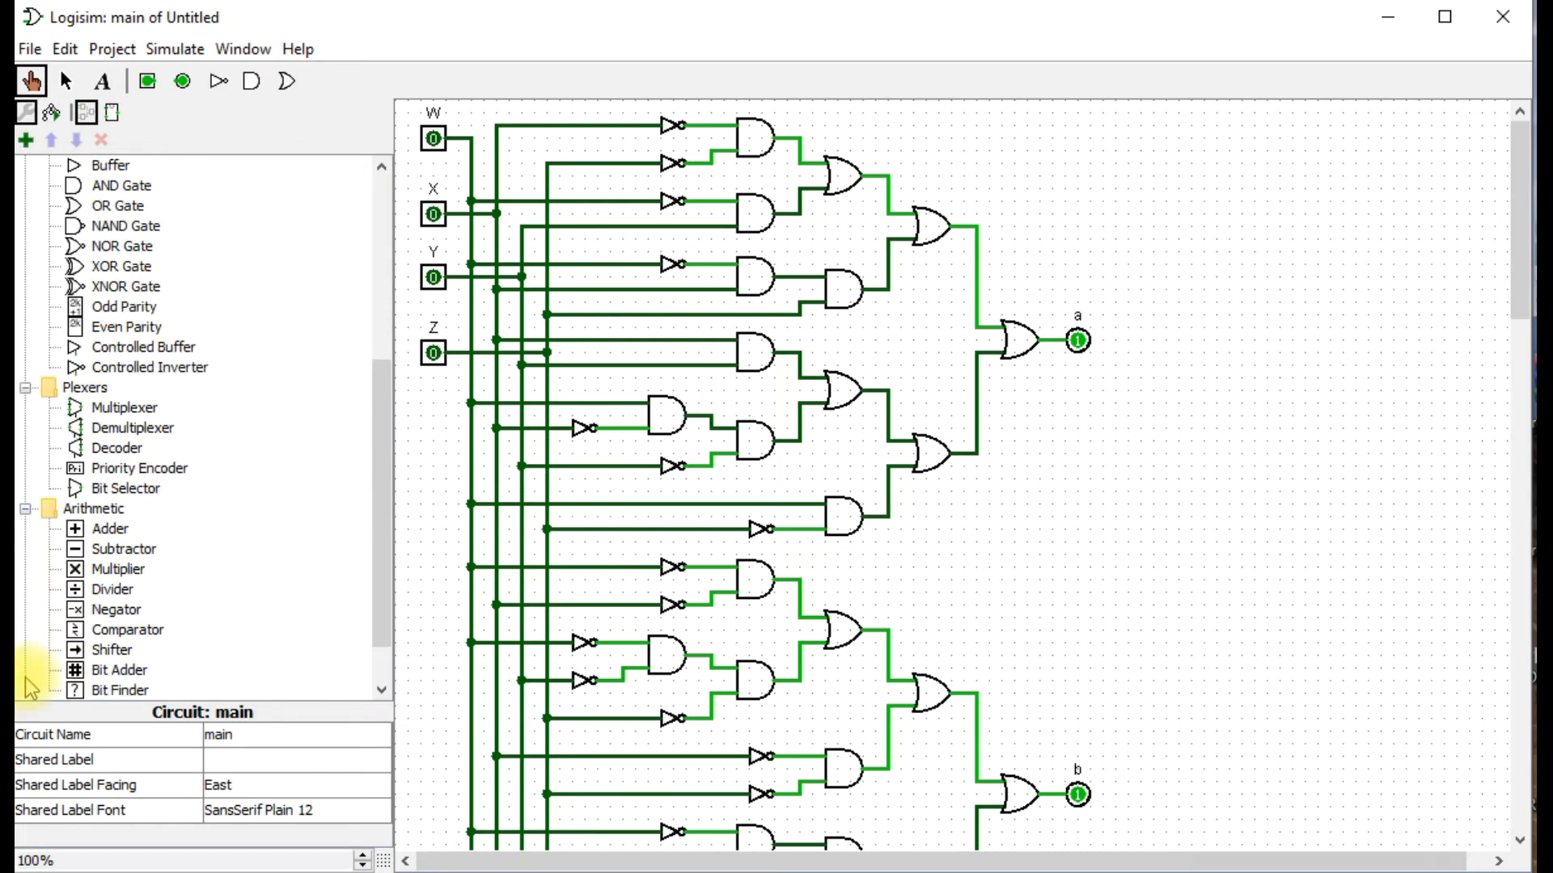
scroll(163, 597, down, 1)
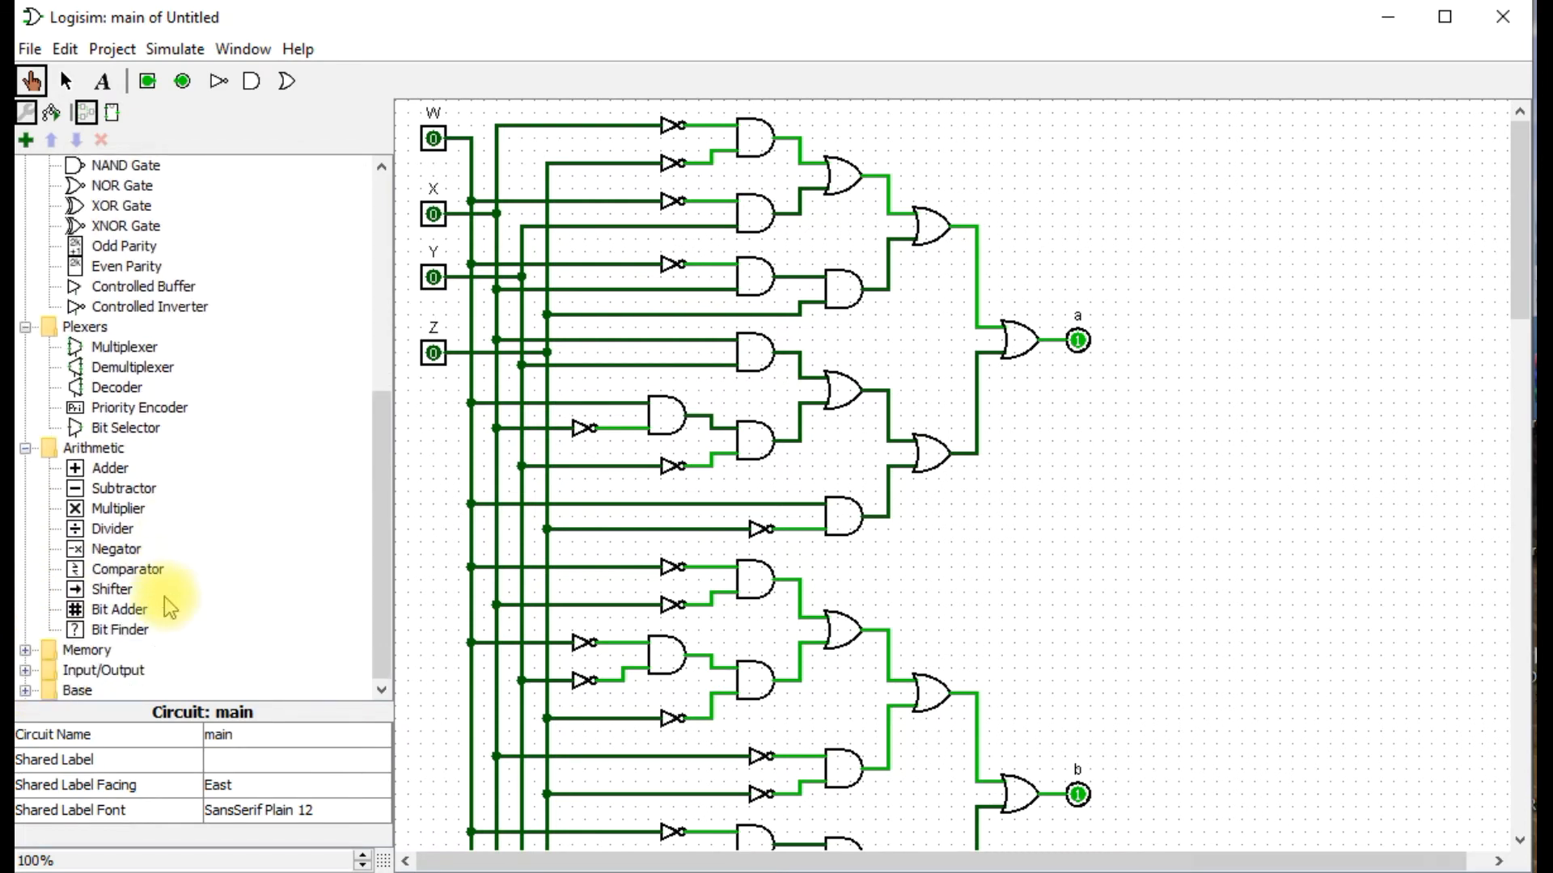
Place a 7-Segment Display from the Input/Output library in the empty area beside the gates, between the heights of outputs a and b.
click(26, 670)
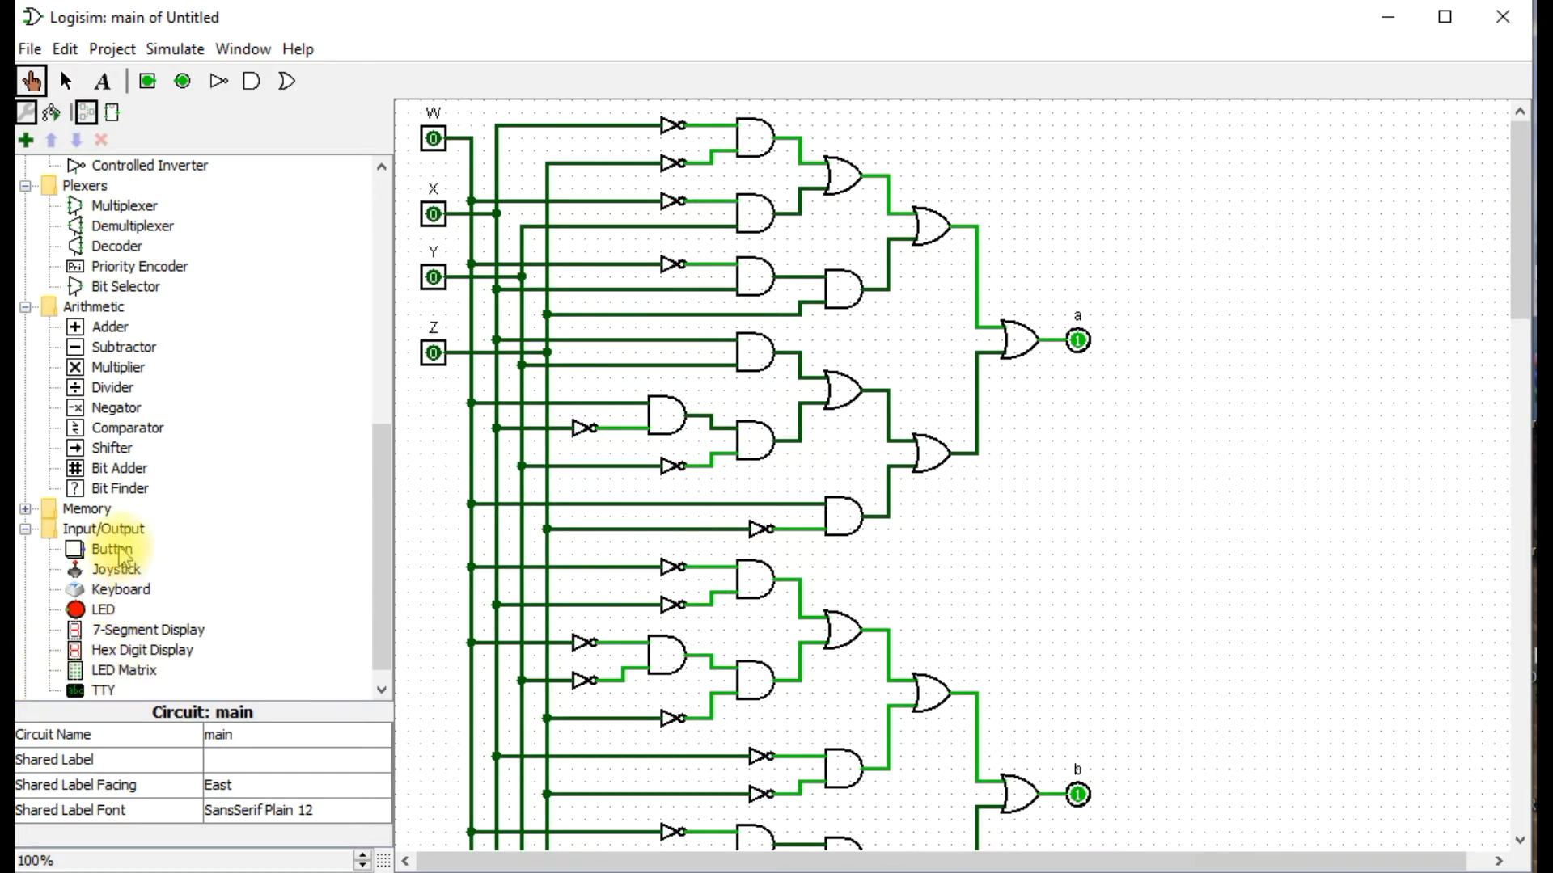
click(130, 630)
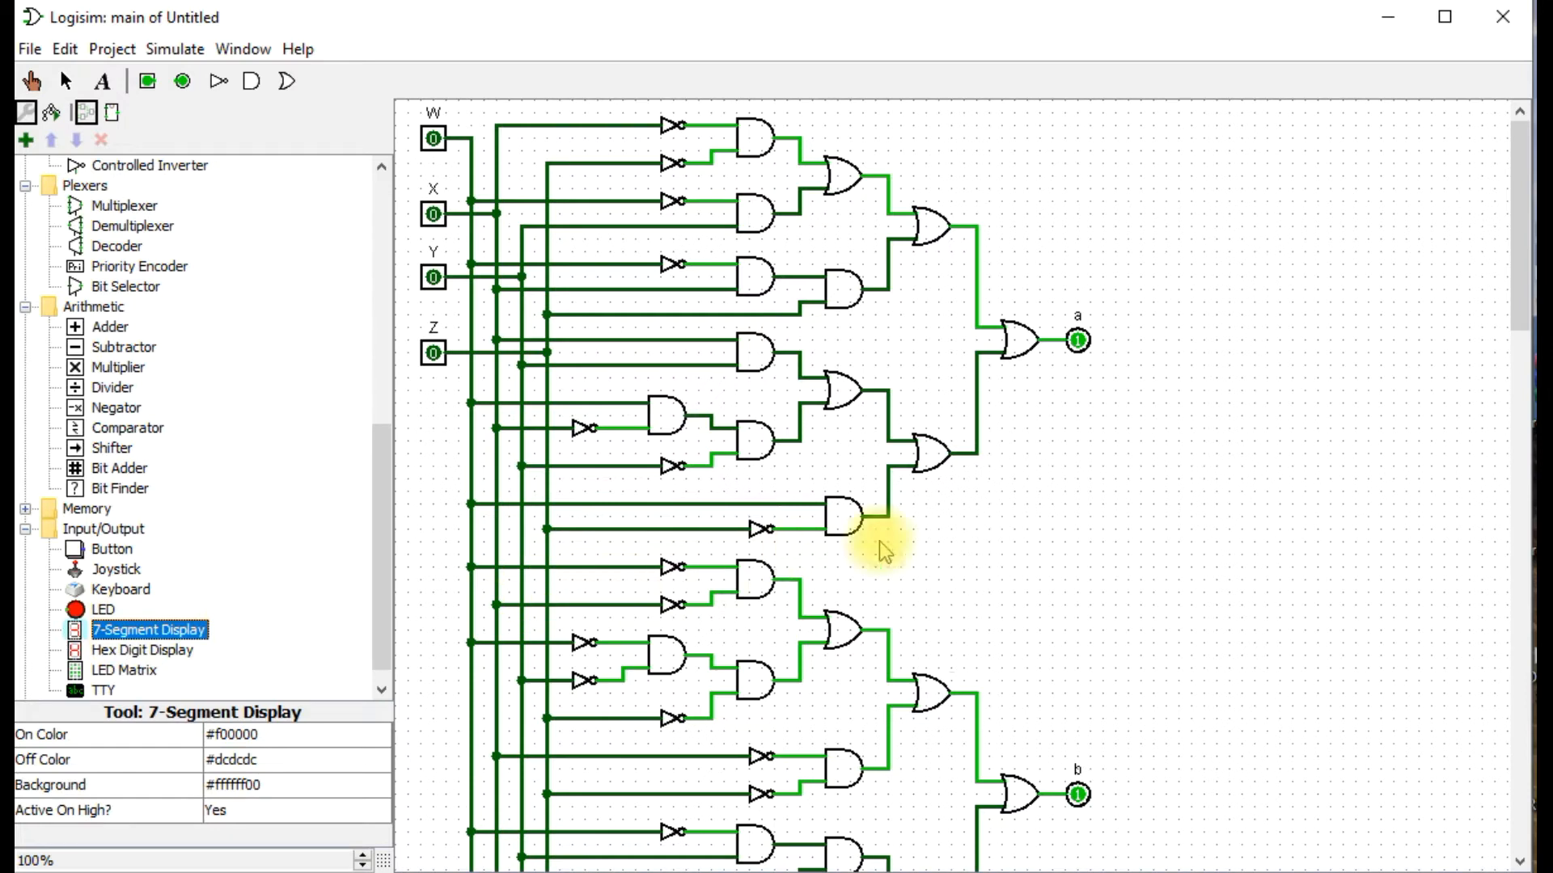
drag(197, 631, 1282, 461)
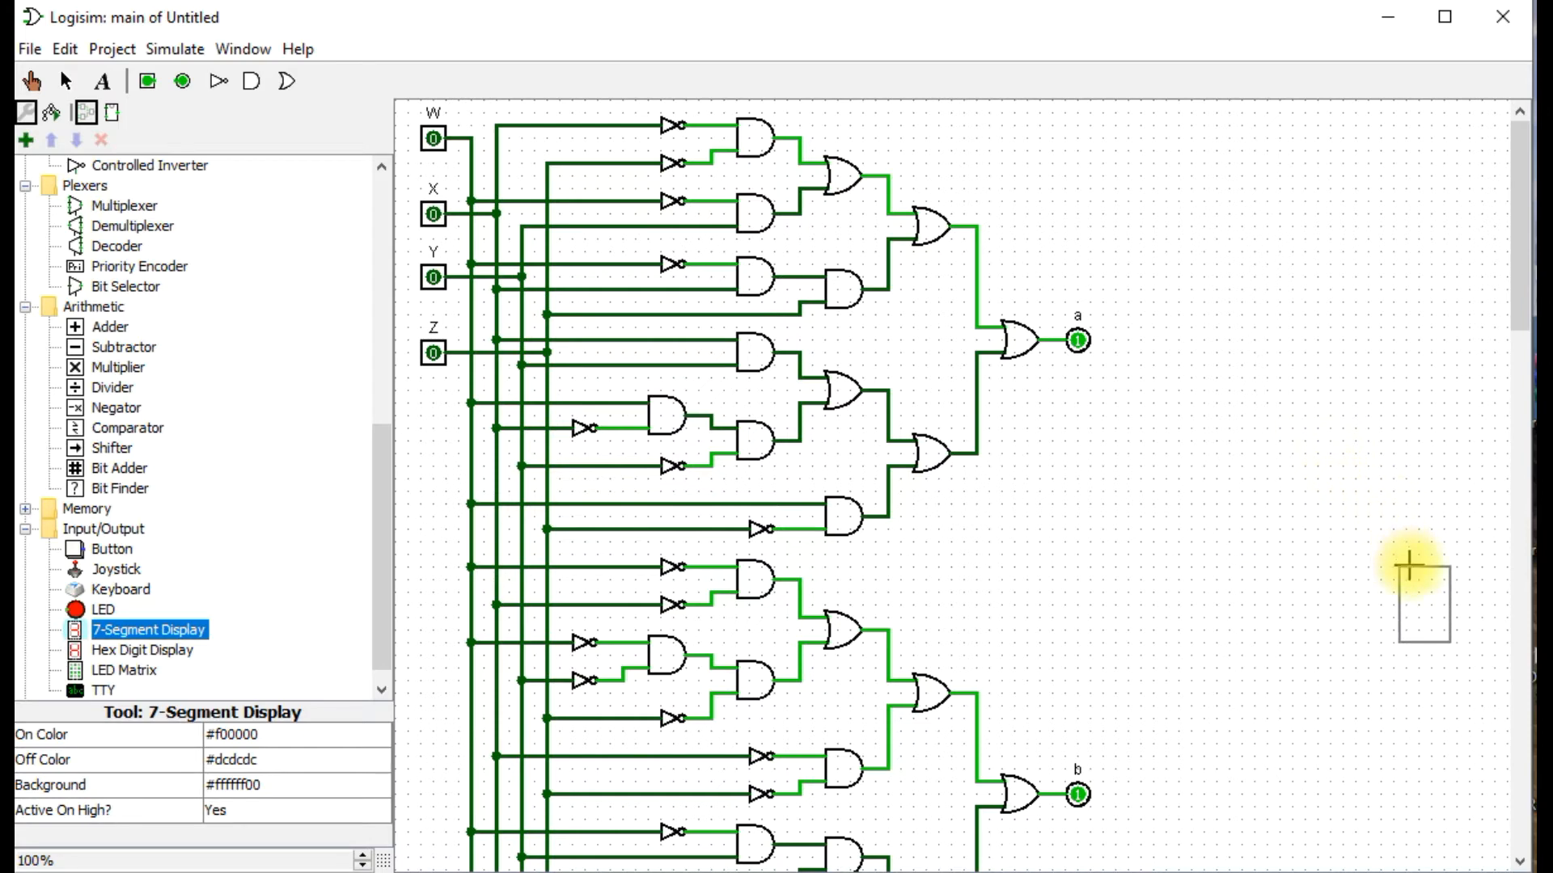
click(1327, 505)
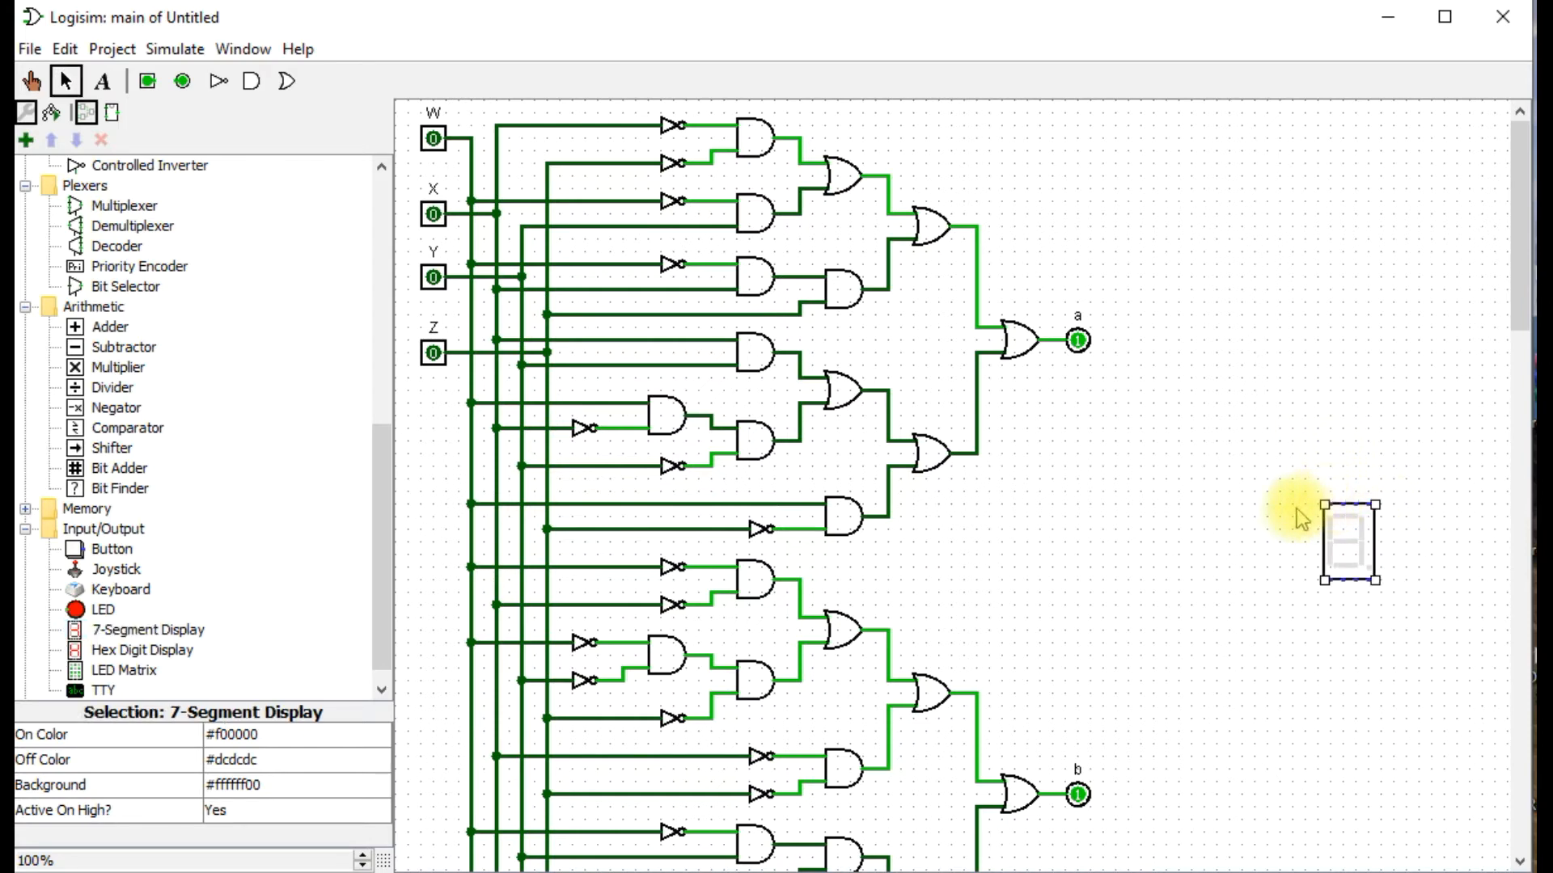
Try to move output pin a onto the 7-segment display's upper corner, and undo the move.
drag(1082, 342, 1380, 506)
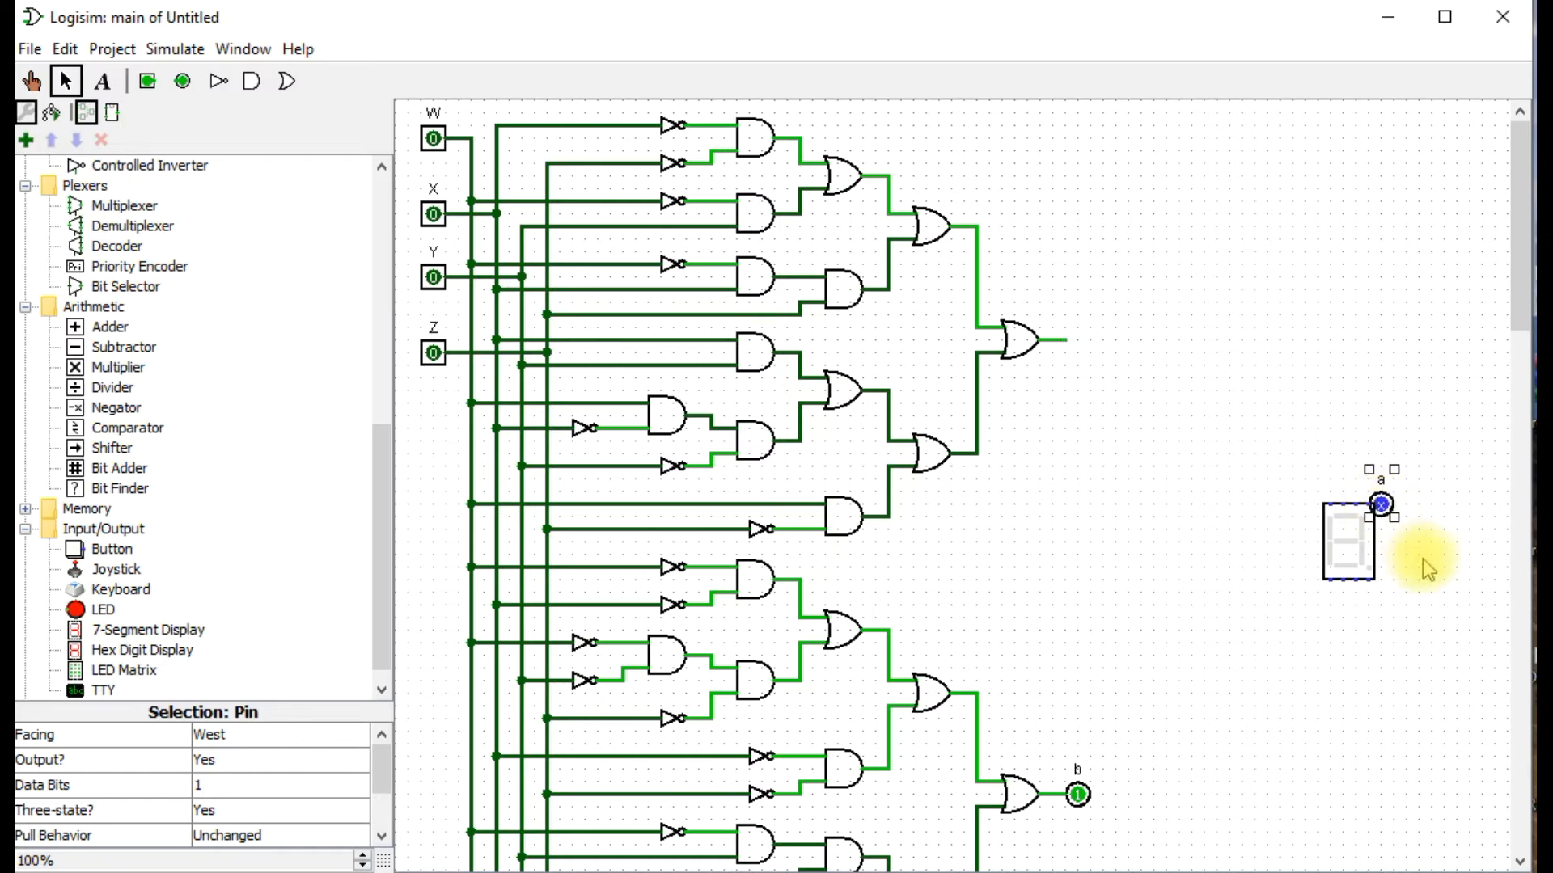
key(ctrl+z)
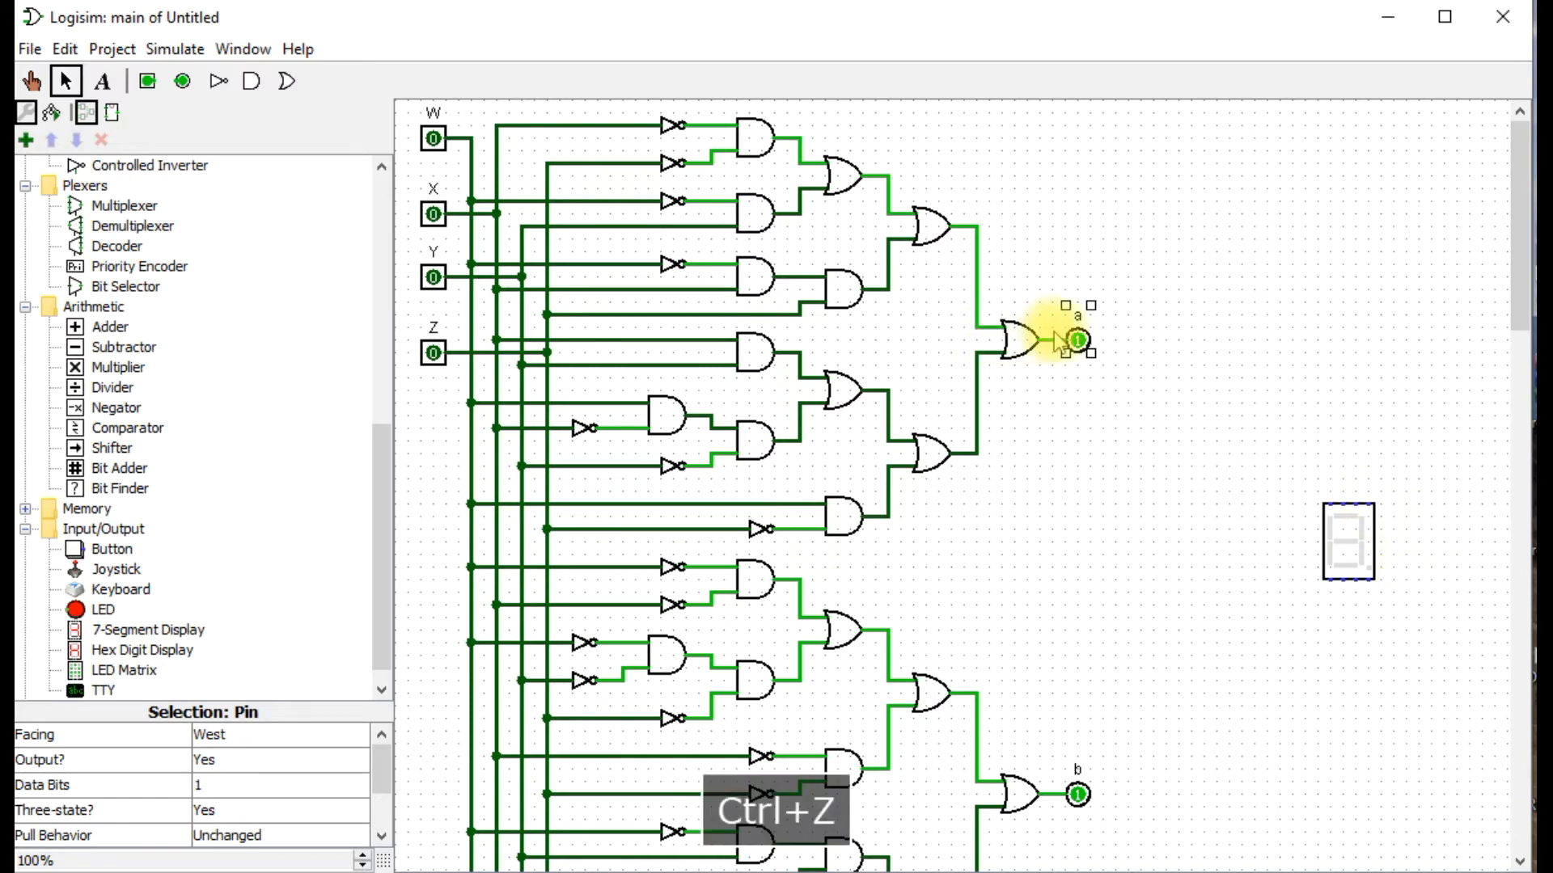
click(1133, 346)
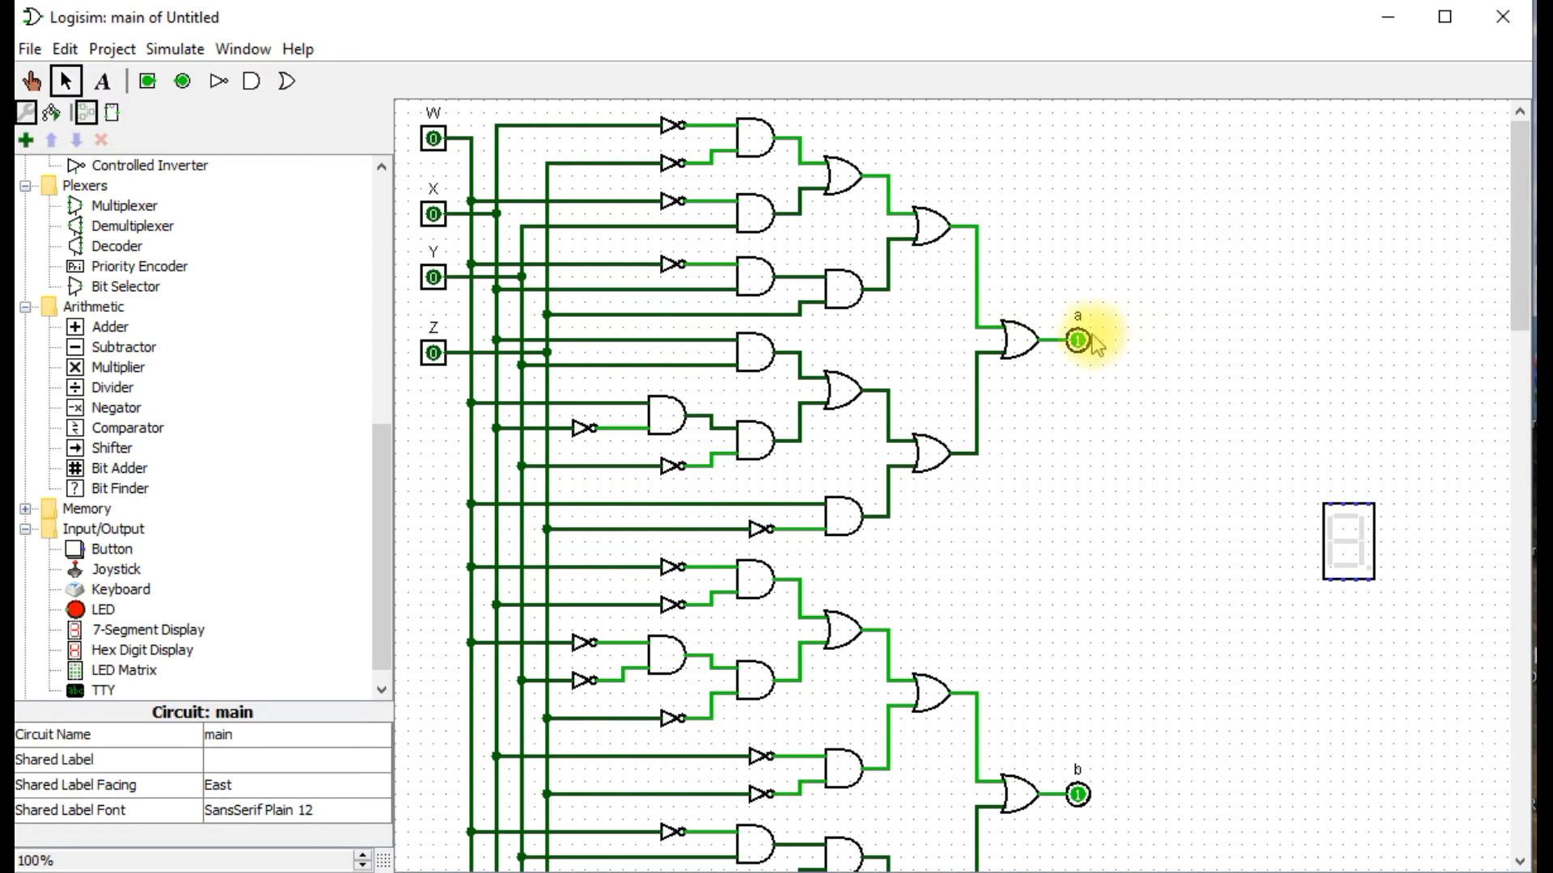
click(1088, 348)
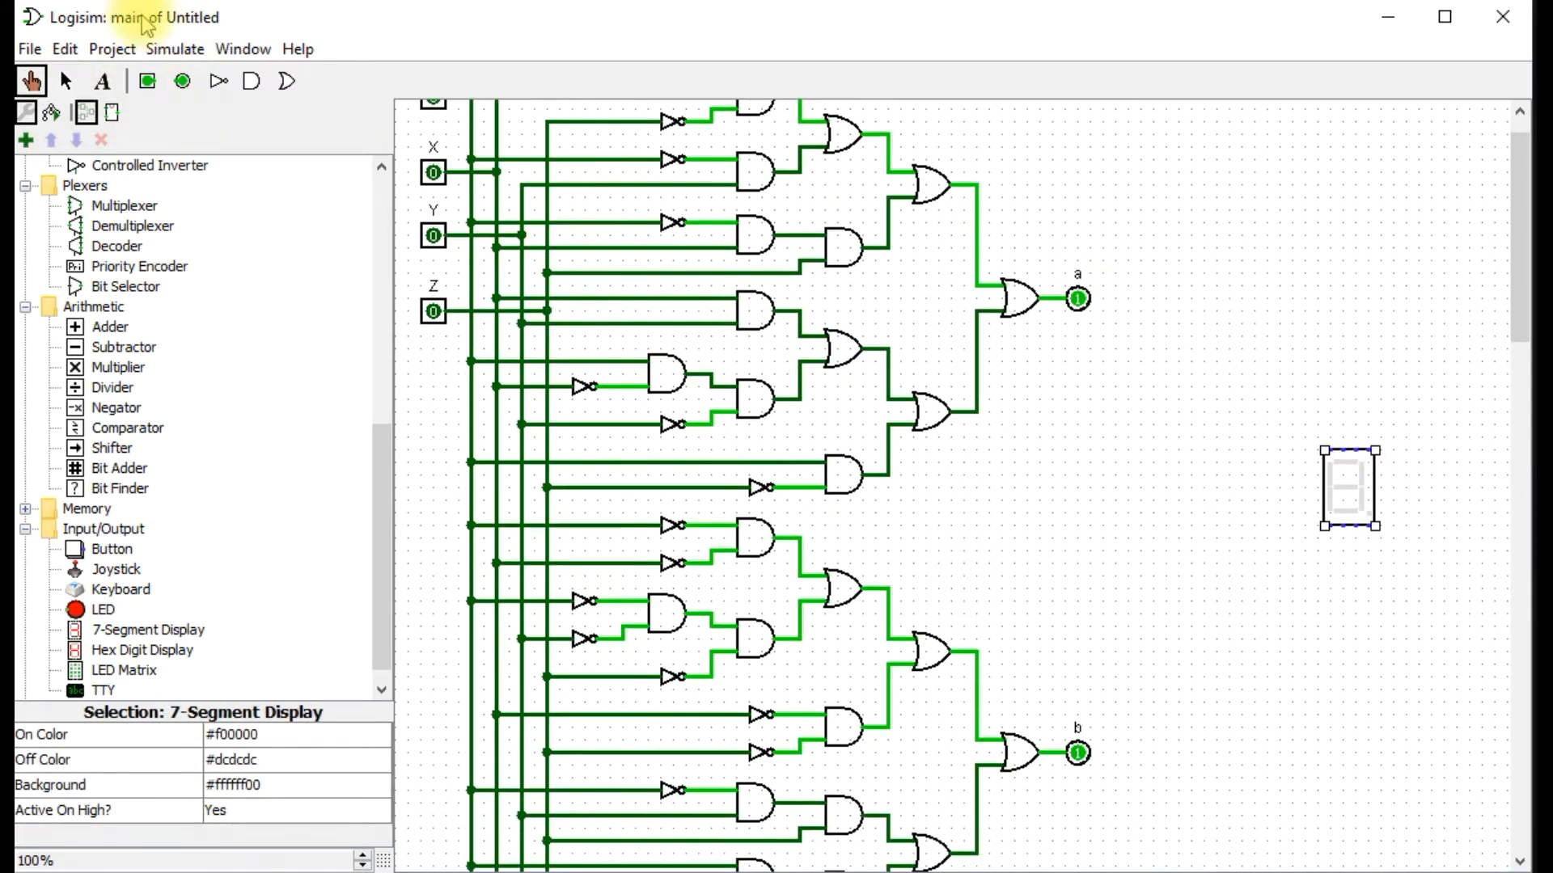
Wire the display's segment a input to output a and move the display down near output b.
click(67, 81)
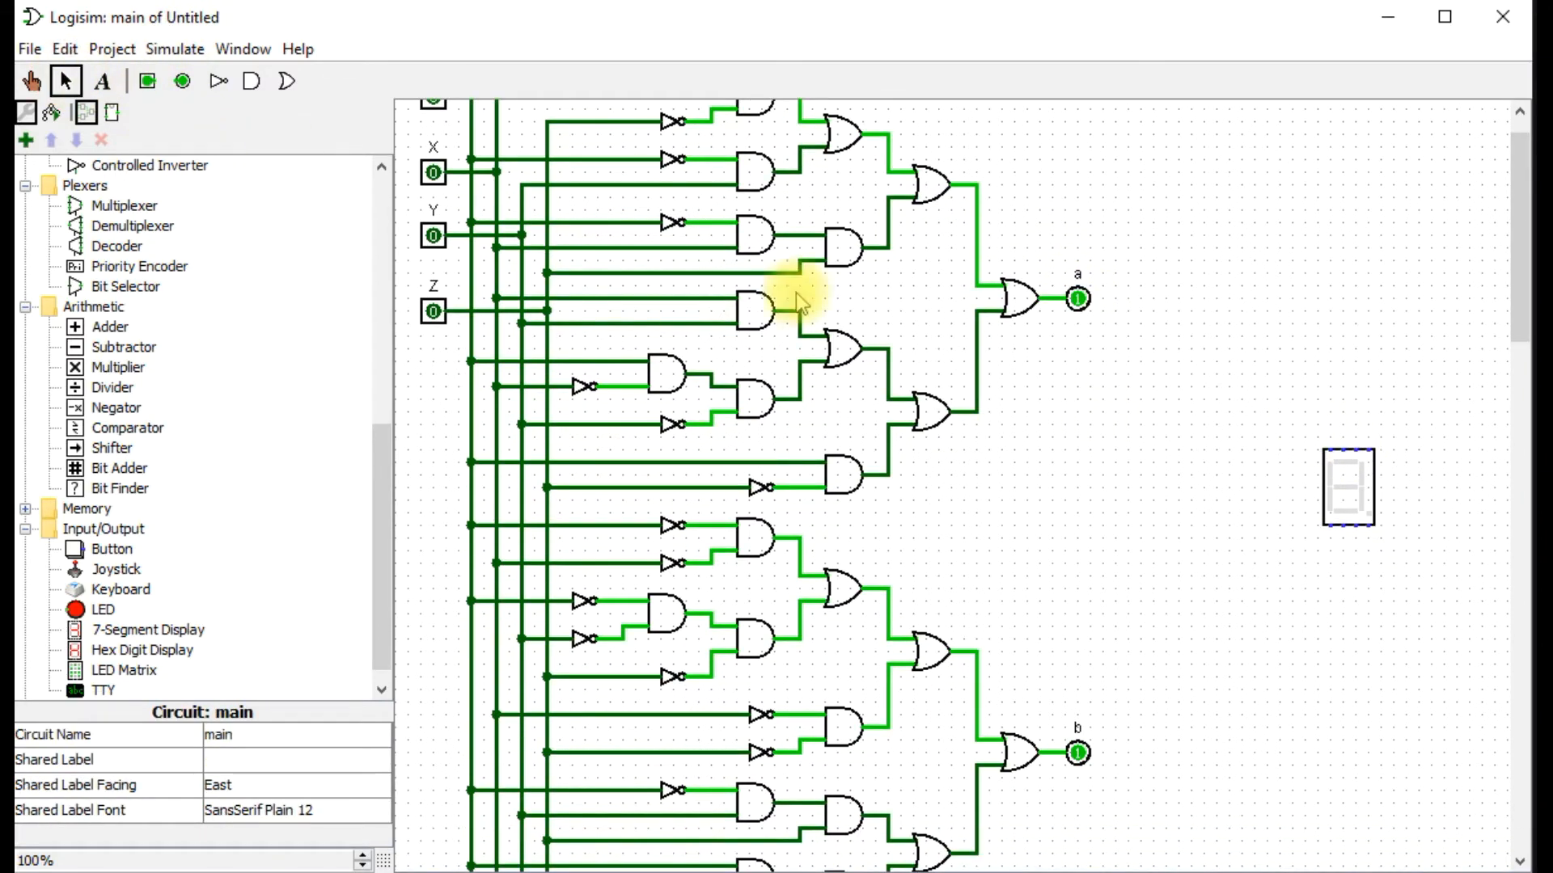
drag(1357, 449, 1051, 306)
scroll(1344, 629, down, 1)
scroll(1345, 631, down, 10)
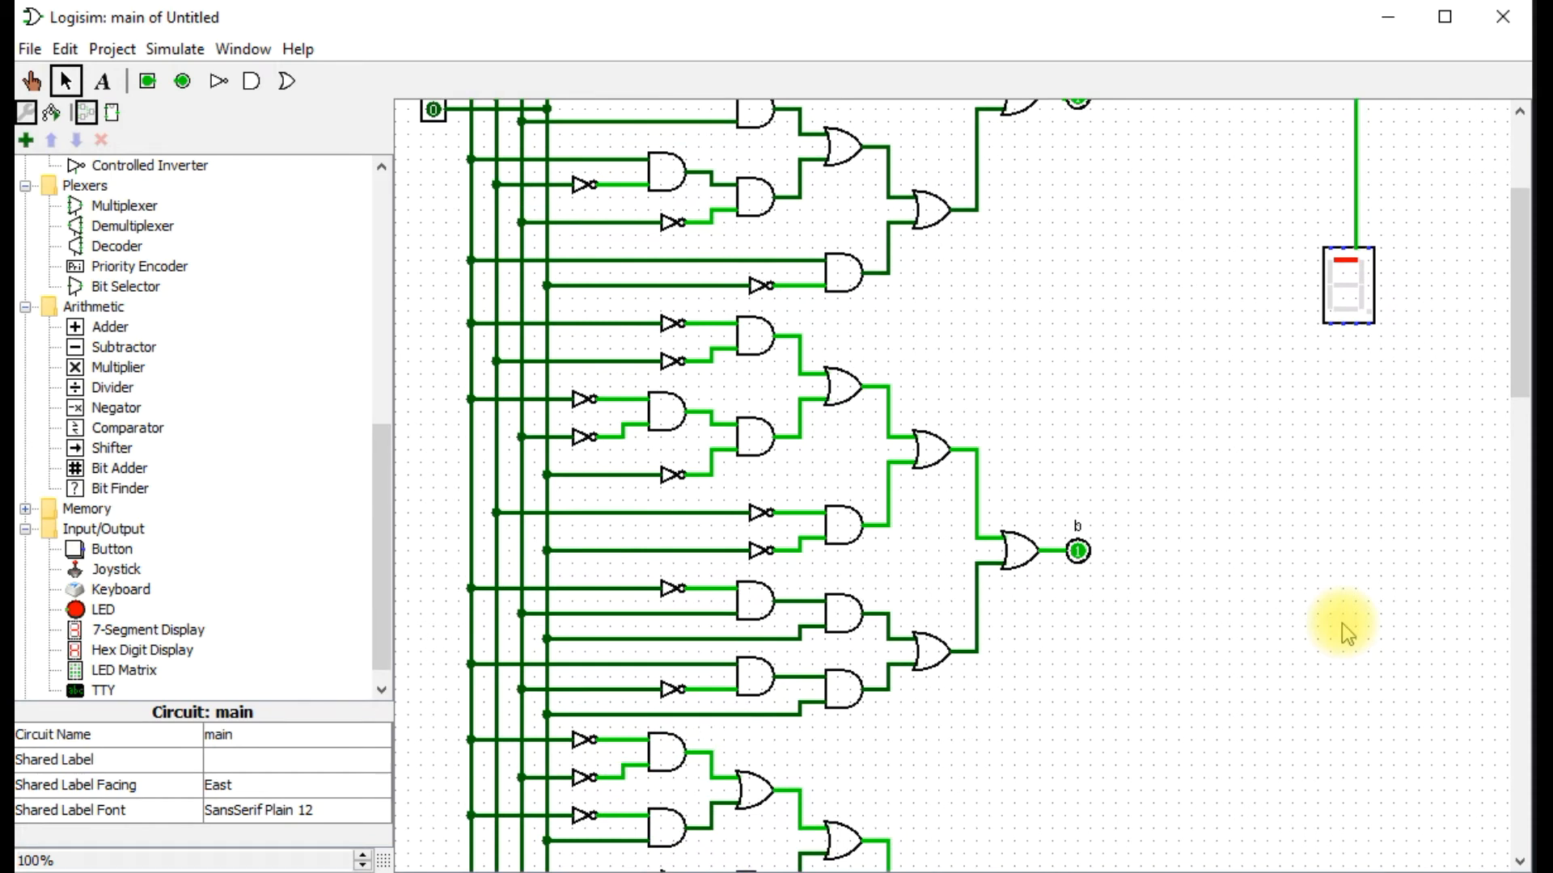
drag(1348, 287, 1353, 478)
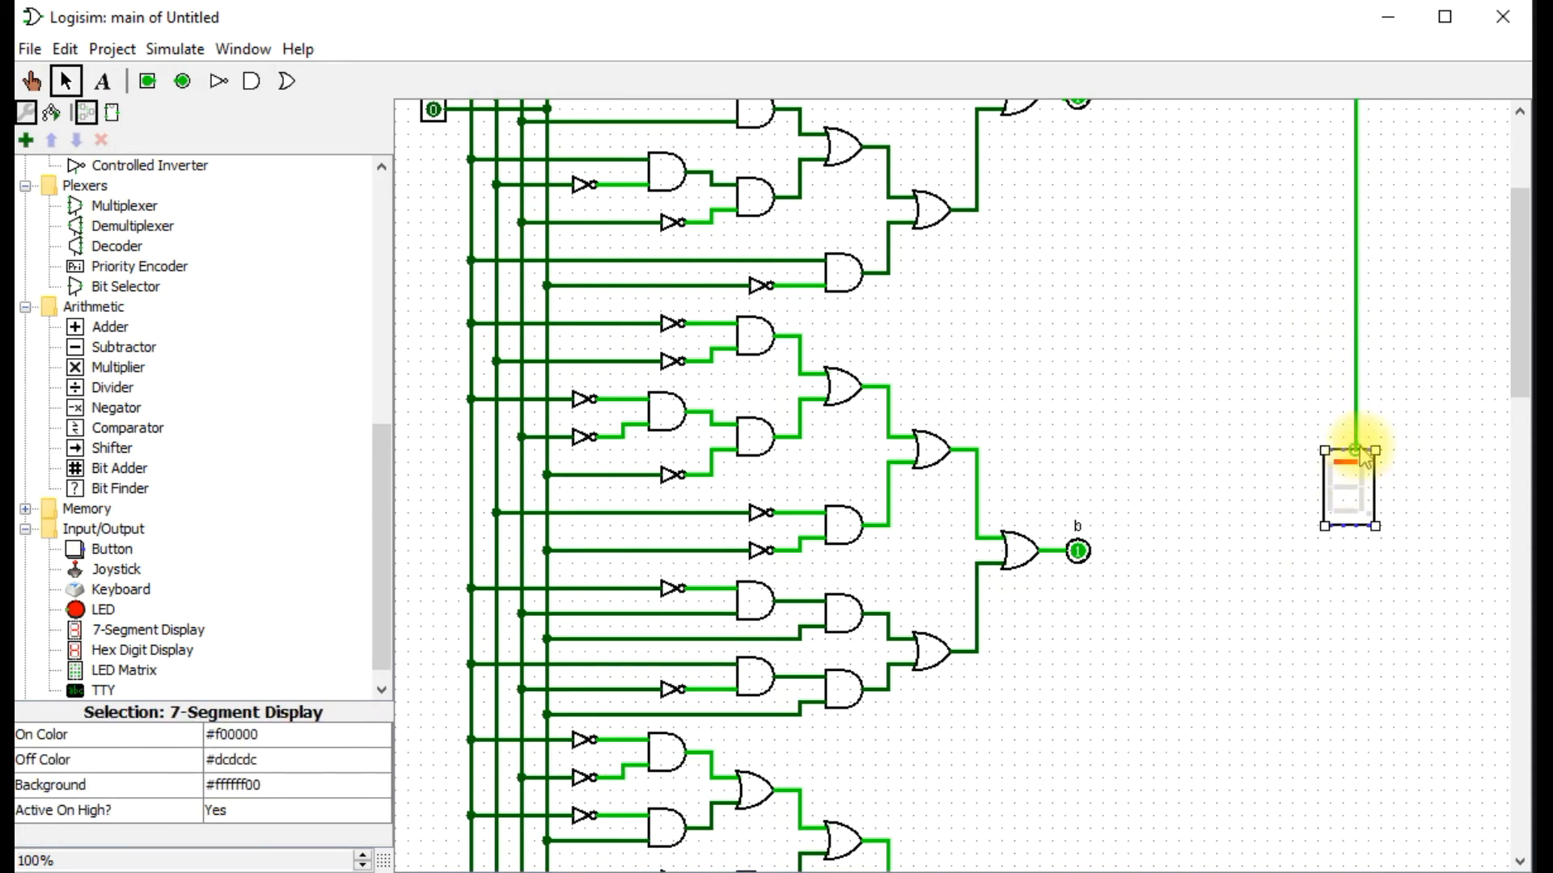
Wire the display's segment b input to output b, routing the wire above the display and down to the pin.
drag(1372, 450, 1087, 368)
drag(1077, 288, 1080, 553)
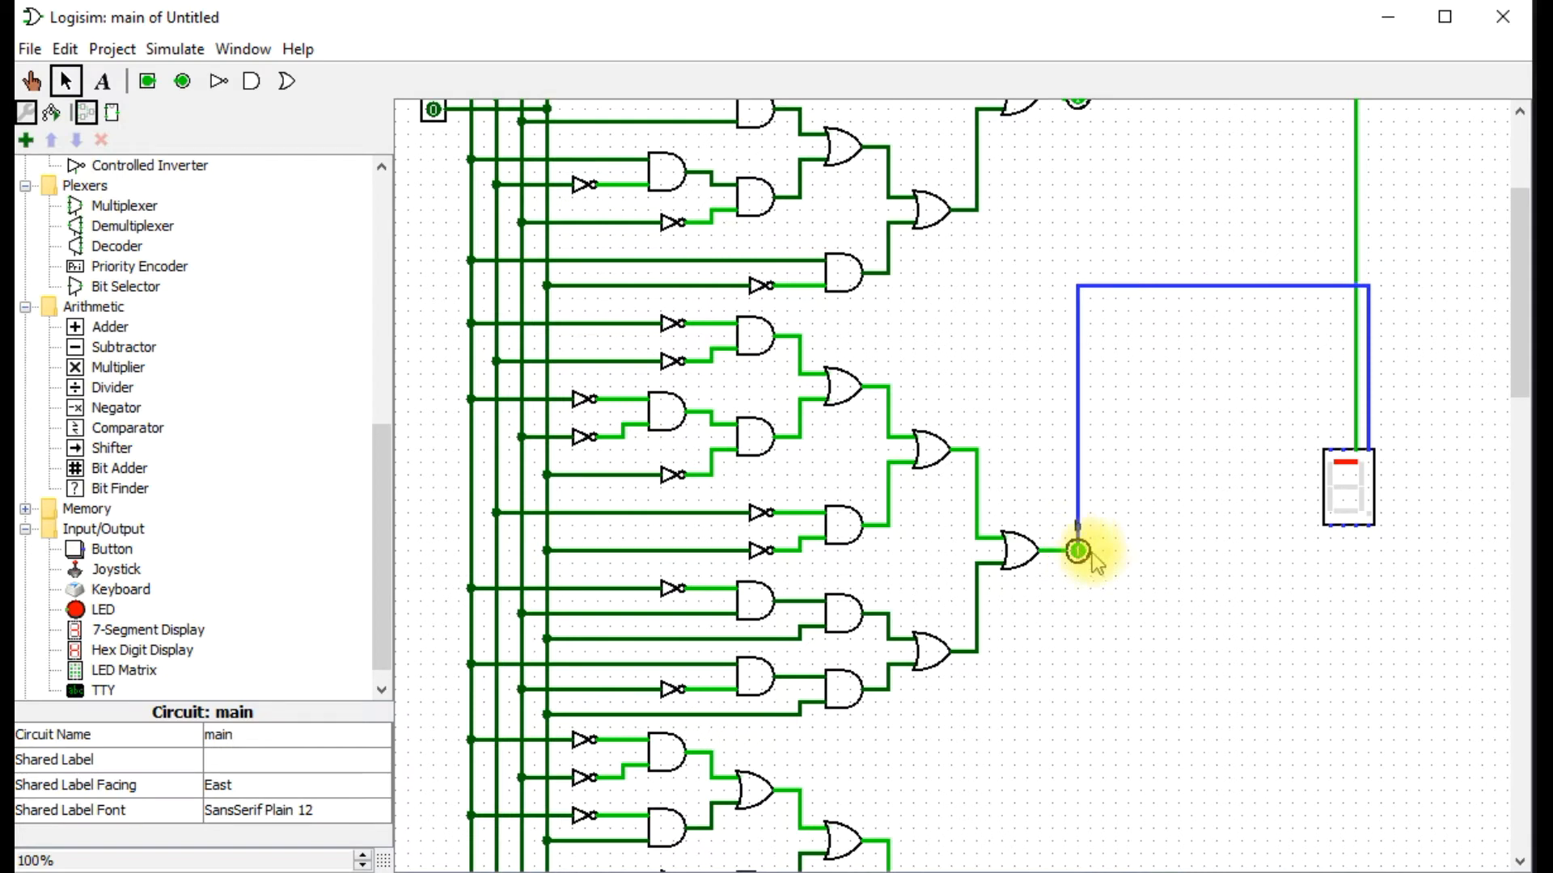
key(ctrl+z)
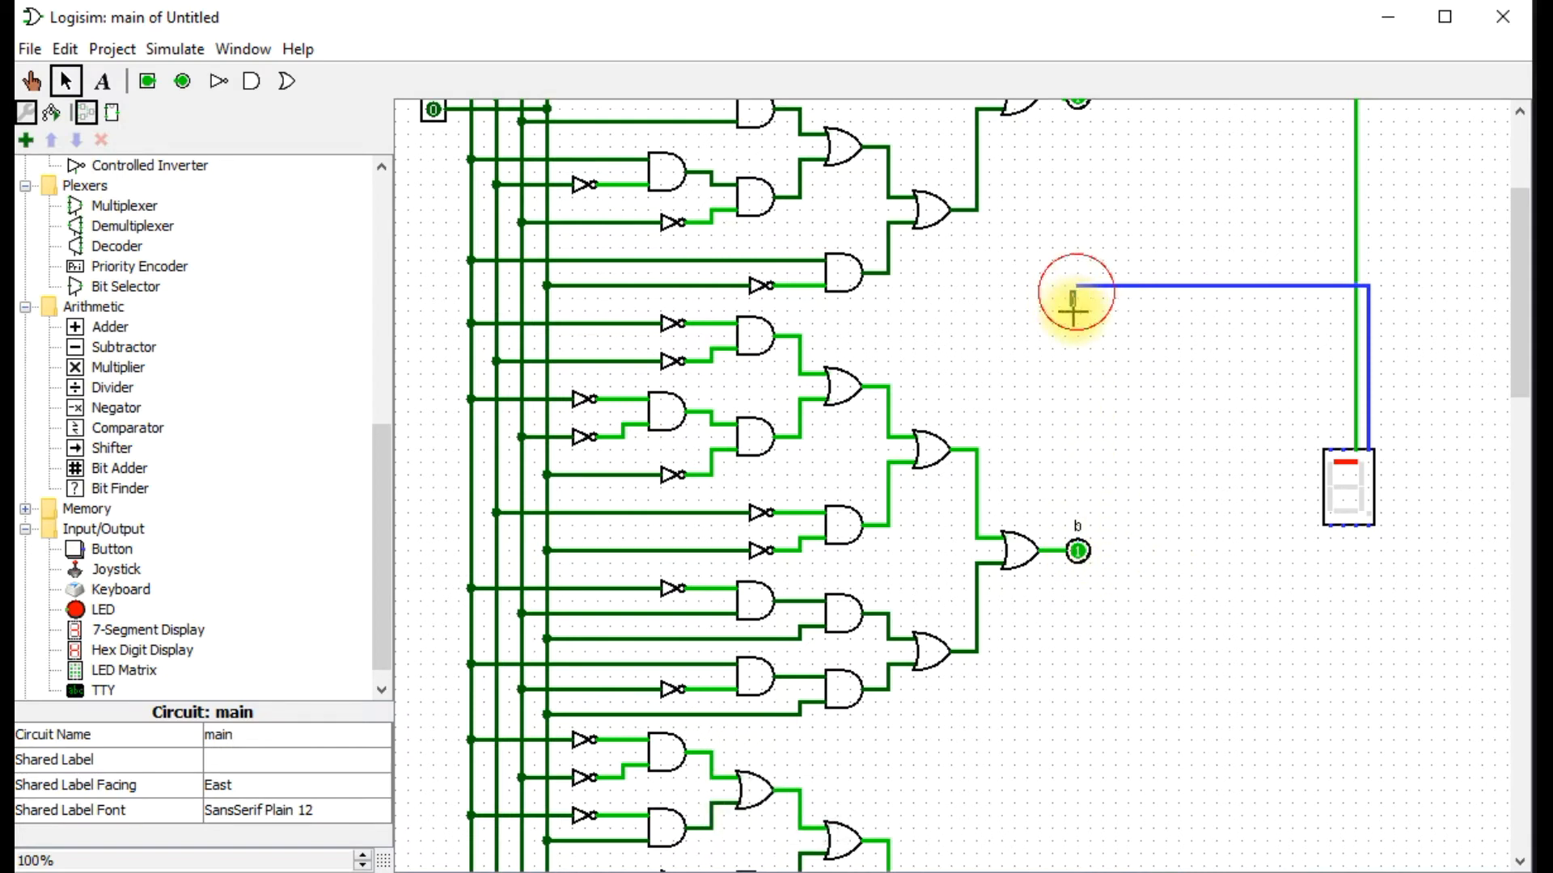
drag(1081, 287, 1080, 299)
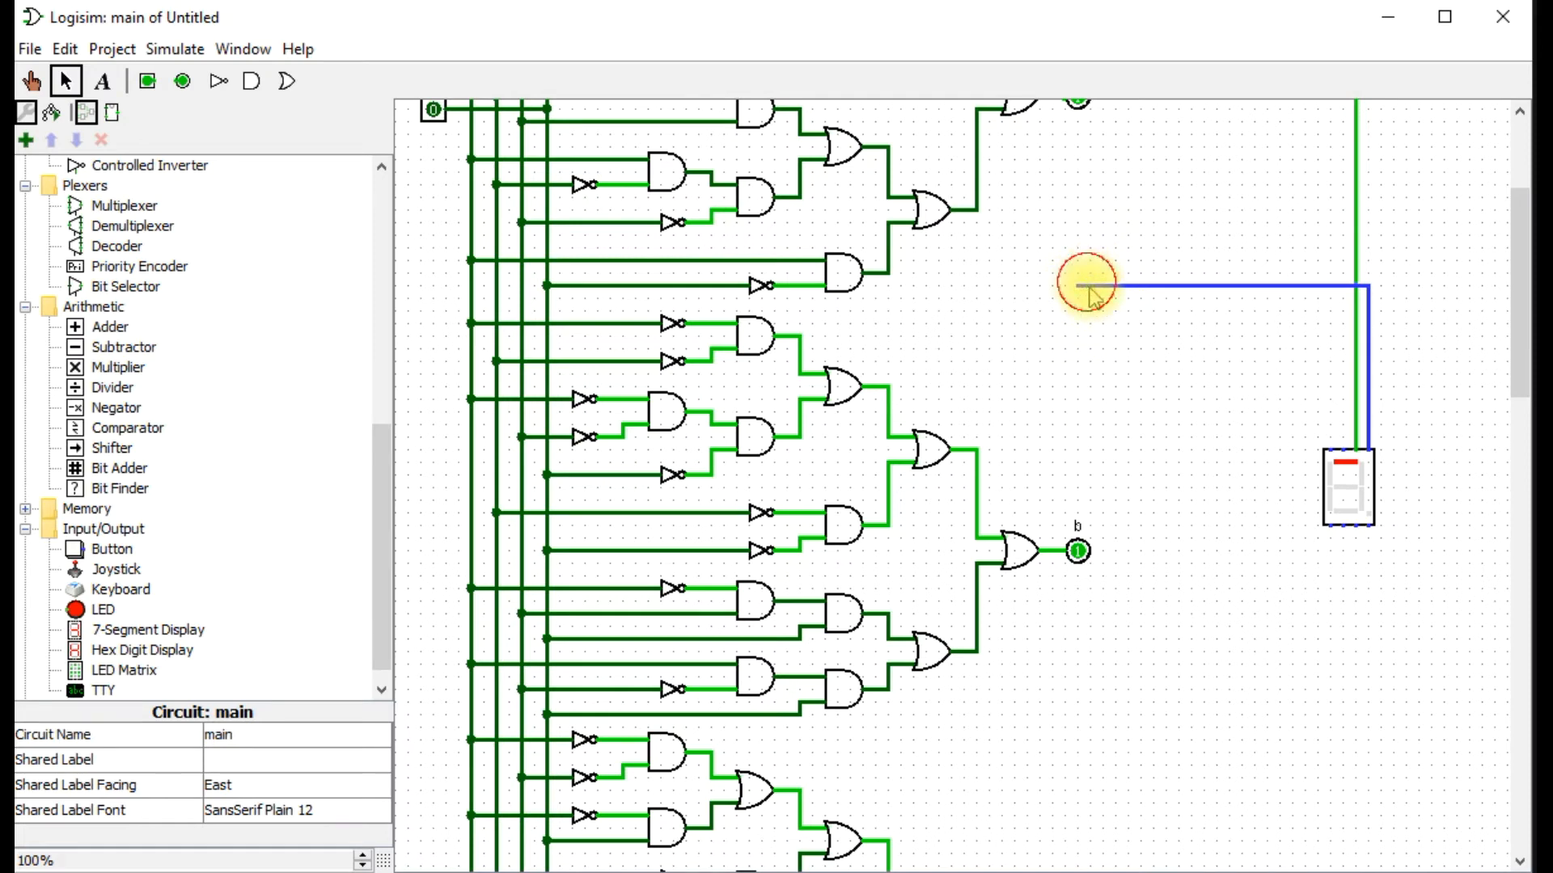
drag(1082, 293, 1077, 553)
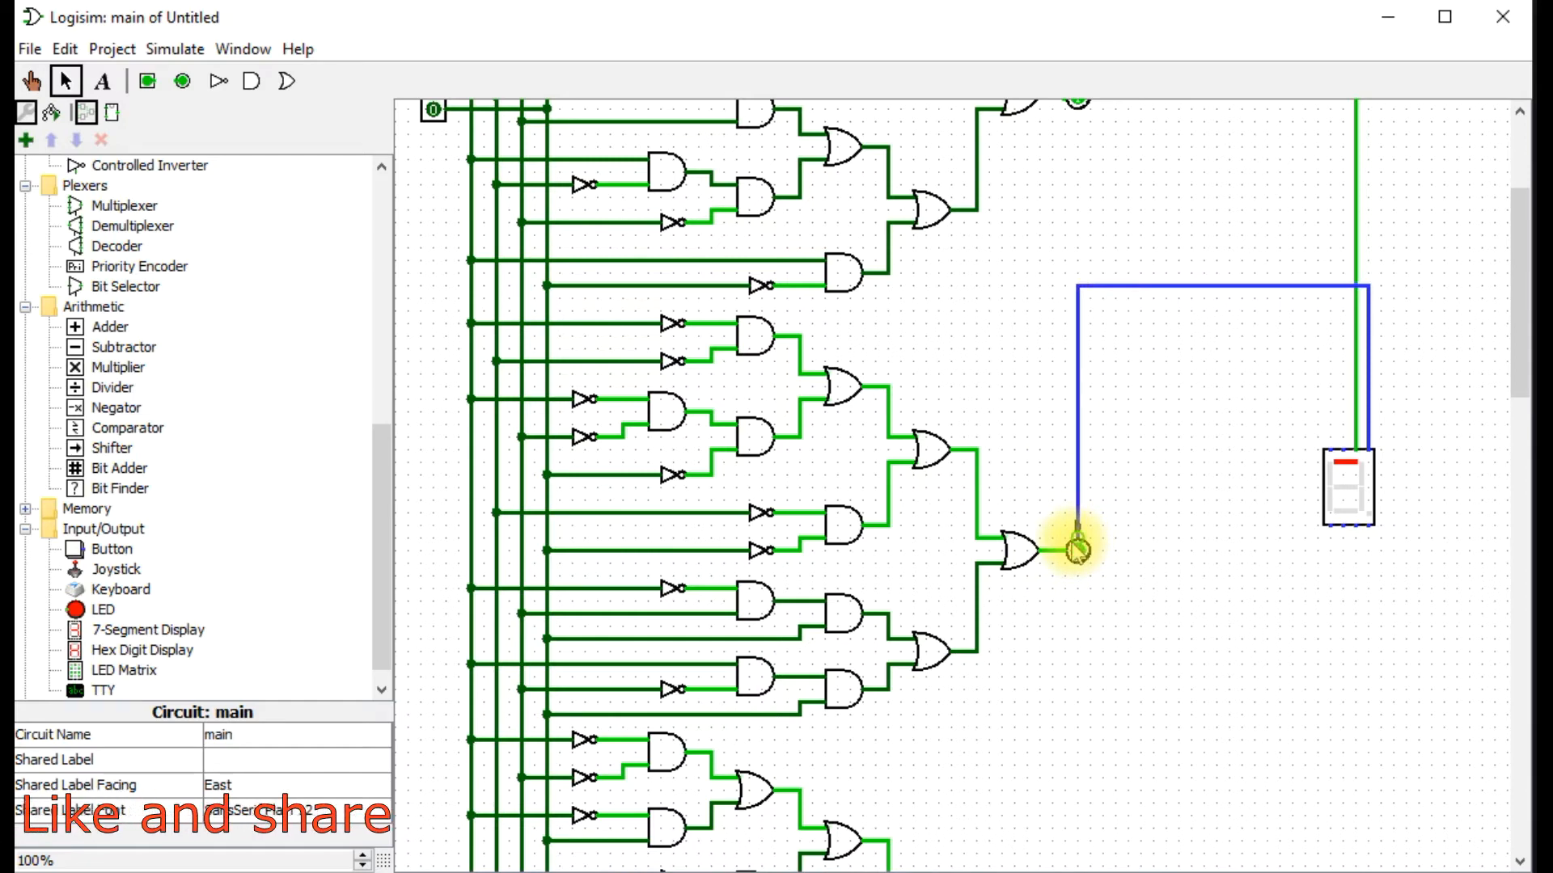
key(ctrl+z)
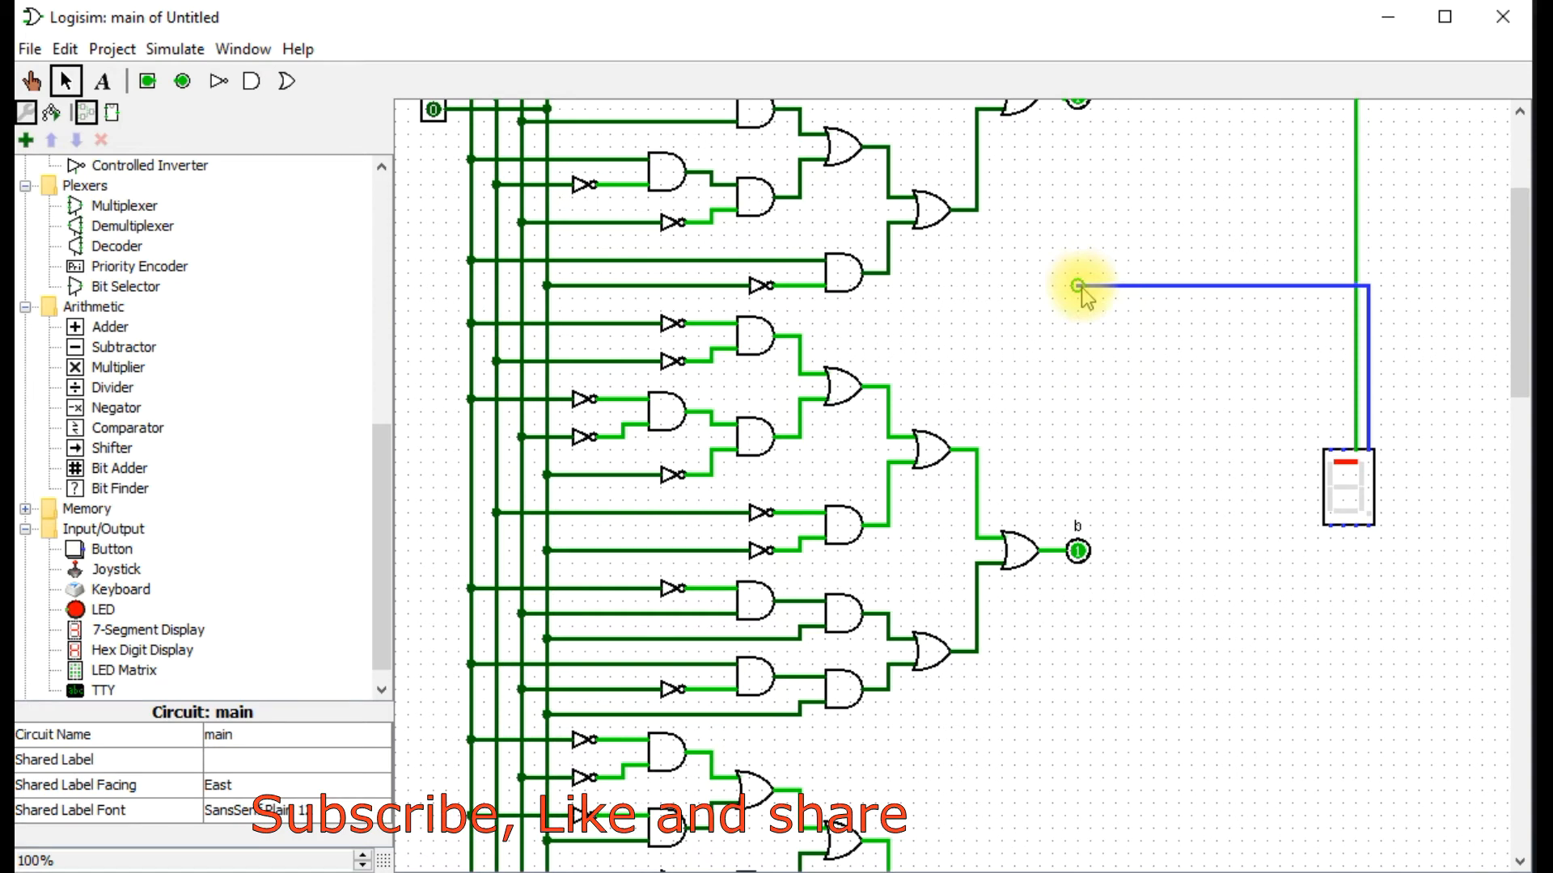
drag(1077, 285, 1077, 552)
Wire the display's segment c input on its lower edge to output c.
scroll(1200, 605, down, 5)
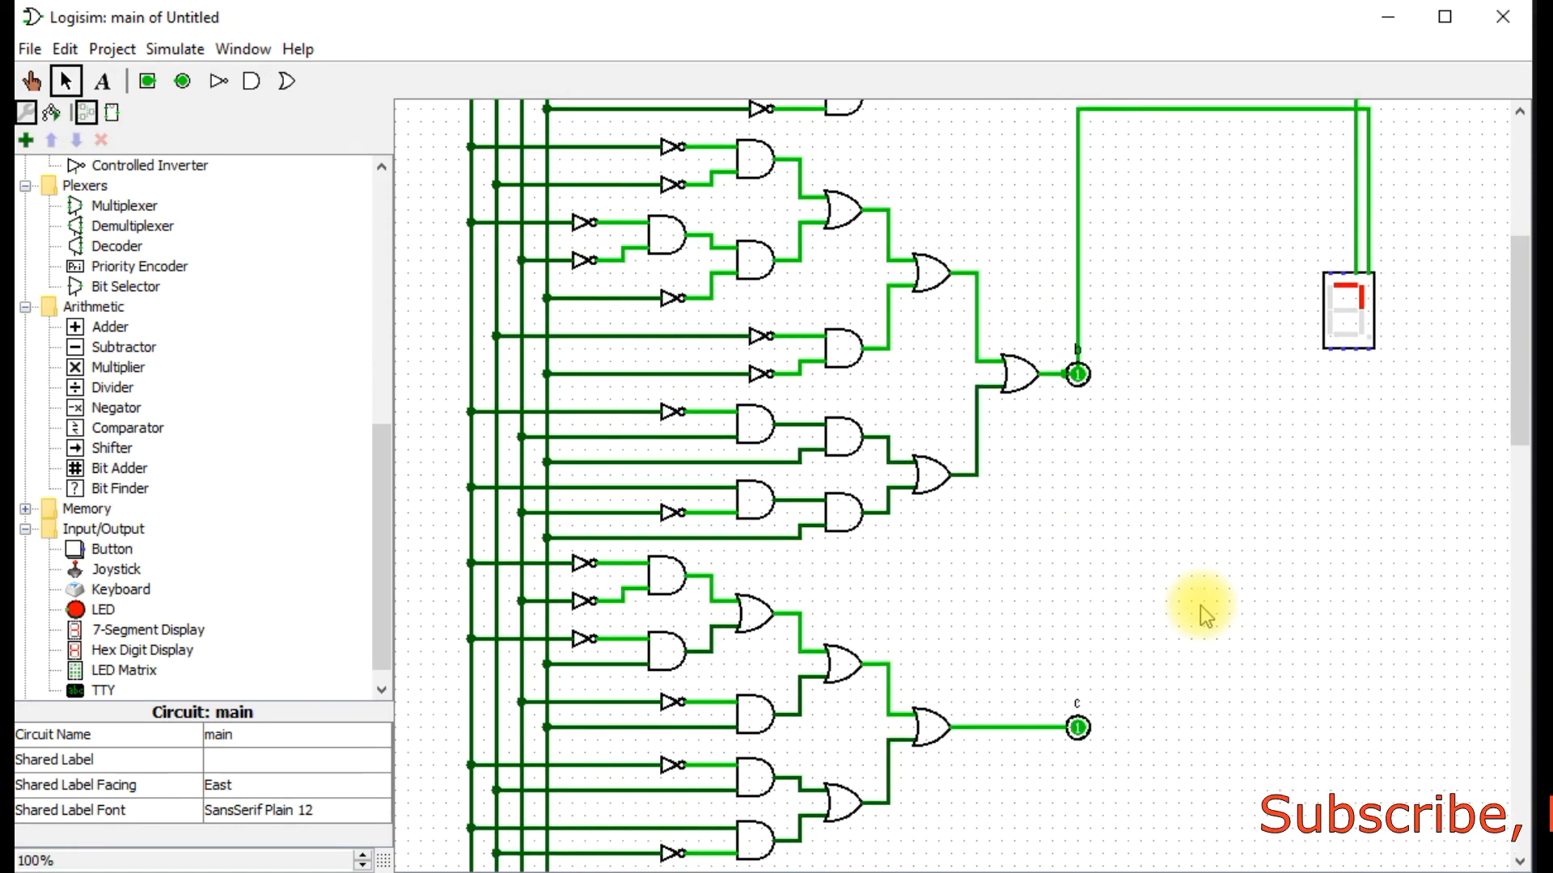
scroll(1199, 605, down, 2)
scroll(1200, 605, down, 2)
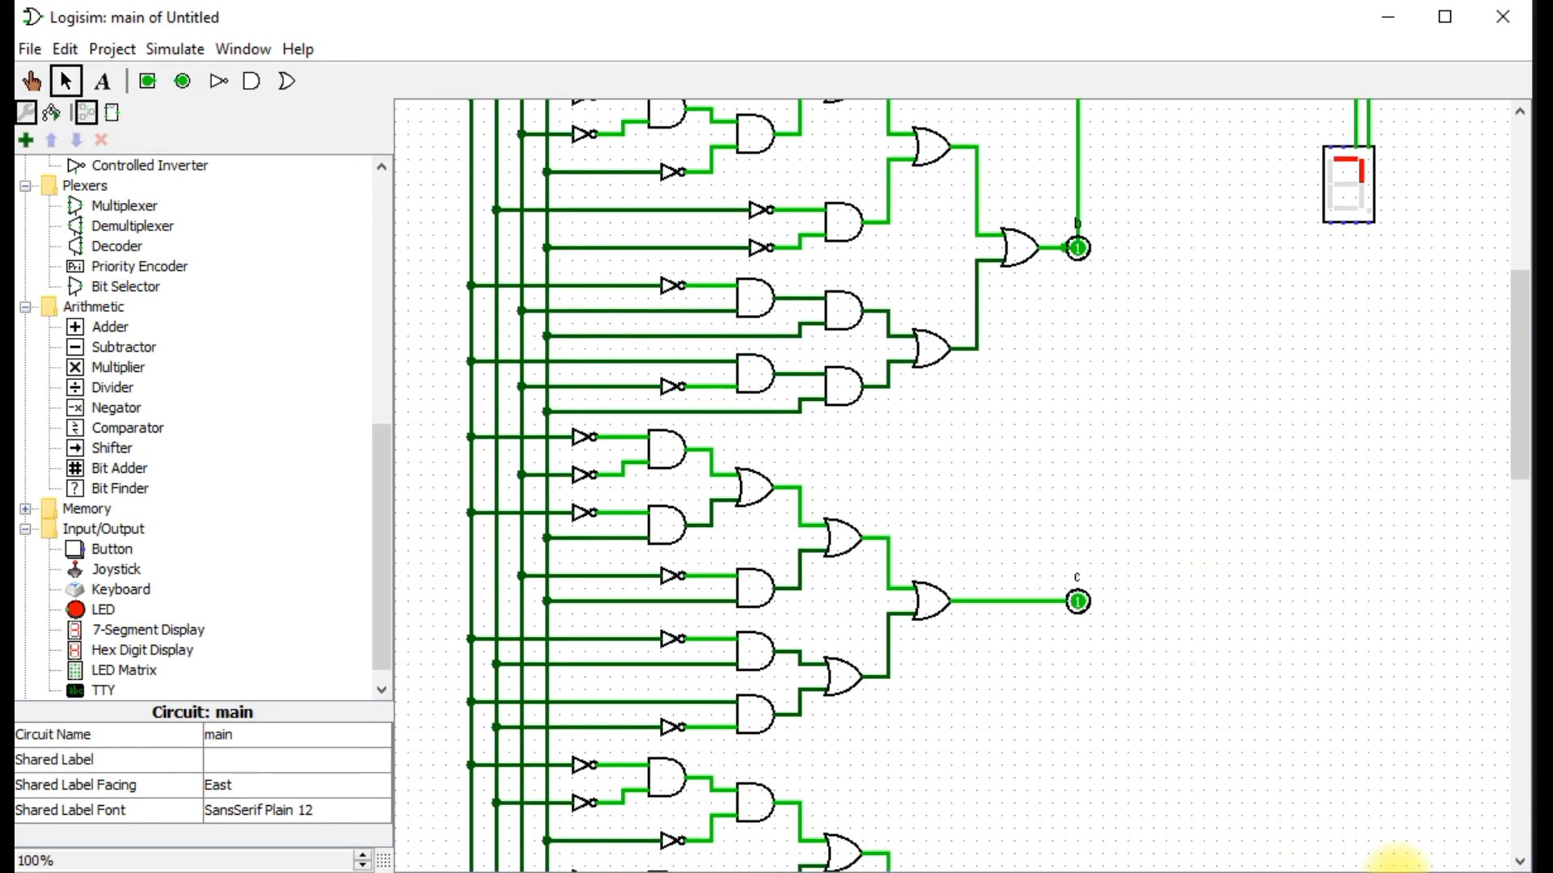
click(1453, 844)
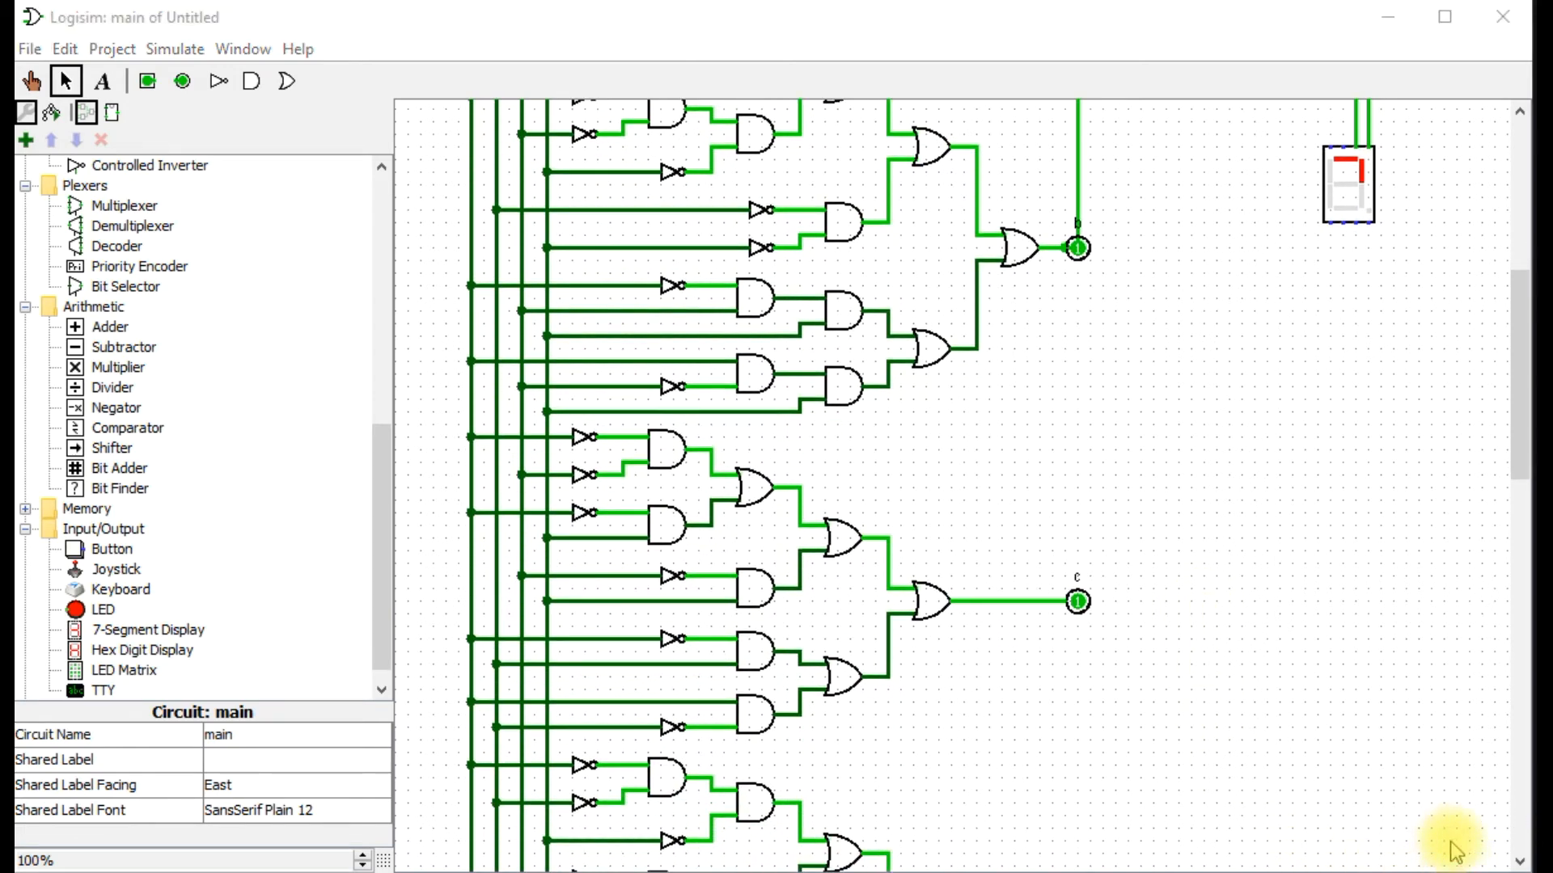
click(1365, 231)
drag(1362, 221, 975, 604)
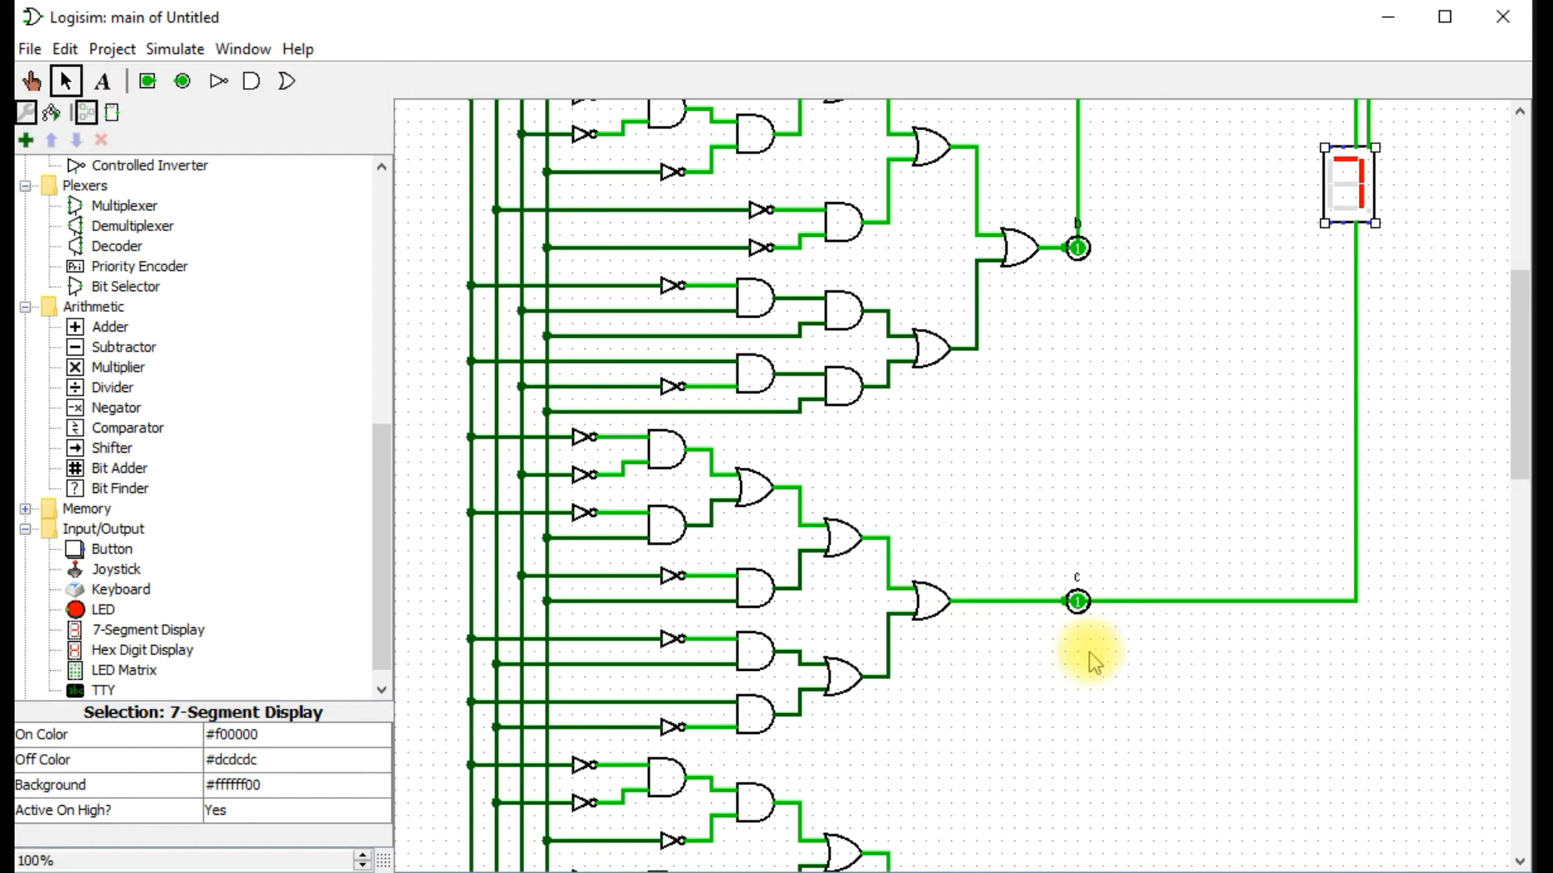
key(space)
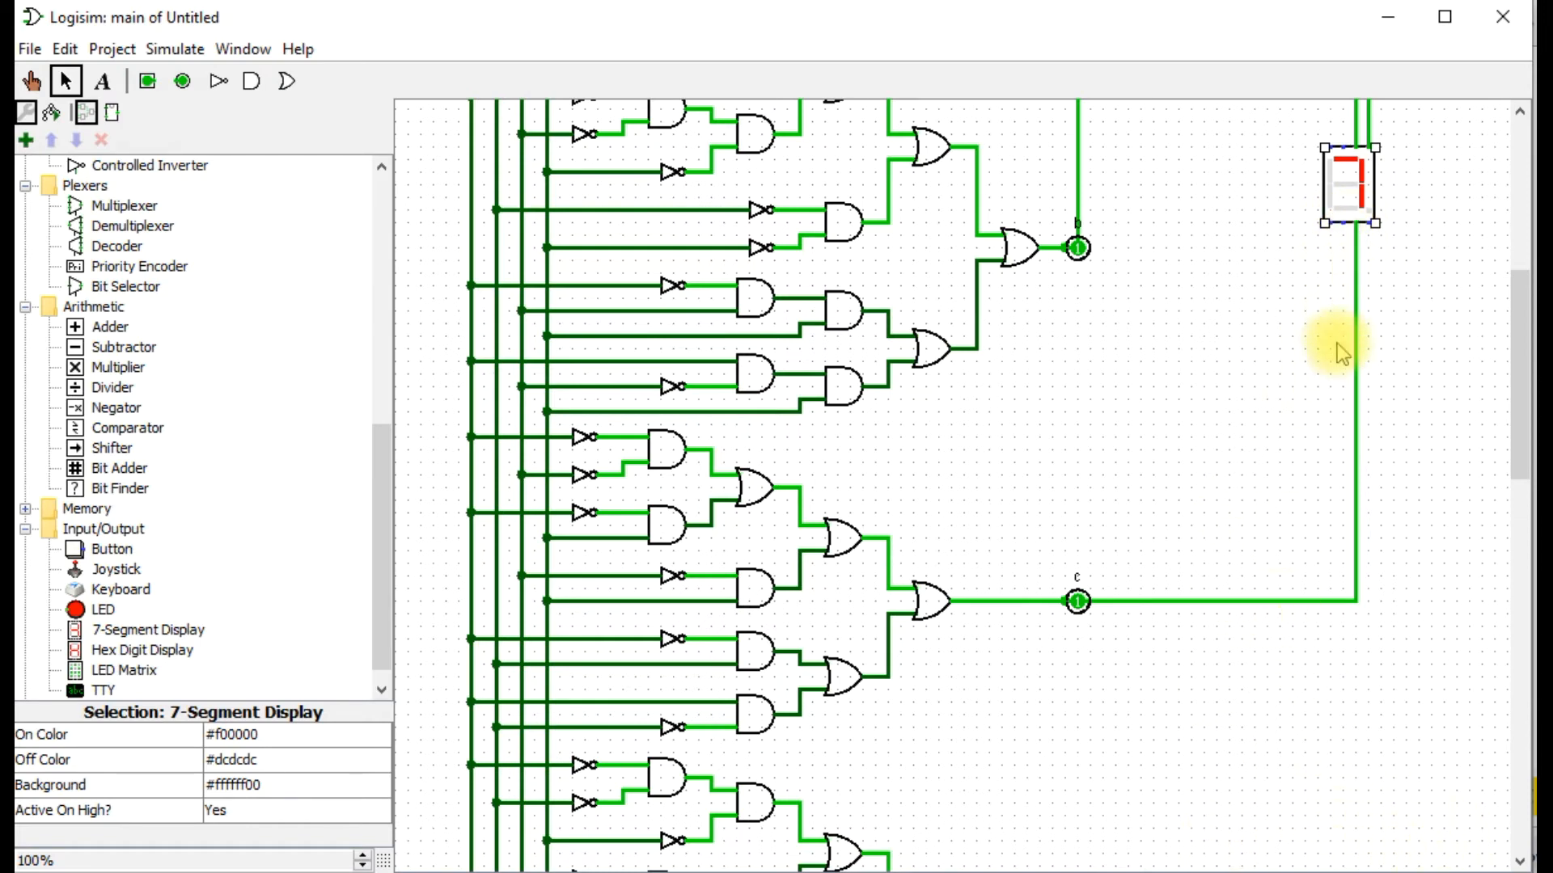
Move the 7-segment display straight down to between outputs b and c, keeping its wires attached.
drag(1355, 194, 1366, 400)
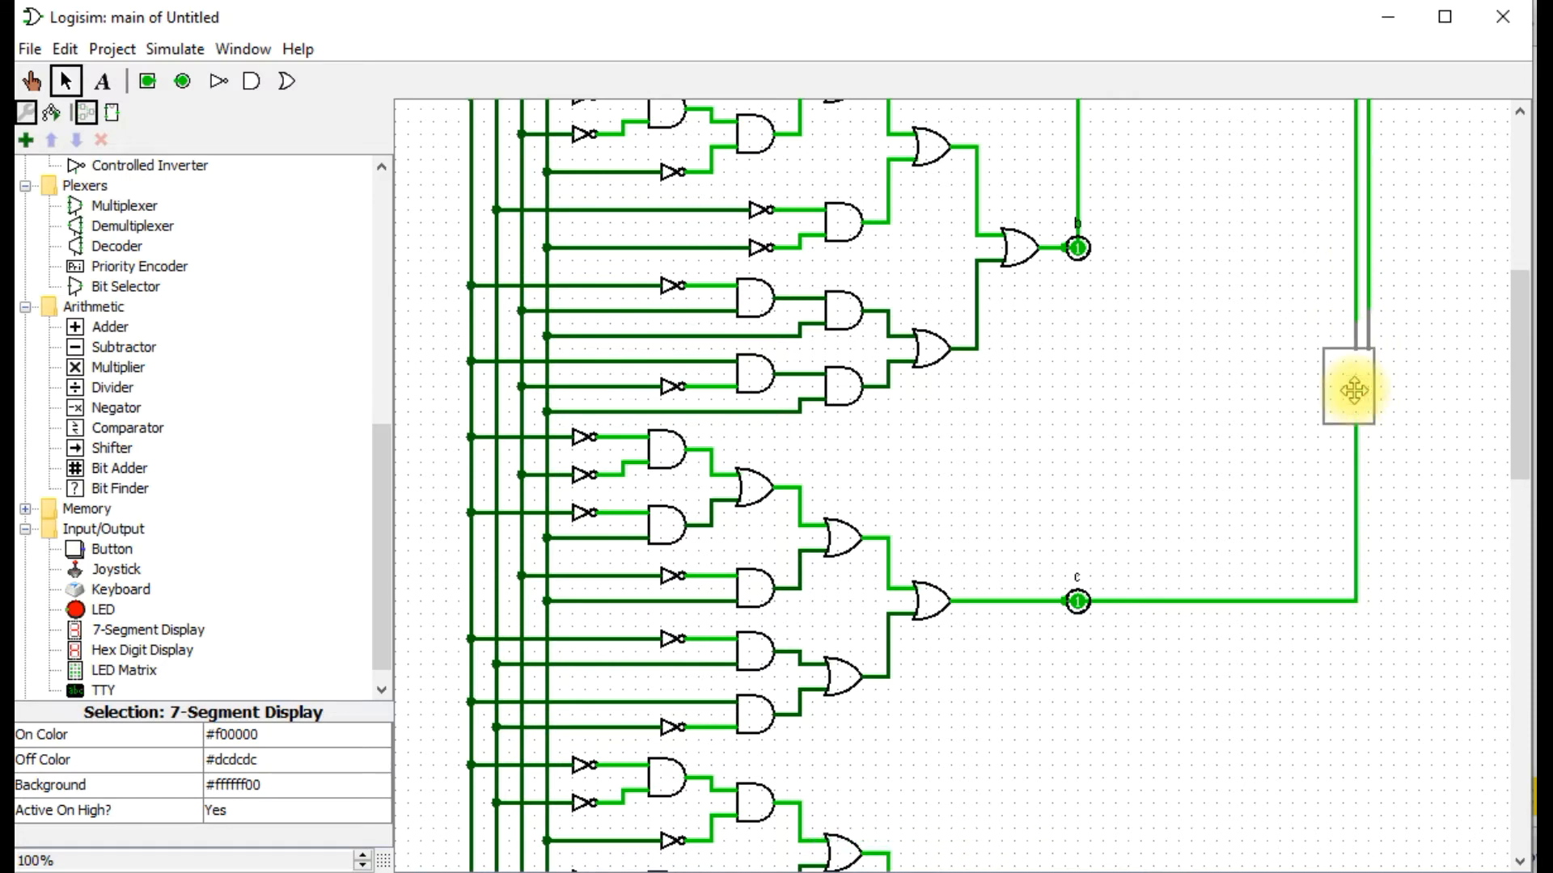
click(1359, 383)
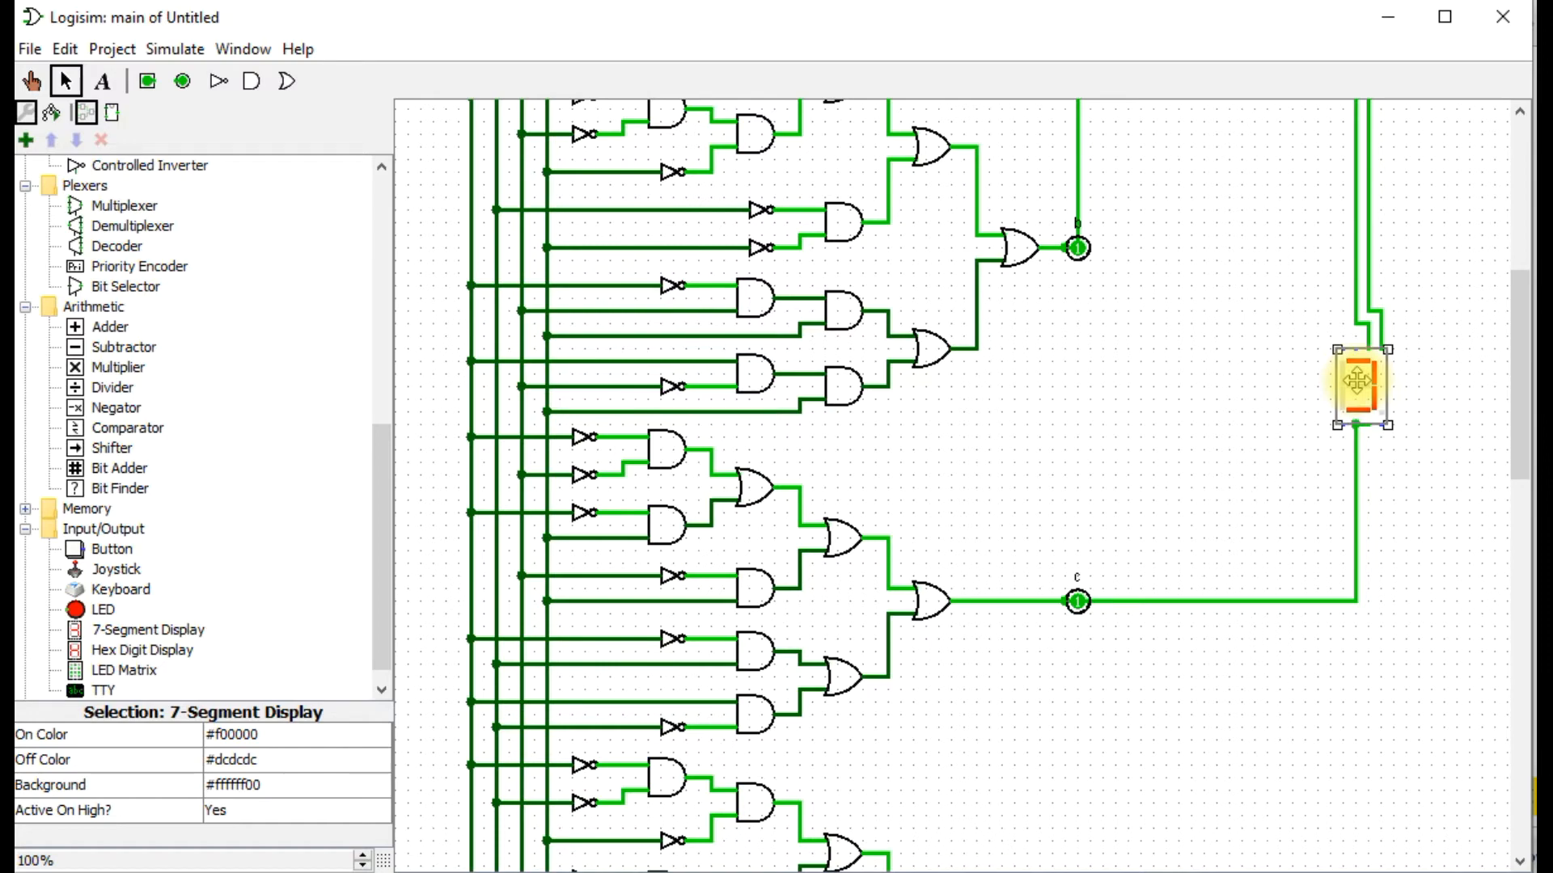
drag(1359, 385, 1346, 385)
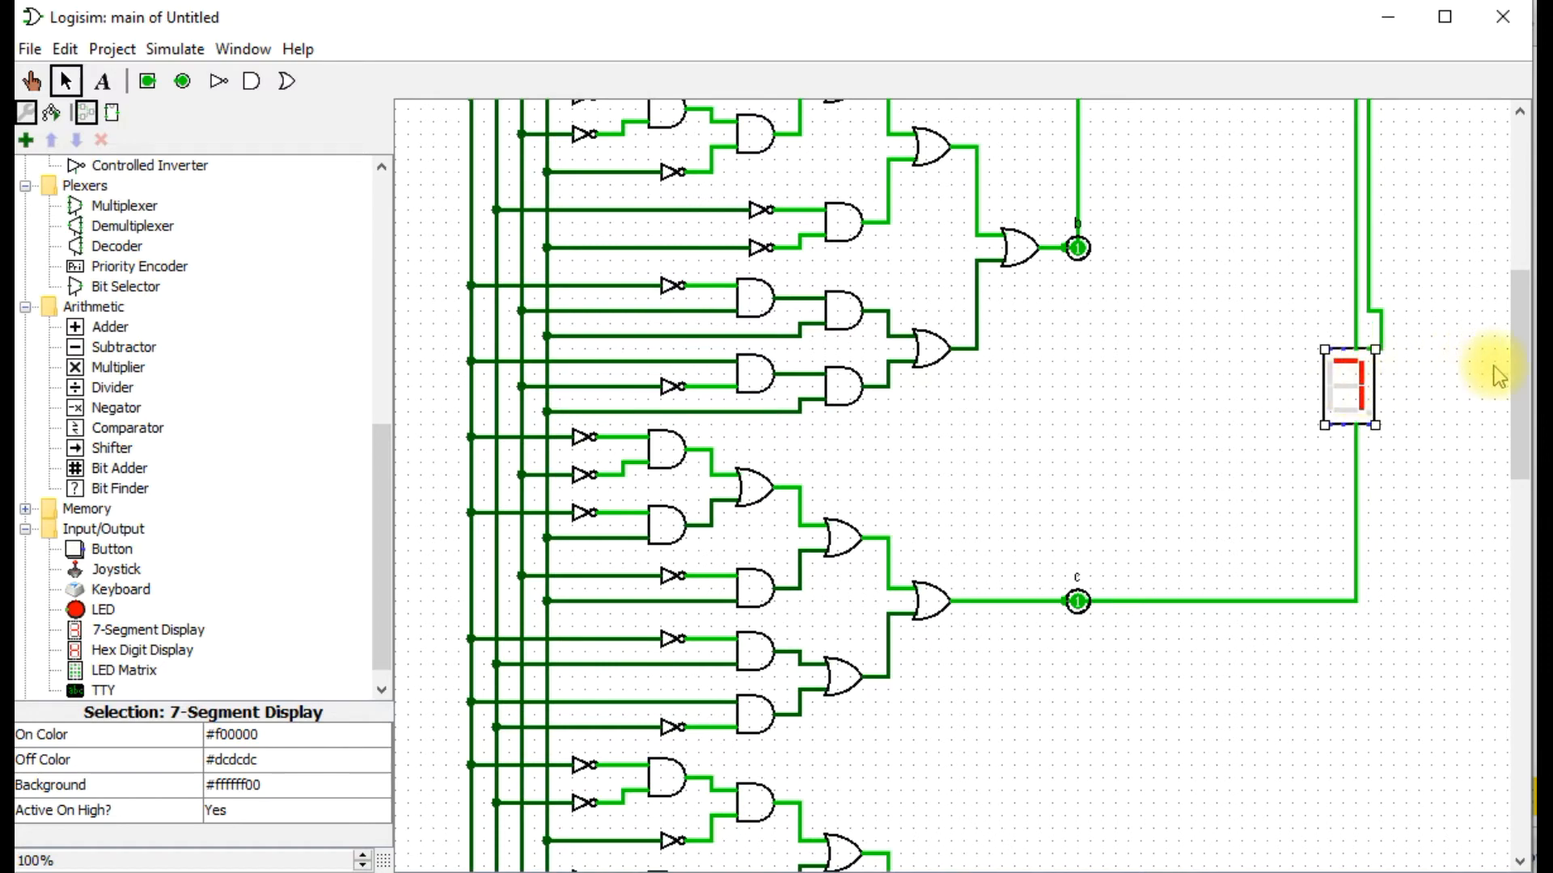
Wire outputs d and e to the display's segment d and e inputs on its lower edge.
drag(1514, 380, 1511, 435)
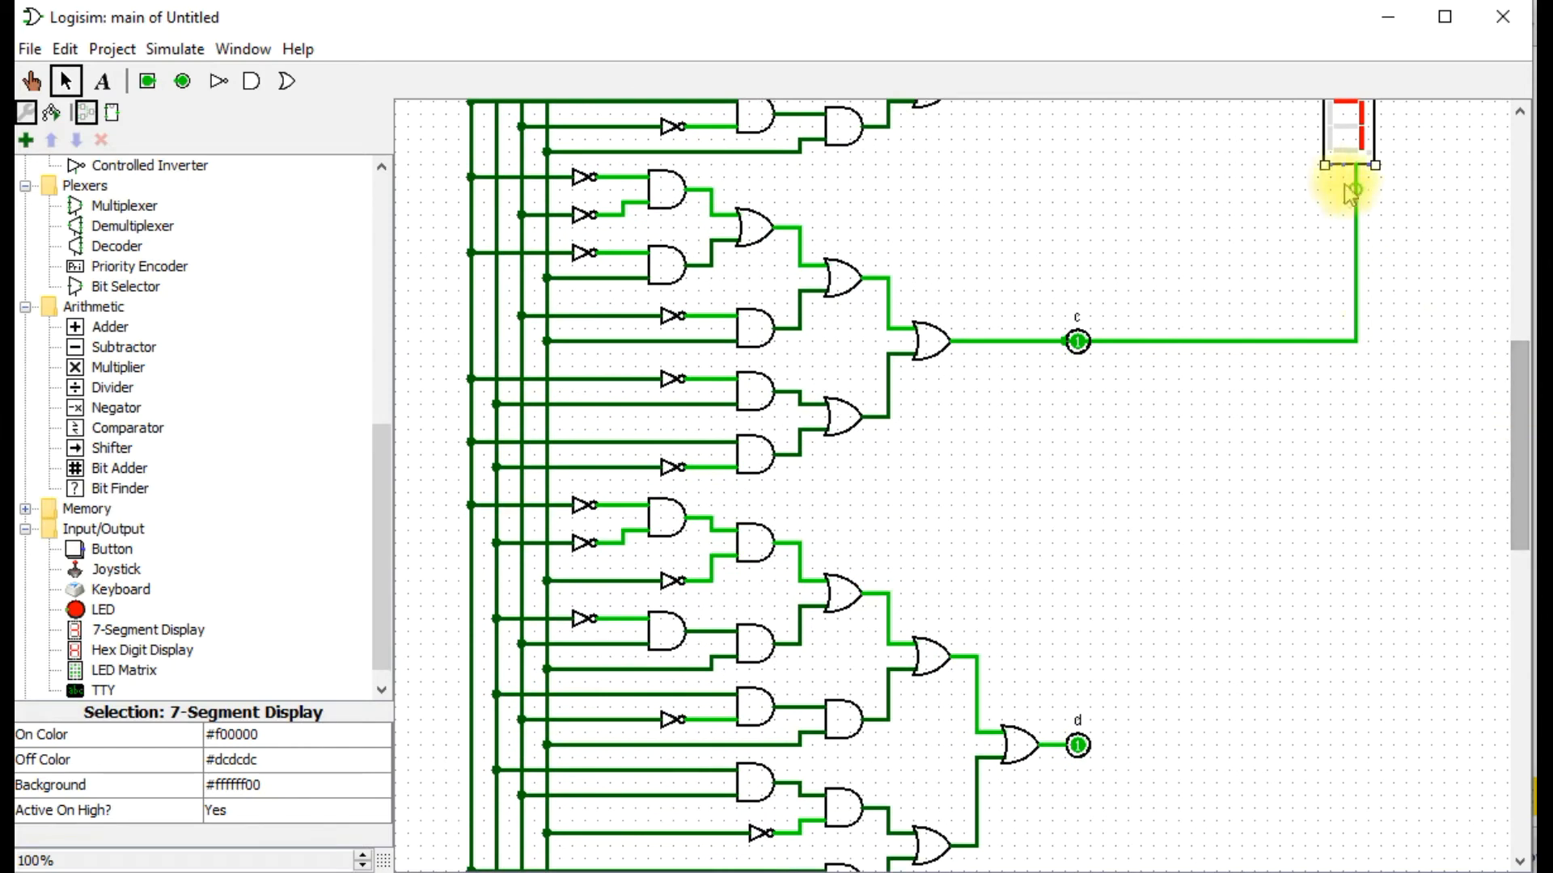
mouse_move(1347, 169)
mouse_down()
mouse_move(1272, 609)
mouse_move(1105, 754)
mouse_move(1043, 744)
mouse_move(1053, 752)
mouse_up()
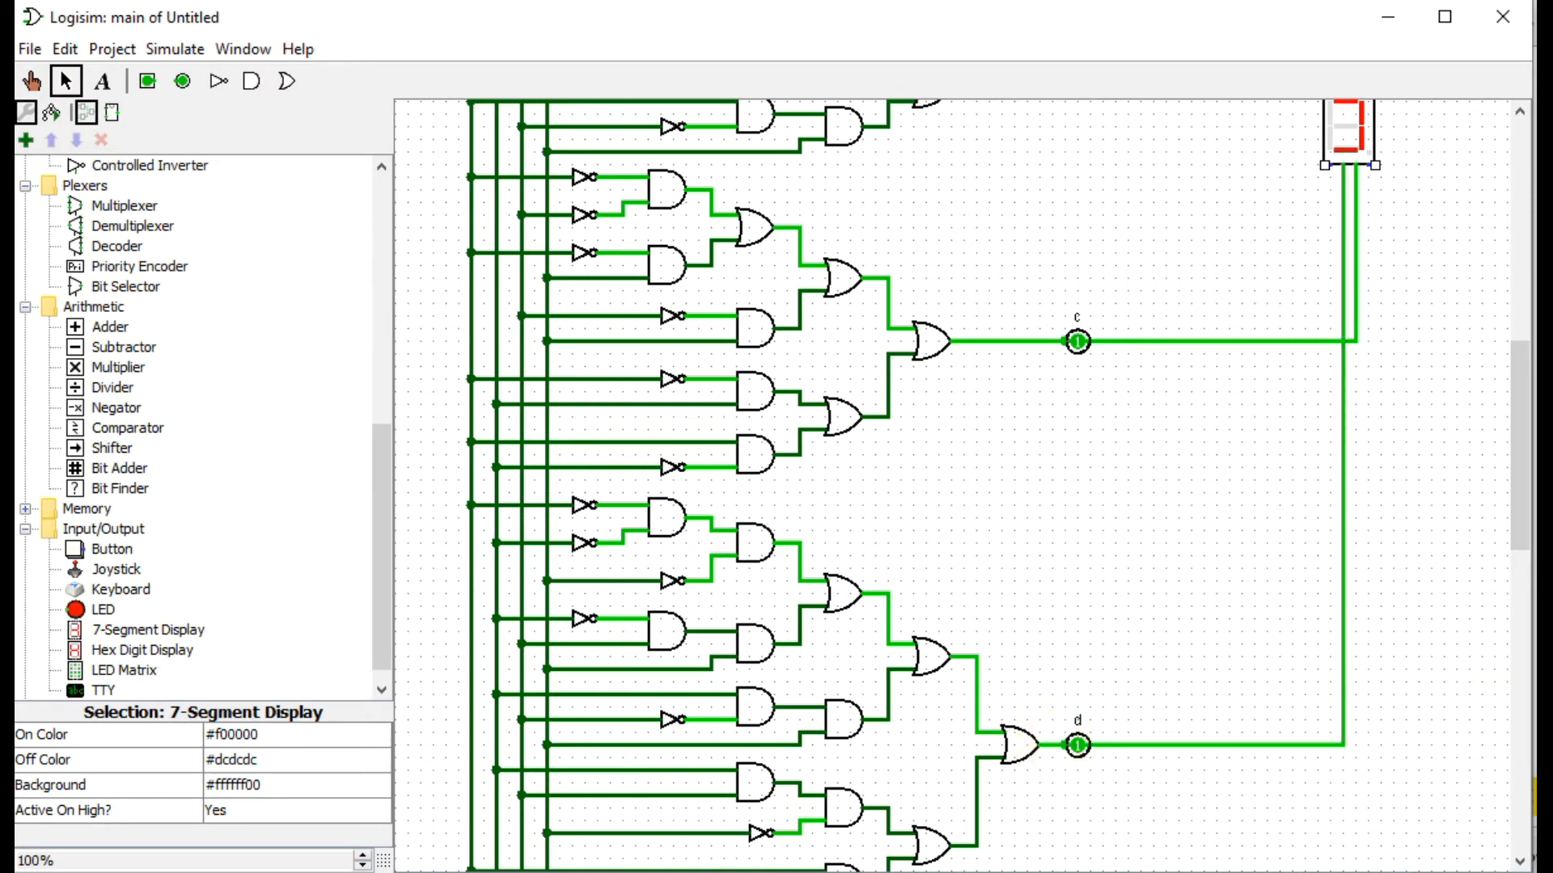
drag(1529, 503, 1521, 558)
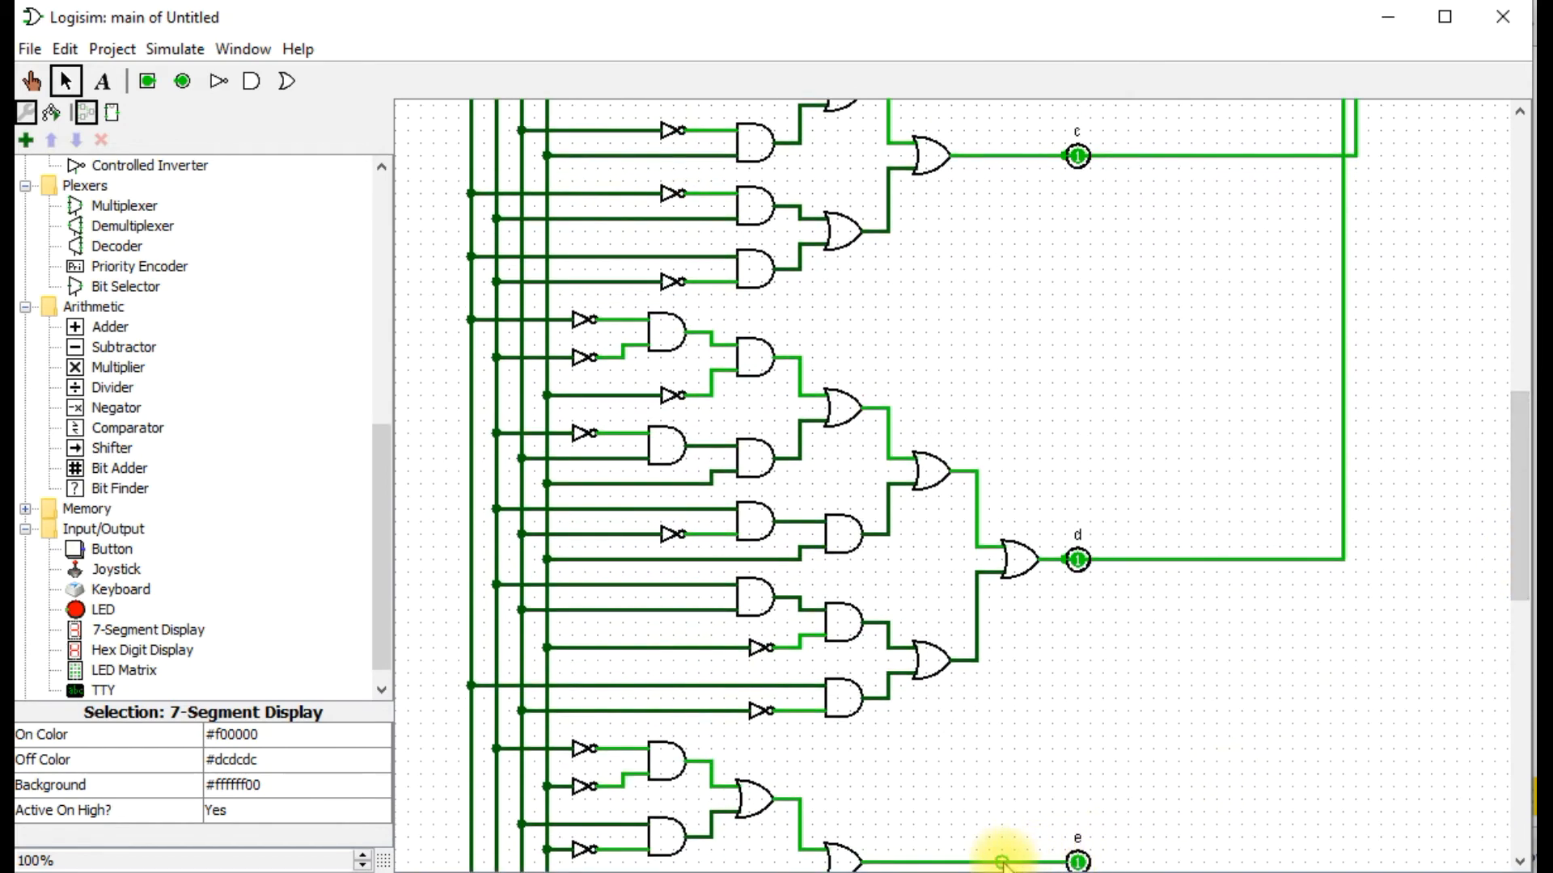
drag(1003, 859, 1330, 129)
drag(1520, 478, 1521, 352)
drag(1330, 599, 1338, 449)
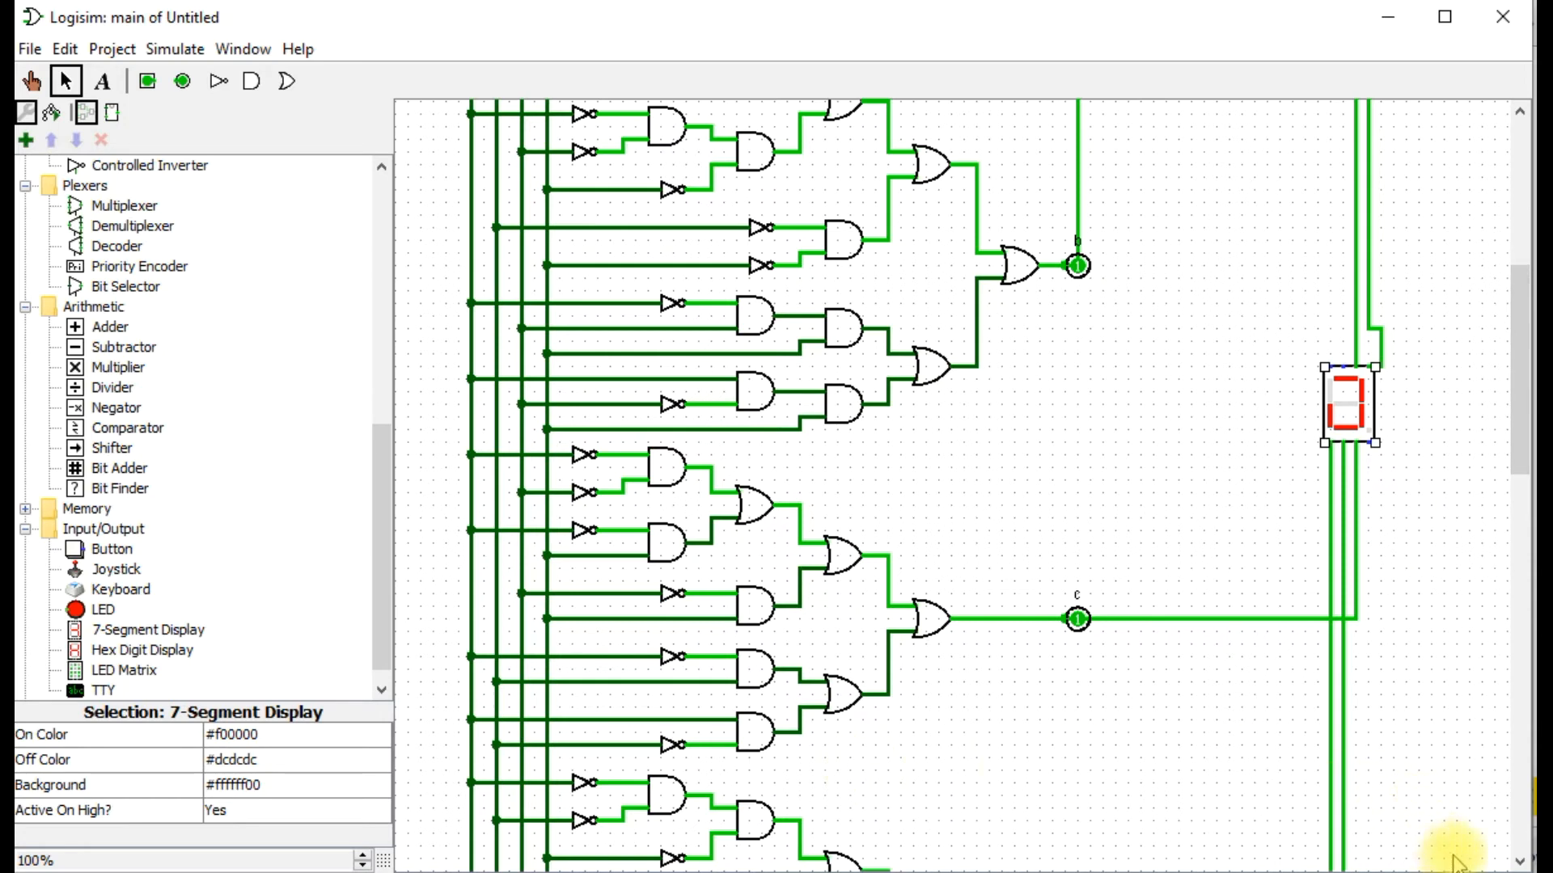
Draw wires from outputs g and f outward and then up toward the display, in separate vertical runs.
scroll(1465, 861, down, 10)
drag(1066, 642, 1205, 41)
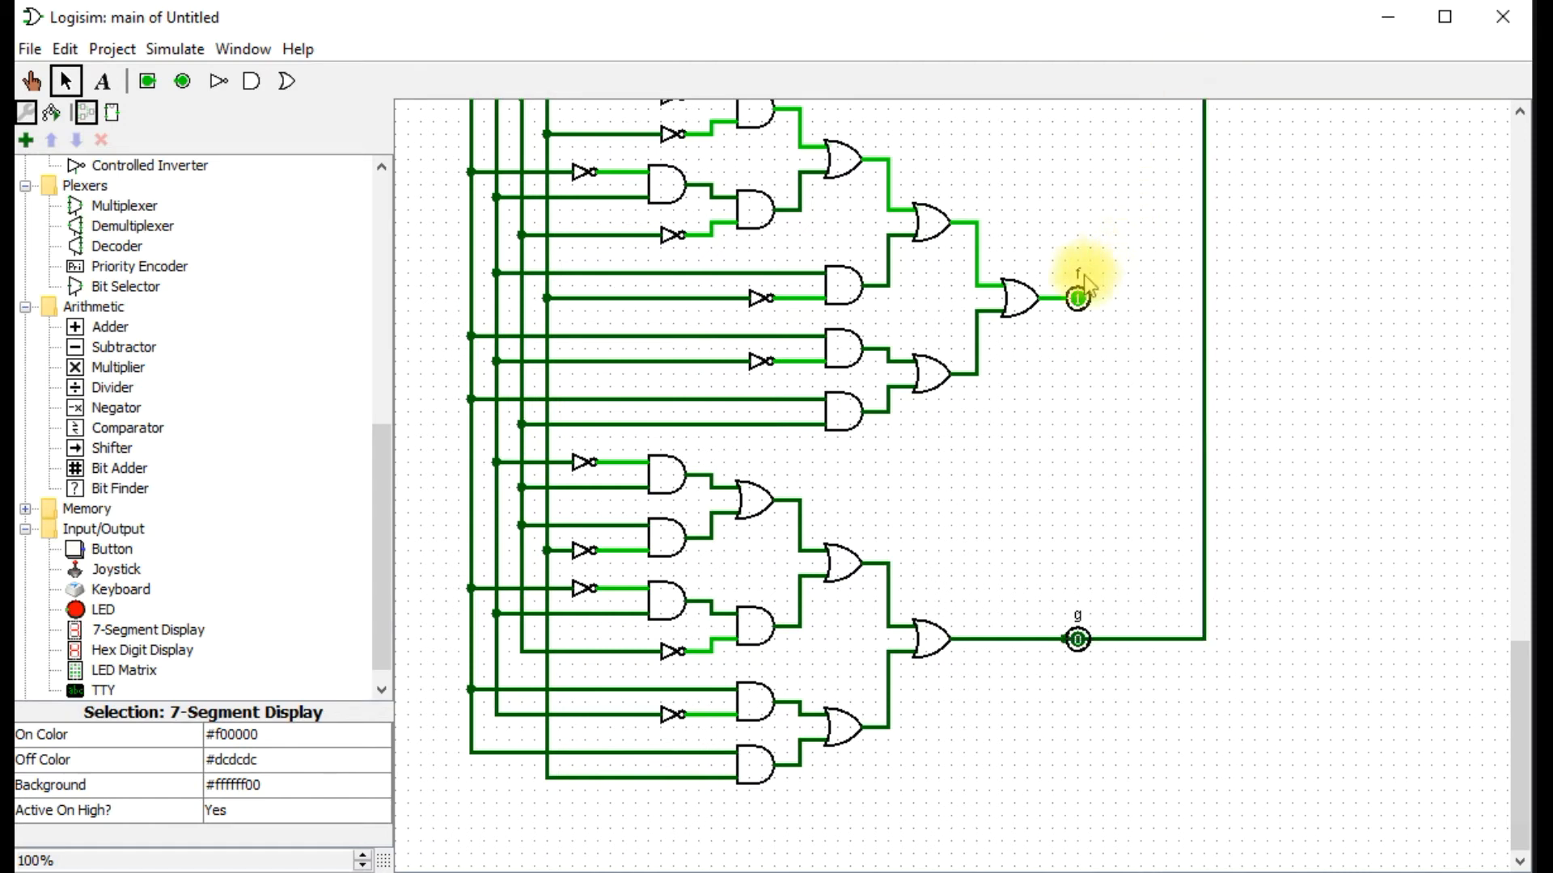
drag(1064, 304, 1171, 7)
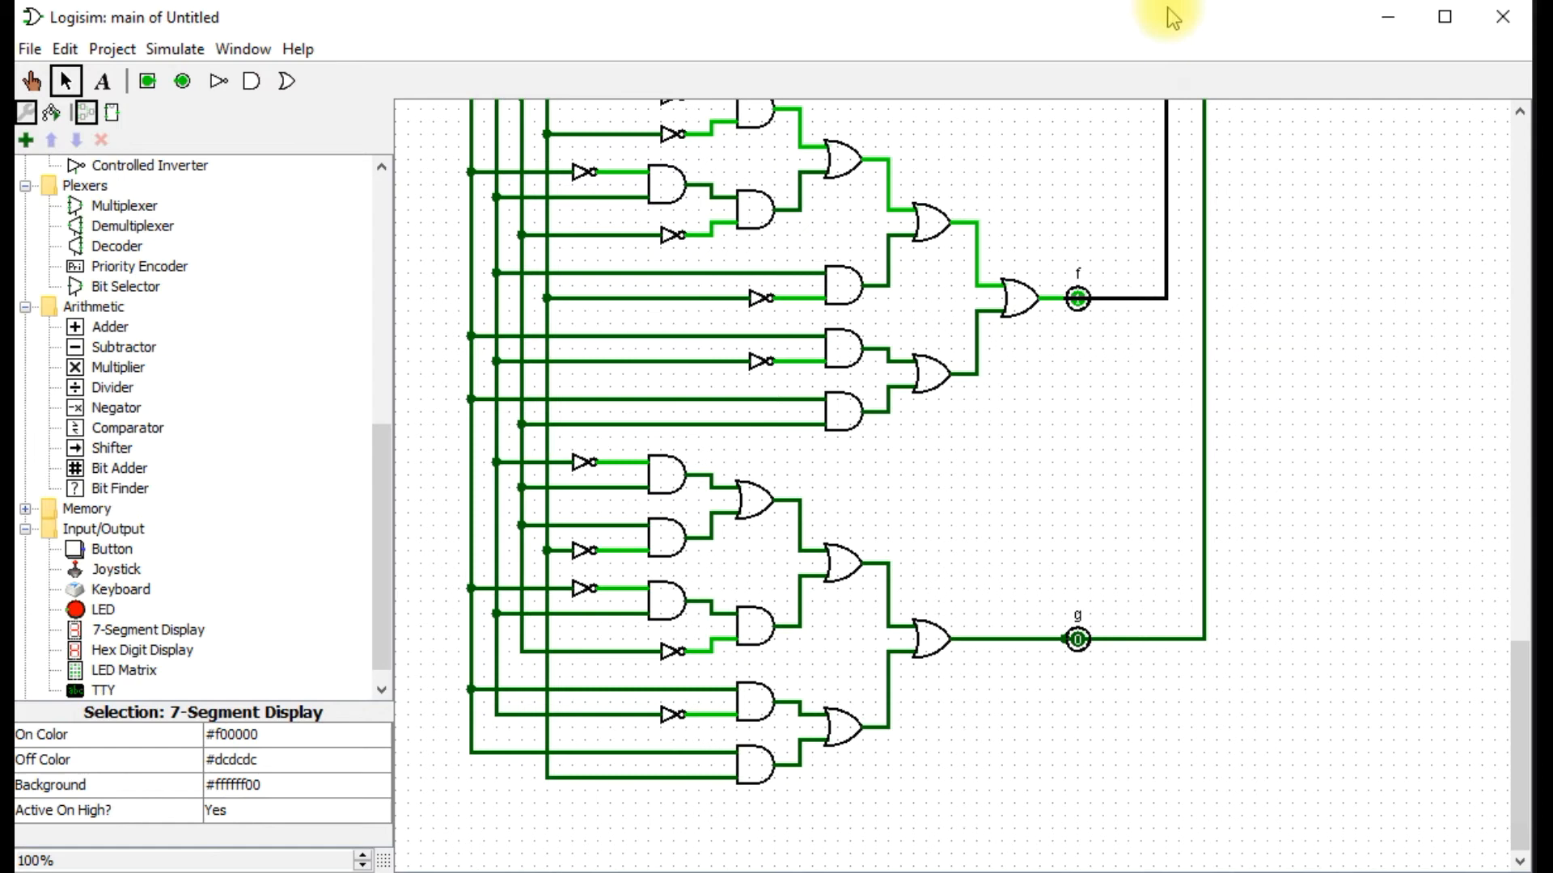
drag(1174, 3, 1179, 2)
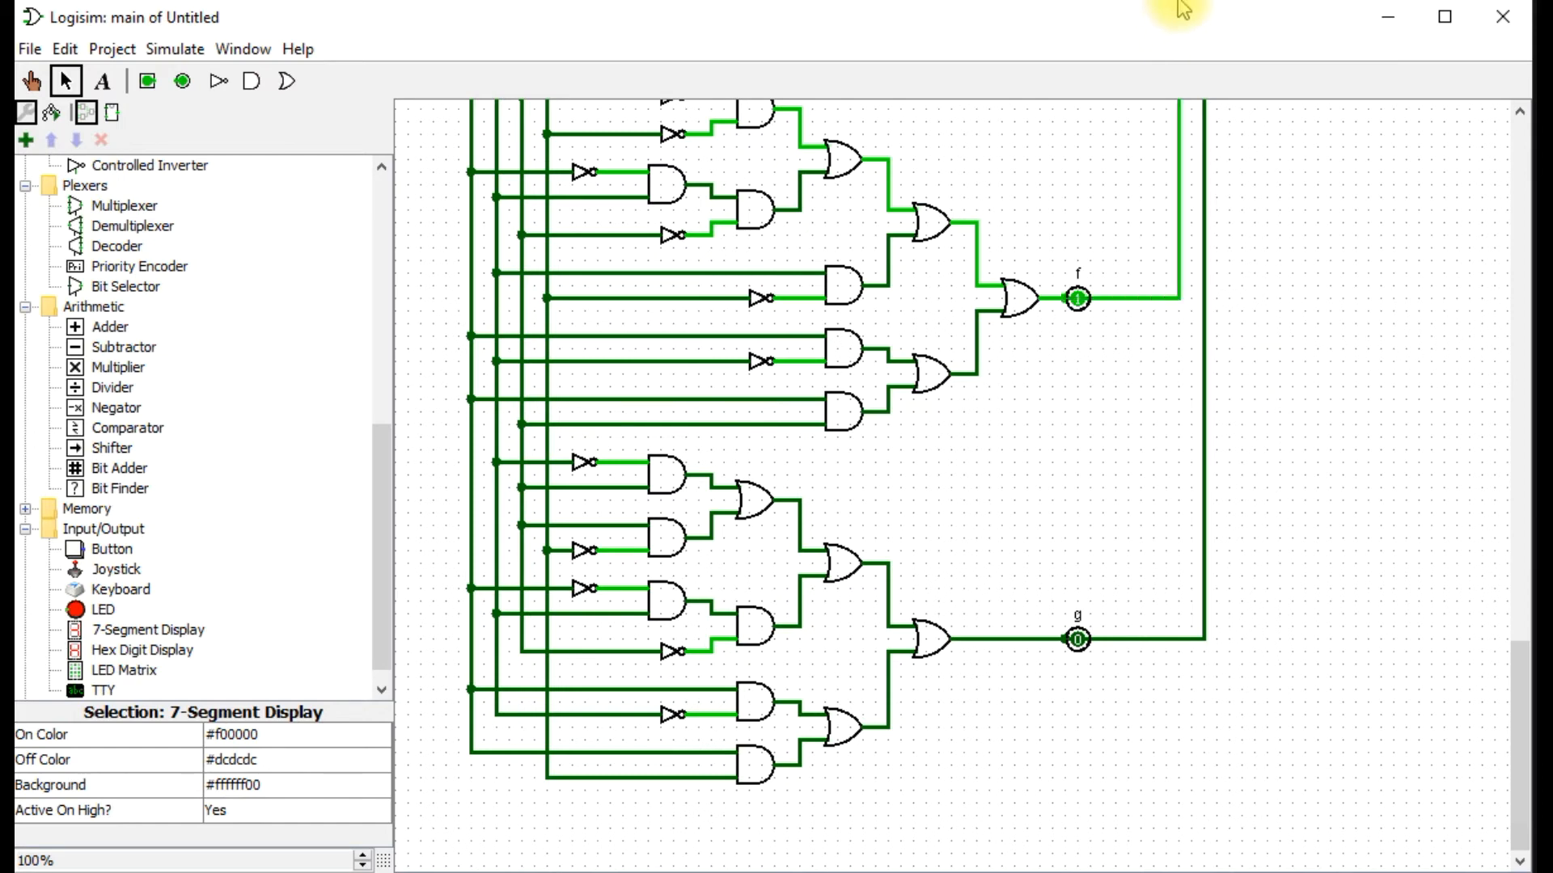
Extend the vertical wires from outputs g and f upward past outputs e and d, stopping below output c.
click(1505, 602)
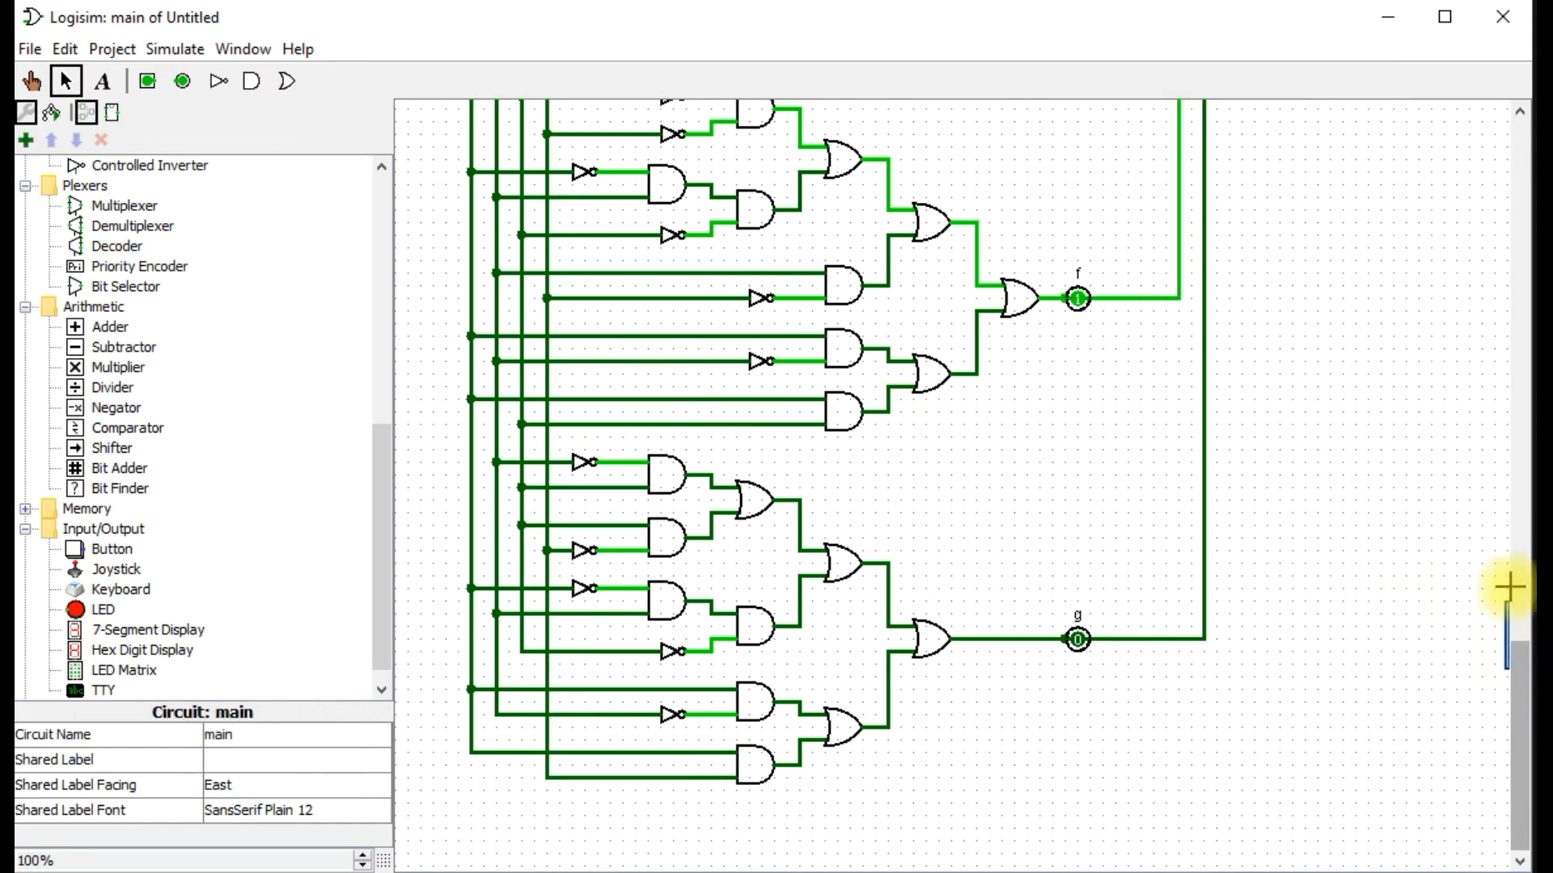
drag(1520, 643, 1522, 427)
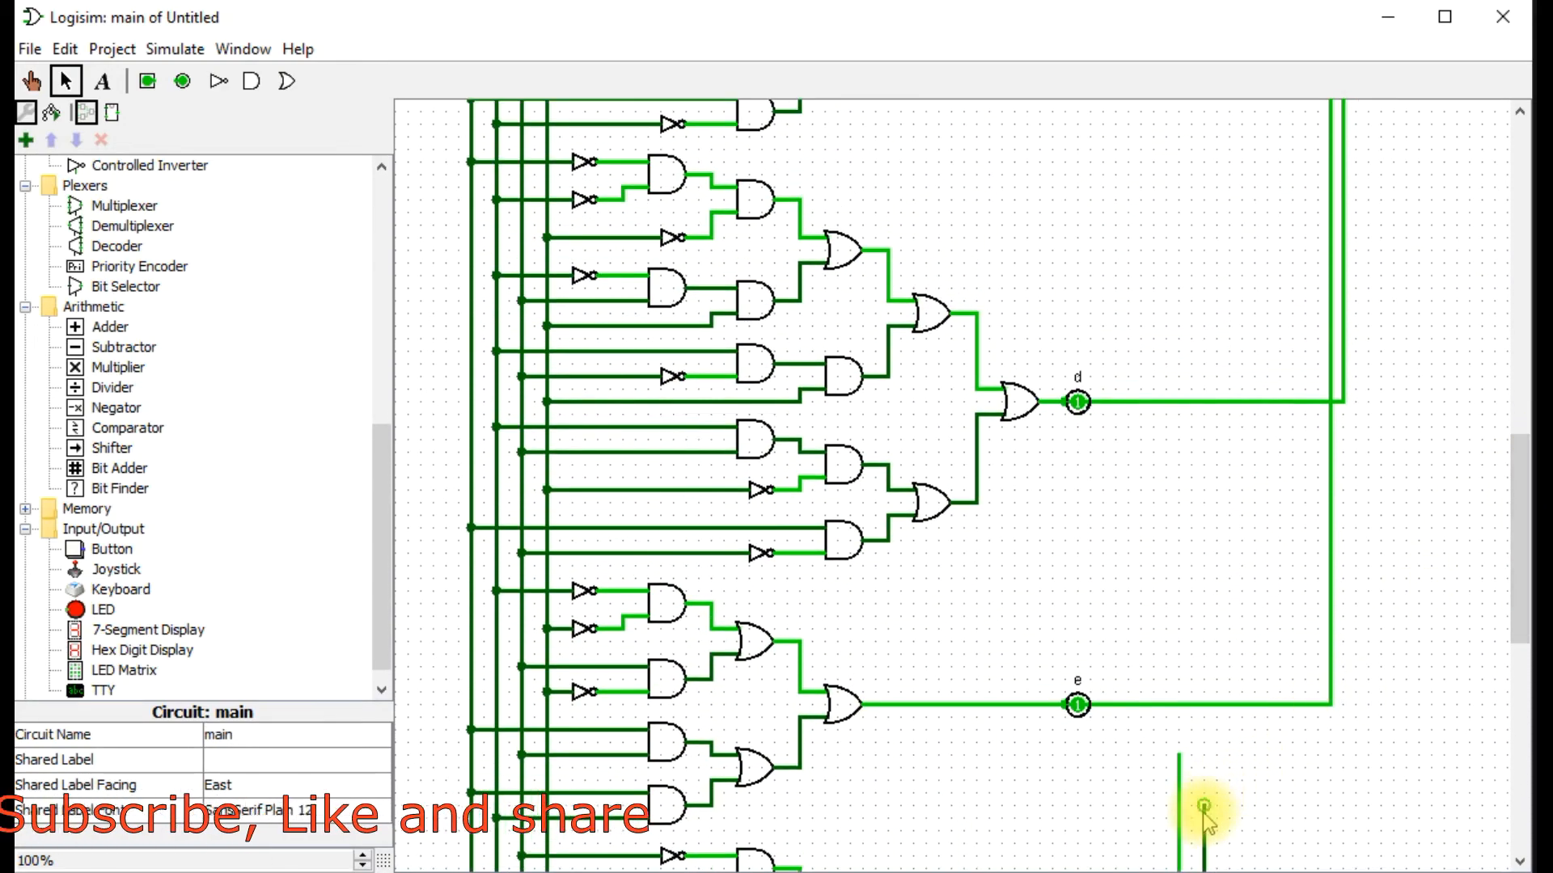
drag(1205, 809, 1203, 148)
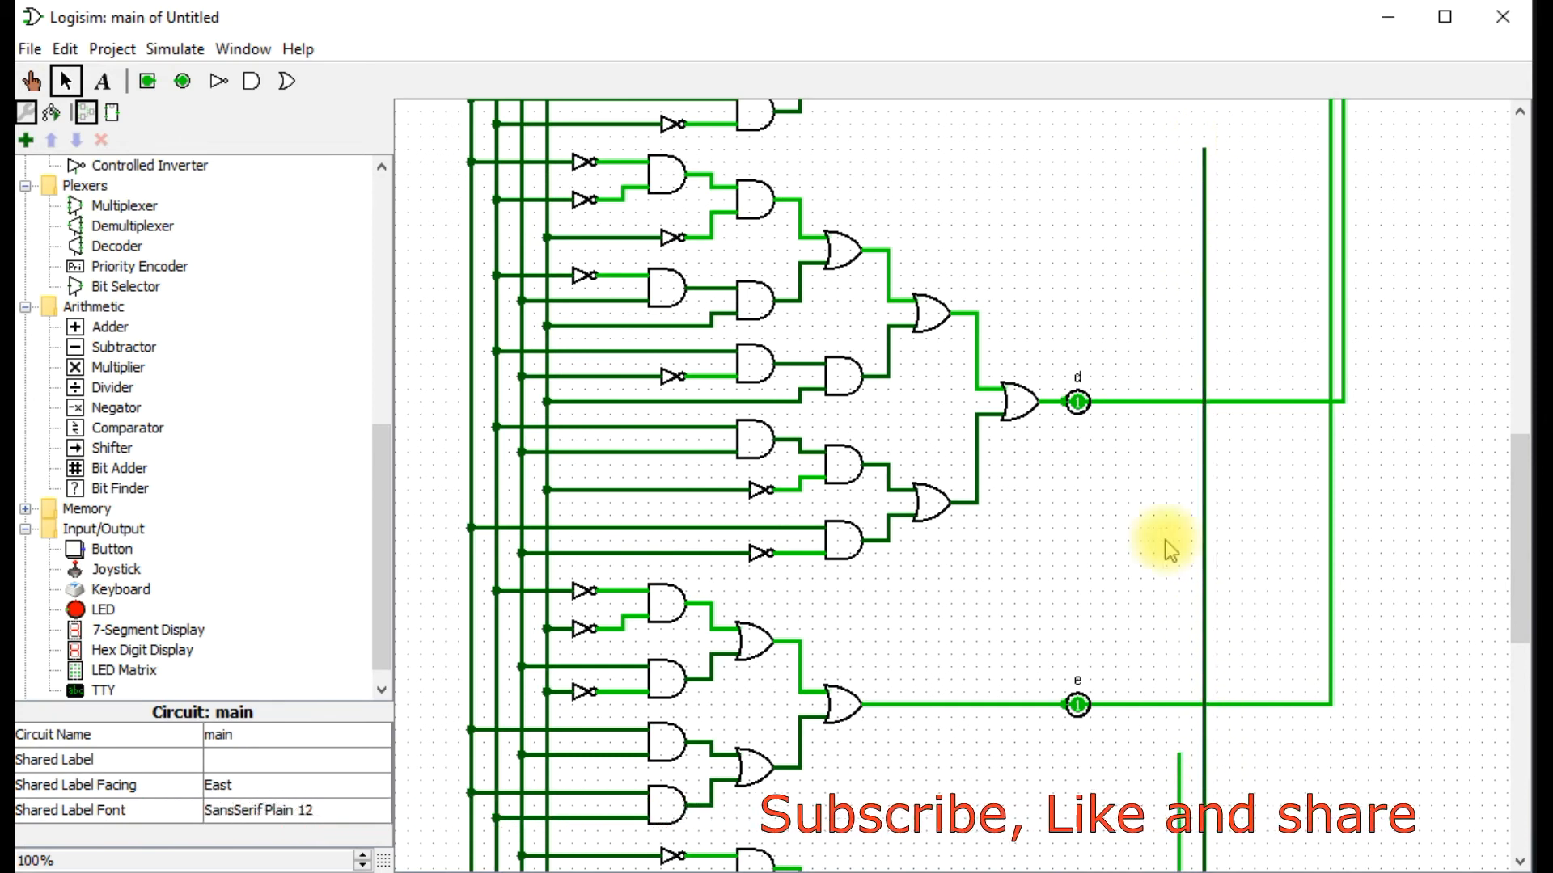
drag(1178, 752, 1179, 136)
drag(1520, 495, 1526, 337)
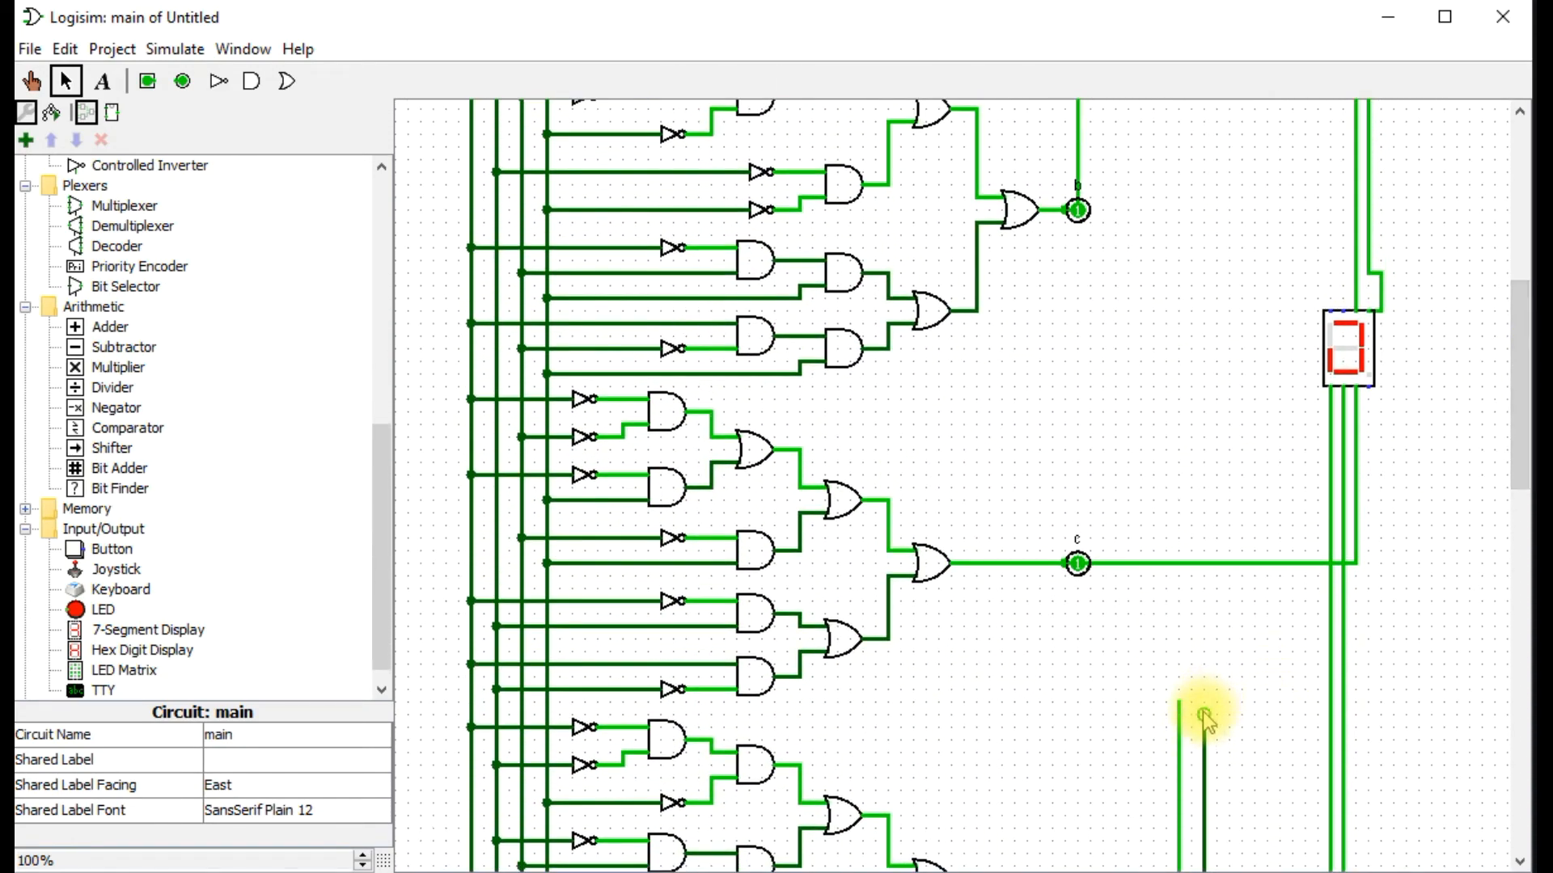
drag(1197, 719, 1196, 708)
Try to wire the display's segment f input to the vertical wire from output g, and undo it.
mouse_move(1342, 312)
mouse_down()
mouse_move(1338, 262)
mouse_move(1218, 262)
mouse_up()
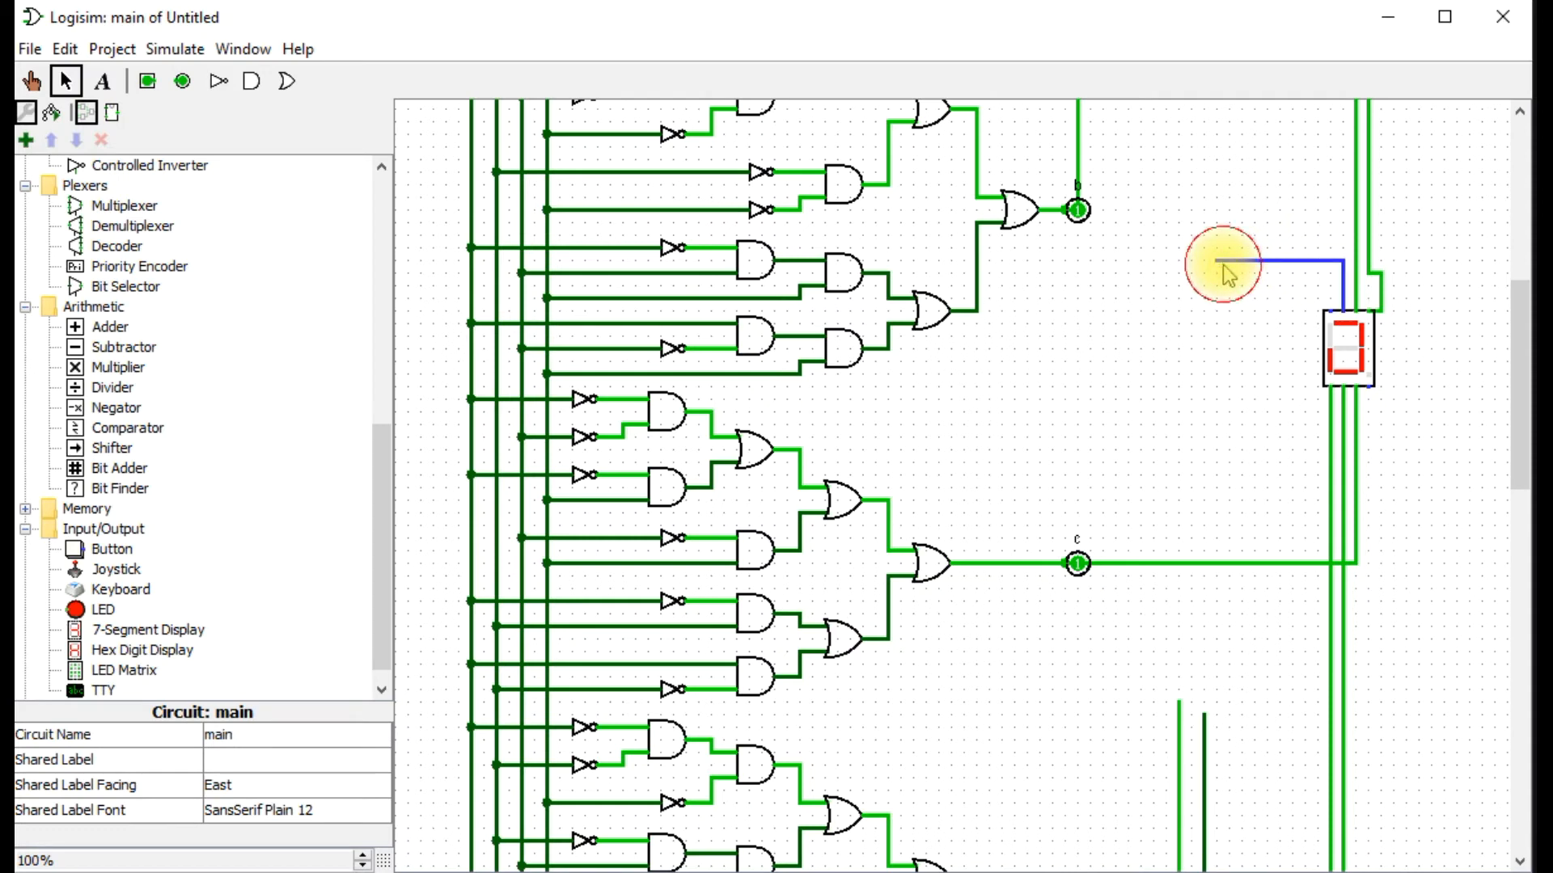
mouse_move(1225, 414)
mouse_down()
mouse_move(1227, 689)
mouse_move(1204, 718)
mouse_up()
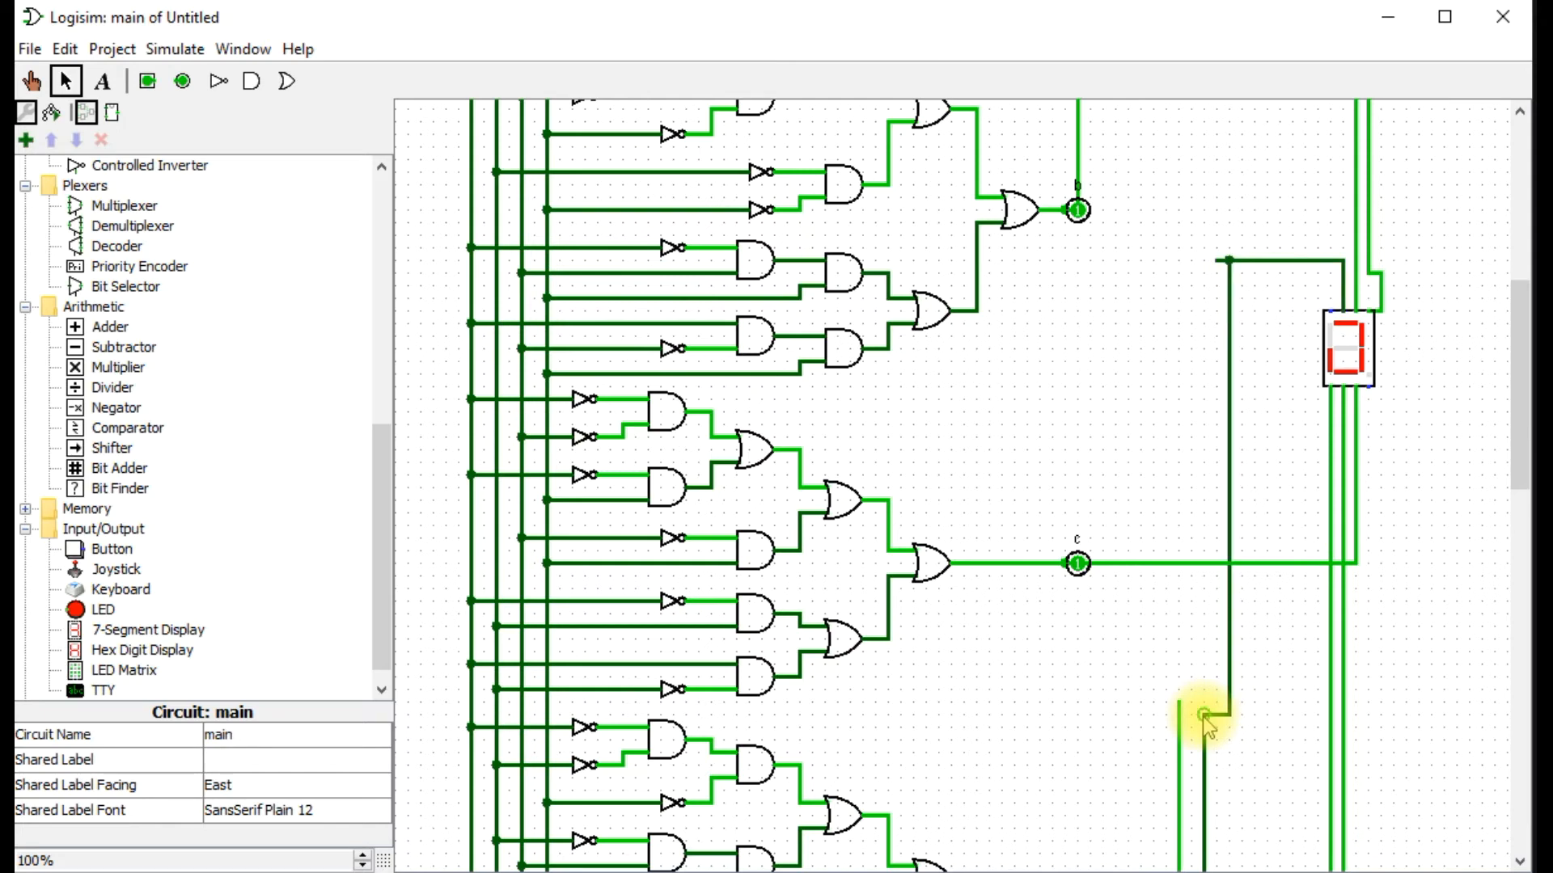
key(ctrl+z)
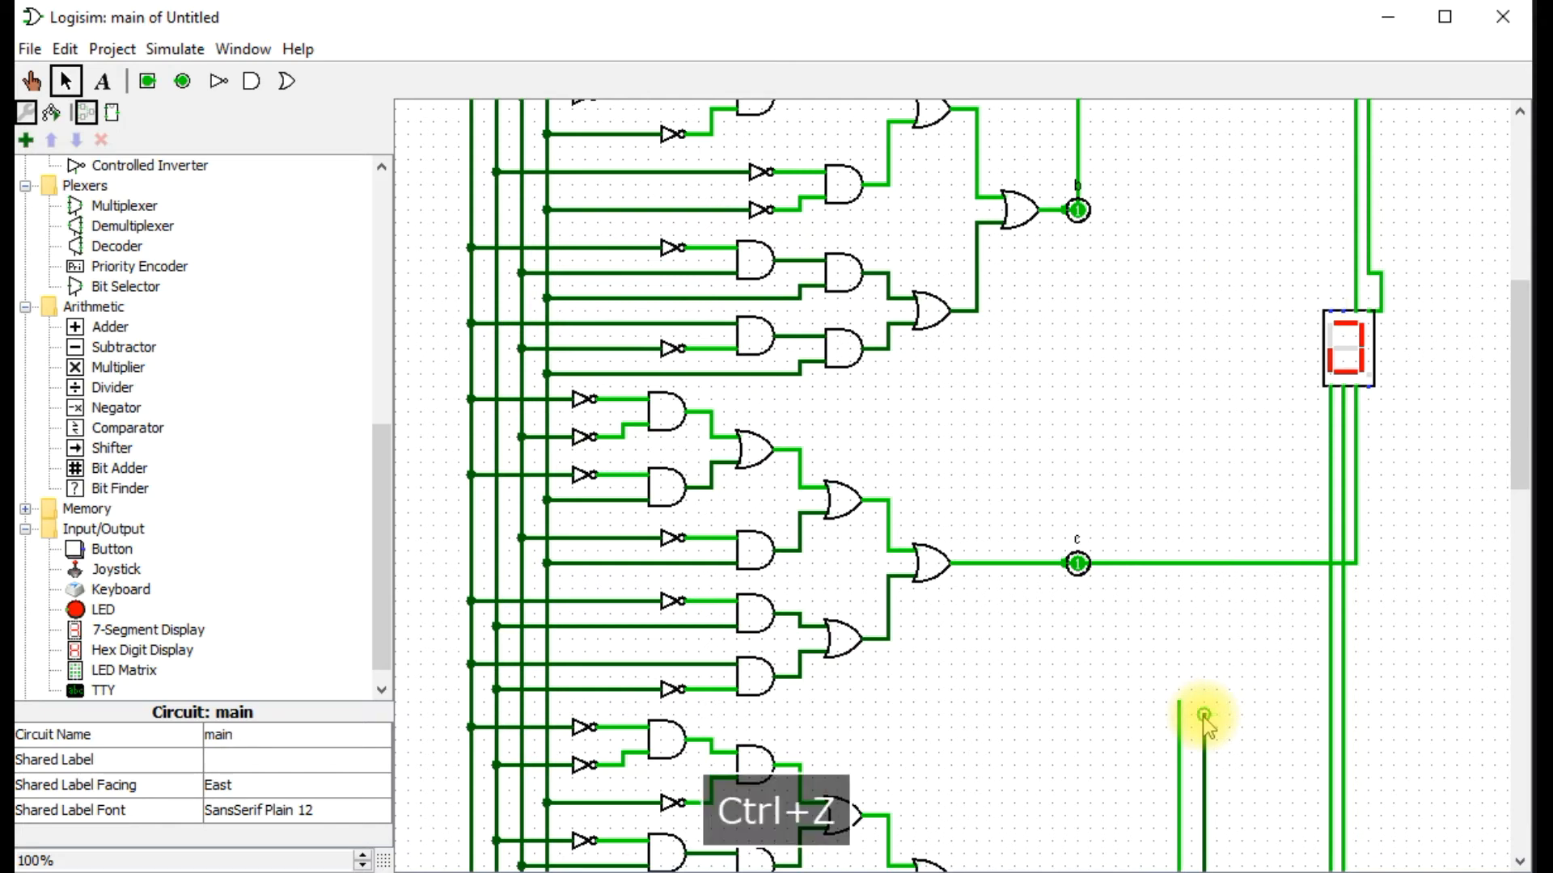
Wire the display's segment f input on its upper edge to the vertical wire from output f.
click(1344, 327)
mouse_move(1344, 327)
mouse_down()
mouse_move(1282, 235)
mouse_move(1221, 272)
mouse_up()
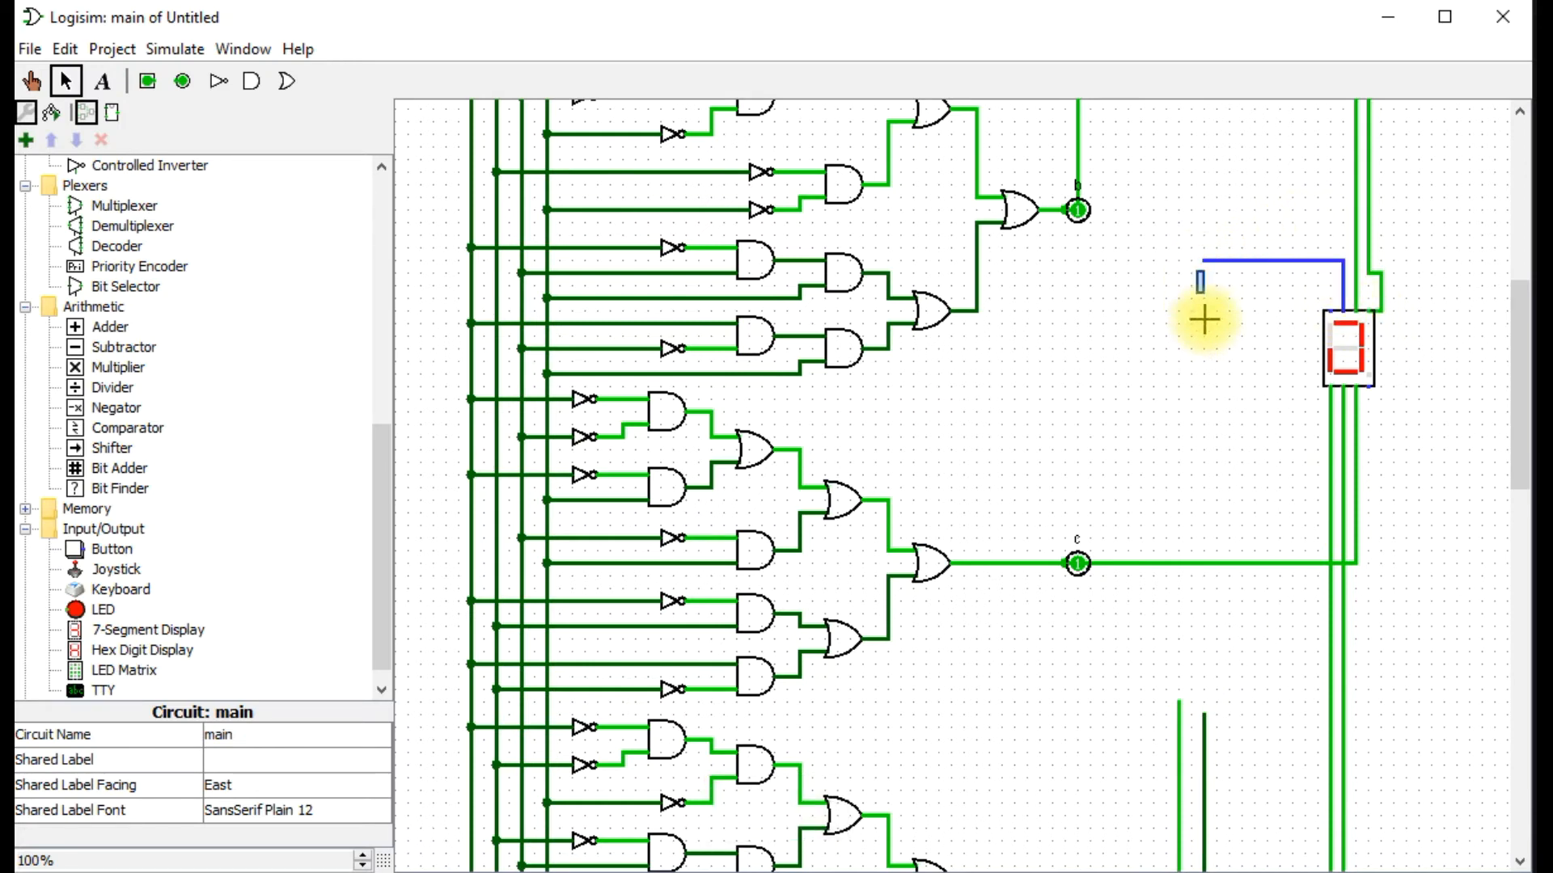
drag(1207, 263, 1207, 738)
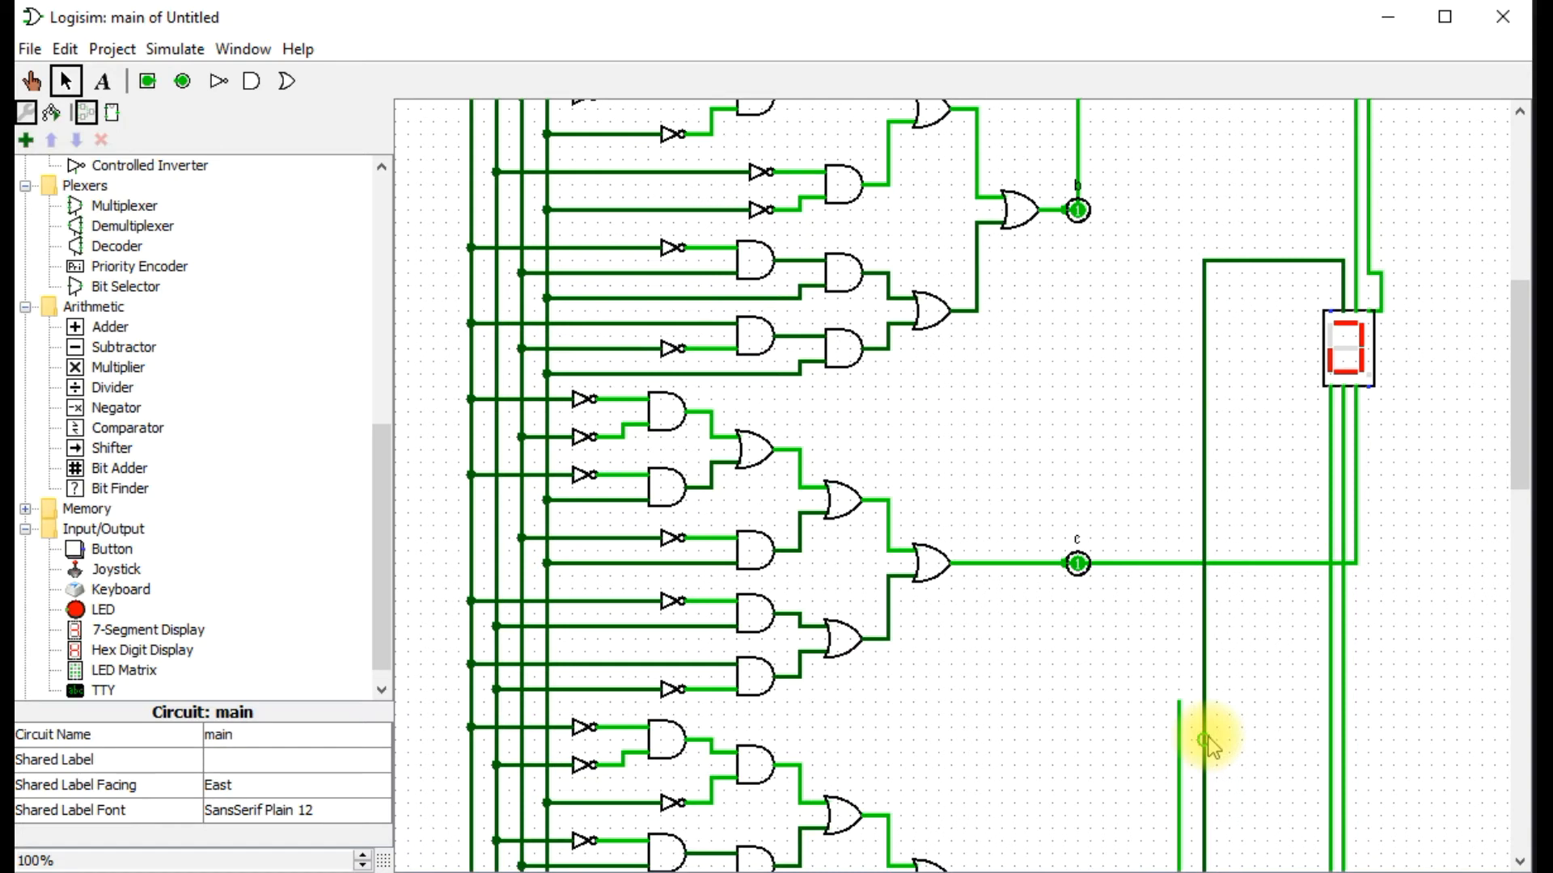
key(ctrl+z)
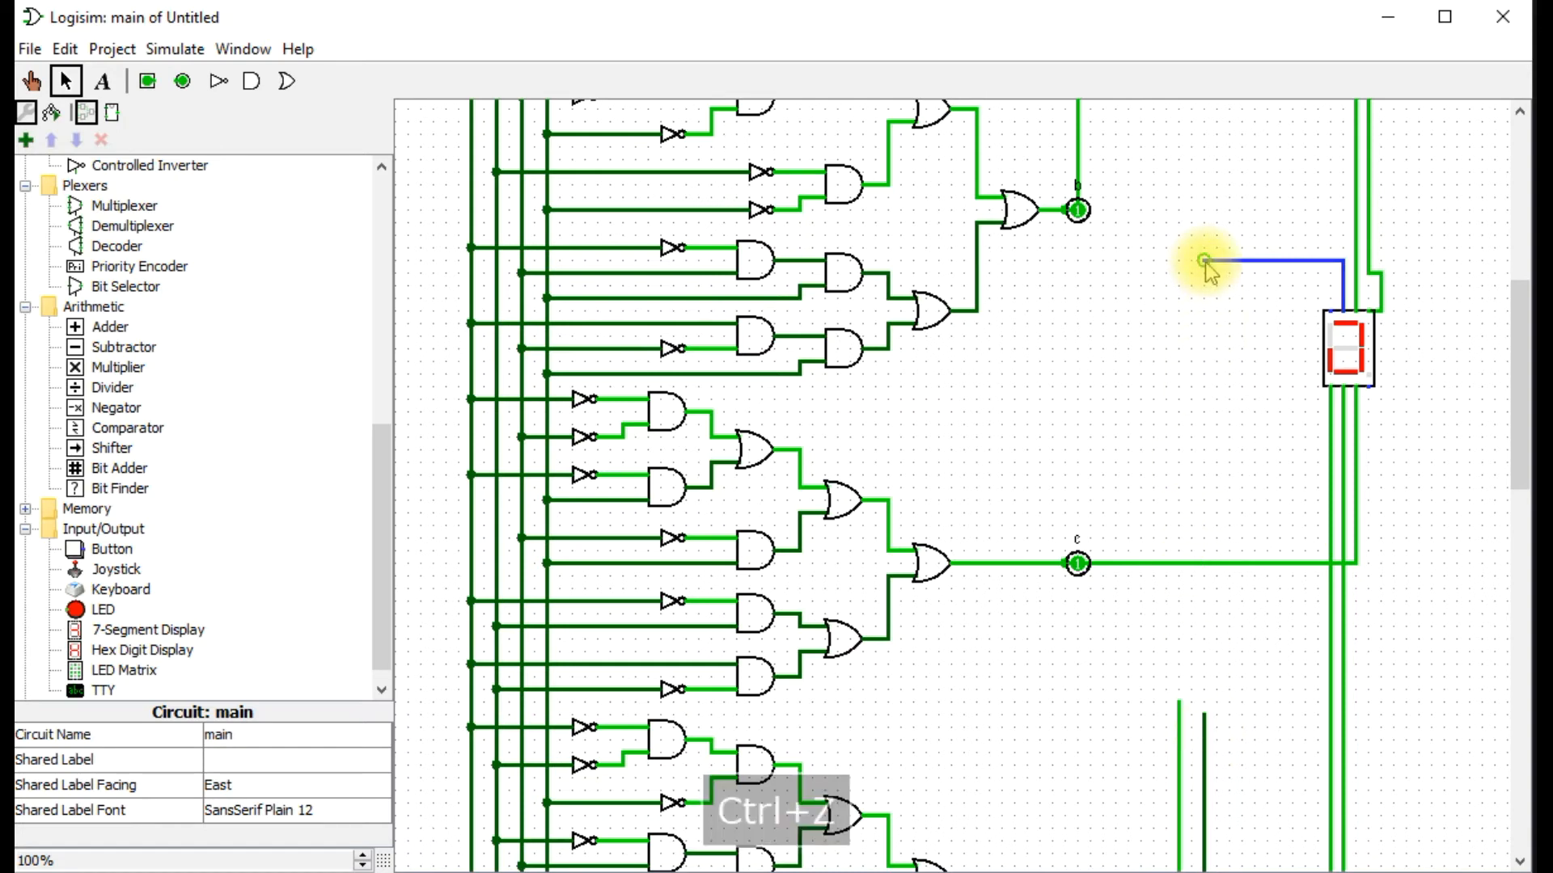
drag(1204, 262, 1182, 262)
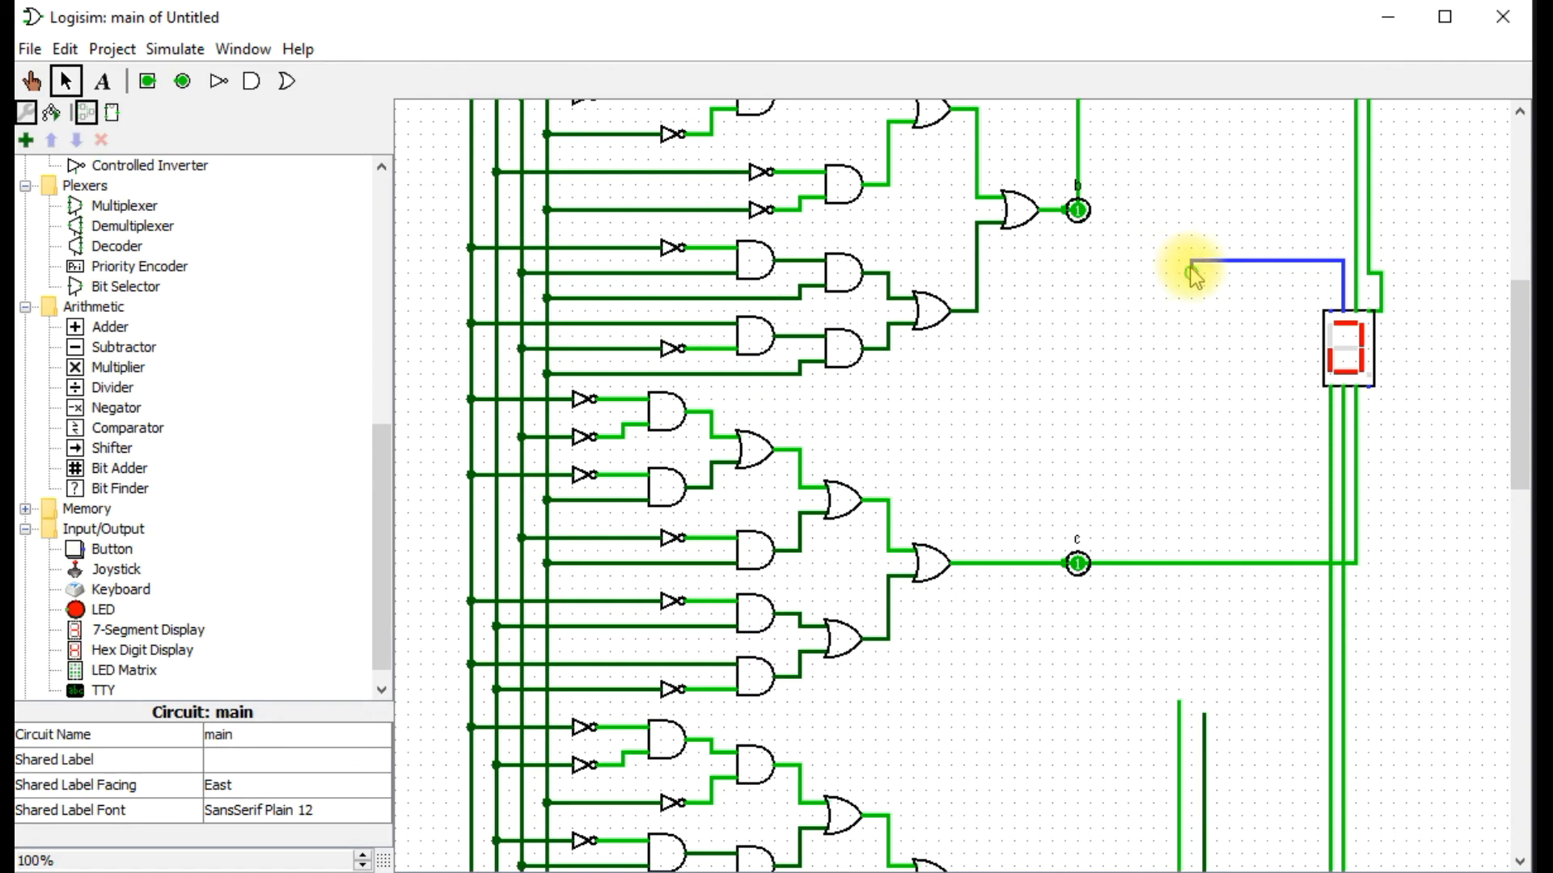
key(ctrl+z)
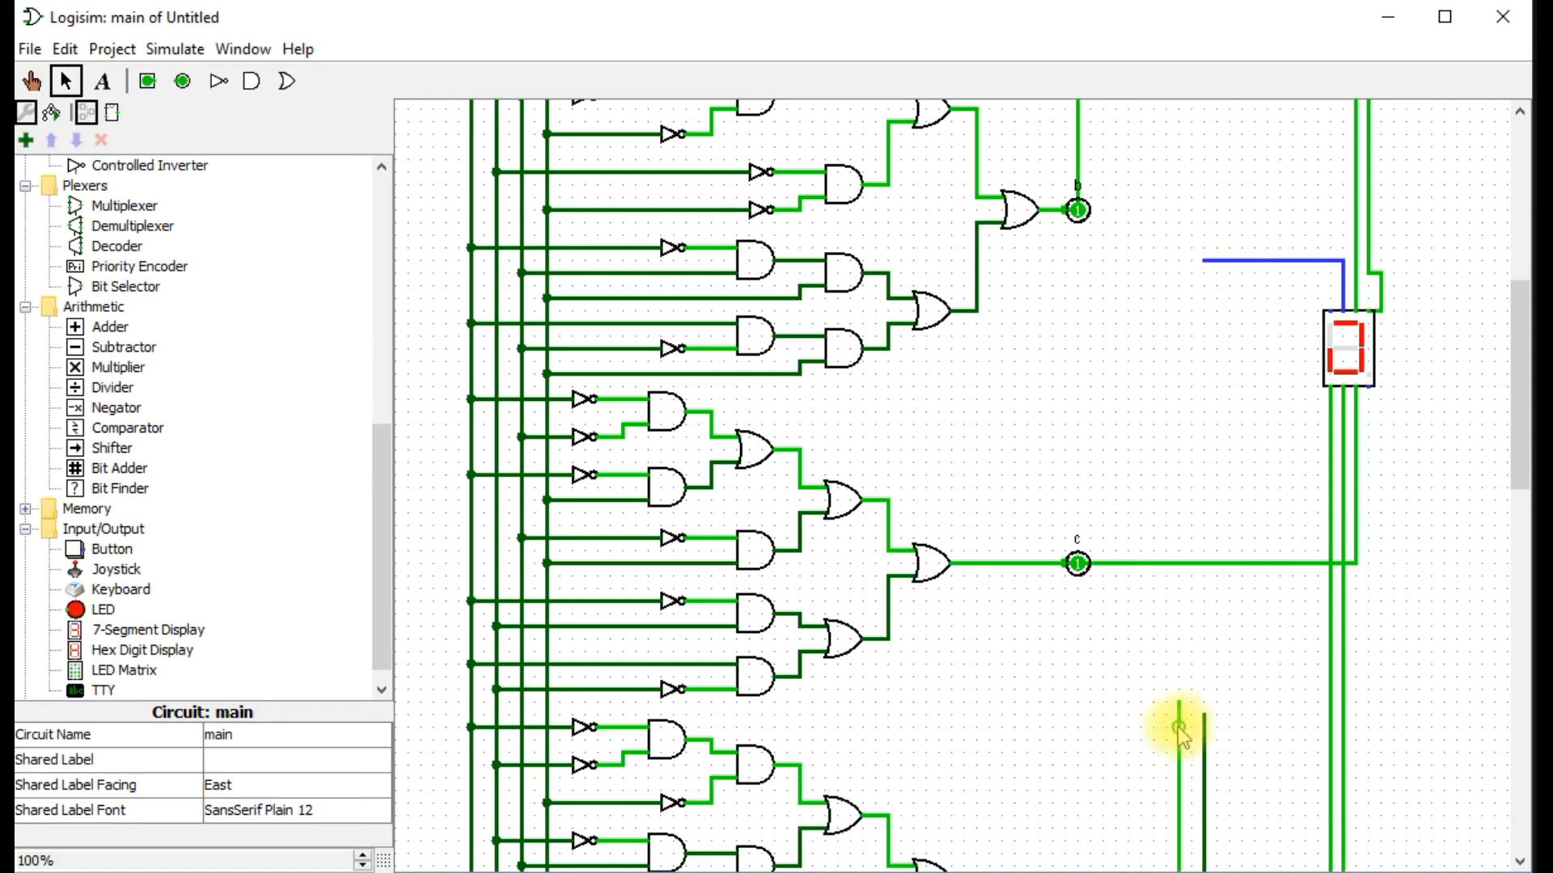
drag(1179, 714, 1213, 261)
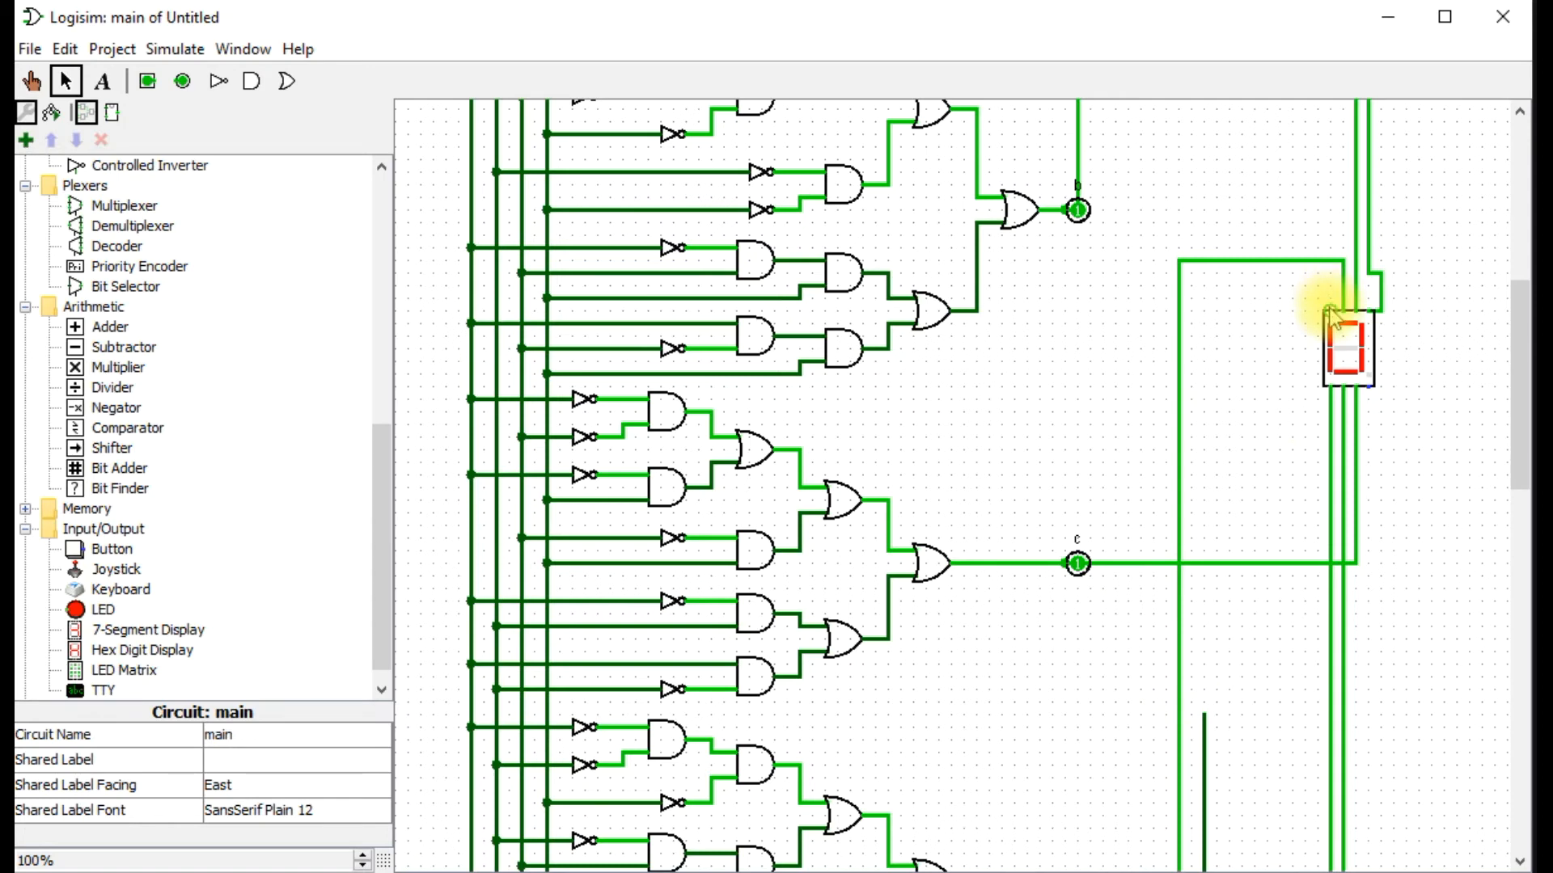
Try to wire the display's segment g input straight sideways along its upper edge and down to output g's wire, and undo it.
drag(1330, 311, 1204, 740)
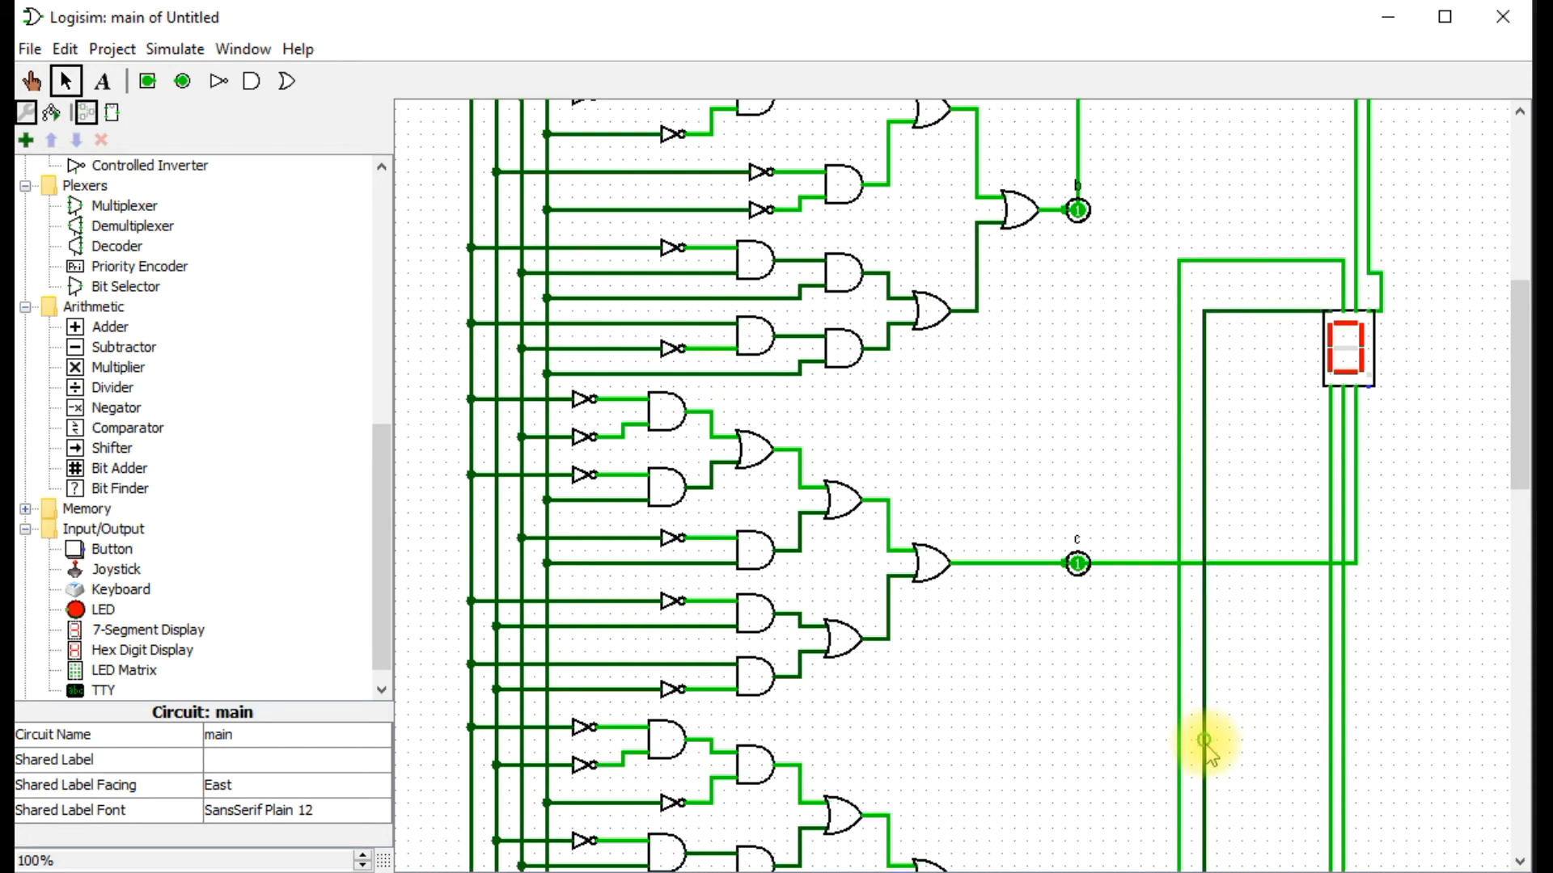
key(ctrl+z)
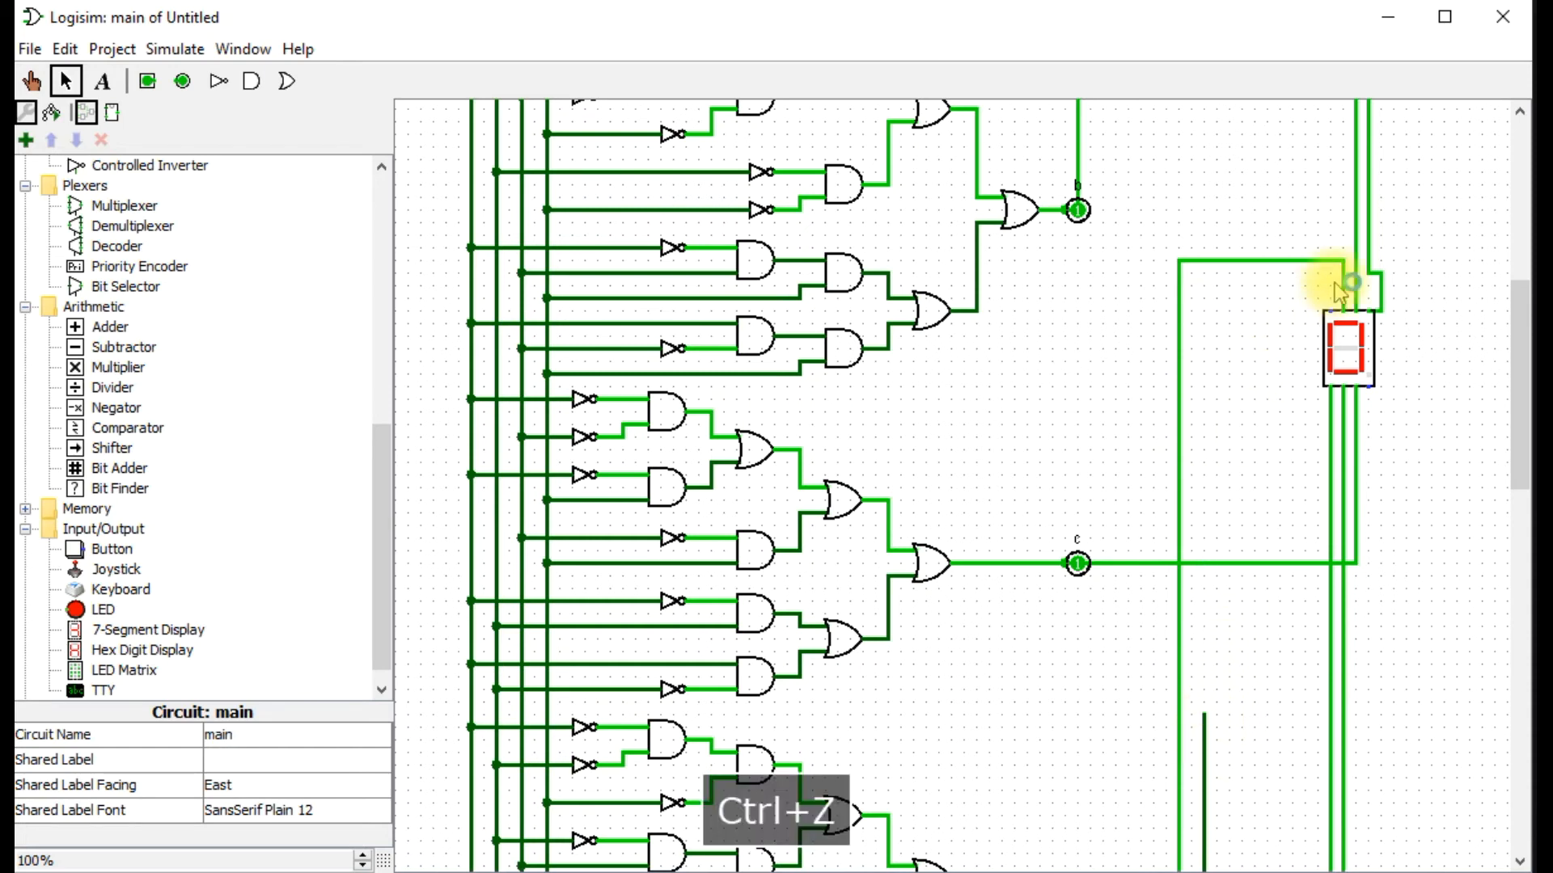
mouse_move(1329, 310)
mouse_down()
mouse_move(1231, 306)
mouse_move(1215, 340)
mouse_up()
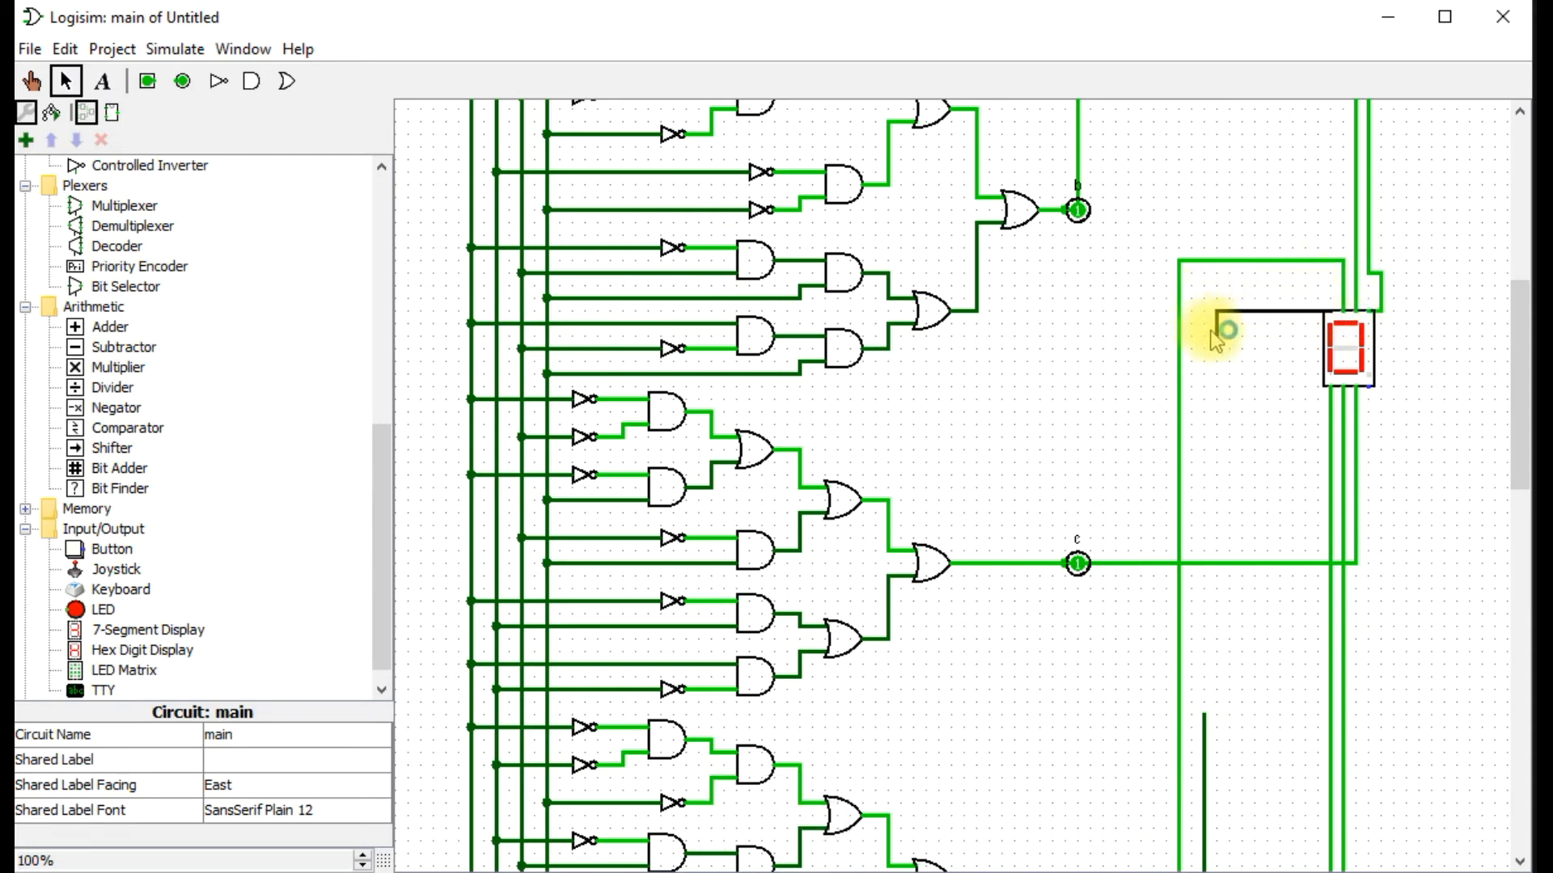
drag(1206, 338, 1207, 807)
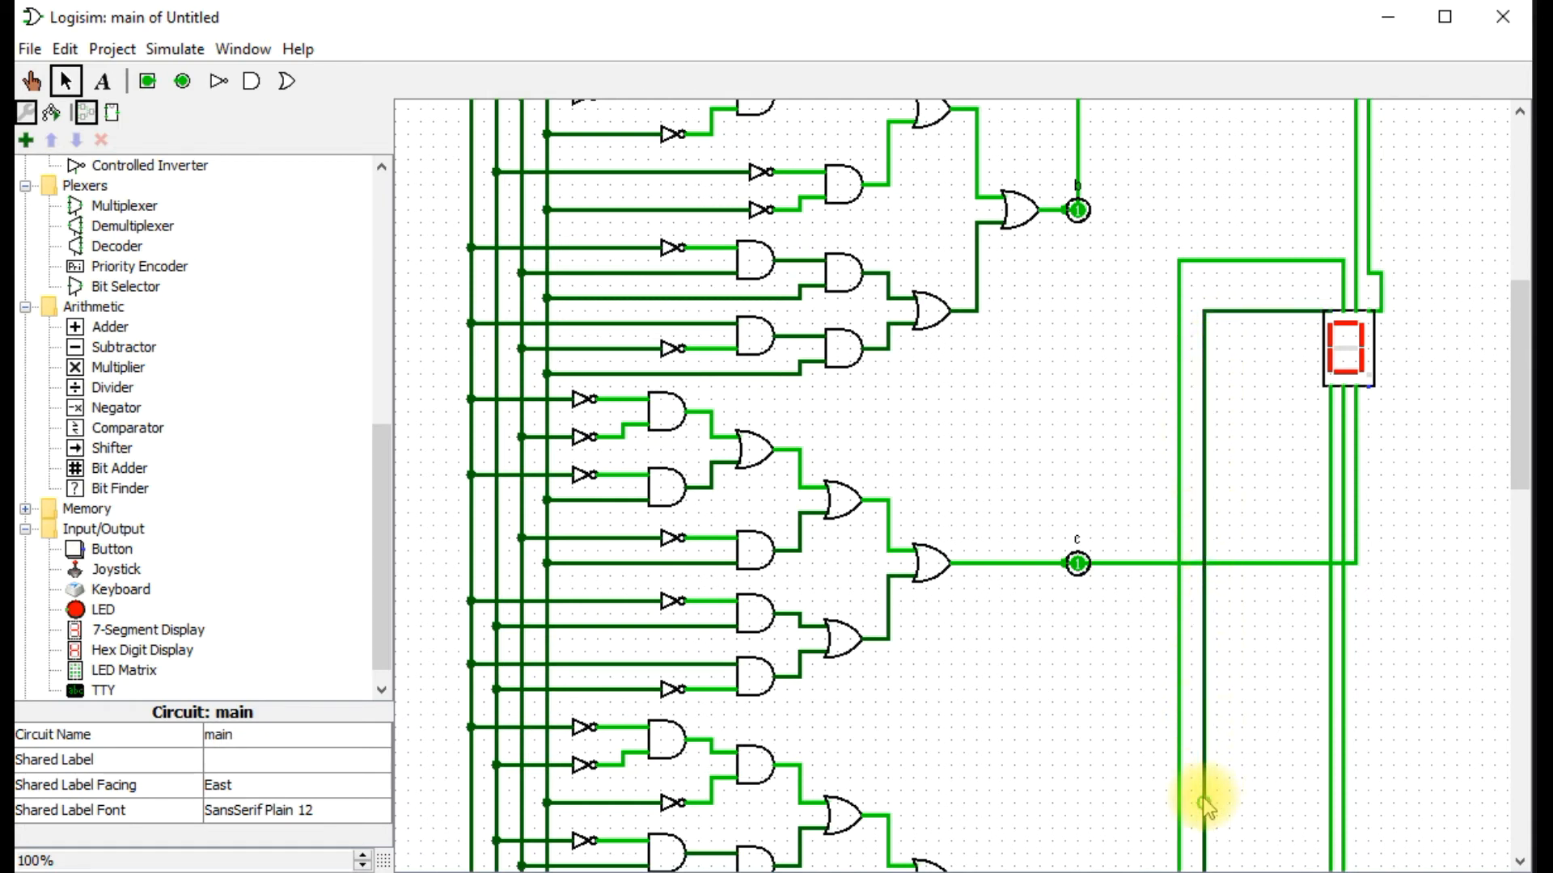
mouse_move(1521, 437)
mouse_down()
mouse_move(1522, 710)
mouse_move(1522, 416)
mouse_up()
key(ctrl+z)
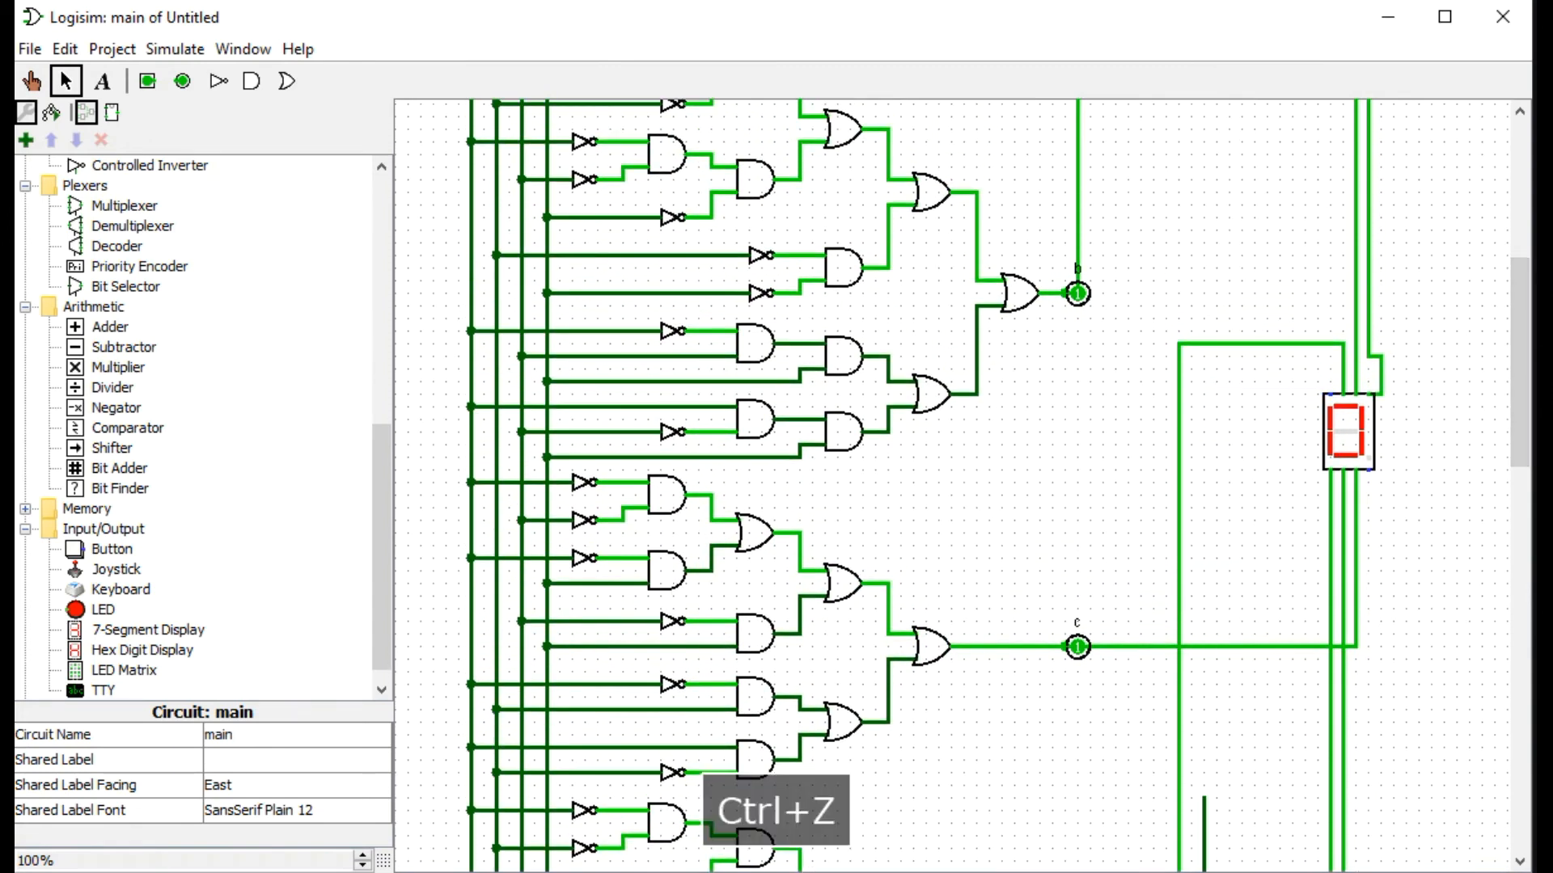
Wire the display's segment g input to output g's vertical wire, routing it above the display and just inside the segment f wire.
drag(1325, 366, 1204, 359)
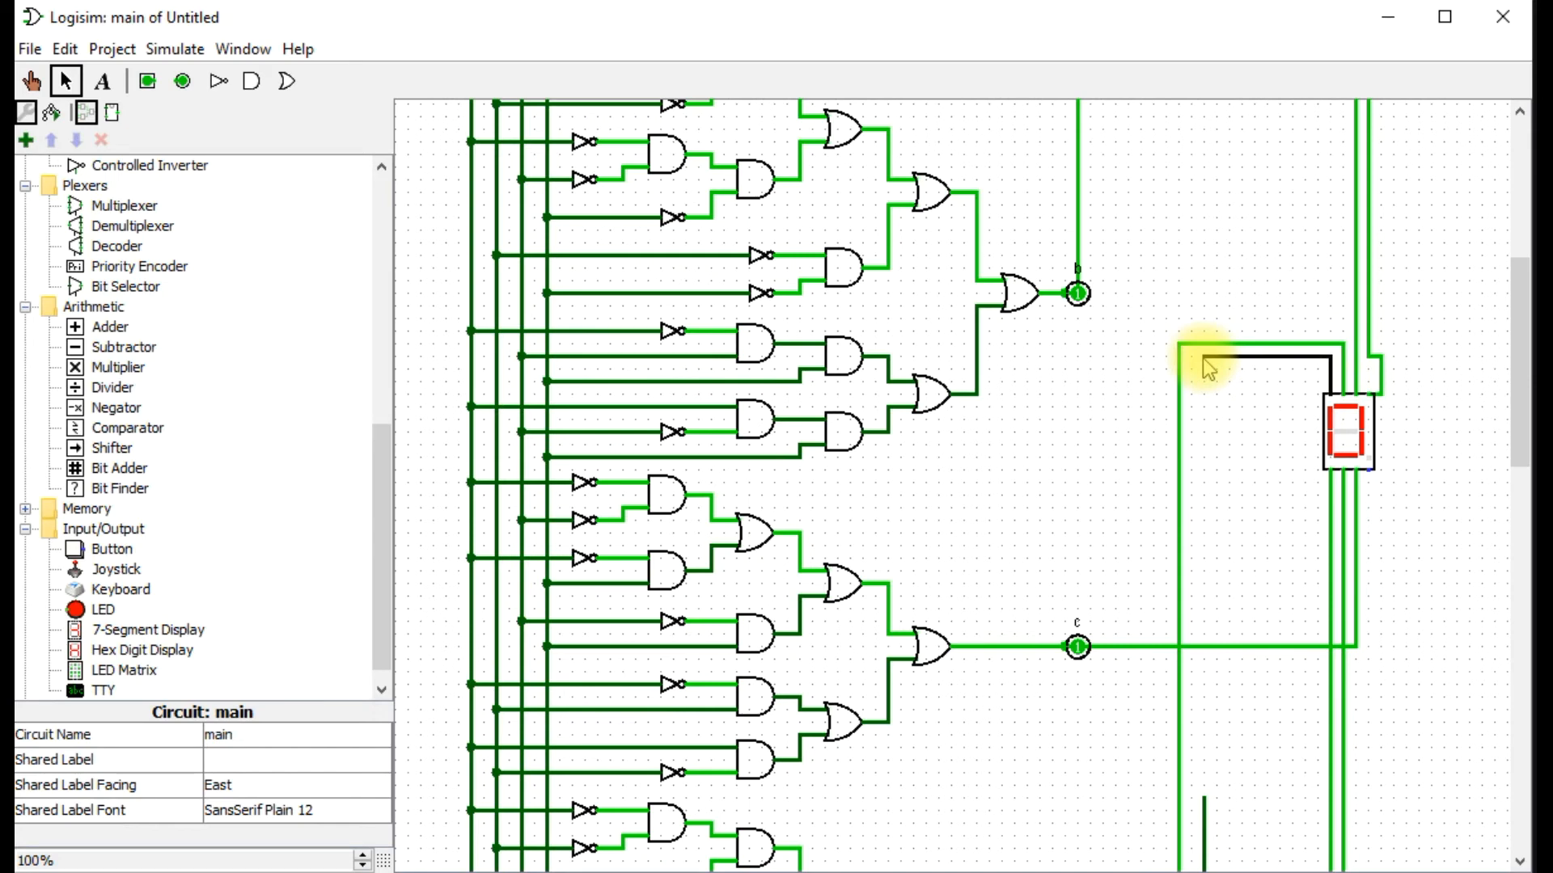
drag(1186, 355, 1196, 441)
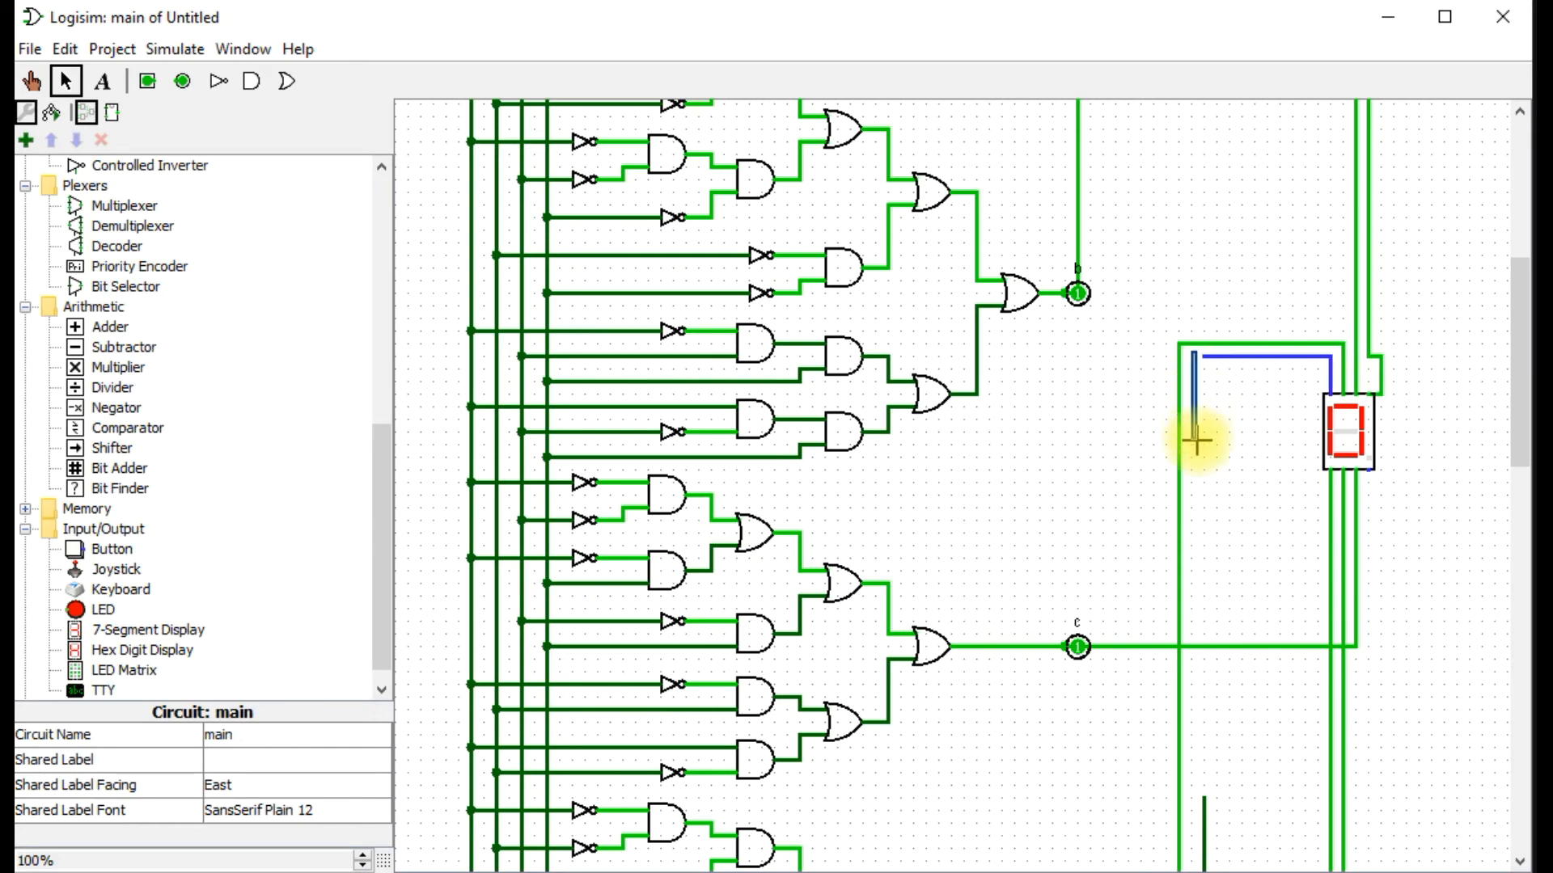
drag(1203, 356, 1205, 836)
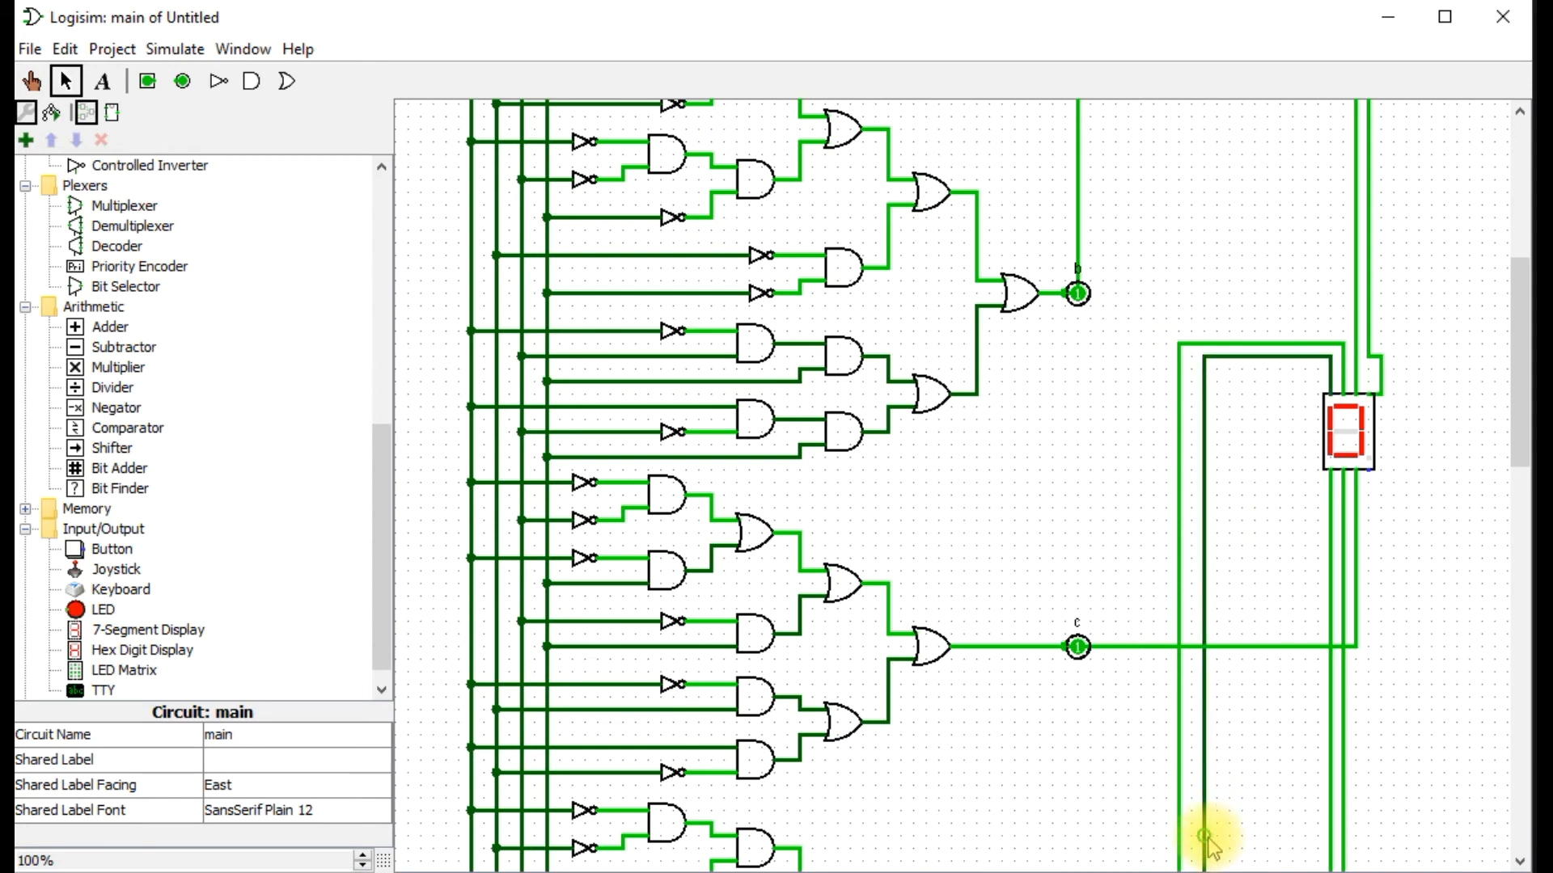
Draw a wire down from the display's decimal point input, and move the display outward and up between outputs a and b.
scroll(1335, 554, down, 4)
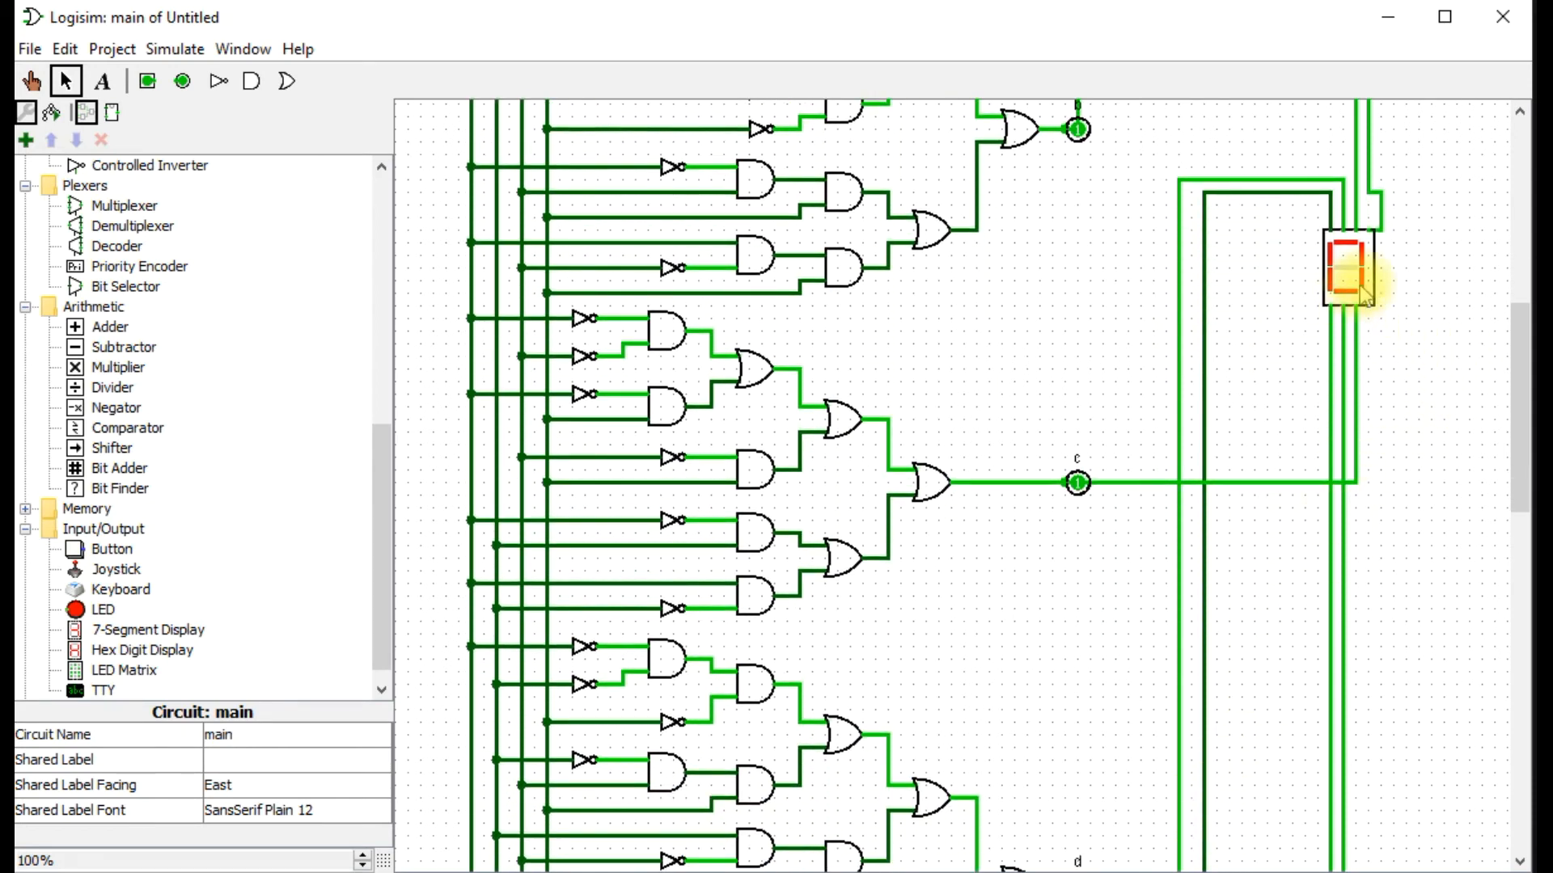
drag(1369, 306, 1372, 499)
drag(1518, 437, 1528, 309)
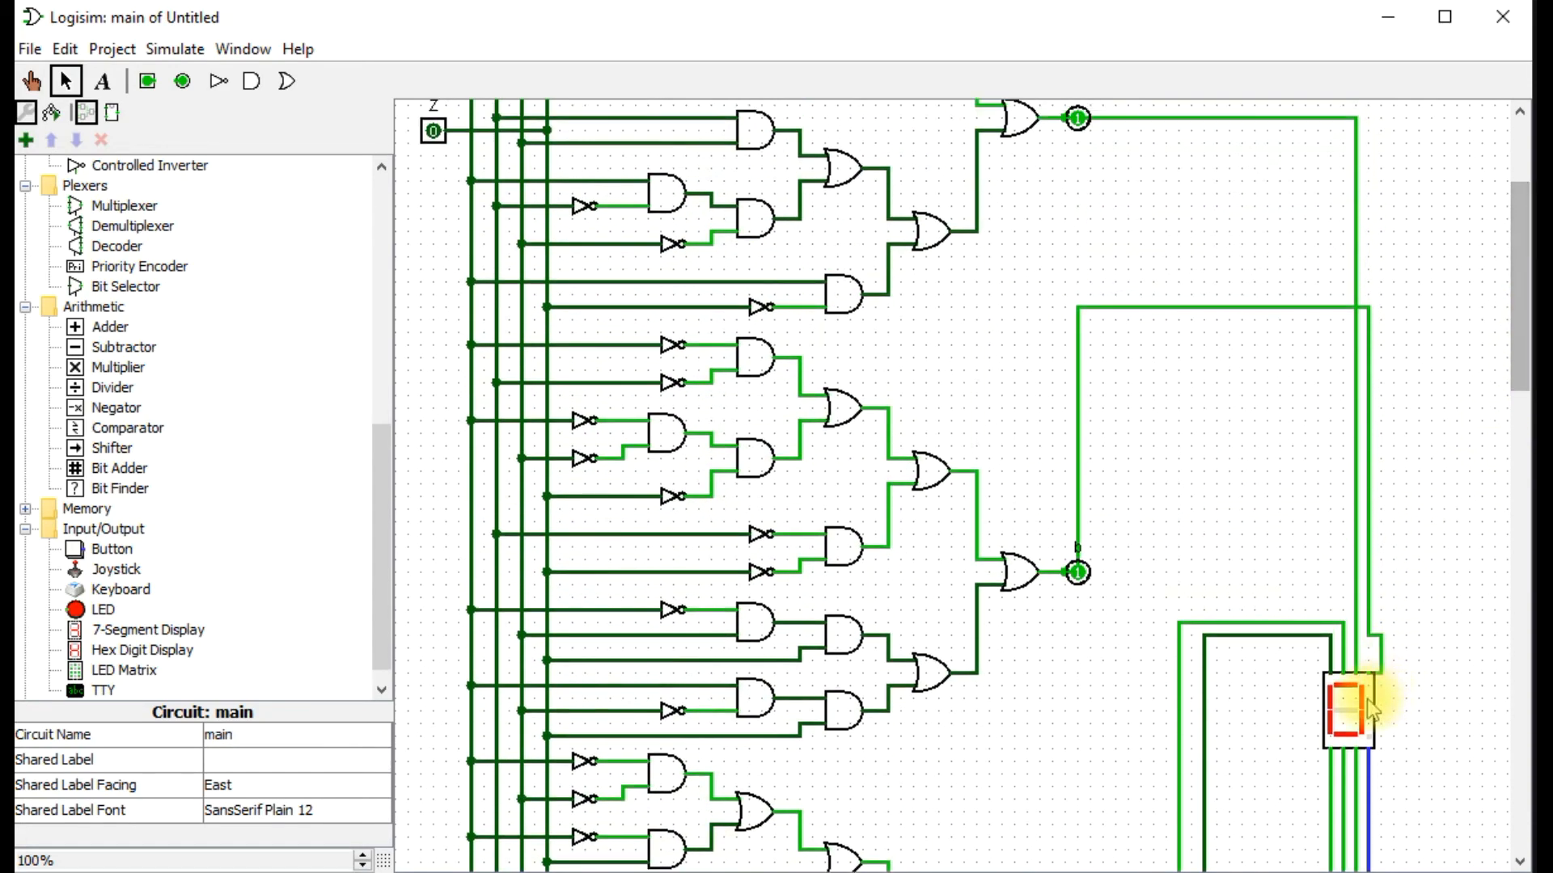
drag(1363, 683, 1478, 380)
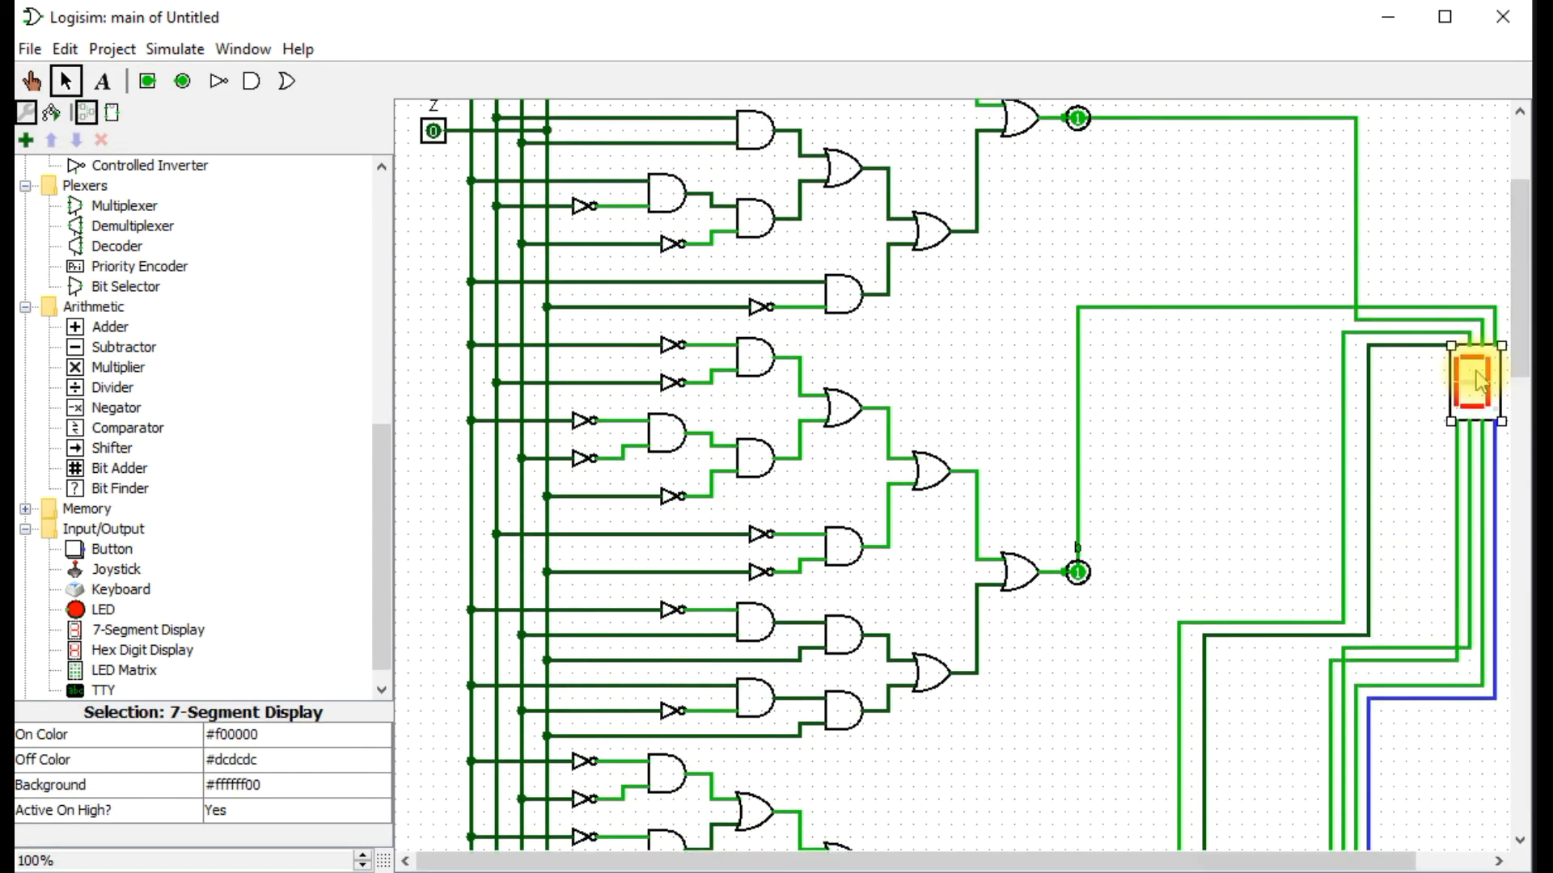
Test the display with the Poke tool by setting inputs W, X, Y and Z to 1 one after another.
drag(1523, 279, 1525, 215)
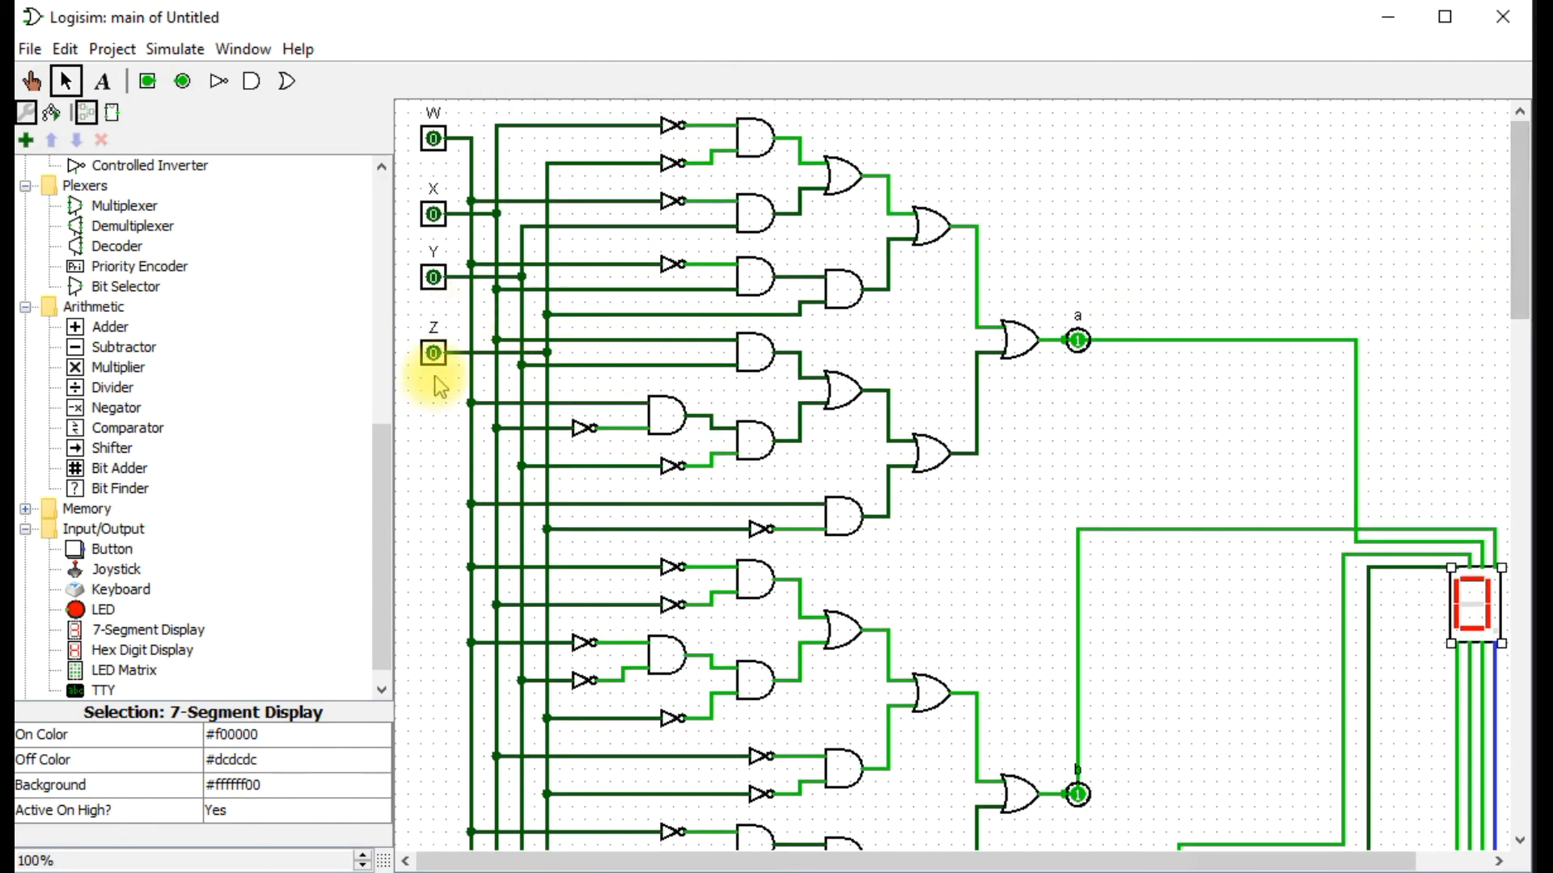
click(438, 148)
click(33, 80)
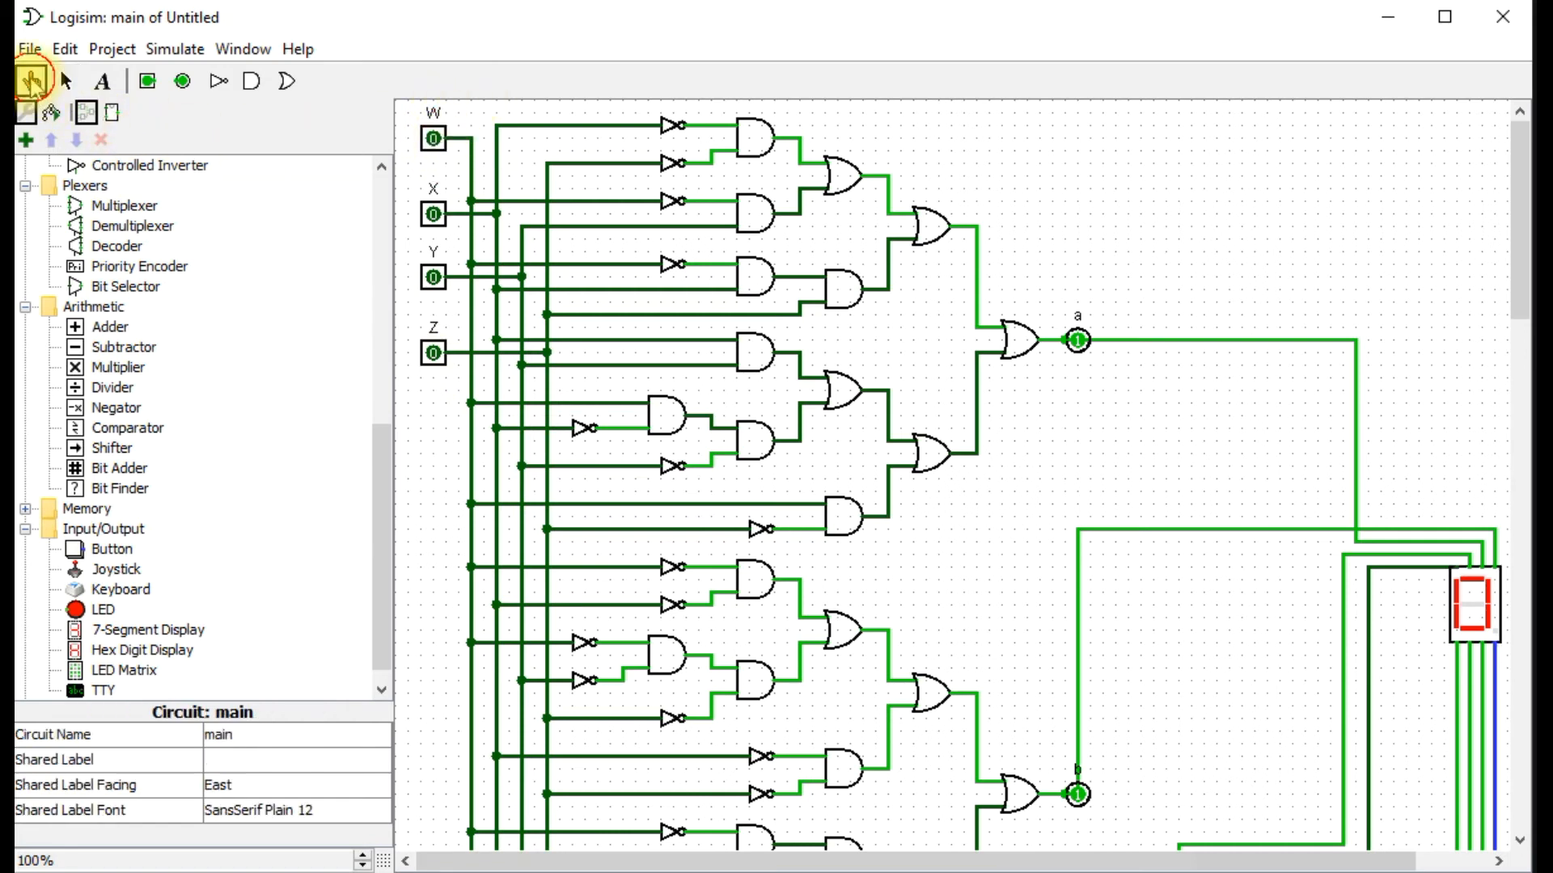
click(438, 142)
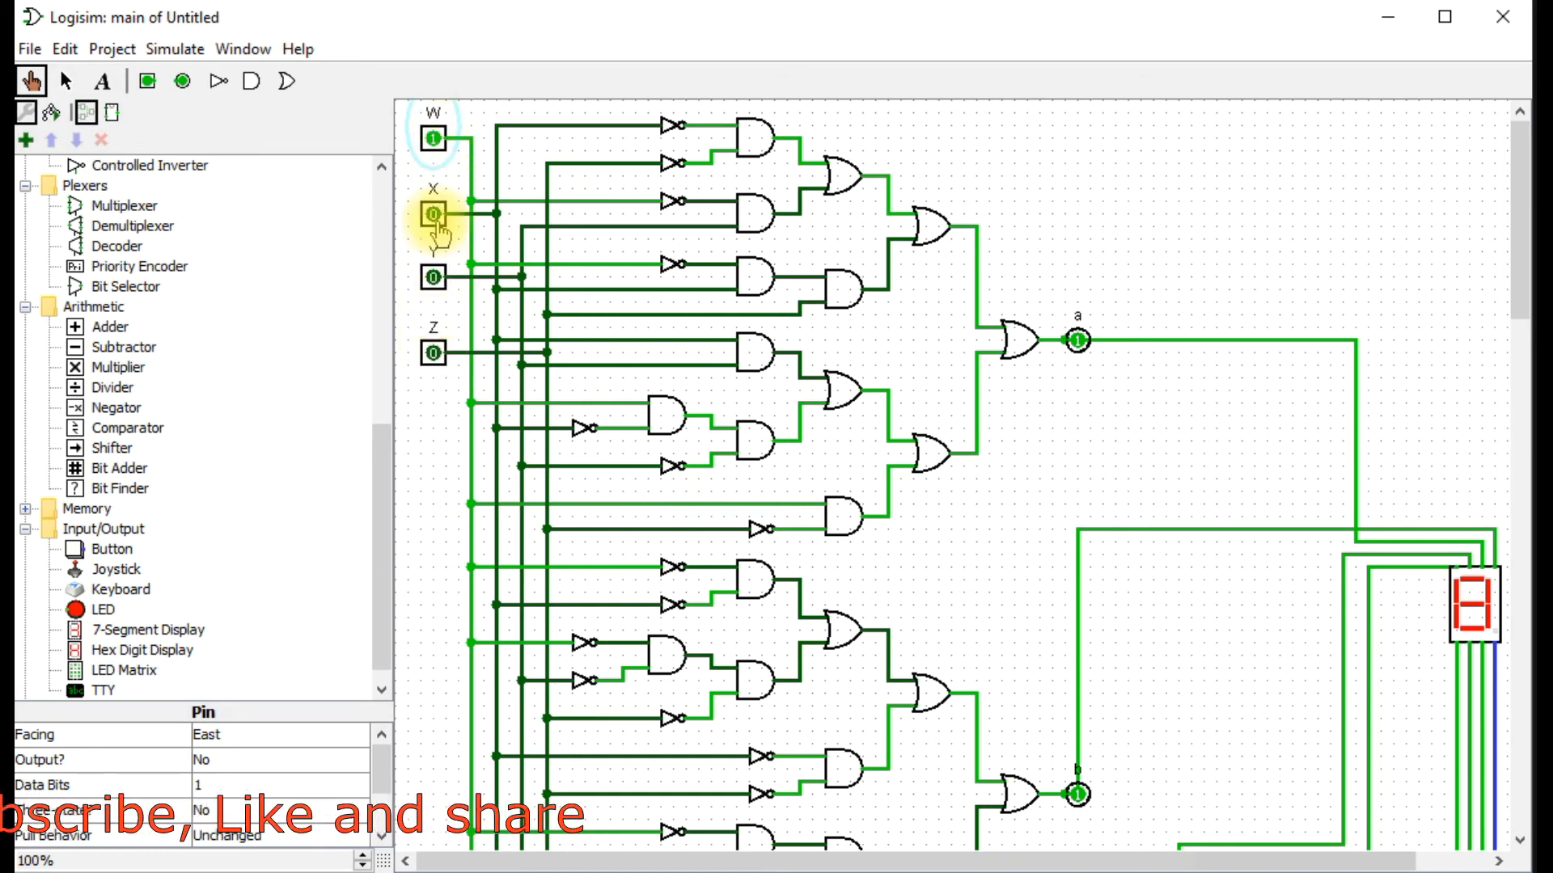
click(437, 217)
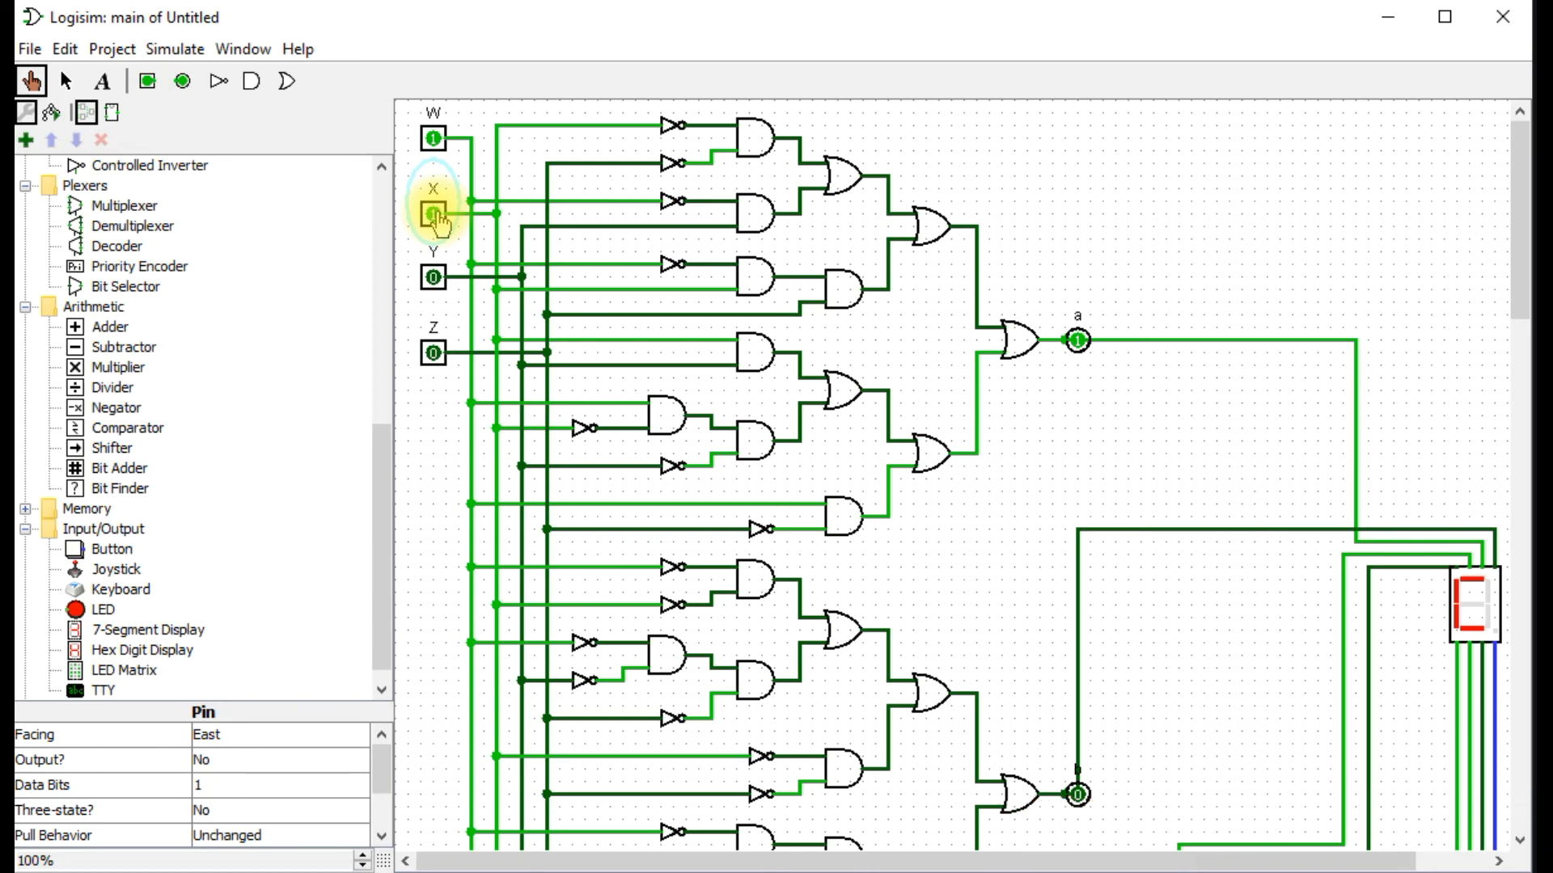
click(1458, 852)
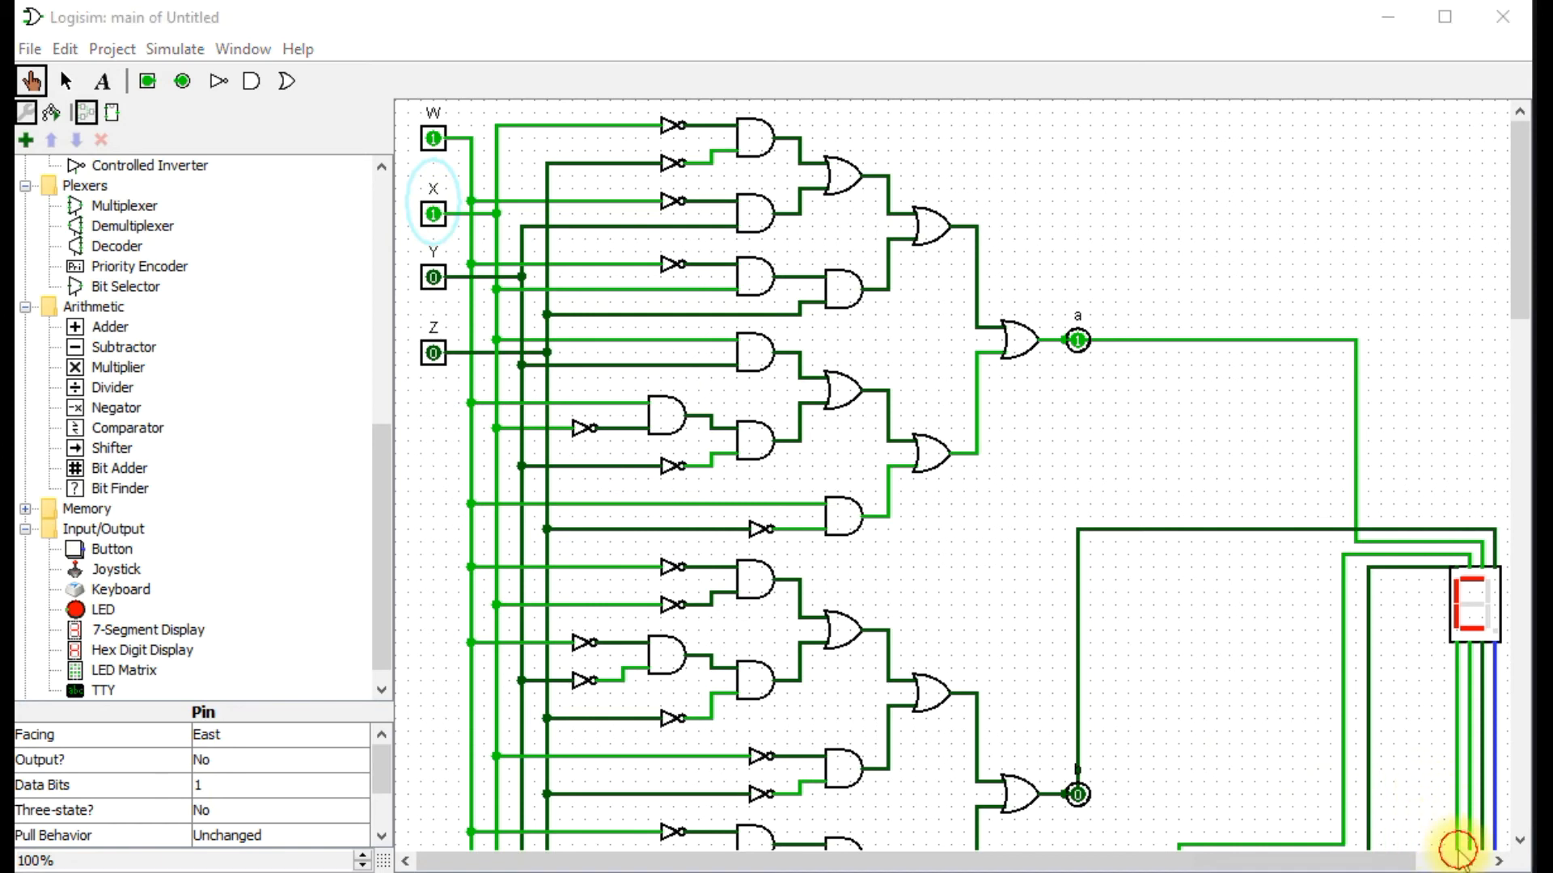
click(433, 275)
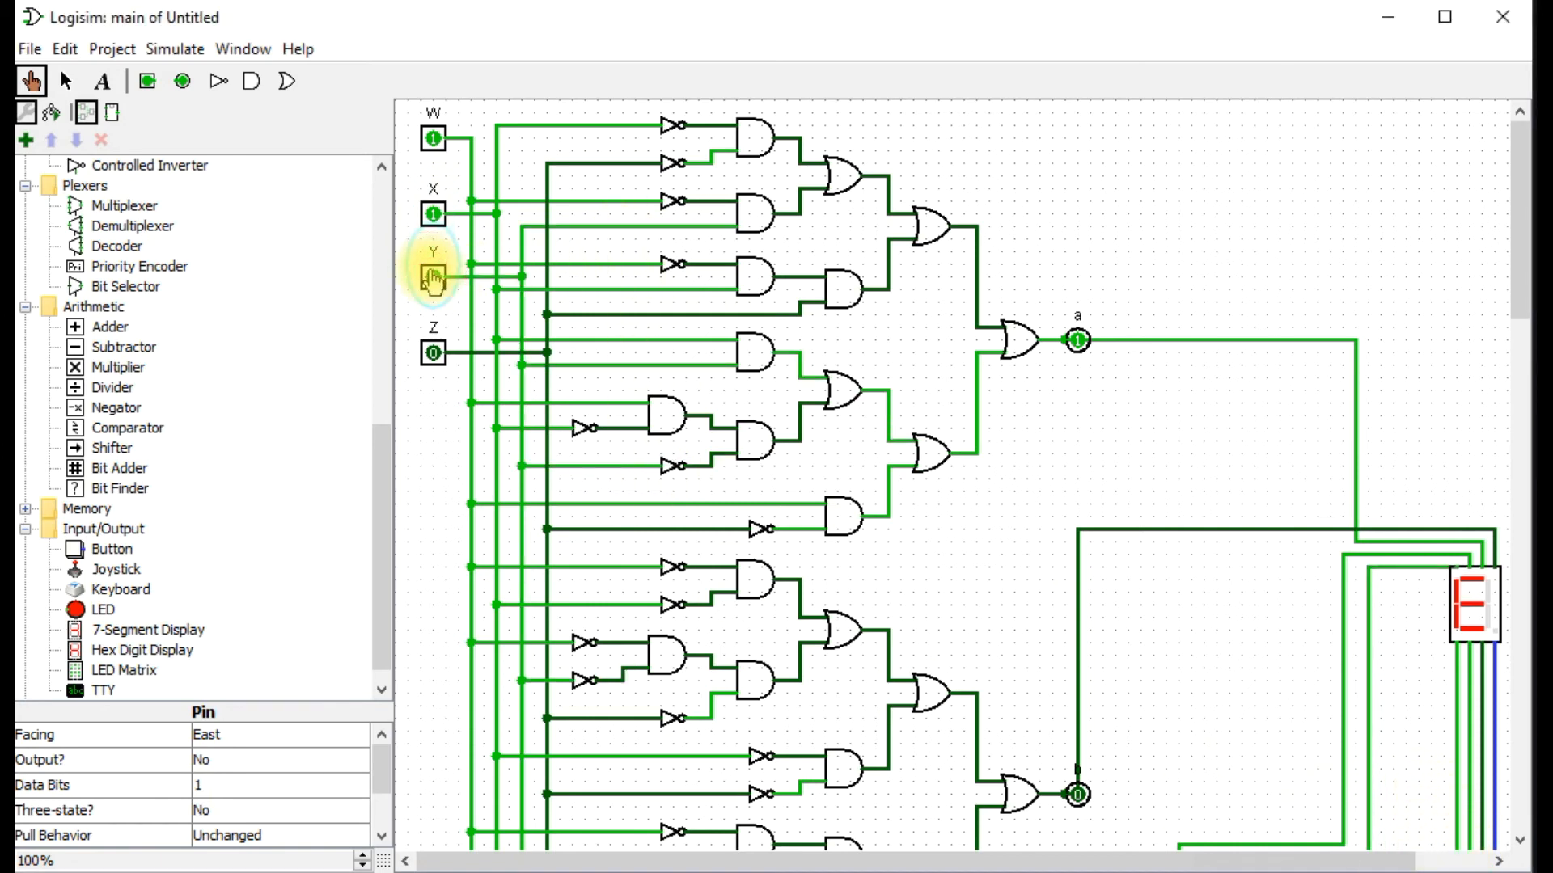
click(434, 362)
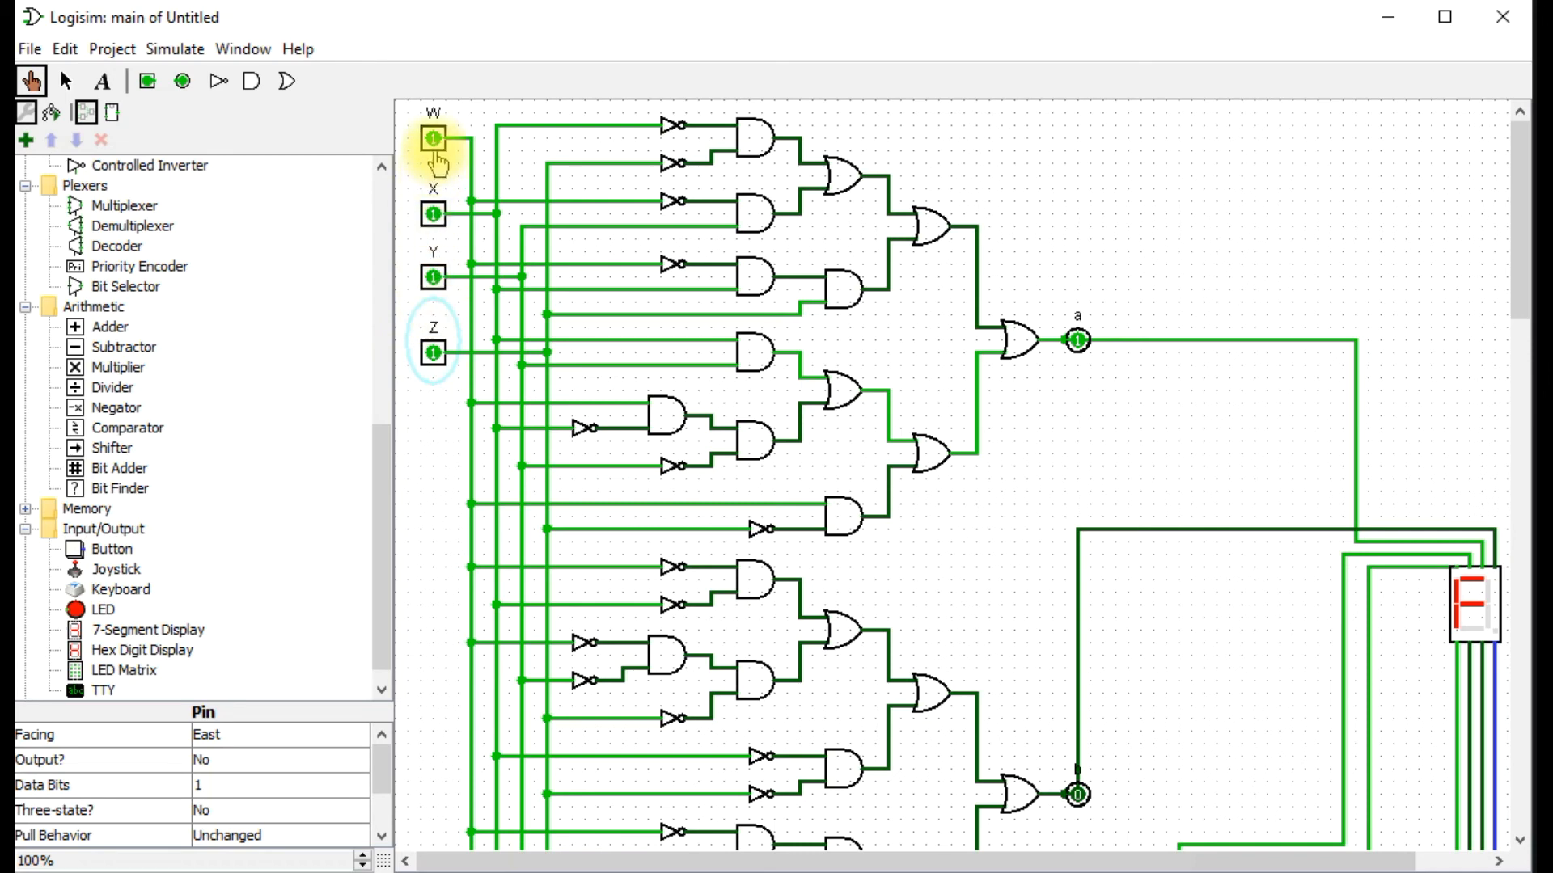
Test the display with the WXYZ input codes 0111, 0101, 0001, 0000 and 0010.
click(437, 144)
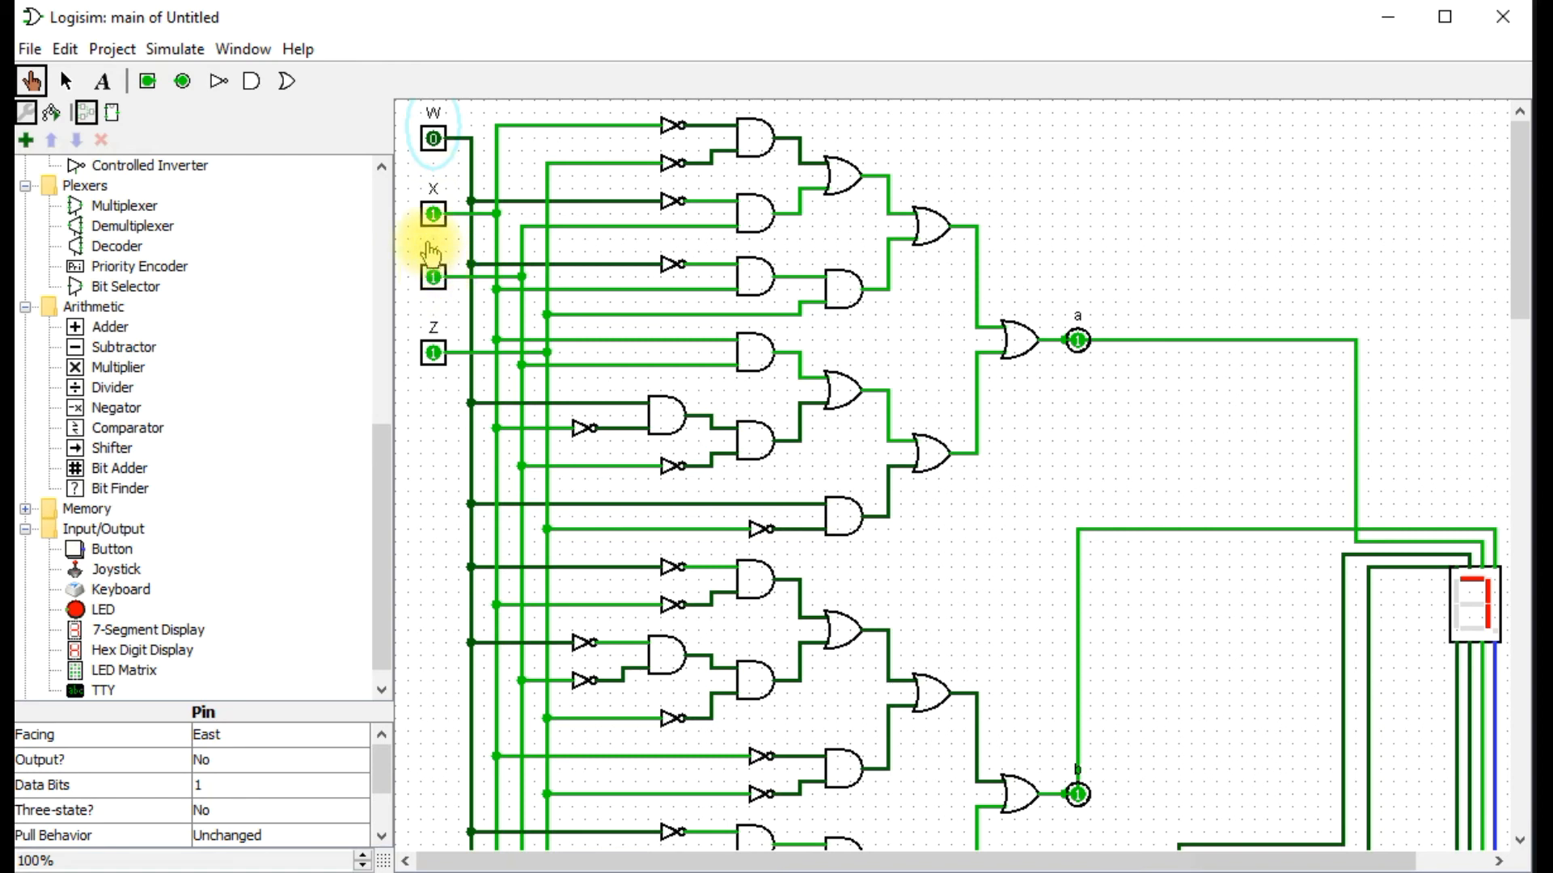
click(434, 277)
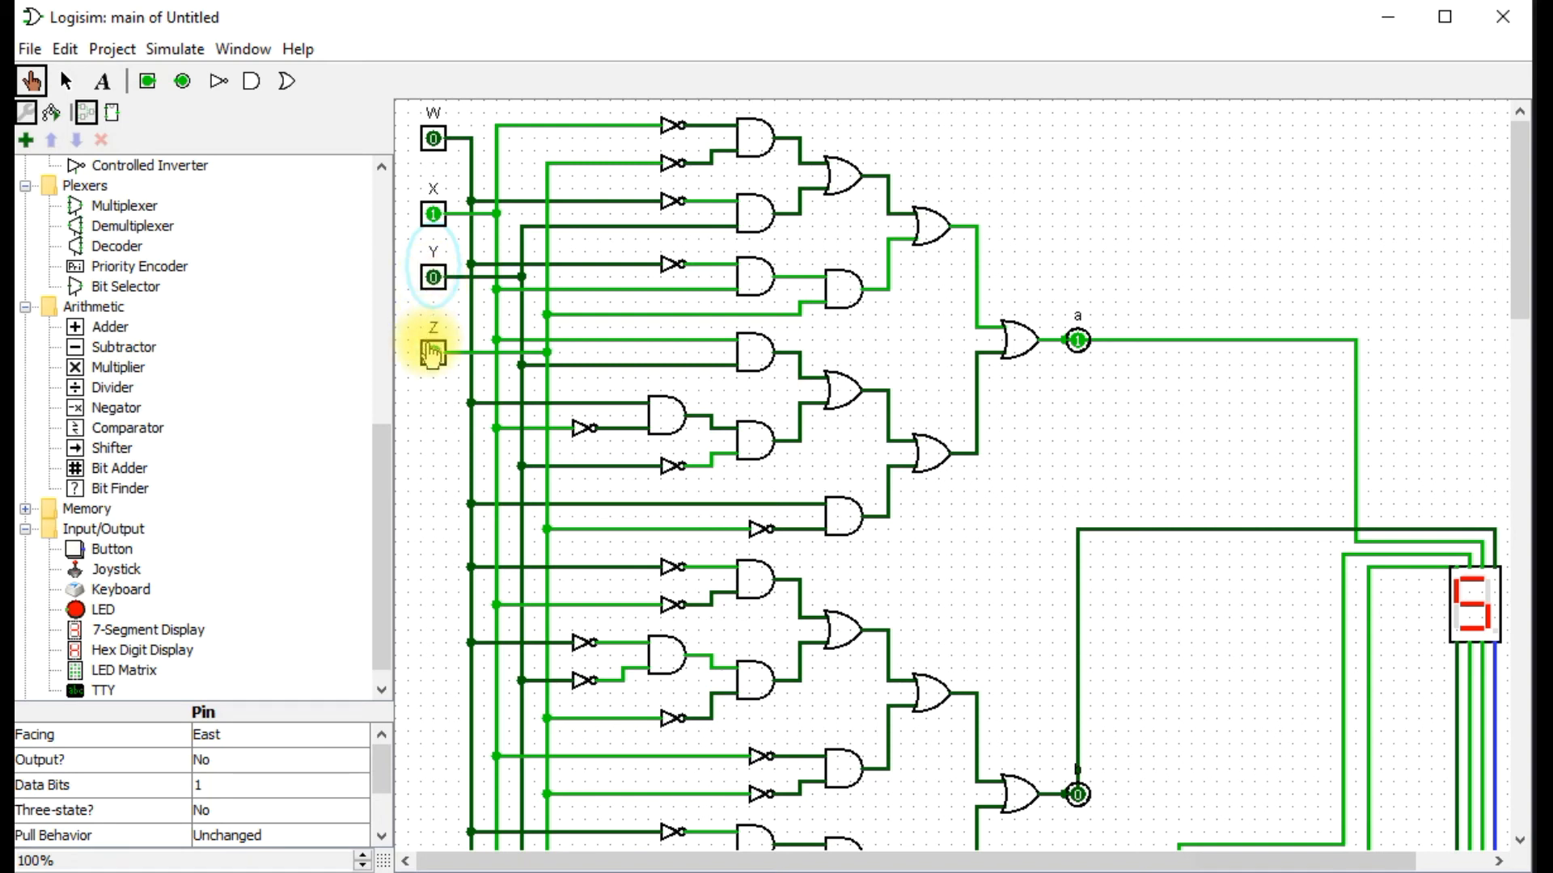
click(434, 214)
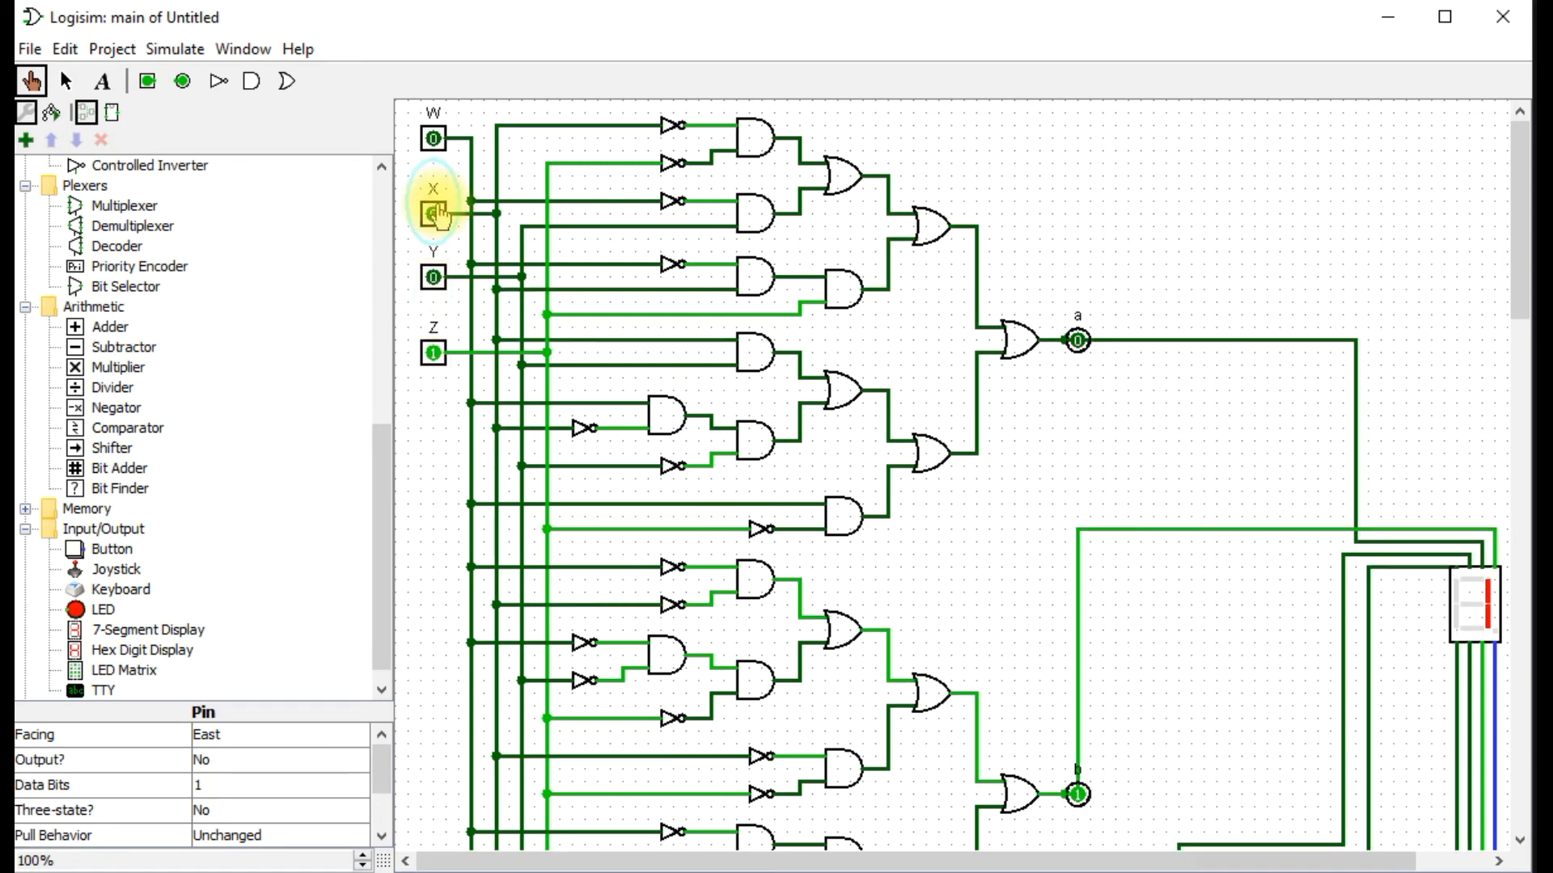
click(433, 353)
click(434, 278)
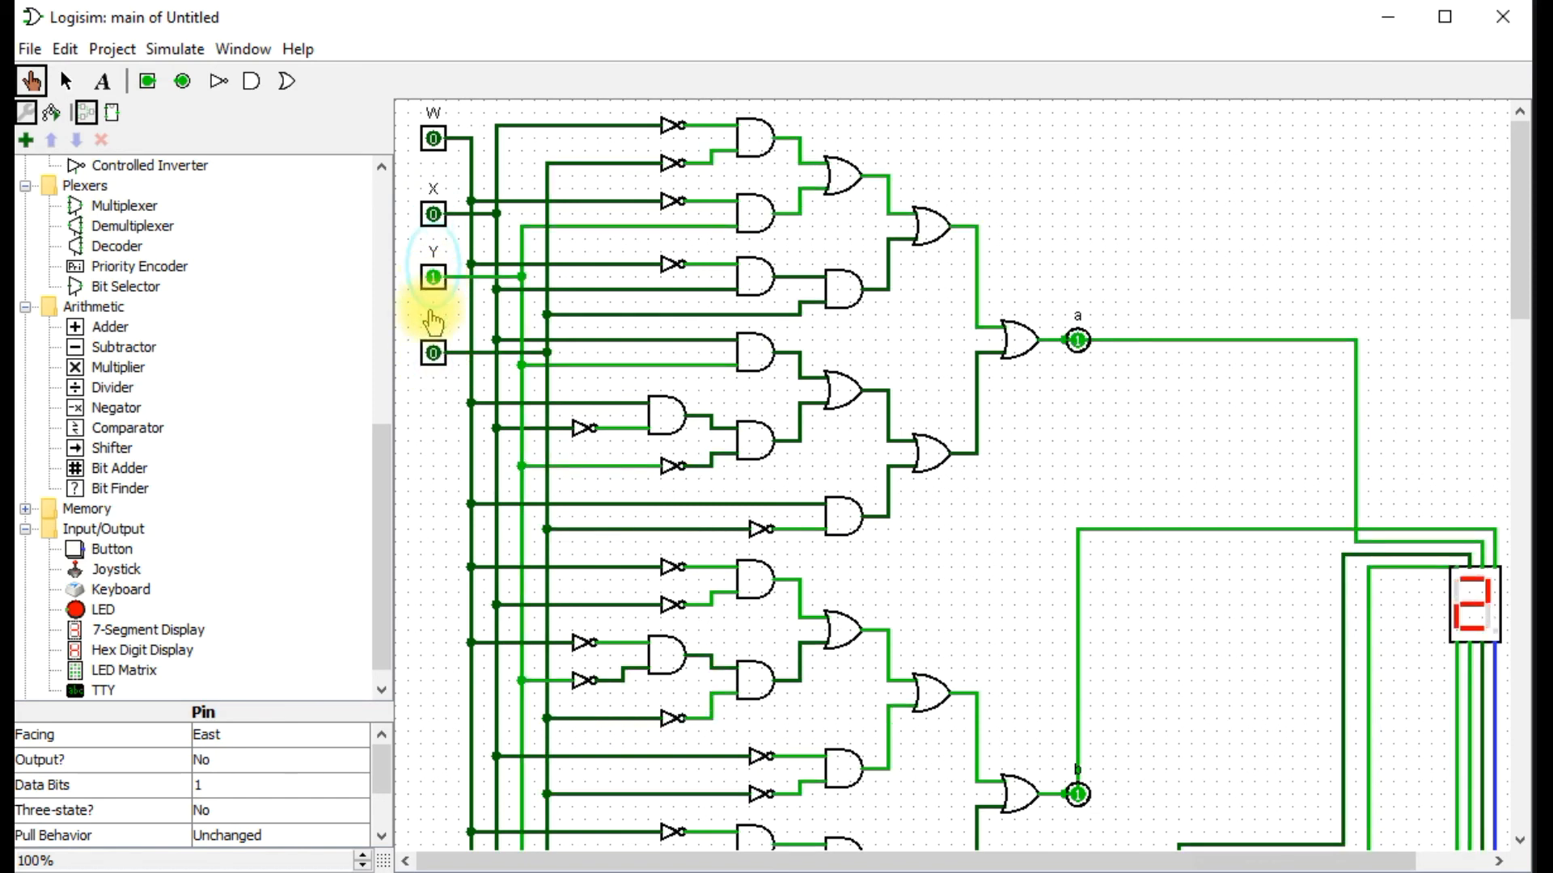
Test the display with the WXYZ input codes 0011, 0010, 0000, 0100 and 0101, finishing on 0100.
click(435, 354)
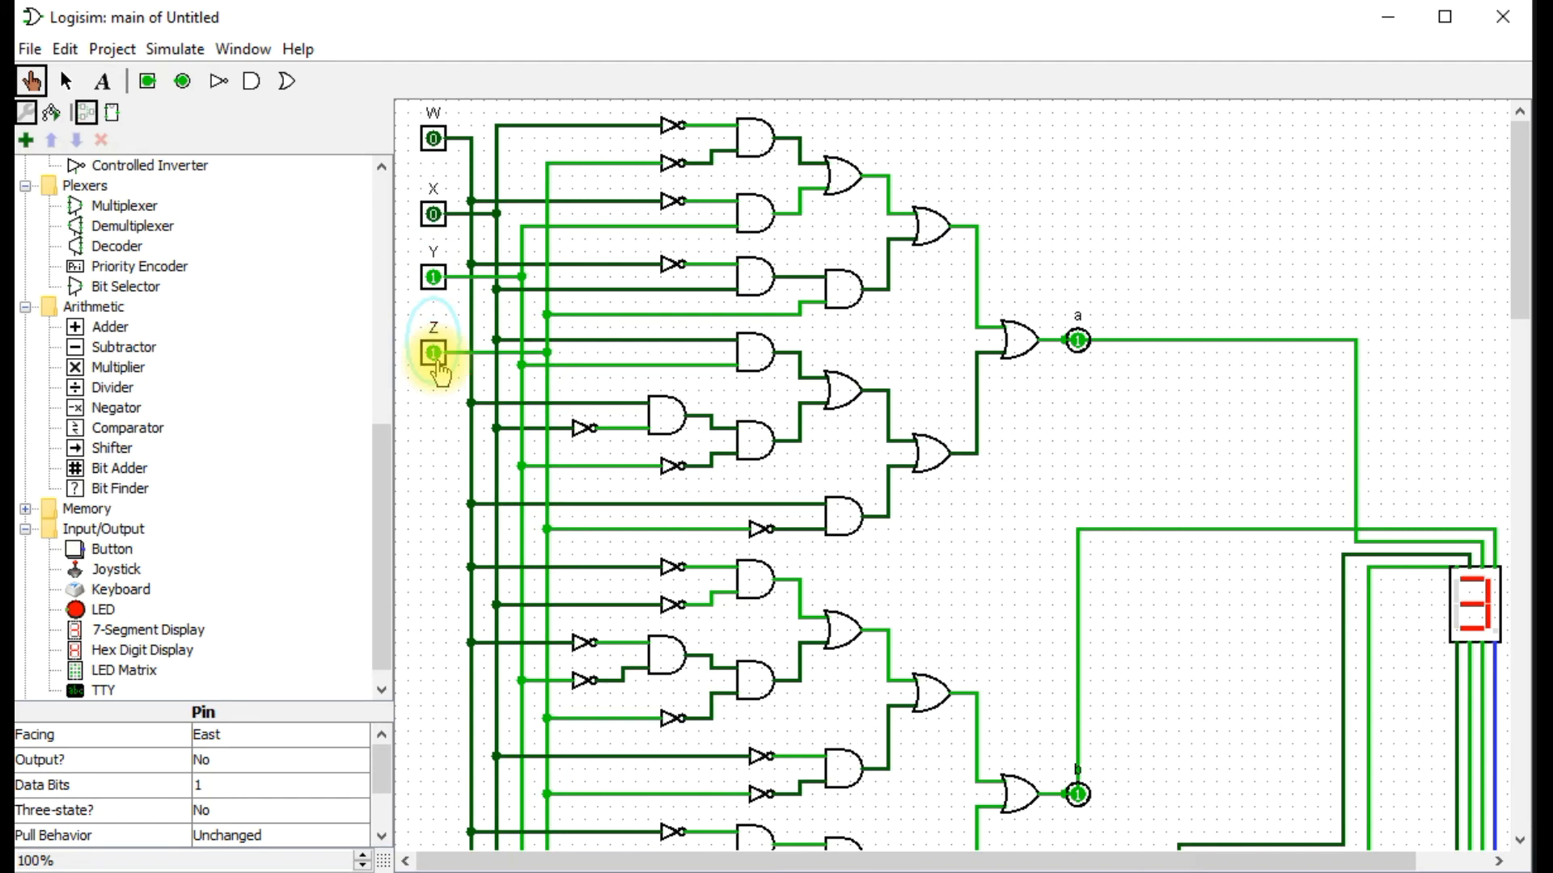
click(434, 353)
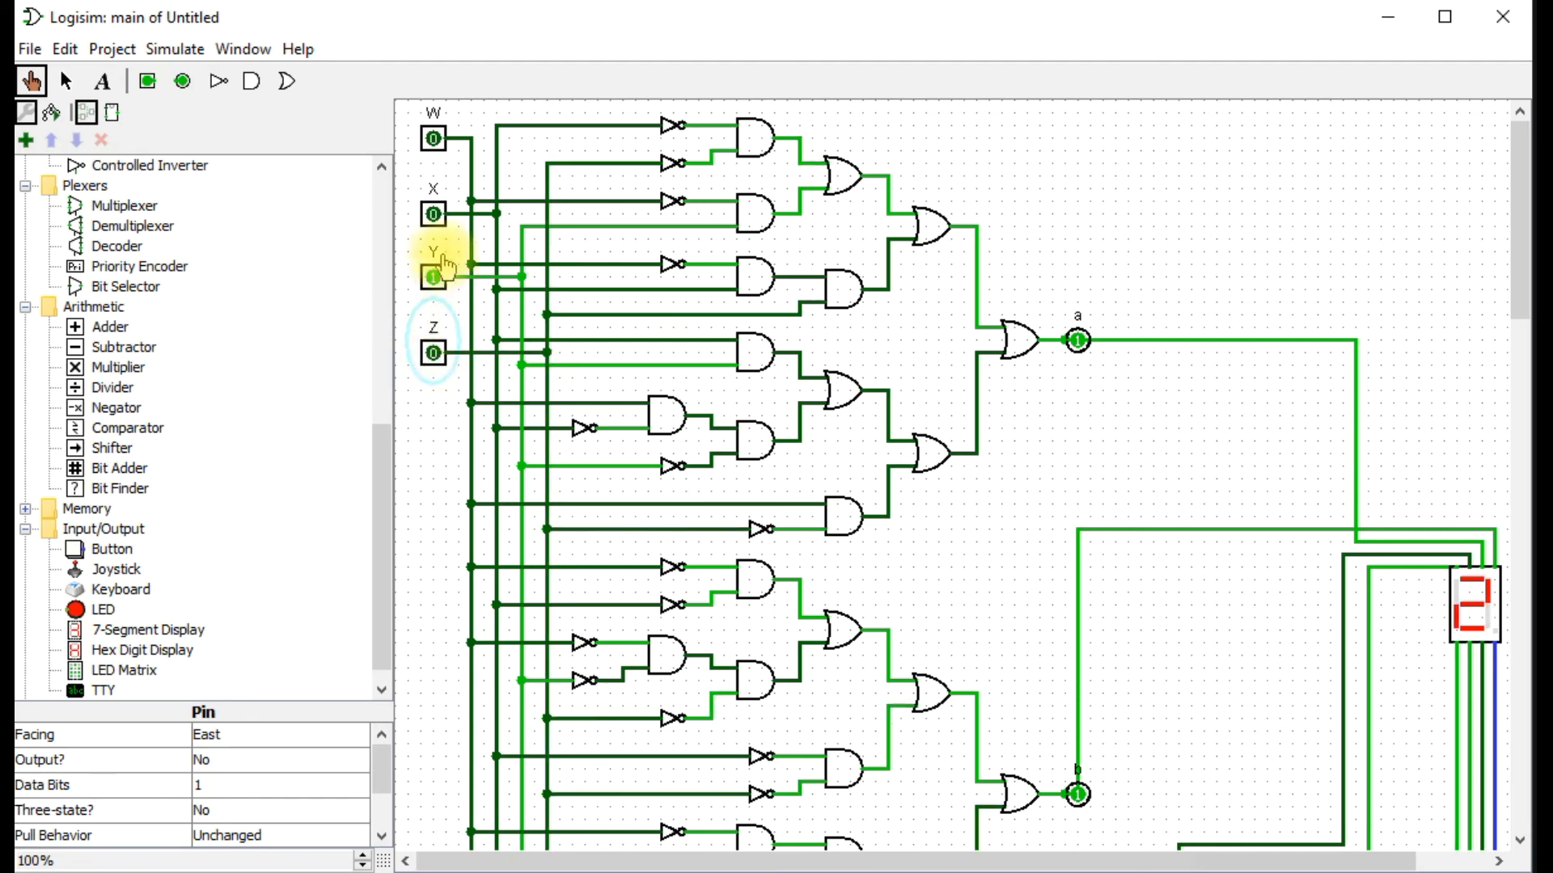
click(434, 278)
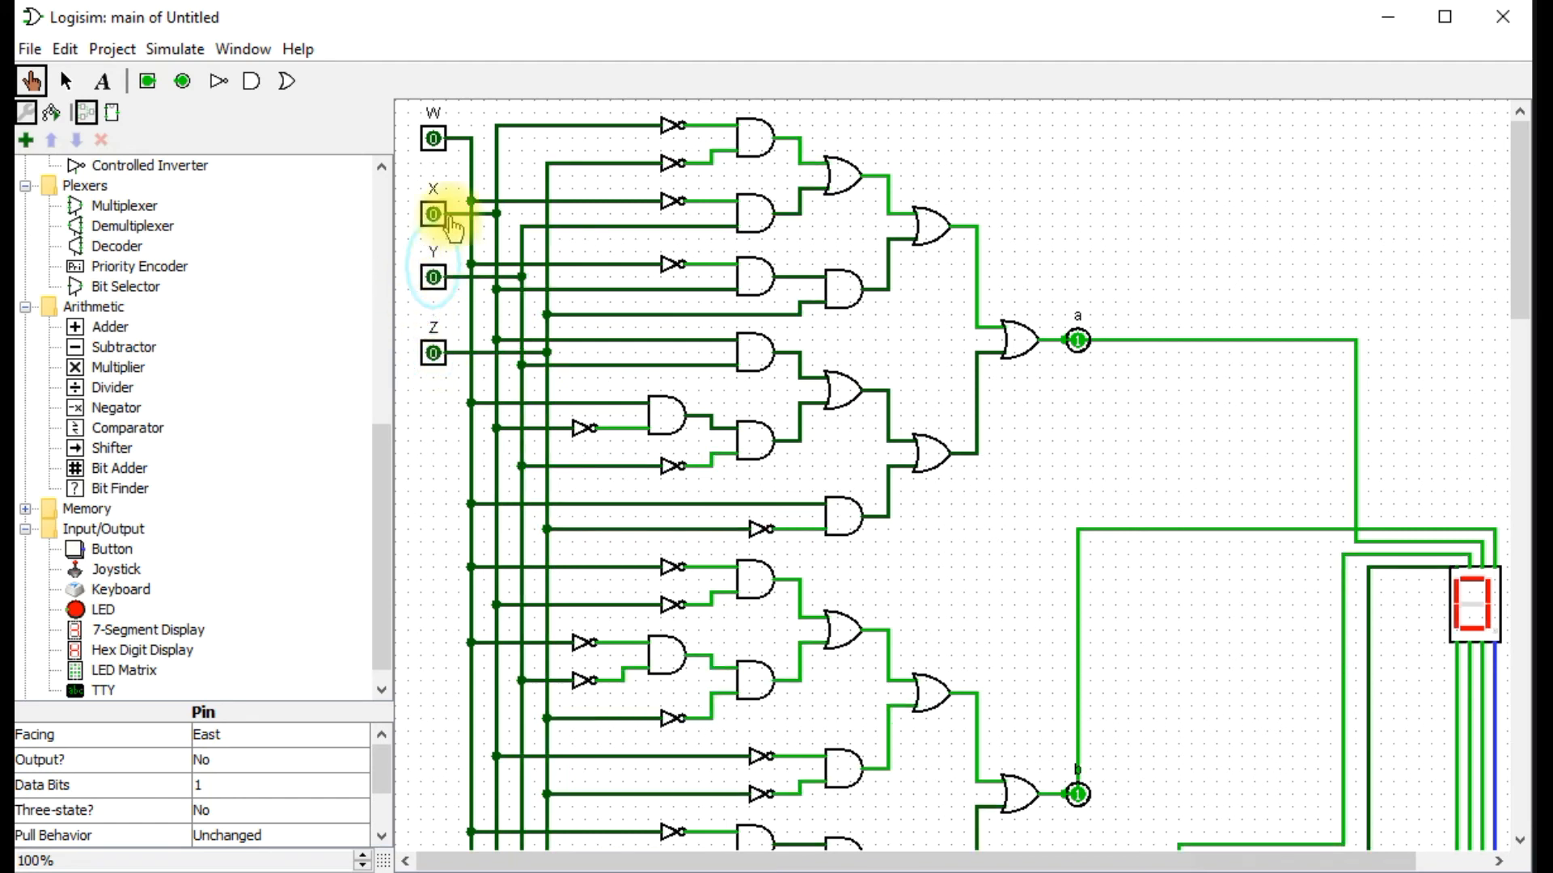
click(434, 214)
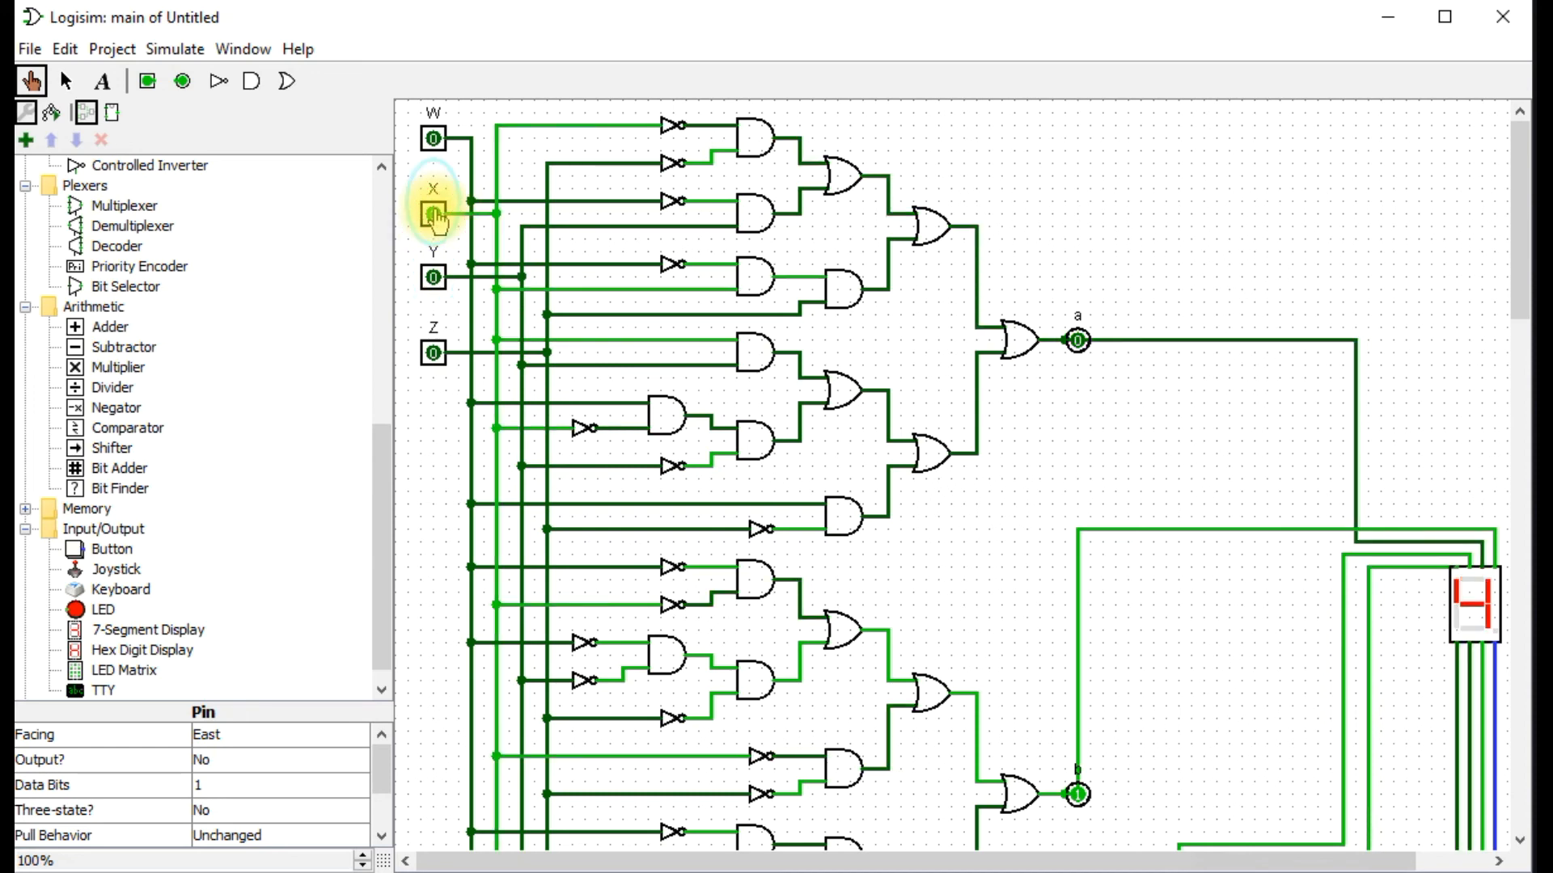
click(433, 353)
click(433, 354)
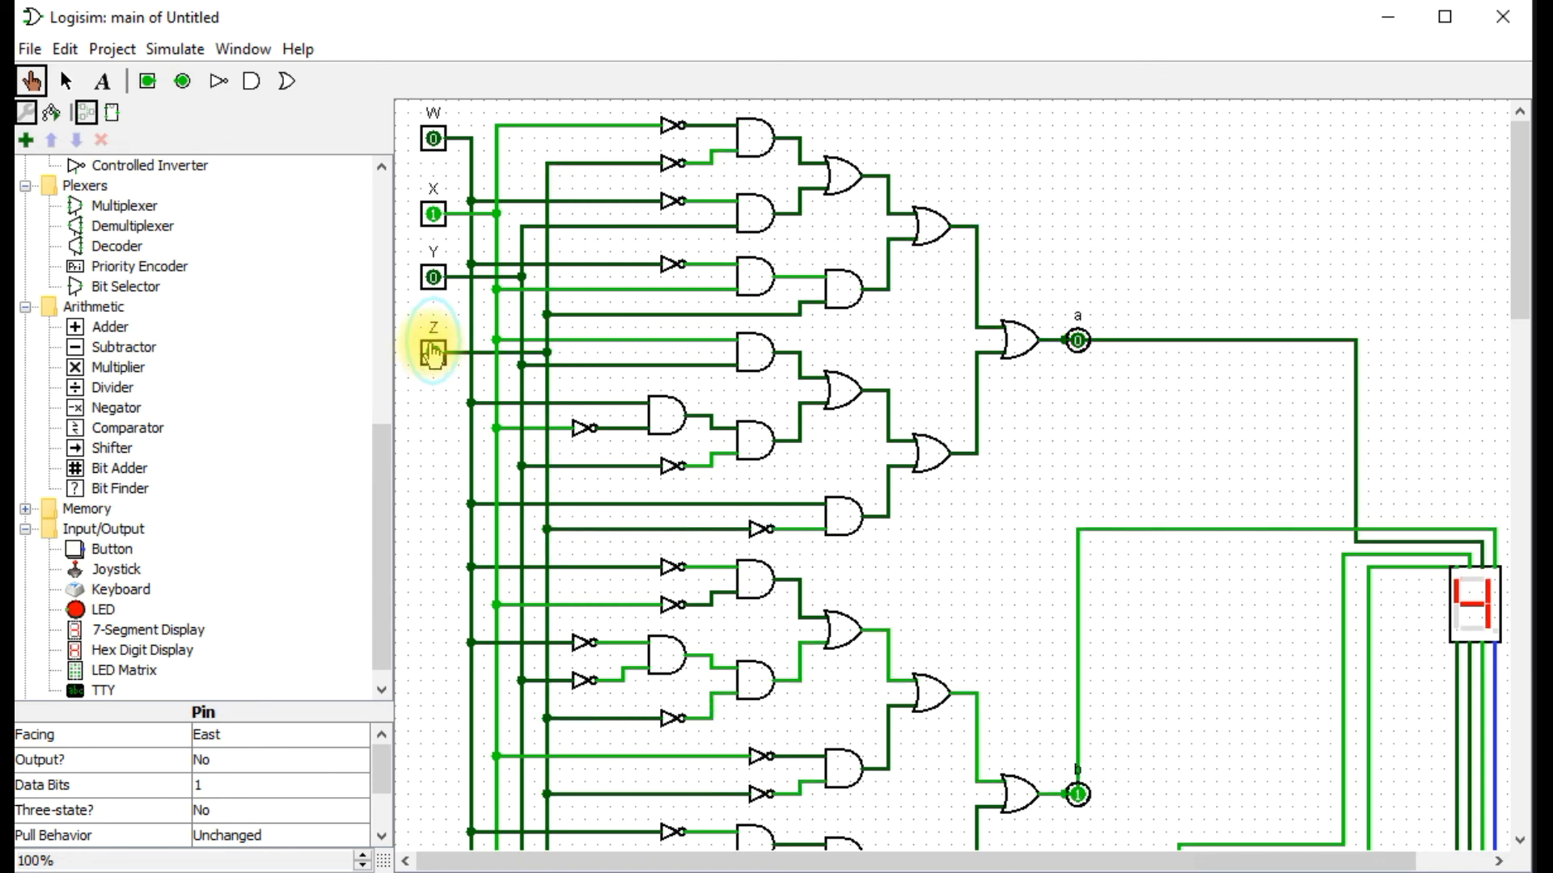
Test the display with the WXYZ input codes 0110 and 0111, and set all four inputs back to 0.
click(433, 279)
click(434, 279)
click(434, 279)
click(433, 356)
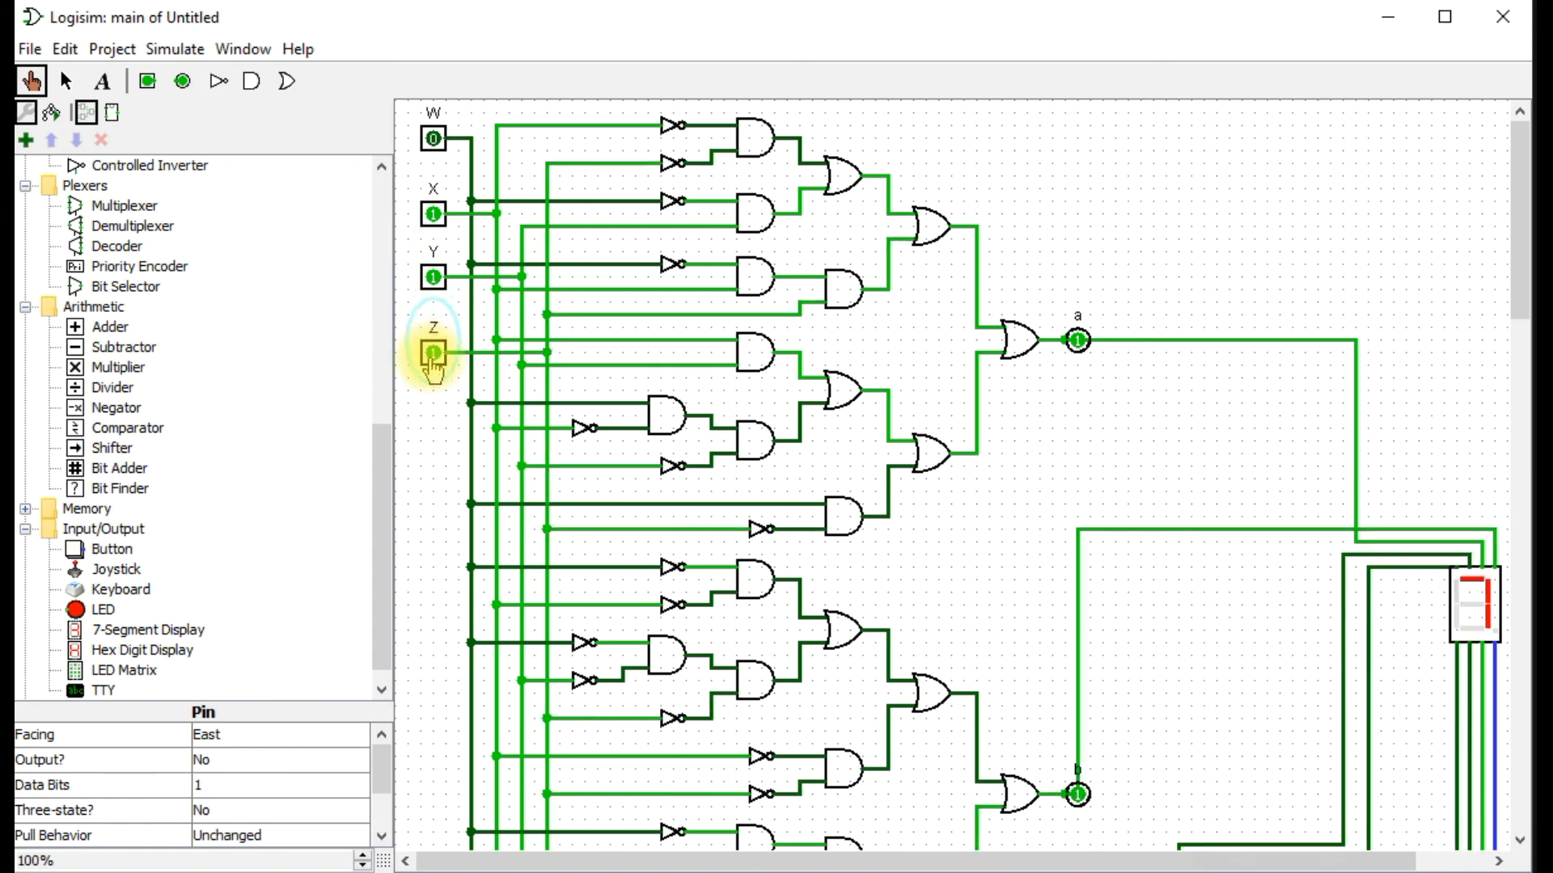
click(433, 355)
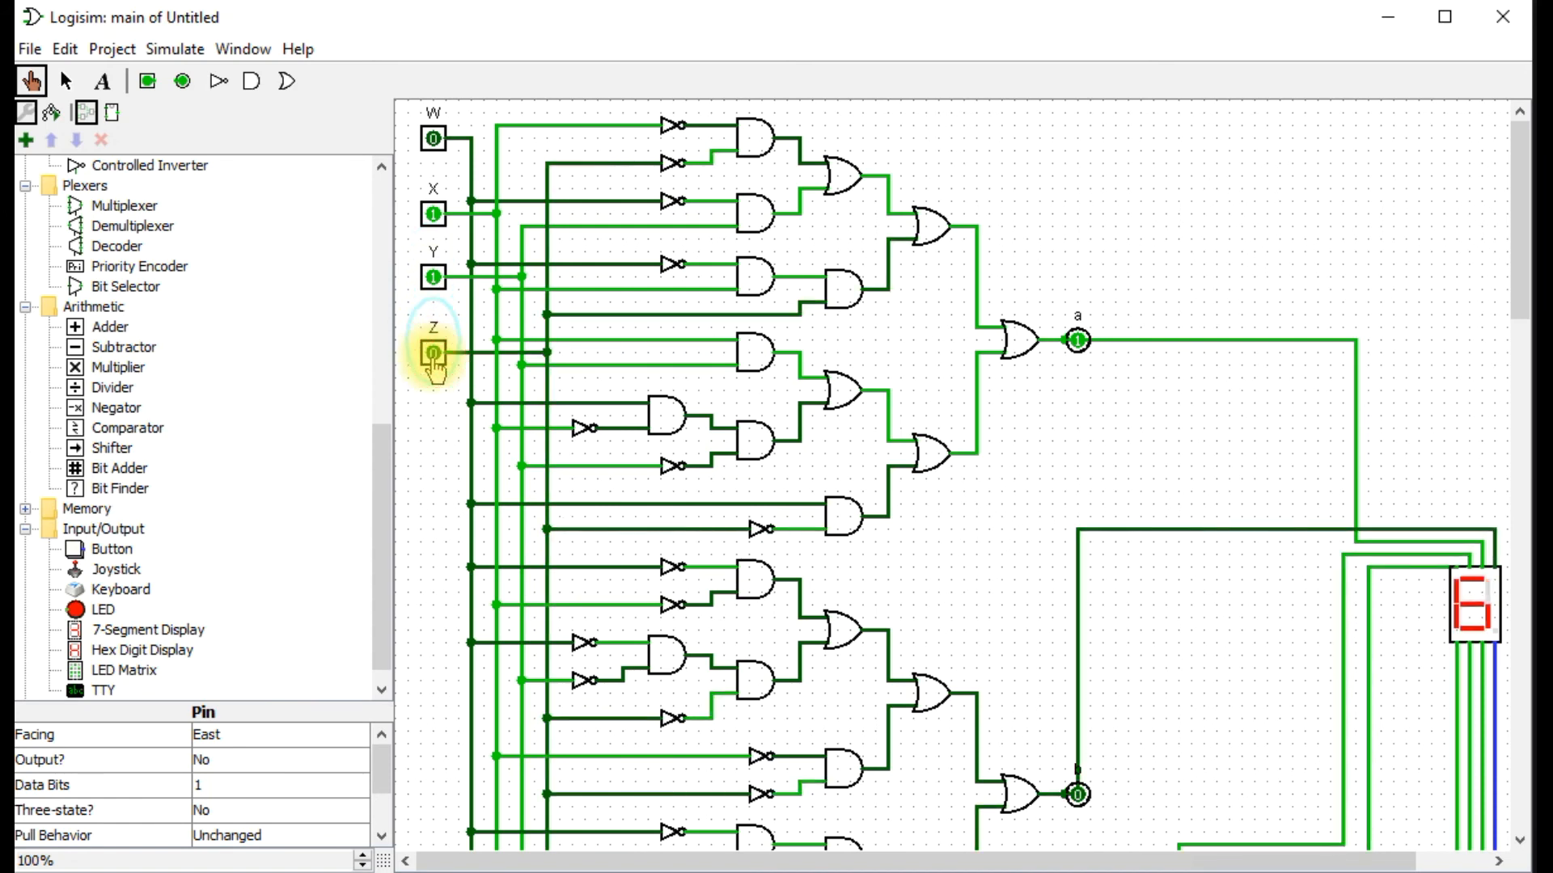
click(433, 279)
click(434, 216)
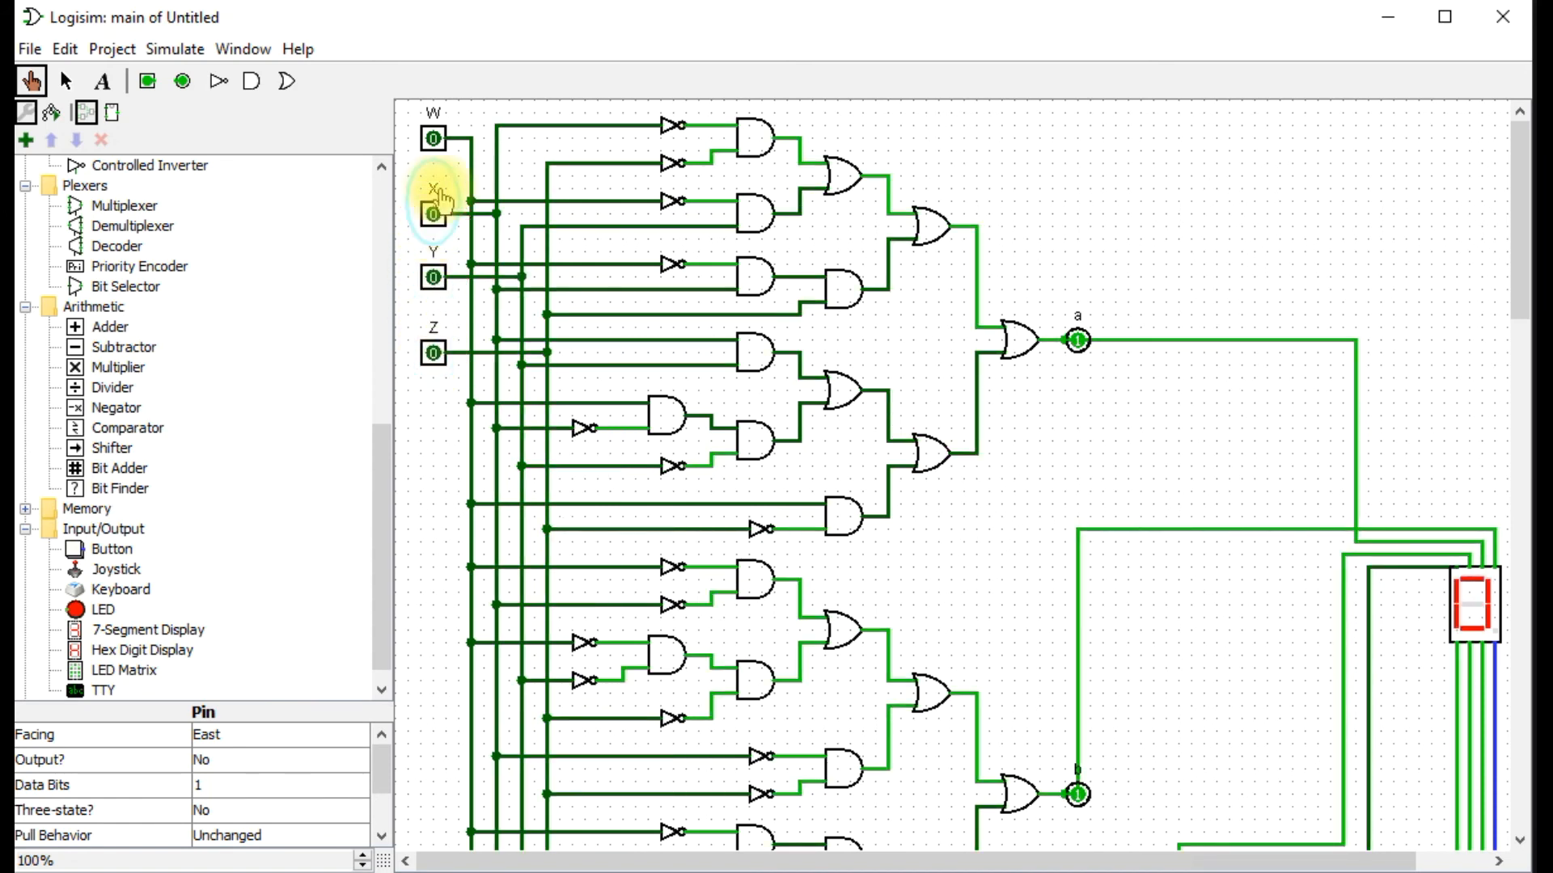
Test the display with the WXYZ input codes 1000, 1001, 1010 and 1011, finishing on 1010.
click(435, 145)
click(435, 356)
click(434, 353)
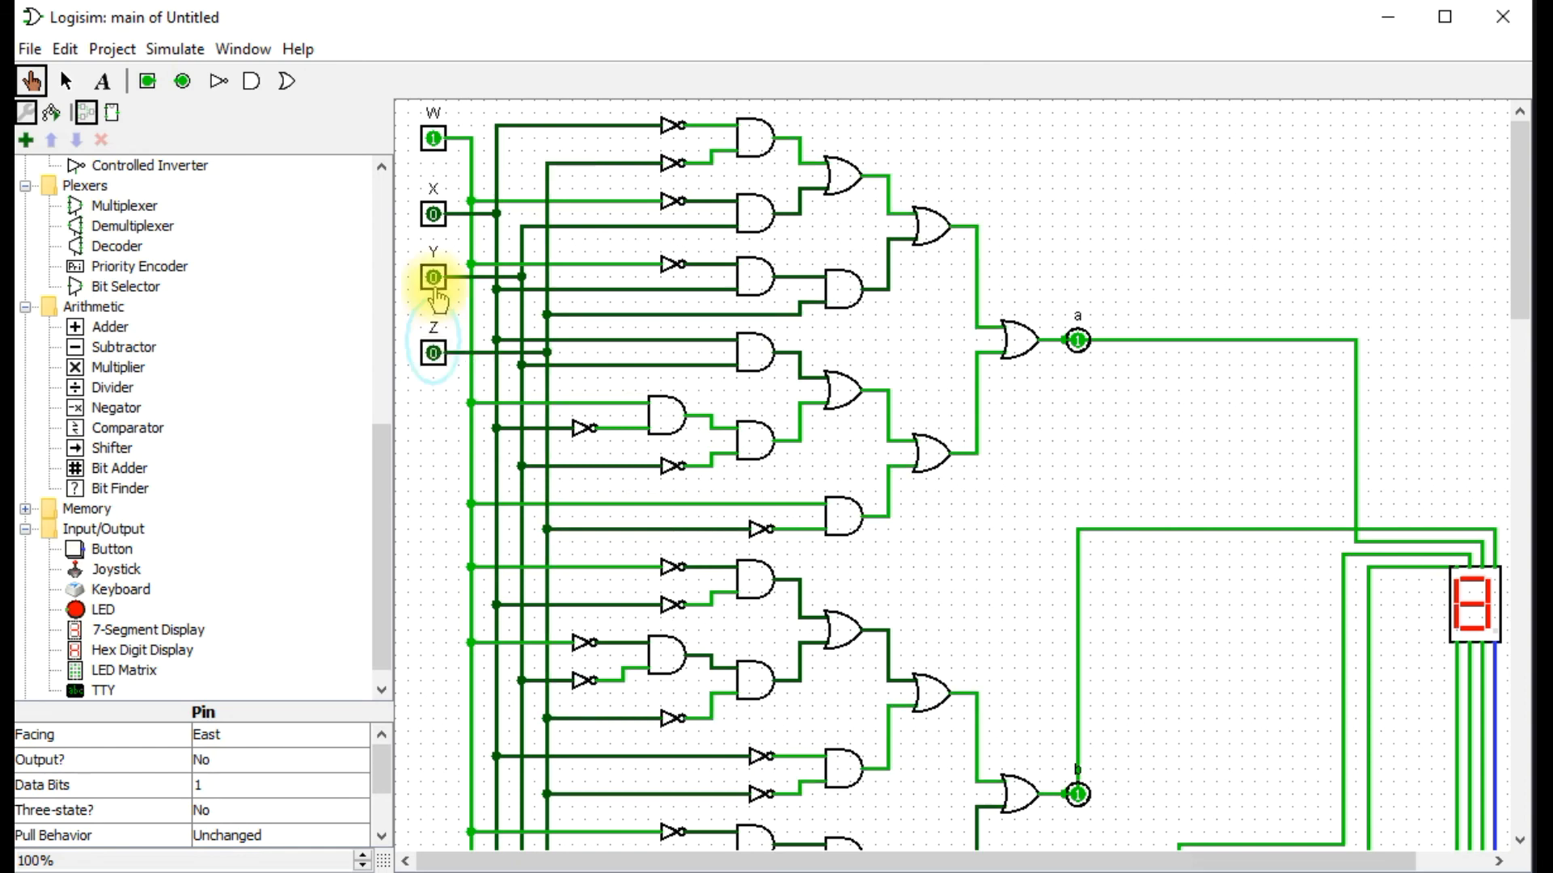
click(435, 278)
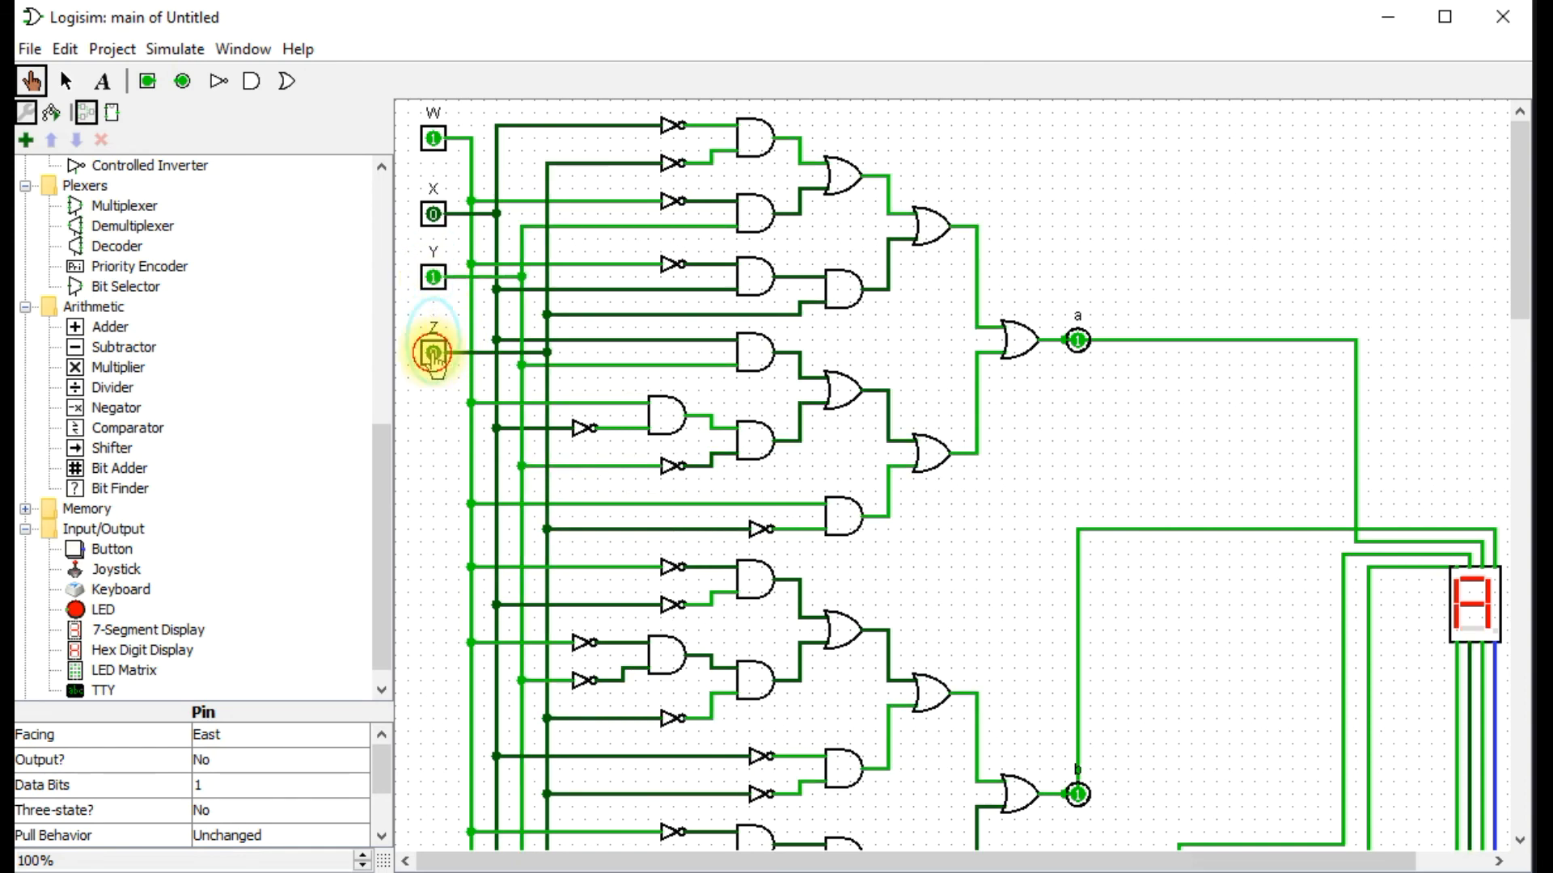
click(434, 353)
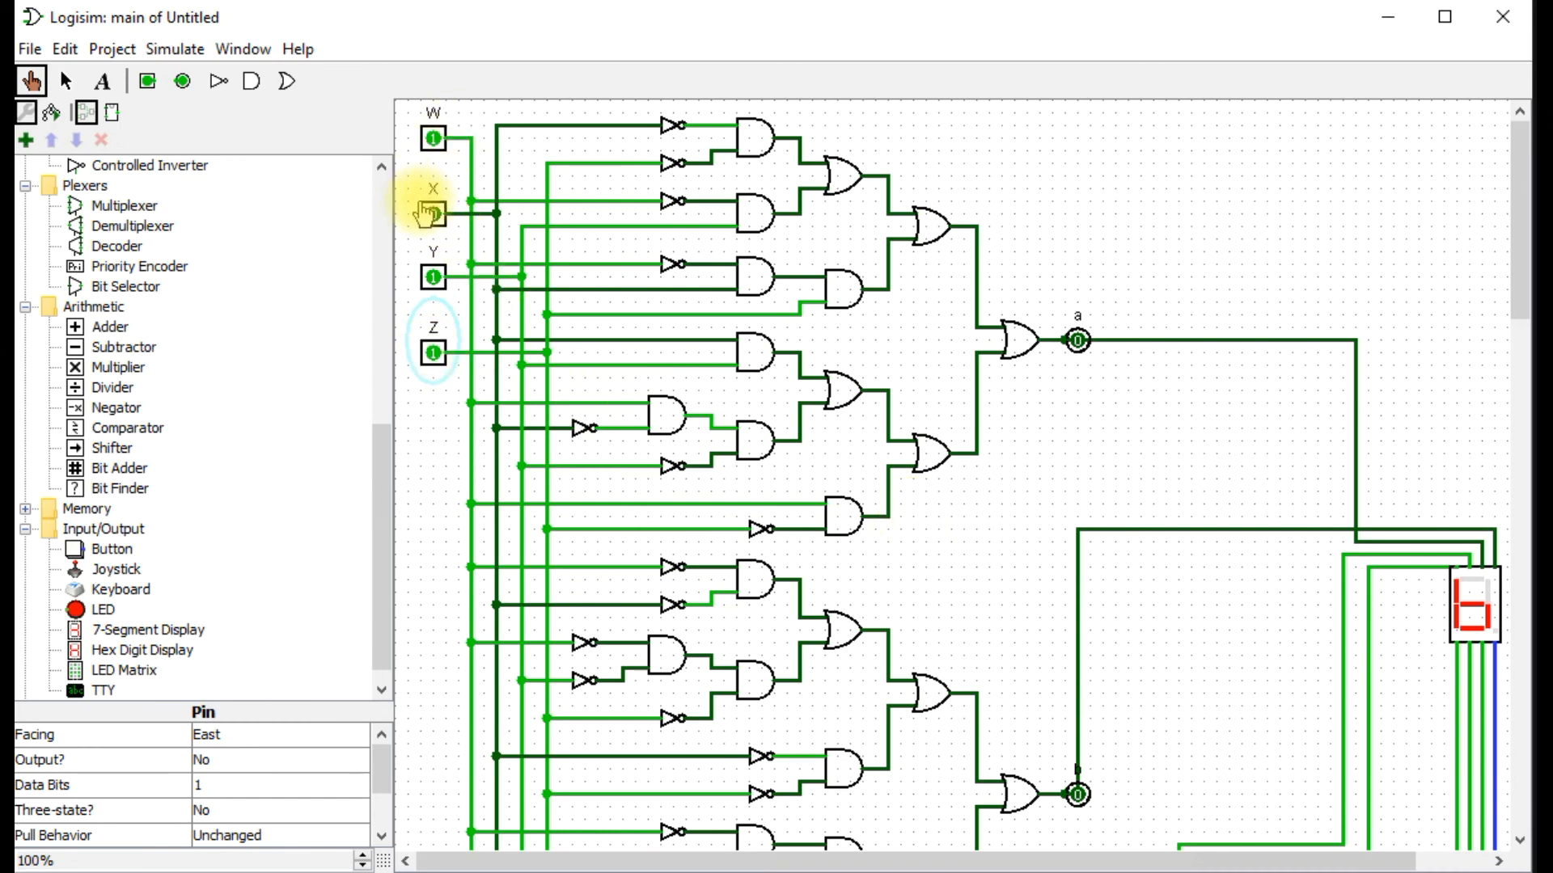
click(434, 353)
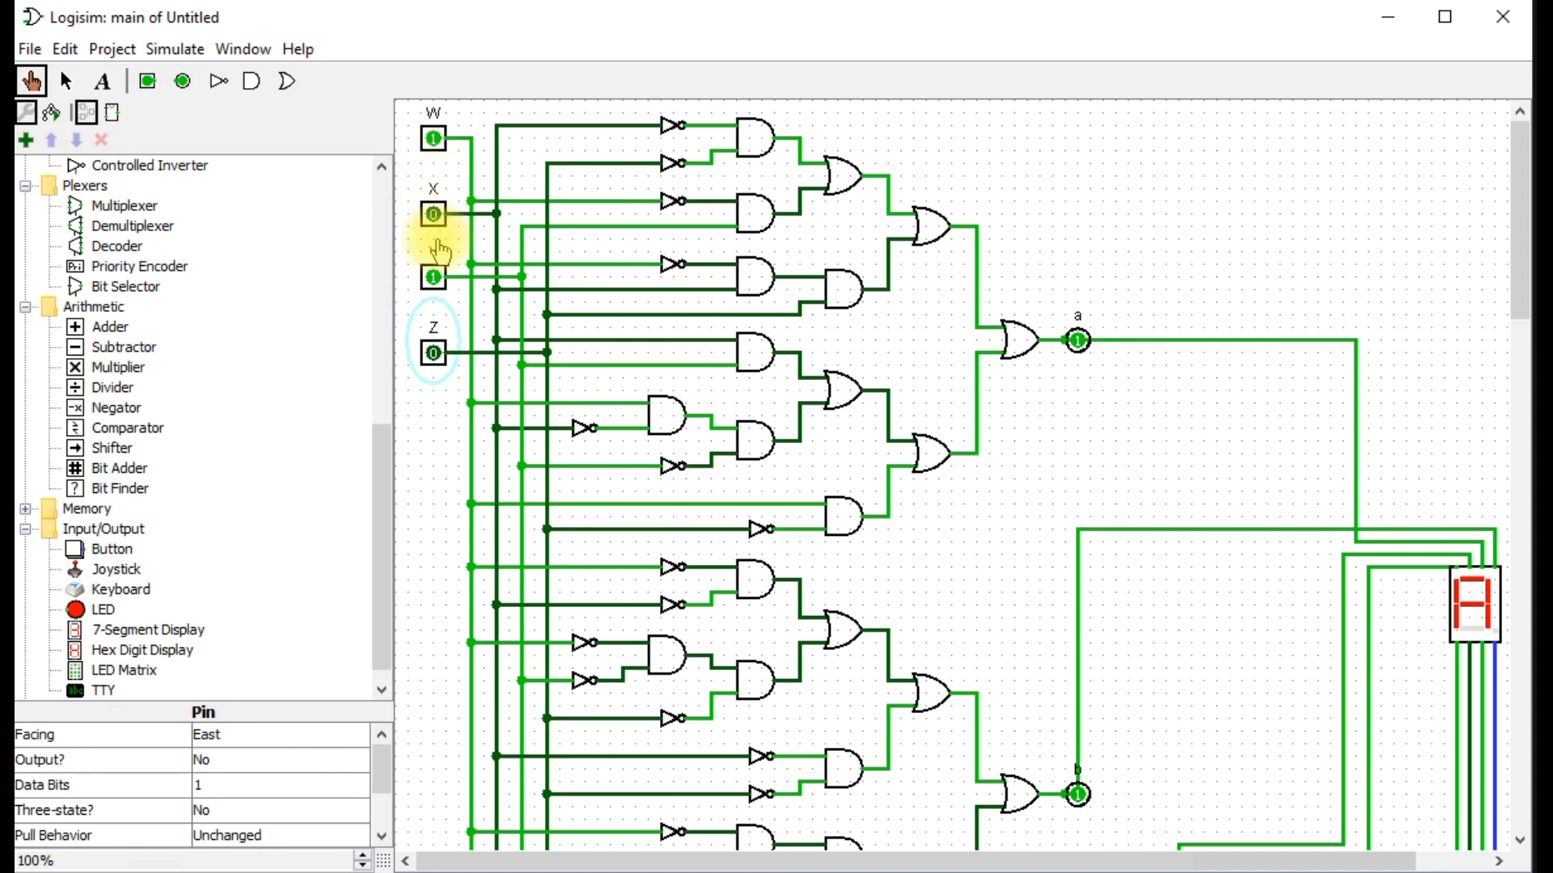
Test the display with the WXYZ input codes 1000, 1100, 1101 and 1111.
click(435, 276)
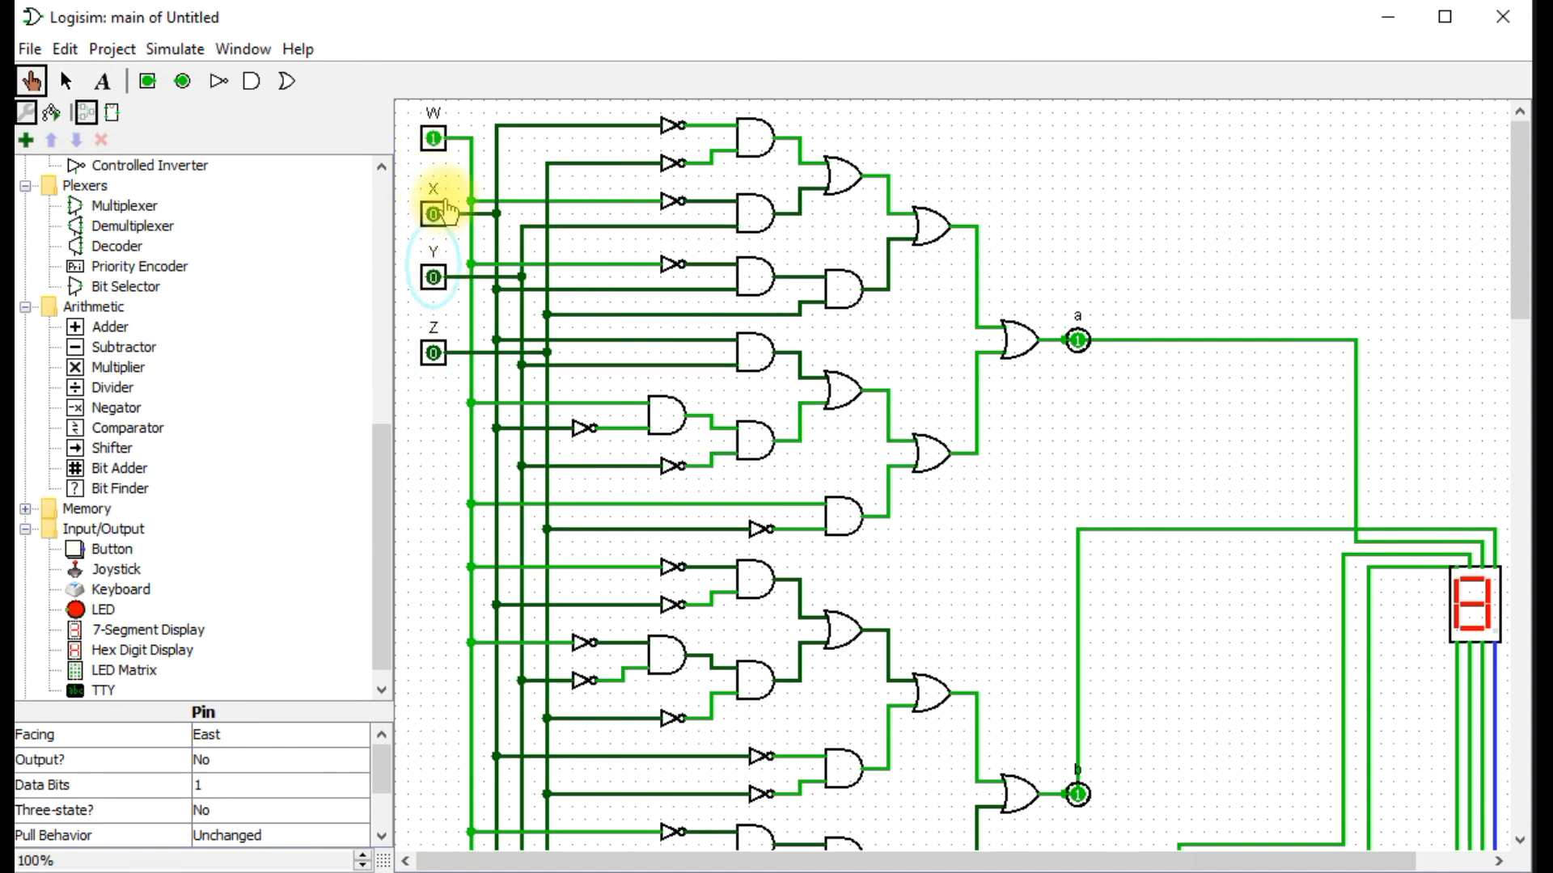
click(451, 215)
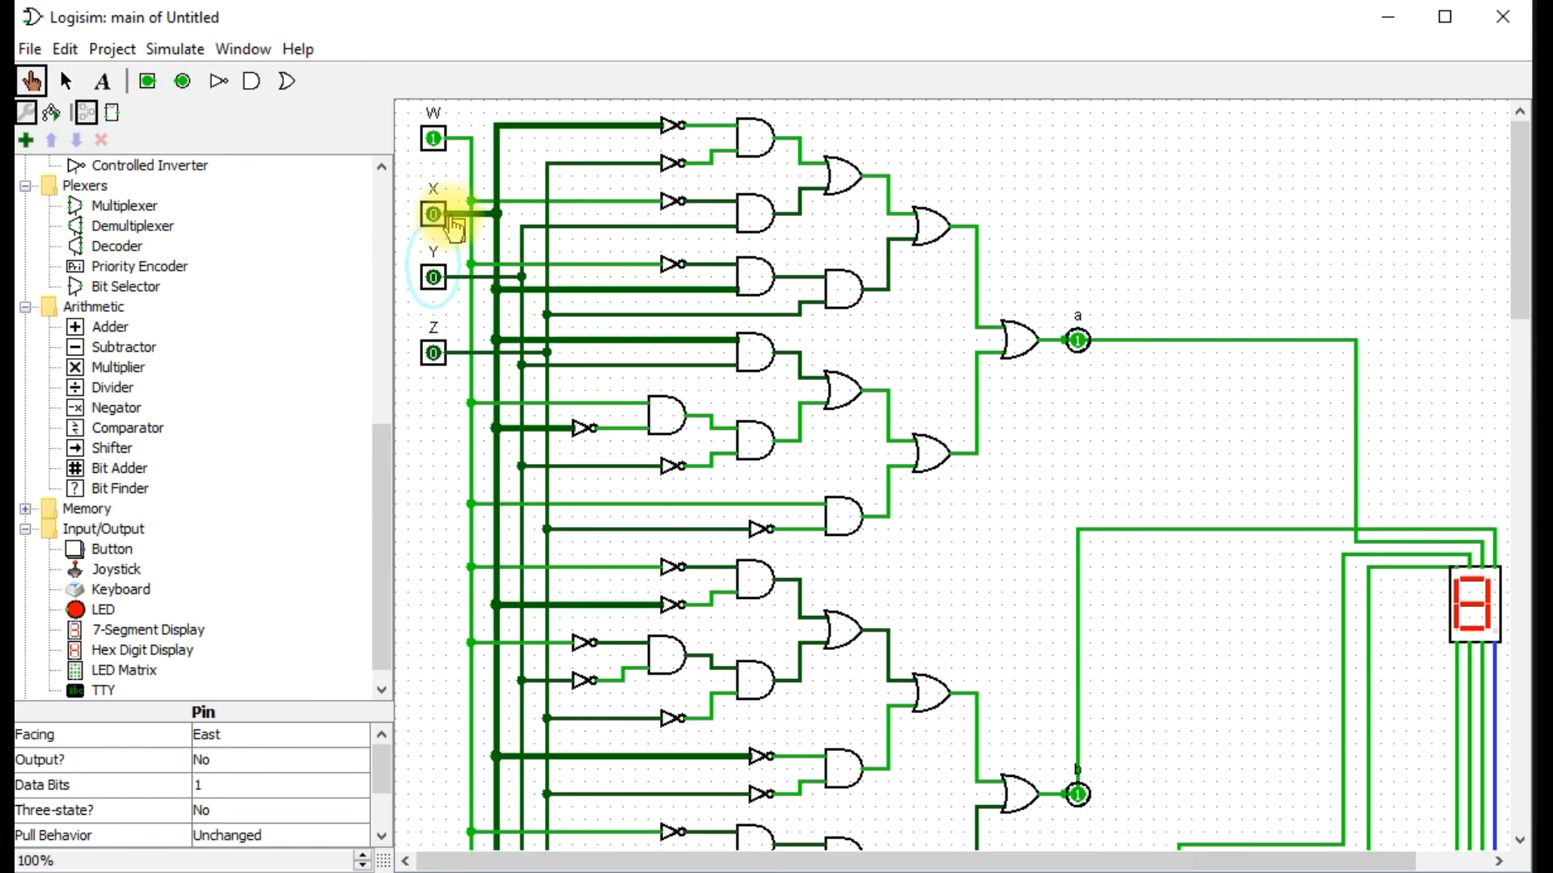
click(434, 215)
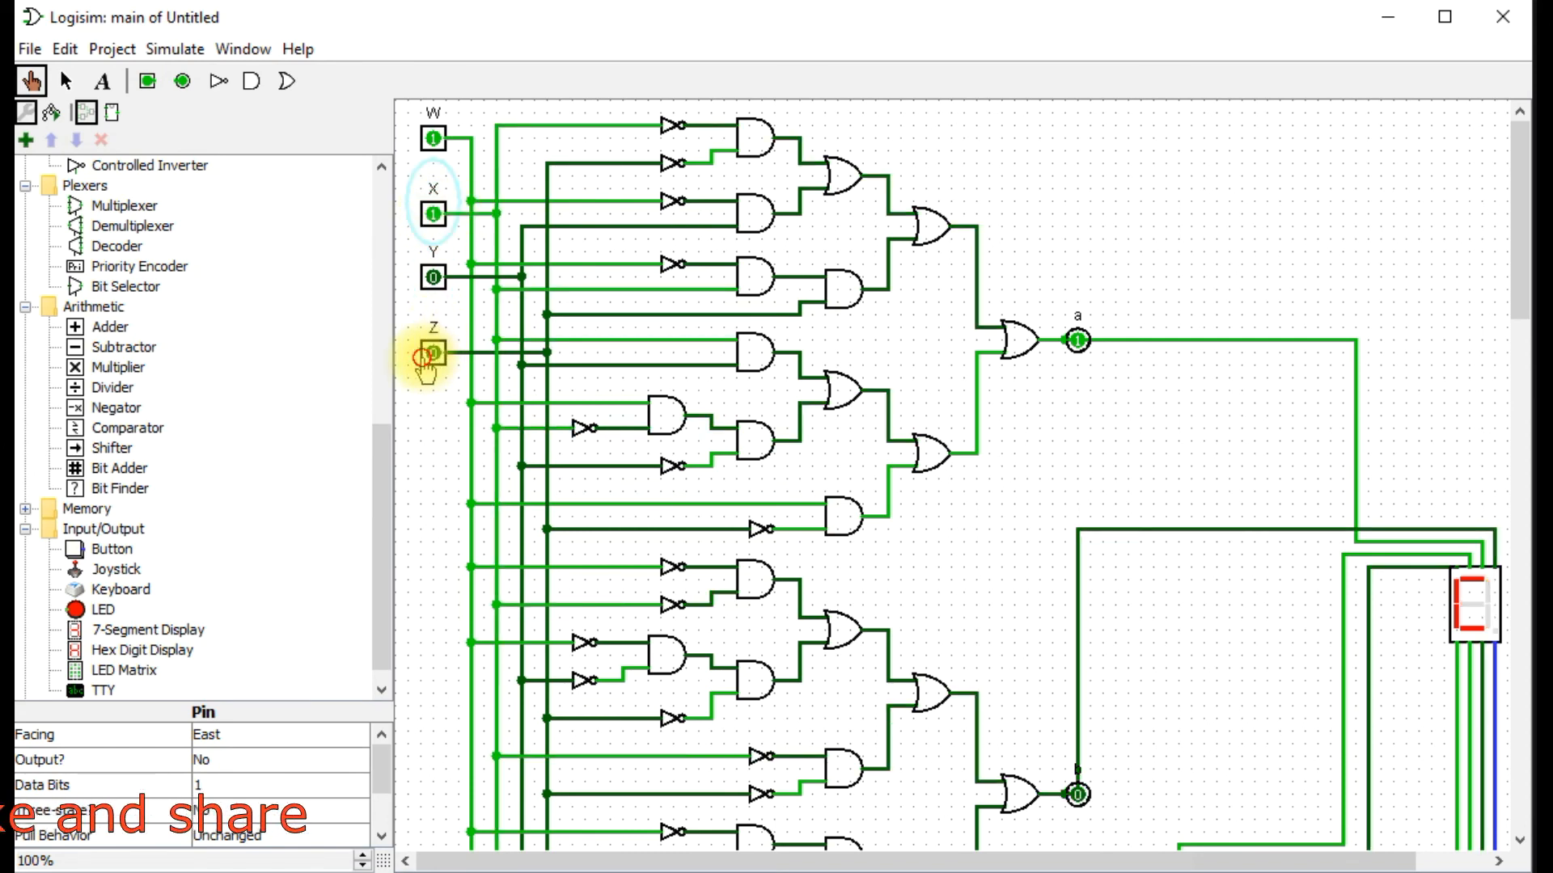
click(431, 362)
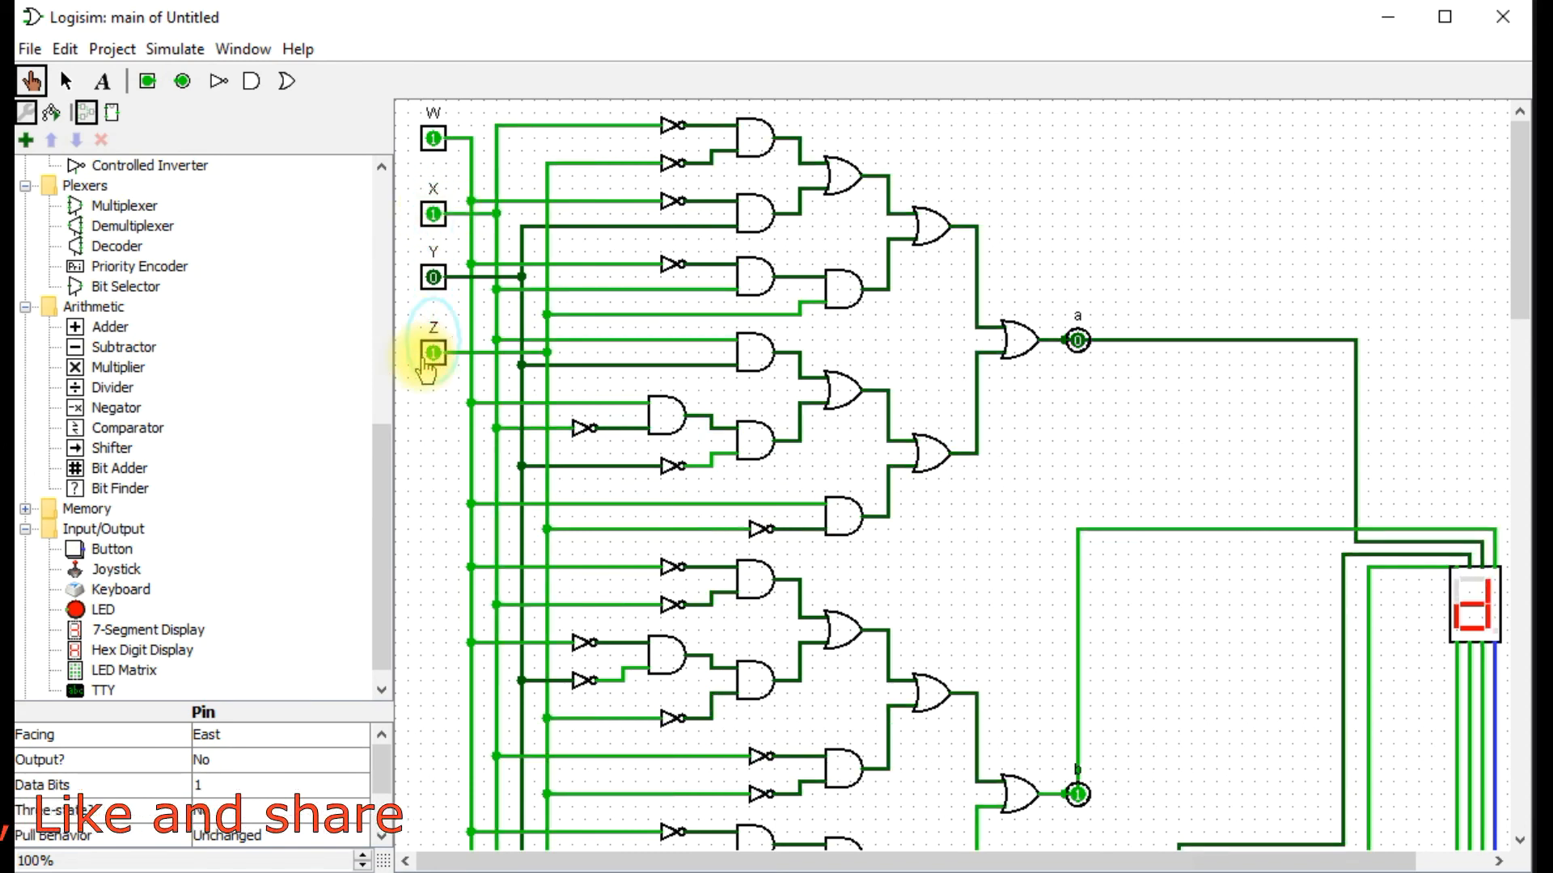
click(433, 277)
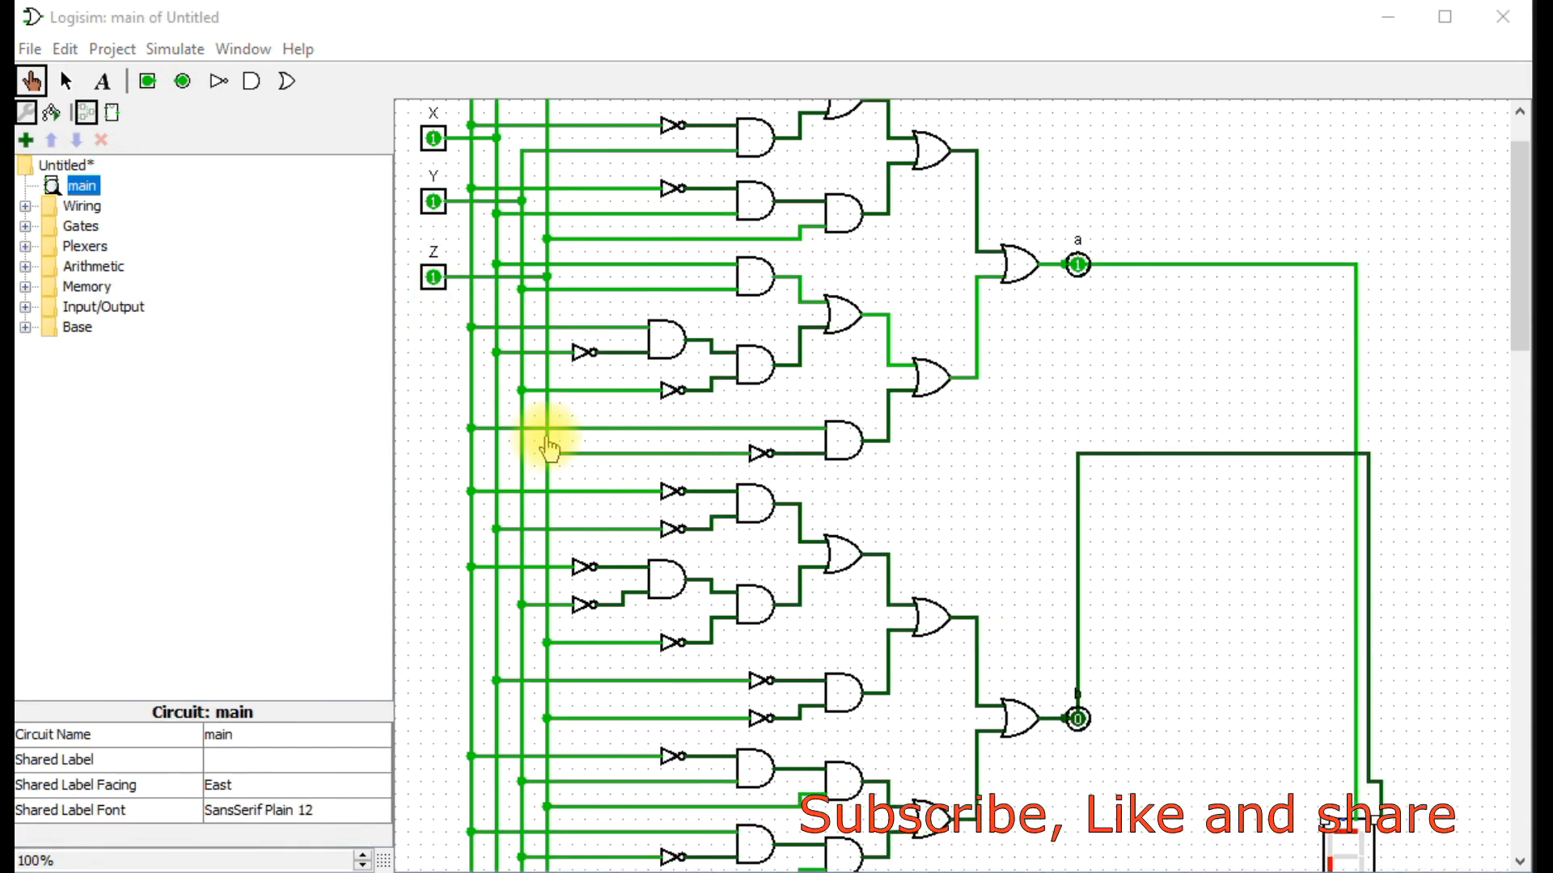
Get the circuit statistics of the main circuit, bring the whole component list into view, and close it after reading.
right_click(66, 189)
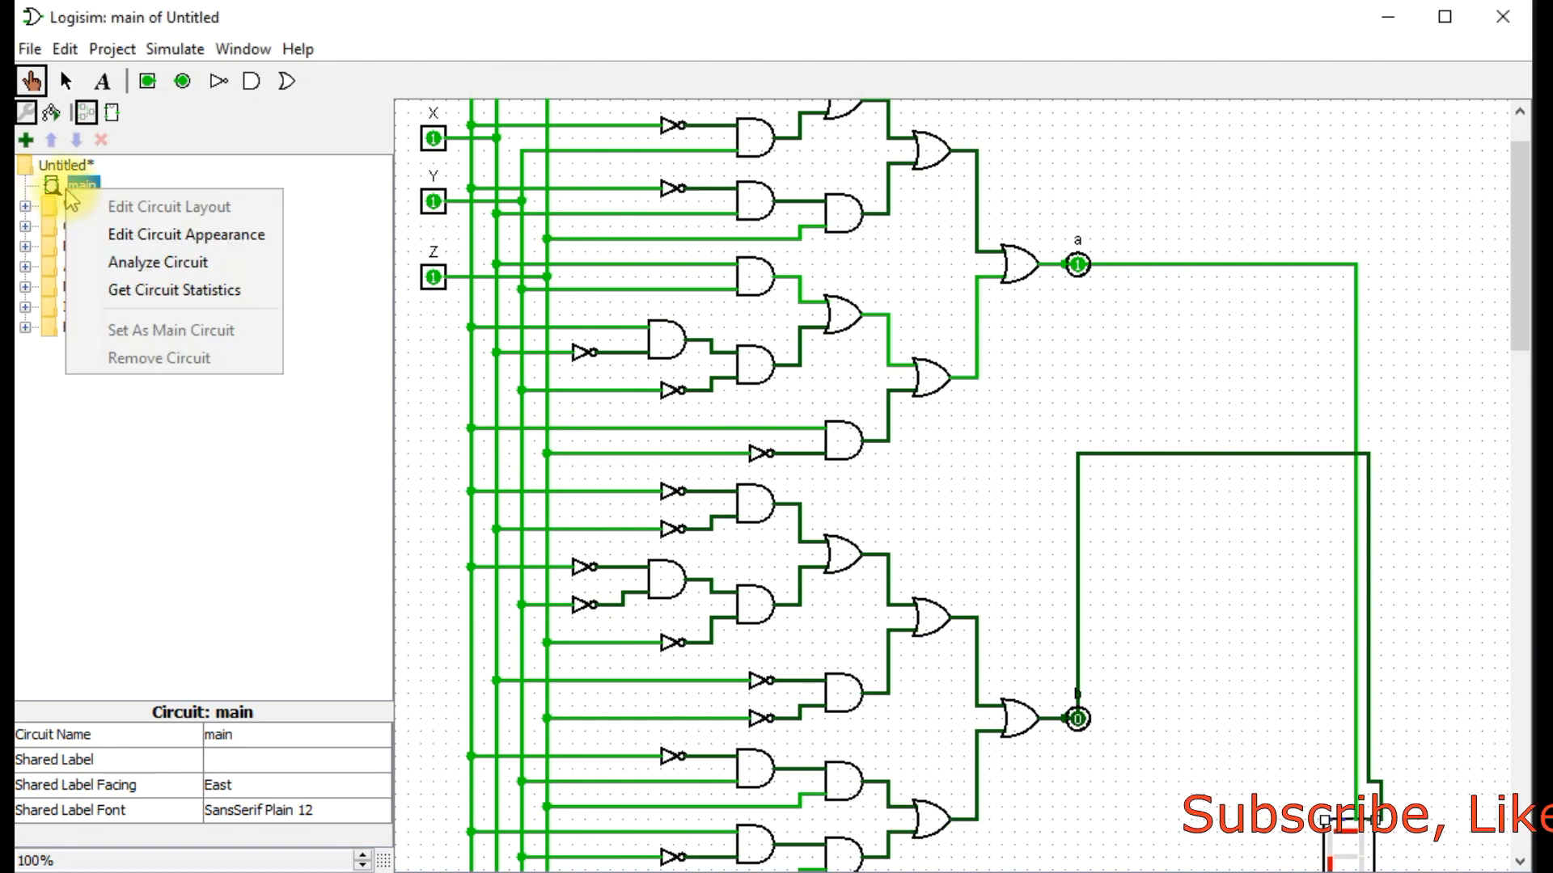
click(214, 291)
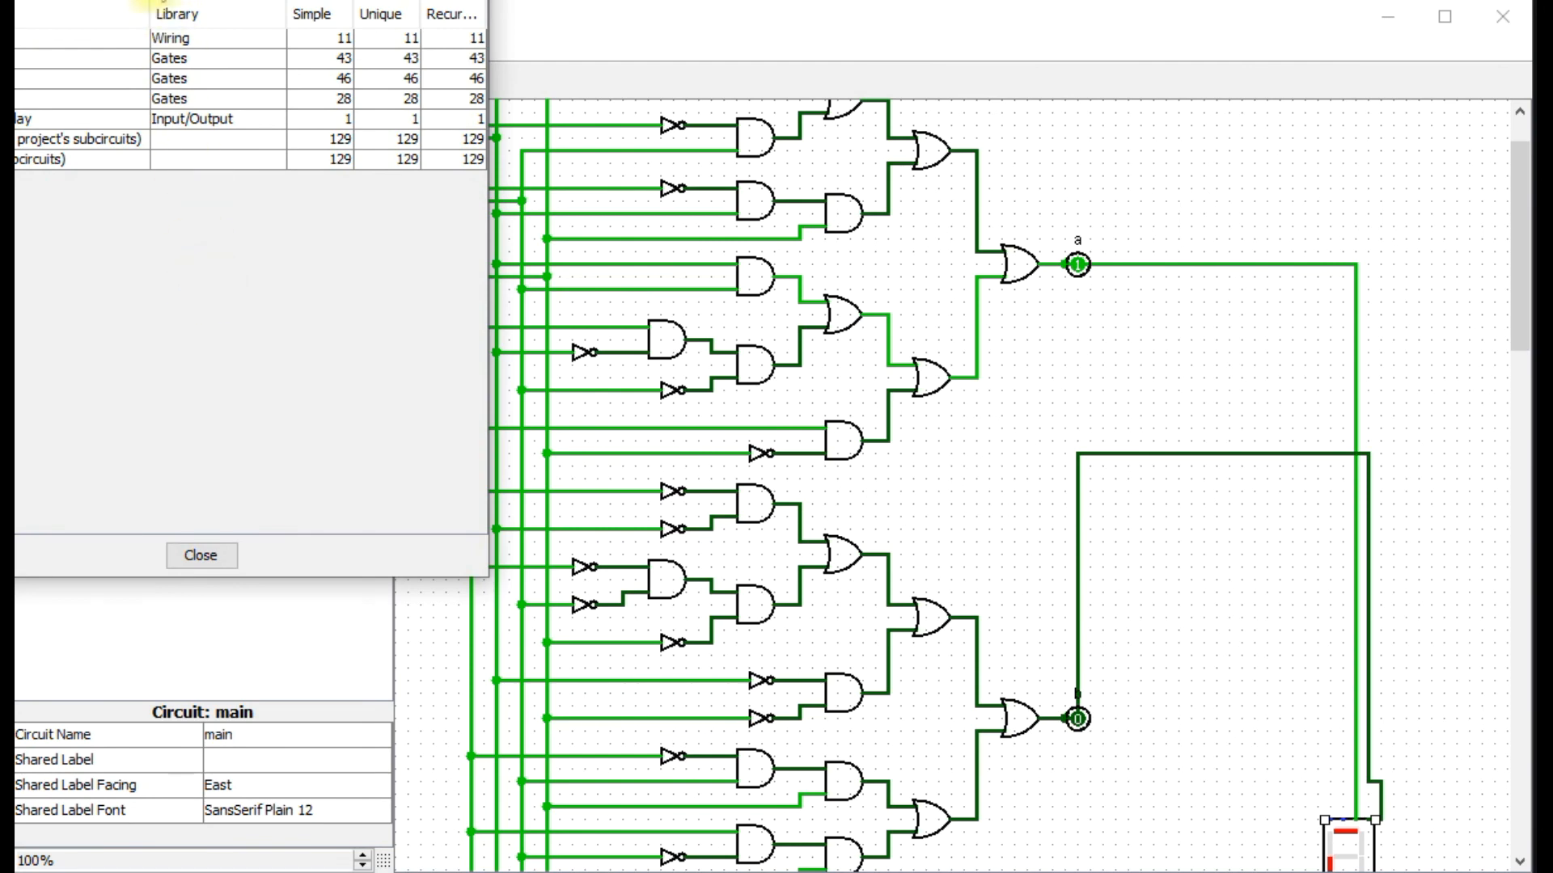
drag(159, 0, 712, 222)
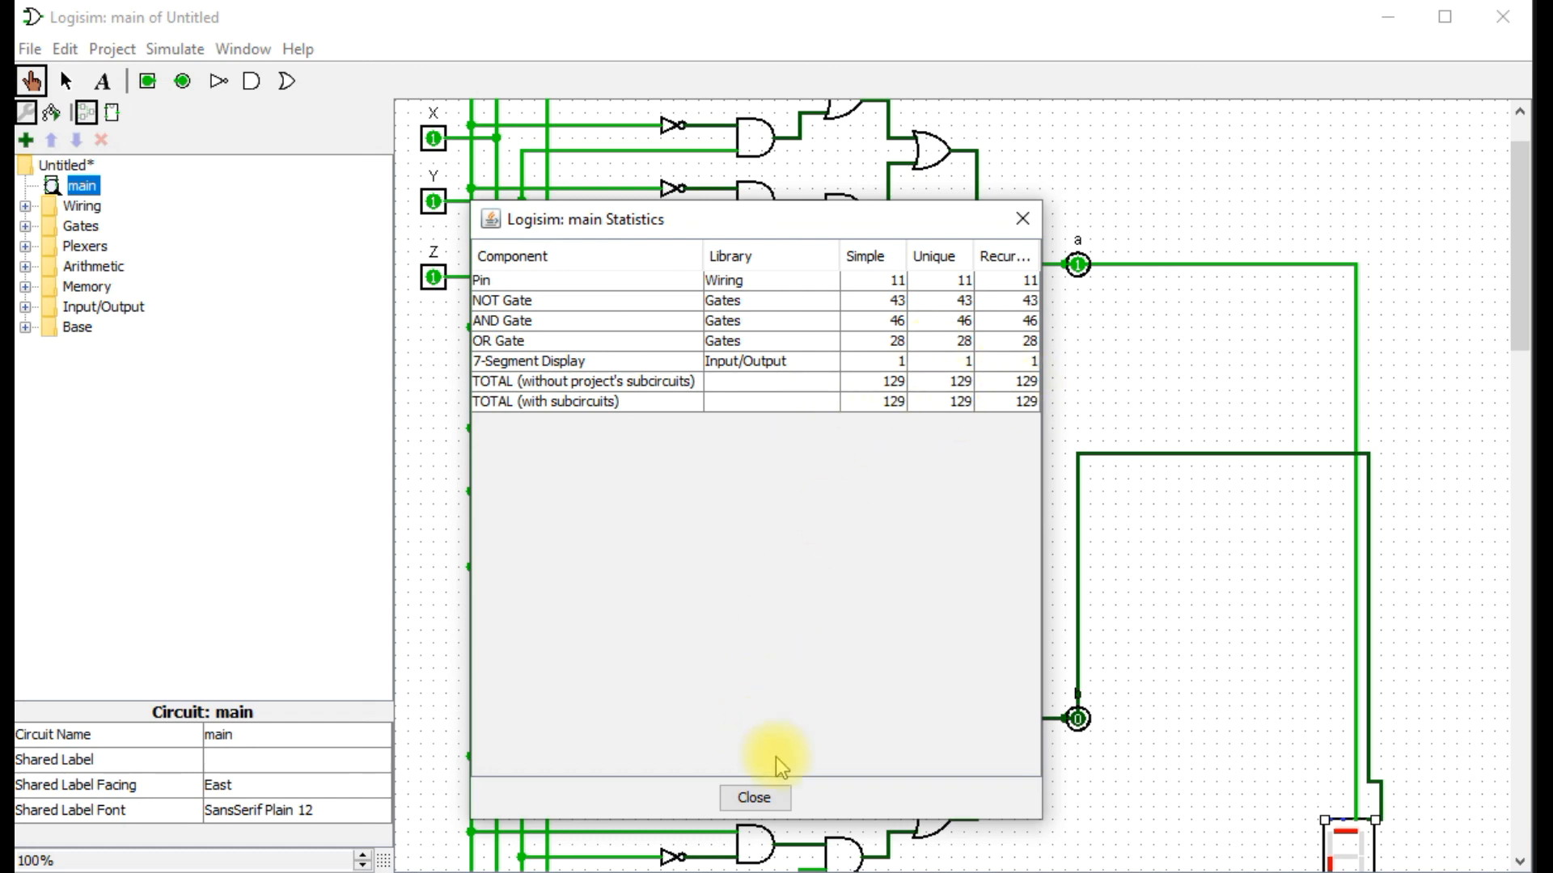
click(754, 798)
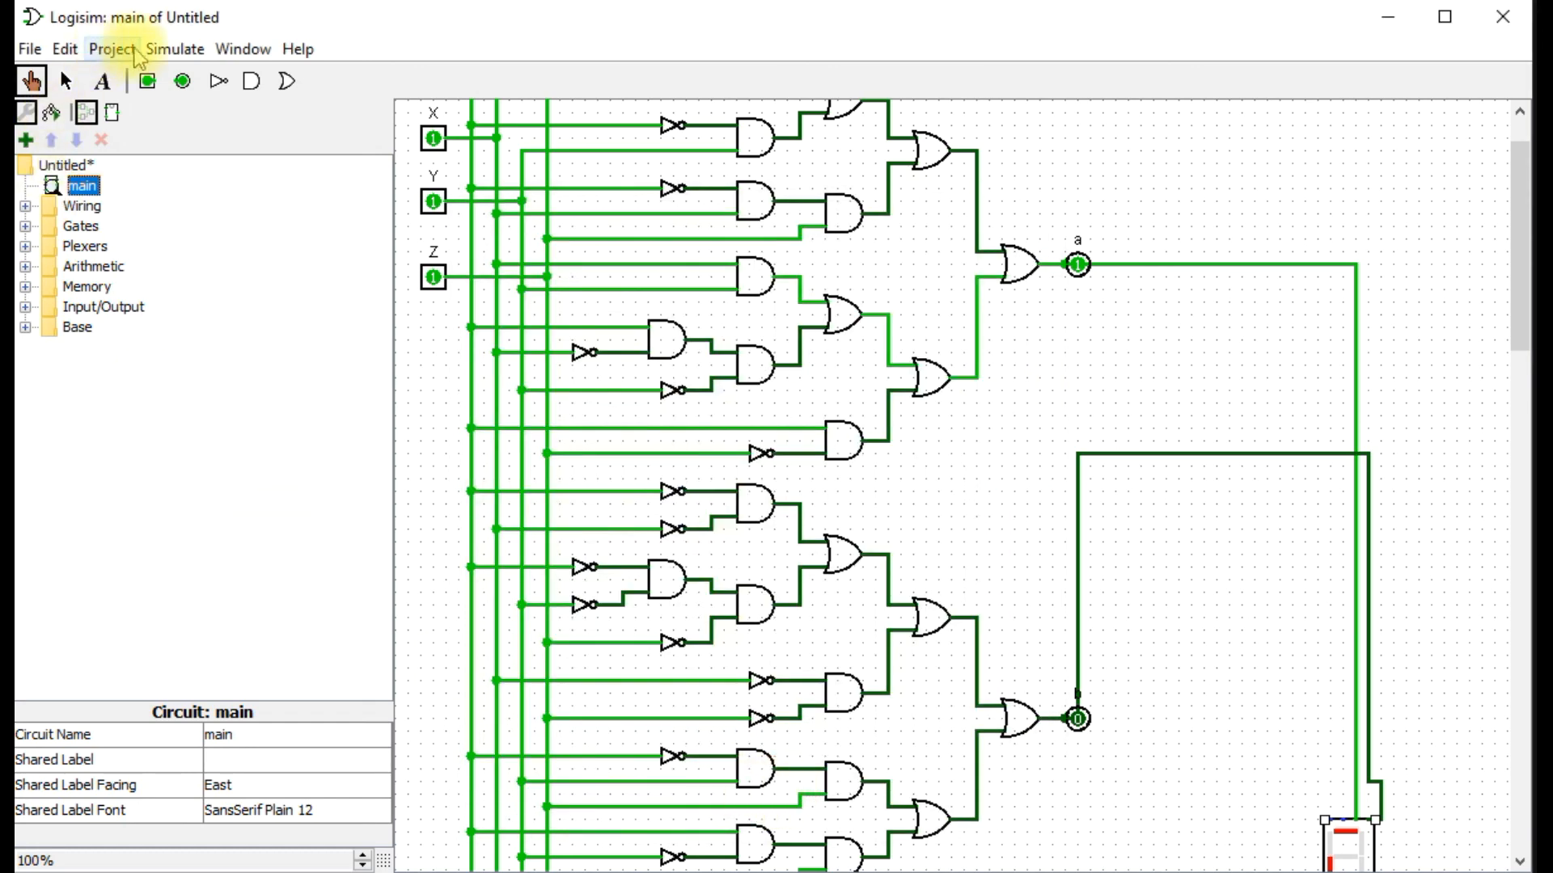
Run Analyze Circuit on the main circuit, and view its truth table and the minimized expression of output a.
right_click(88, 192)
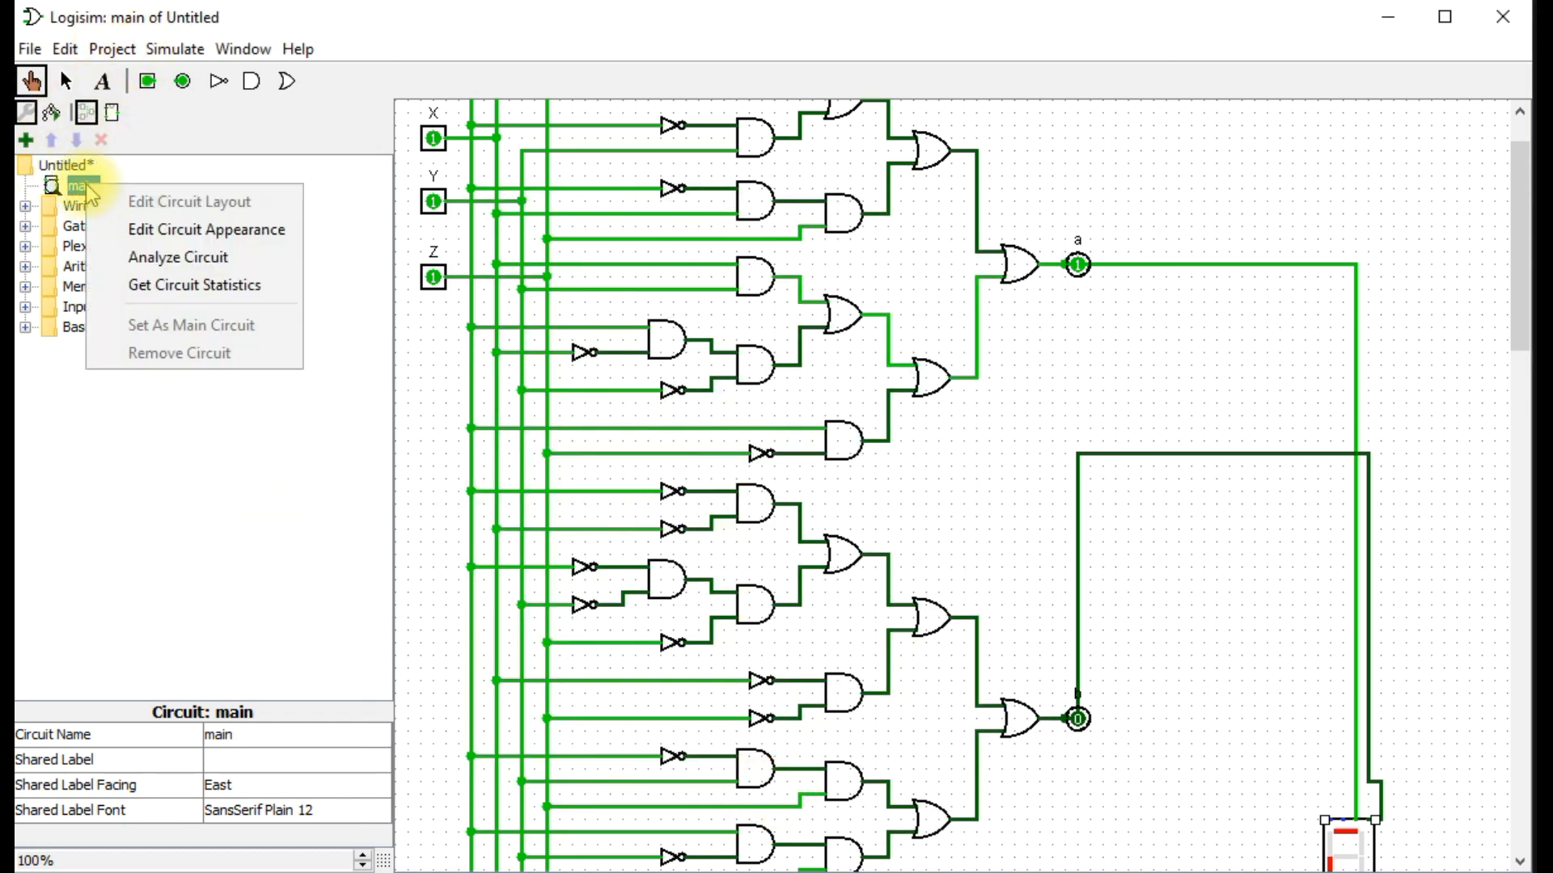
click(194, 267)
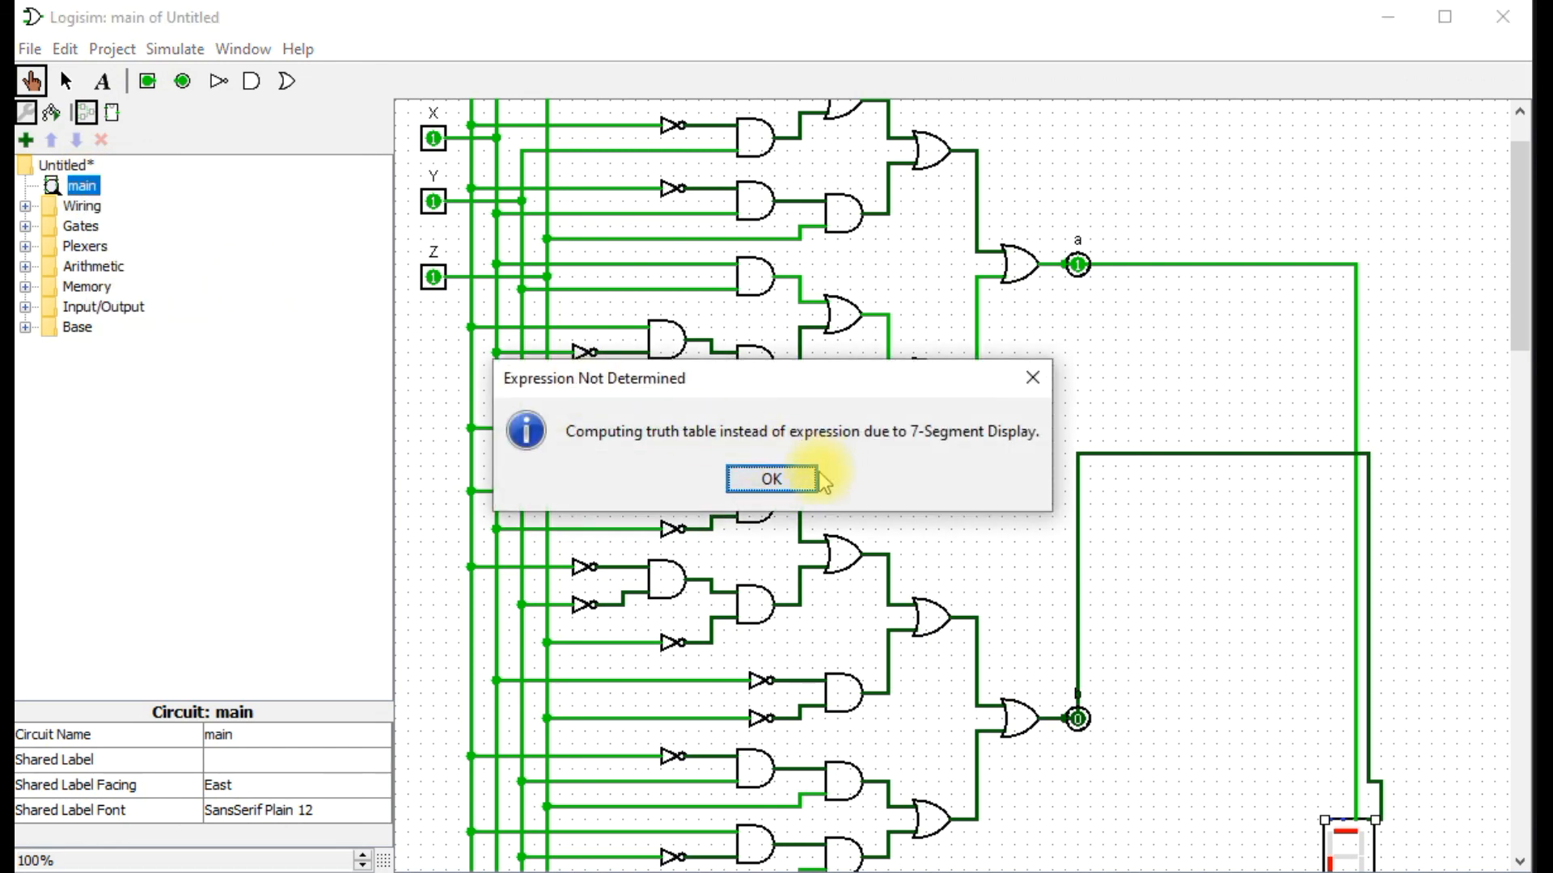
click(772, 480)
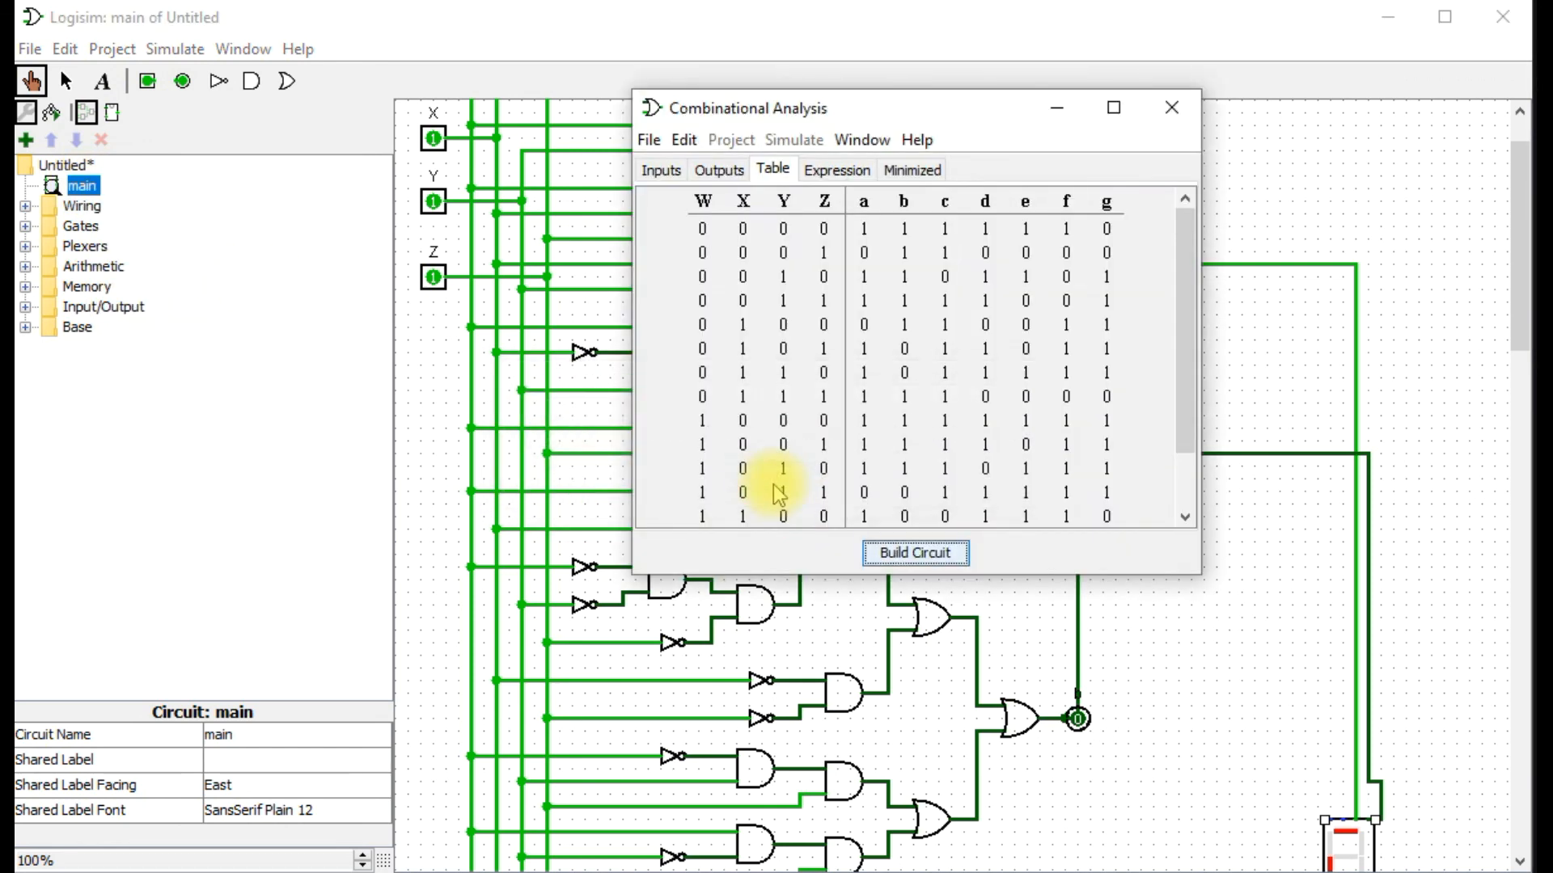
drag(878, 128, 717, 137)
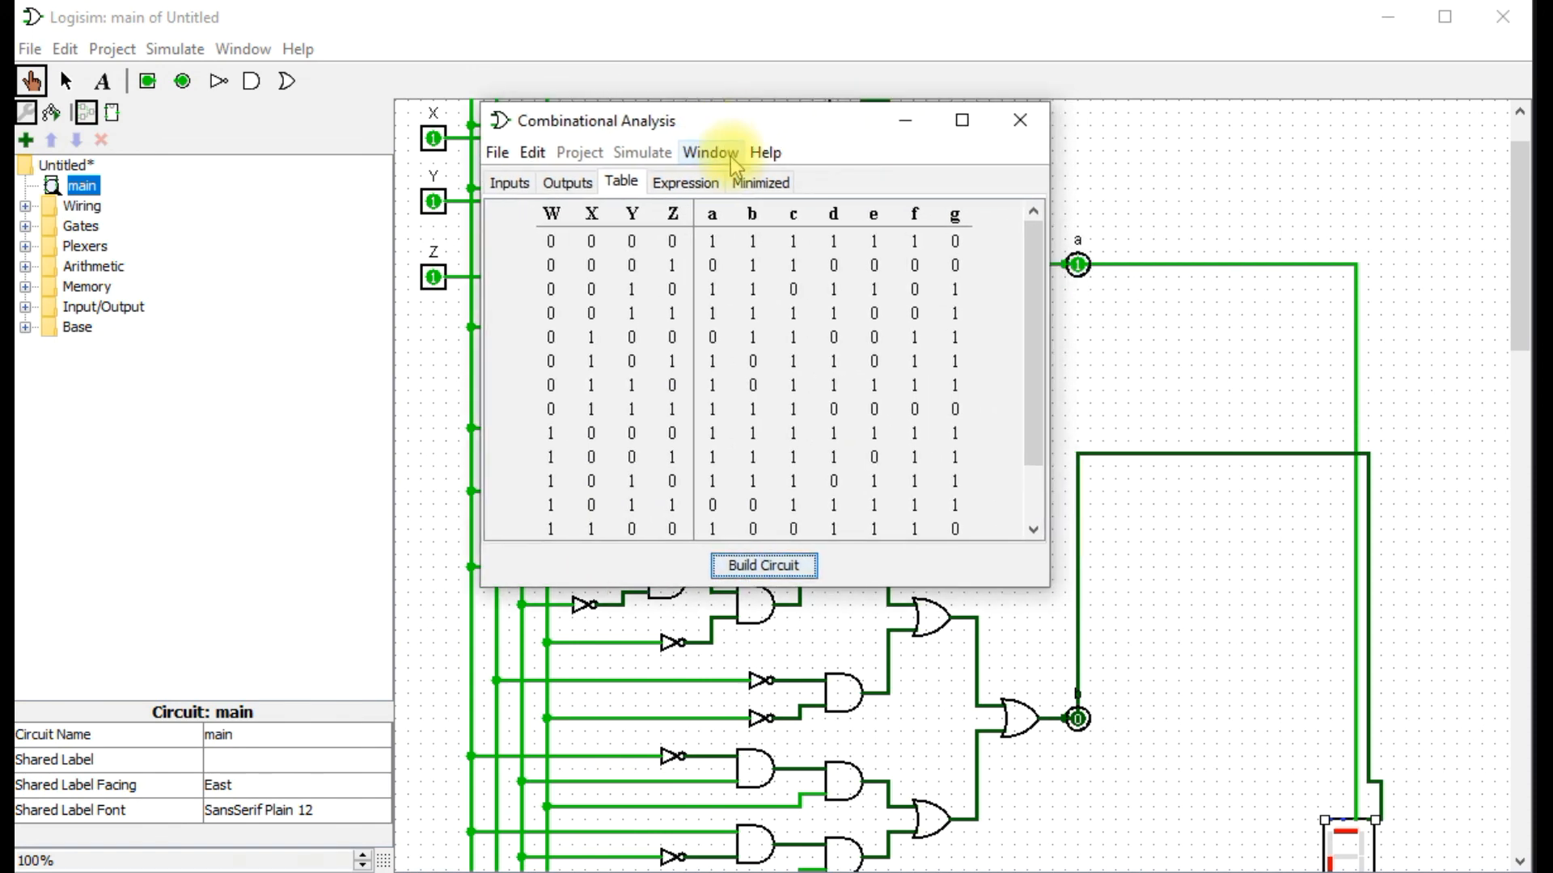
click(762, 181)
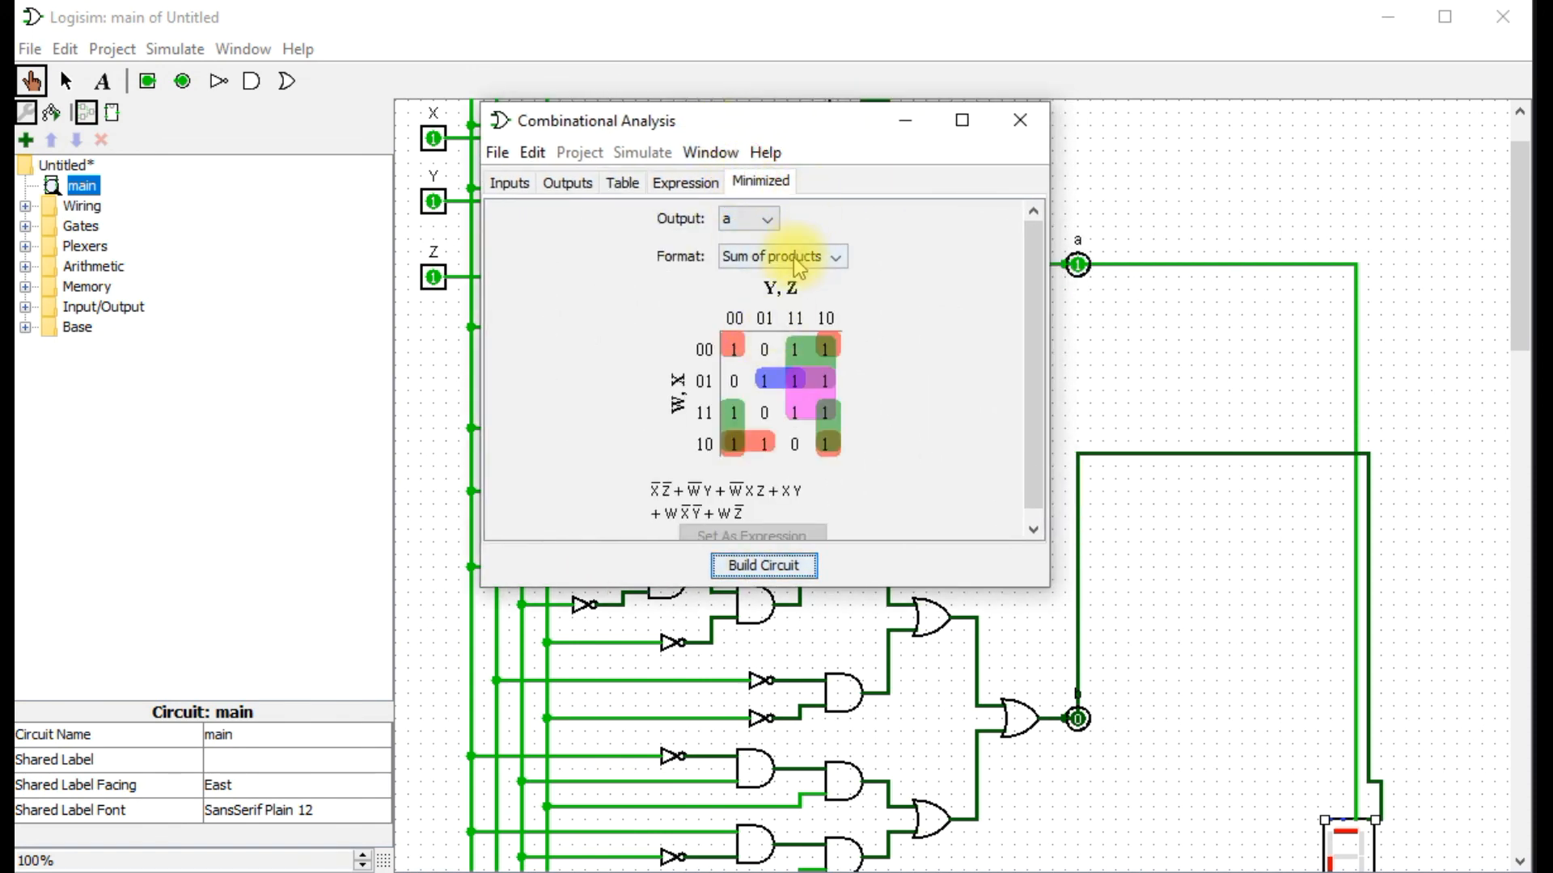
Build a new circuit named nand from the analysis, using NAND gates only.
click(759, 566)
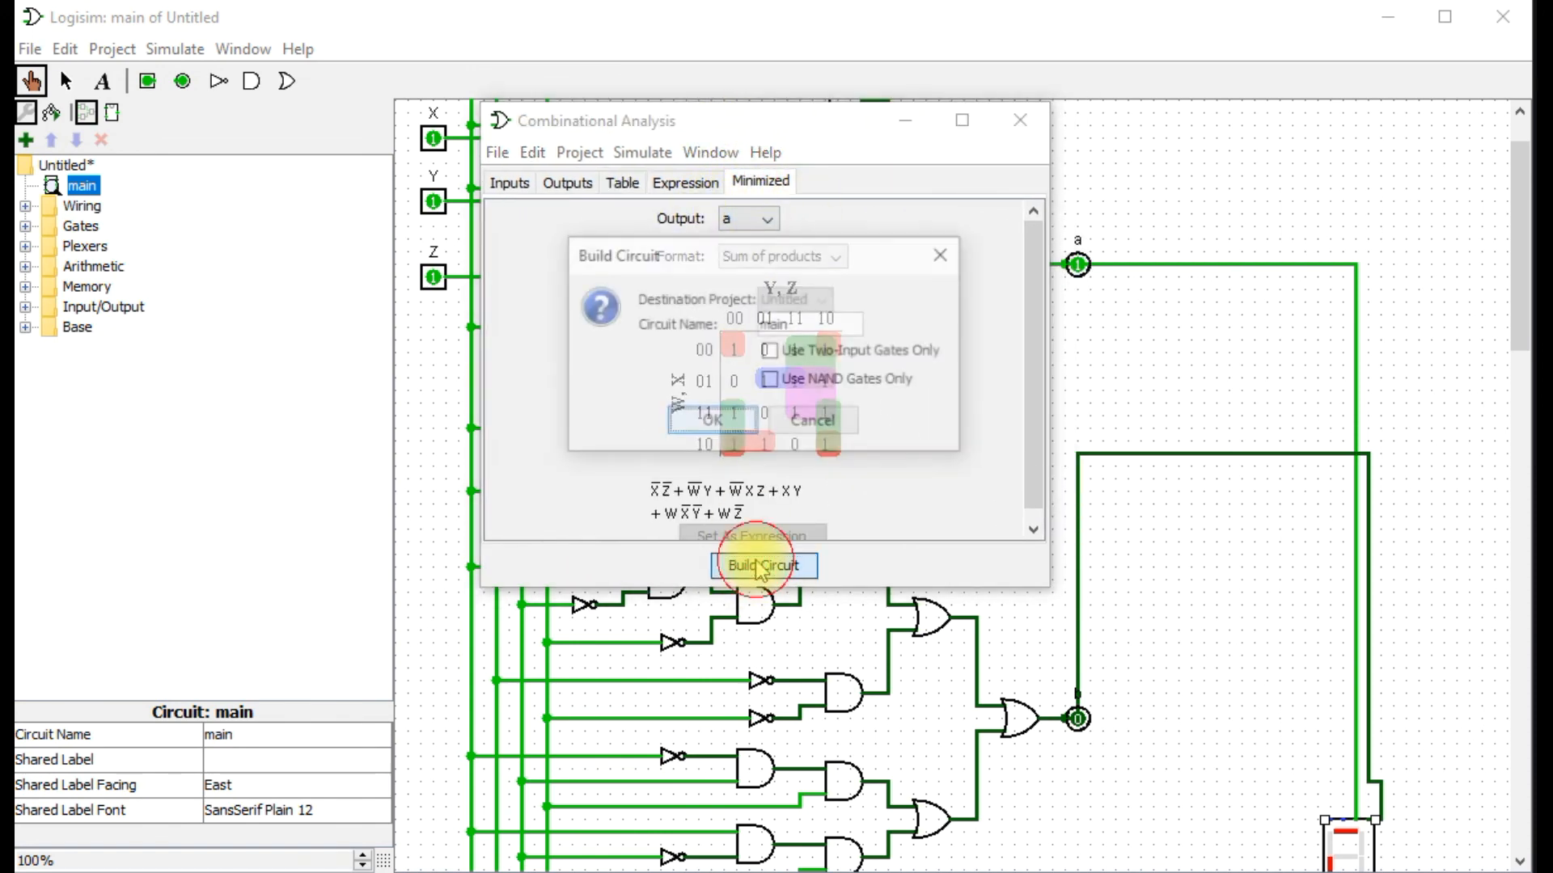
click(807, 386)
click(808, 326)
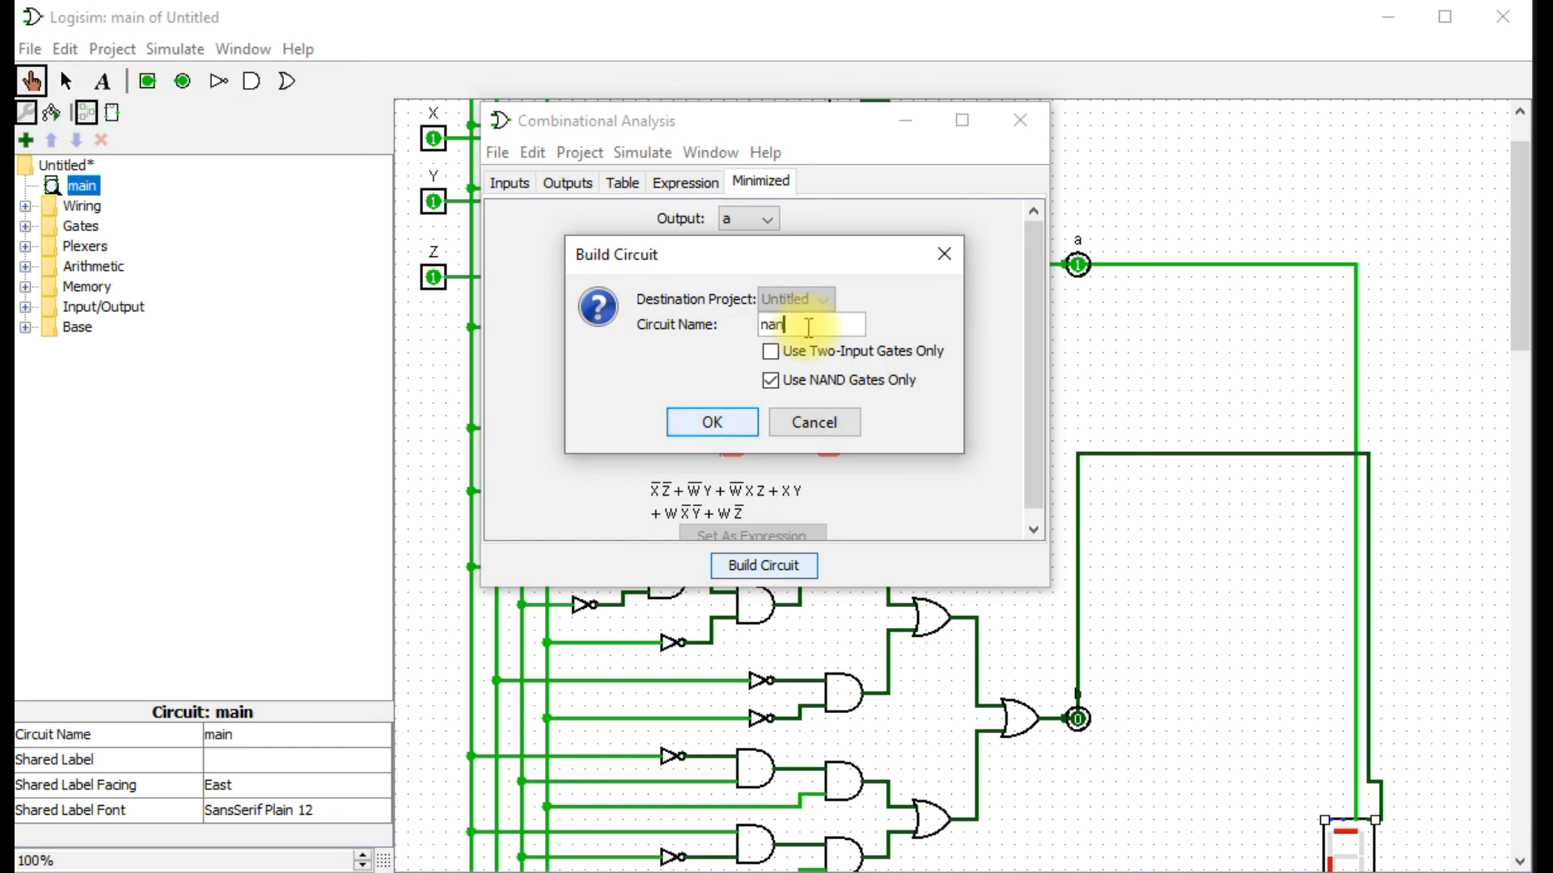
click(711, 422)
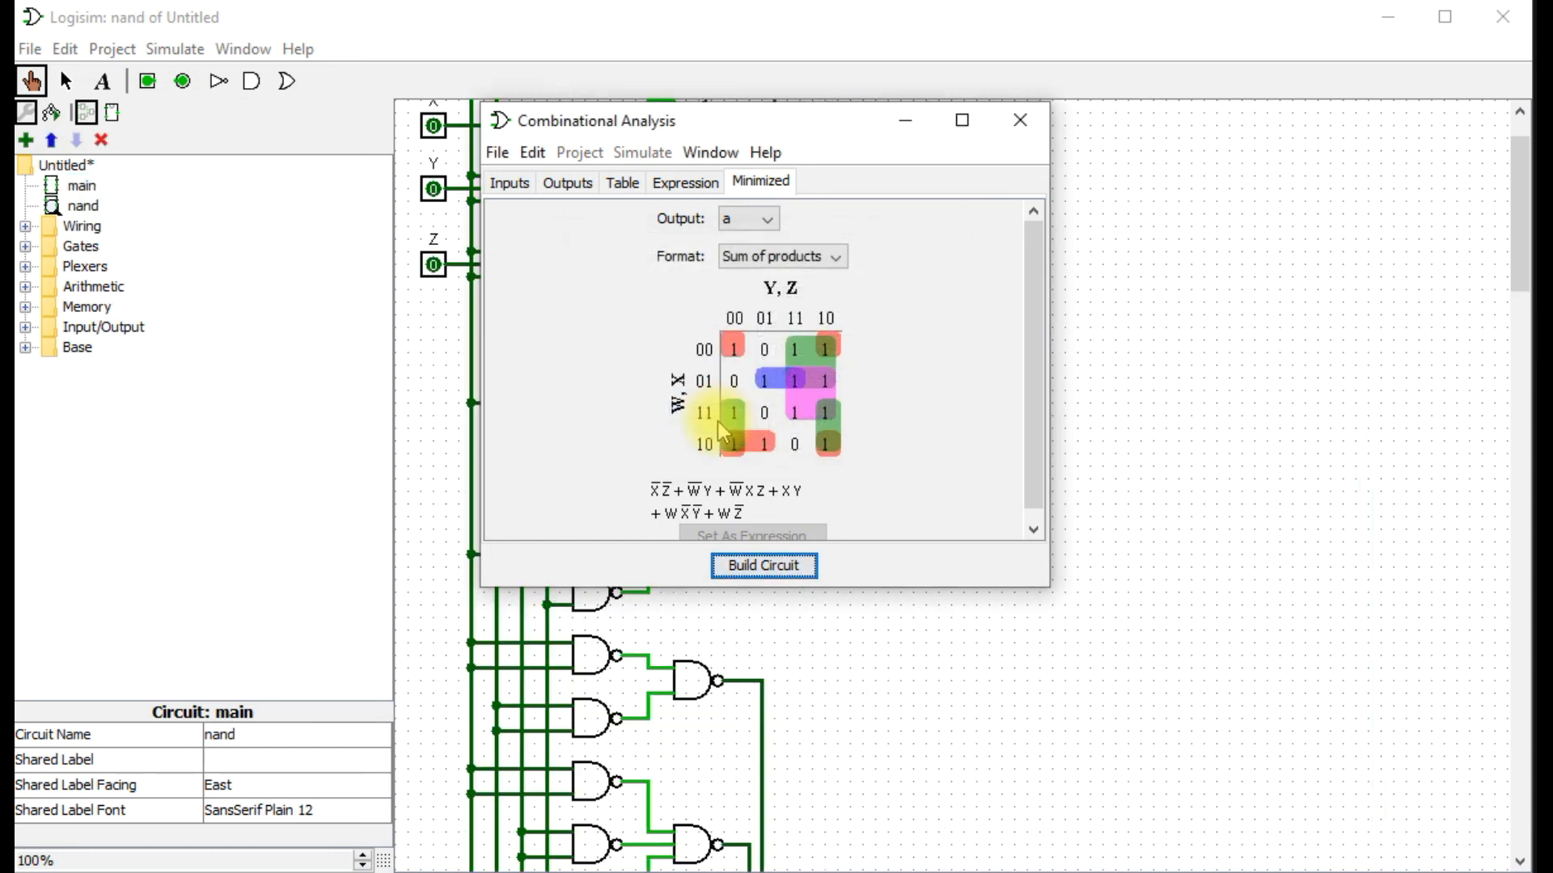
Close the combinational analysis and examine the nand circuit from output a down to output g.
click(1007, 125)
scroll(1008, 599, down, 3)
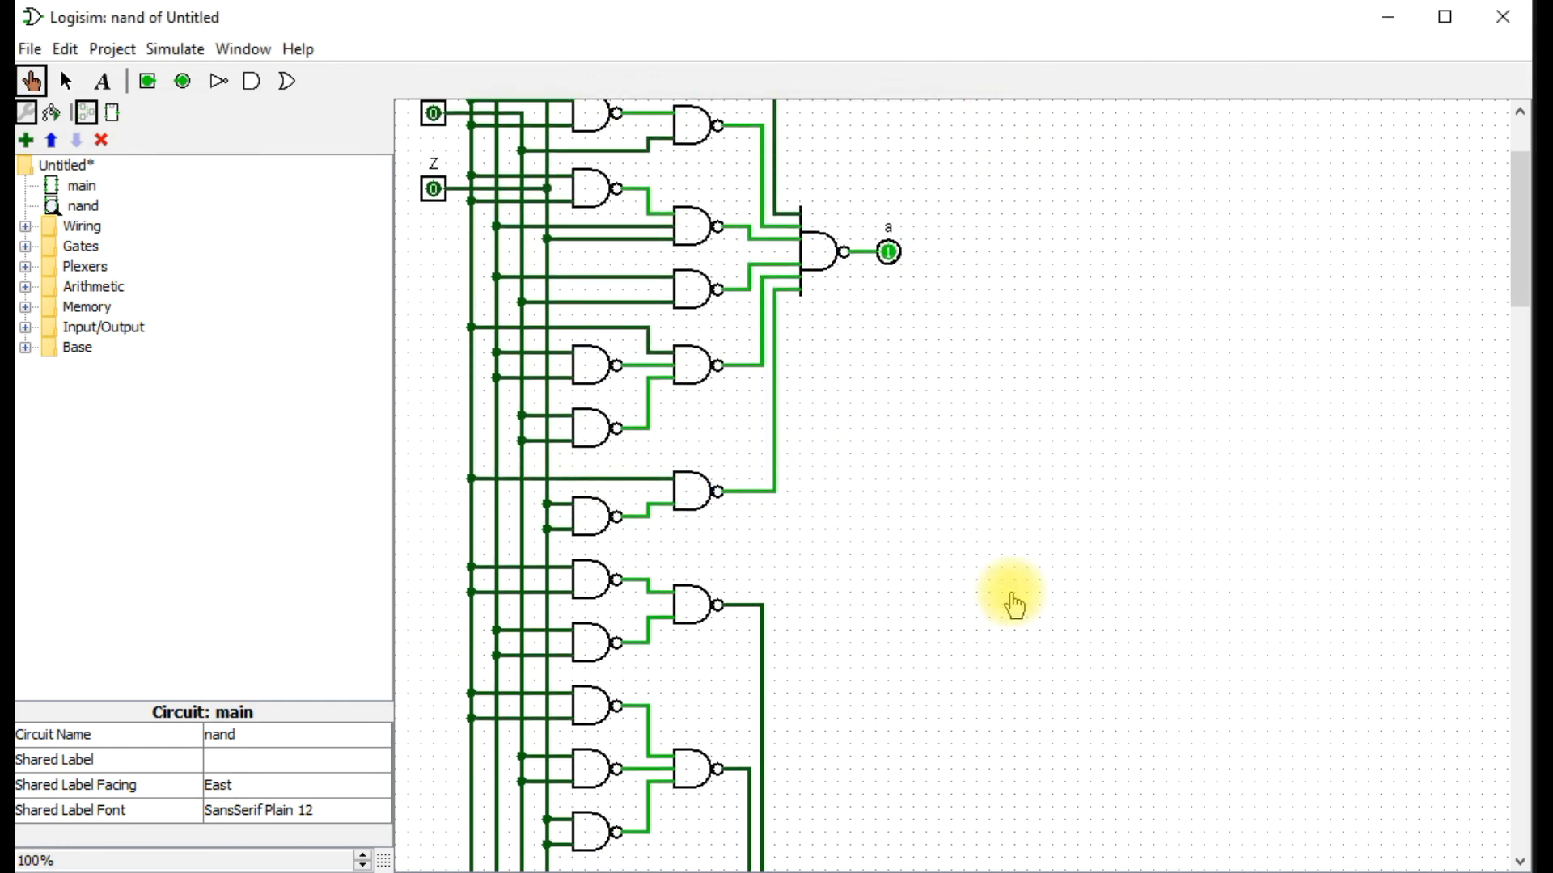
drag(1528, 242, 1521, 704)
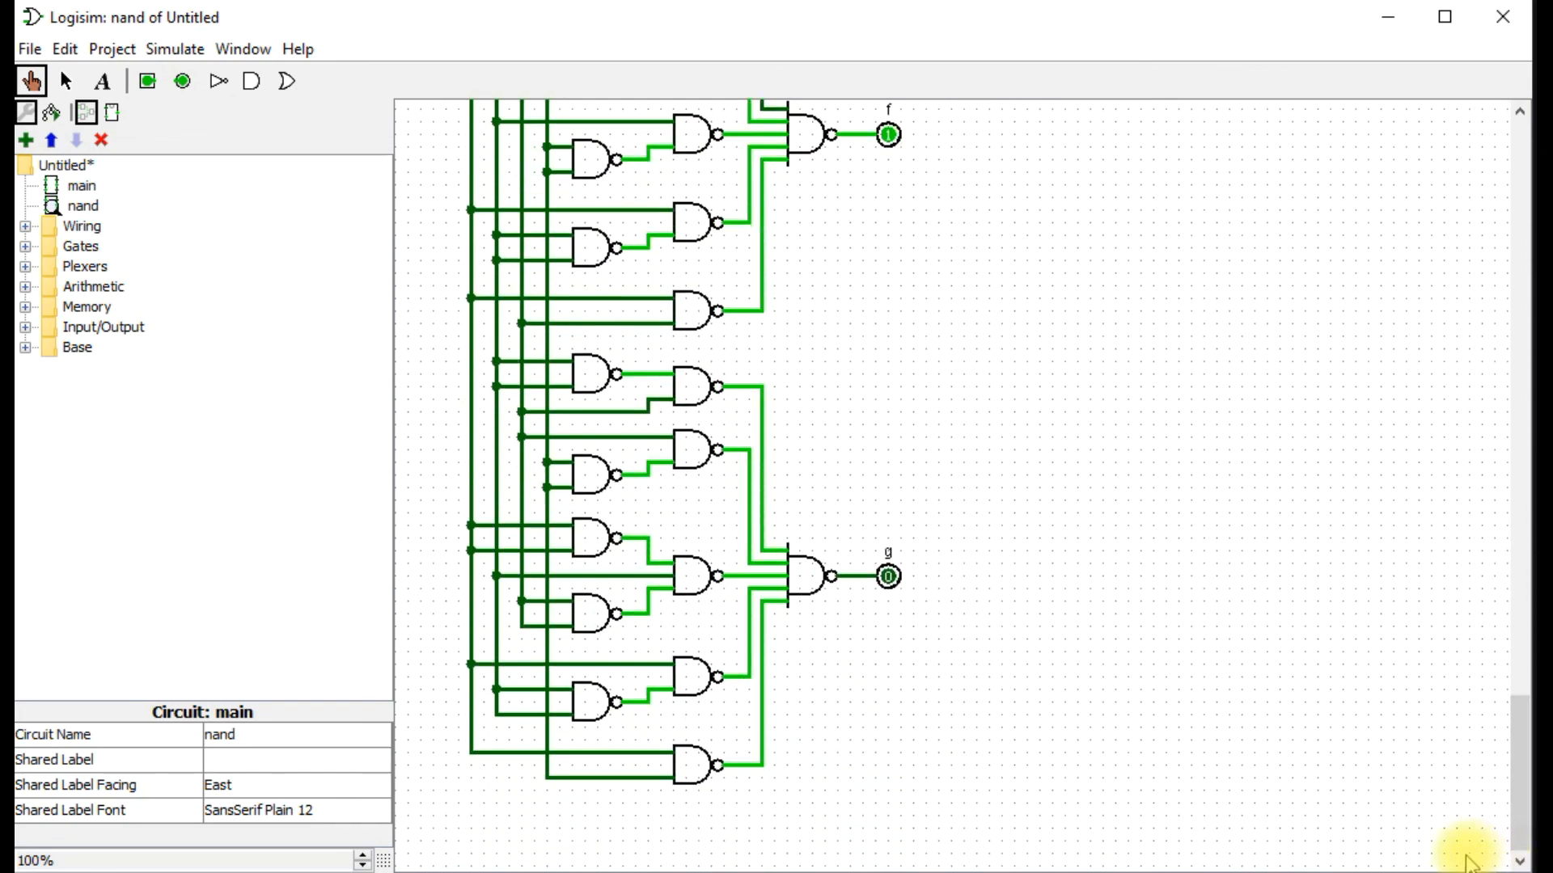